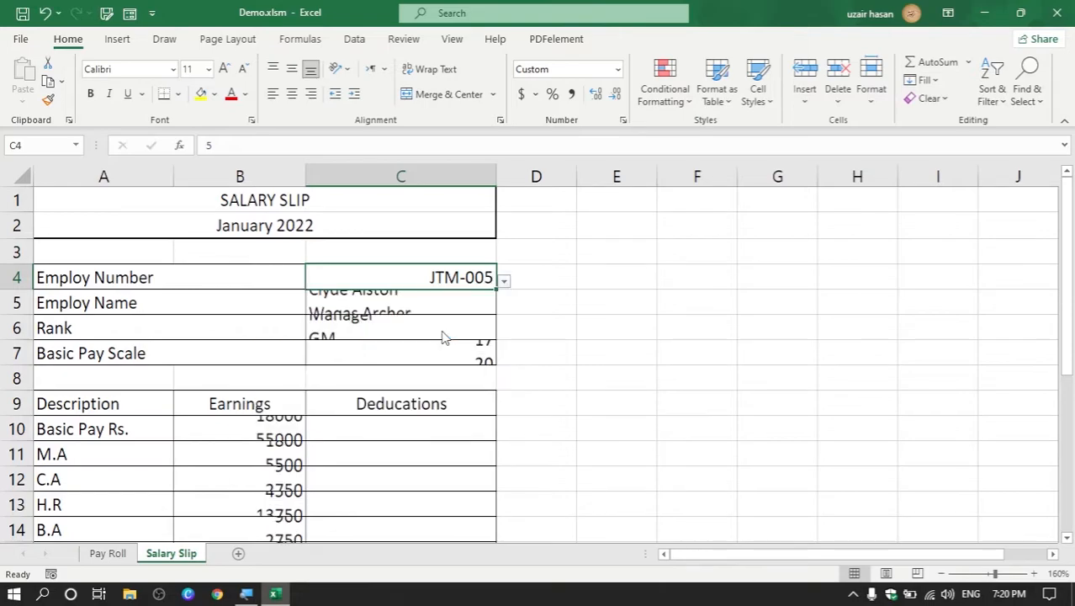
Step: Examine the salary slip's employee lookup fields, earnings and deductions, and compare them with the Pay Roll sheet
{"action": "left_click", "coordinate": [411, 303]}
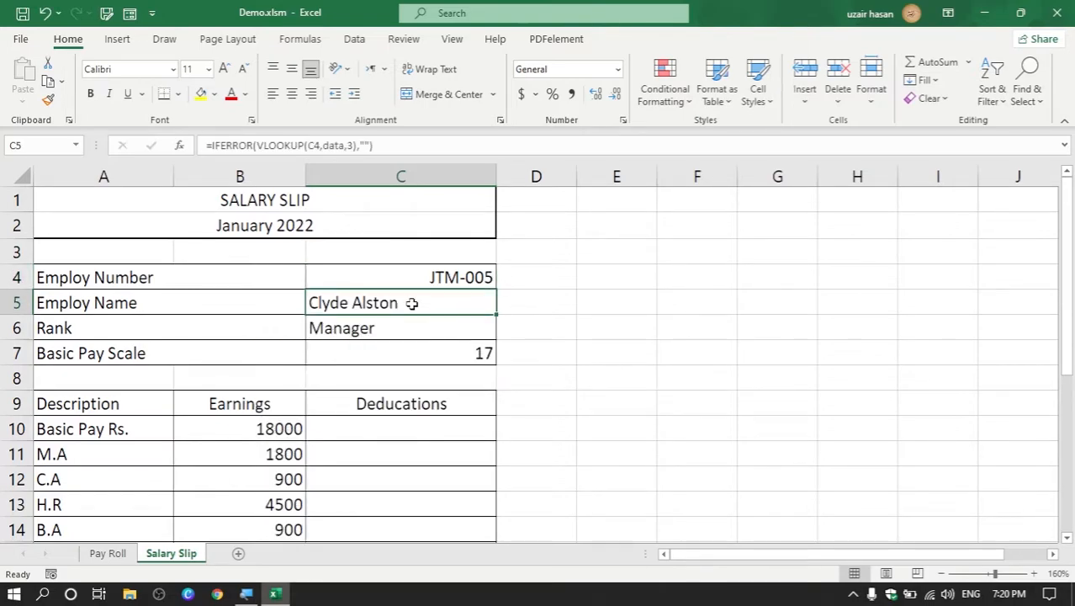
{"action": "left_click", "coordinate": [413, 332]}
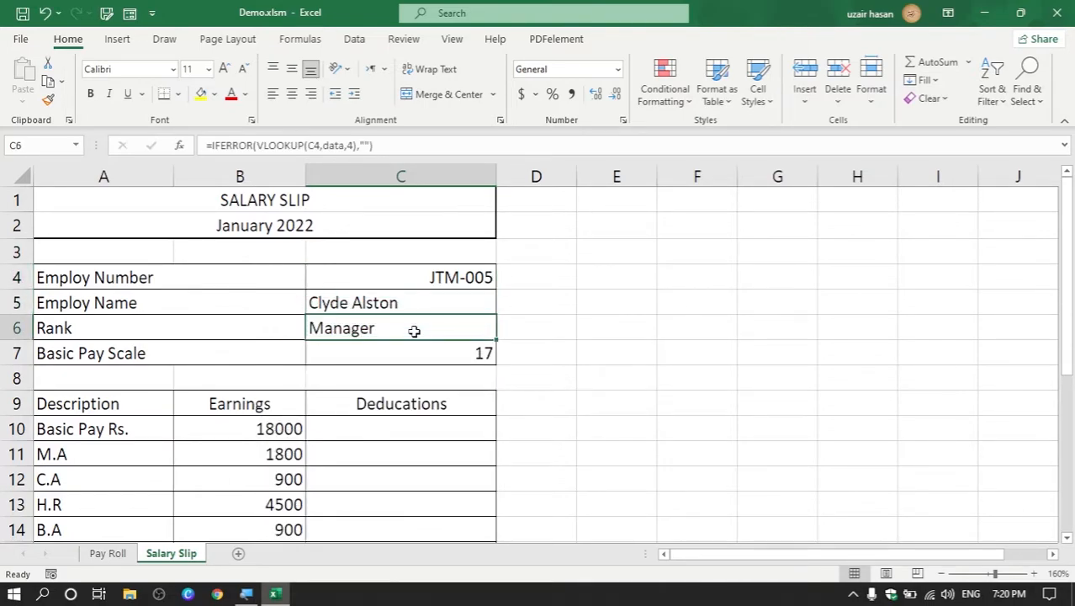
{"action": "left_click", "coordinate": [429, 353]}
{"action": "scroll", "coordinate": [322, 343], "scroll_direction": "down", "scroll_amount": 2}
{"action": "left_click_drag", "start_coordinate": [277, 276], "coordinate": [275, 396]}
{"action": "left_click_drag", "start_coordinate": [448, 426], "coordinate": [443, 478]}
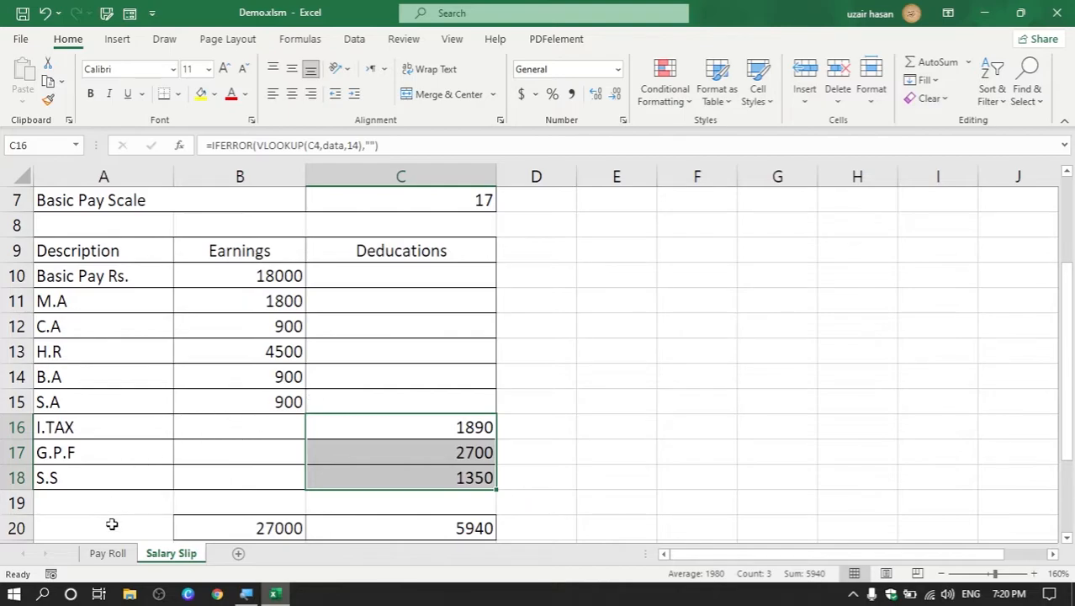
{"action": "left_click", "coordinate": [115, 557]}
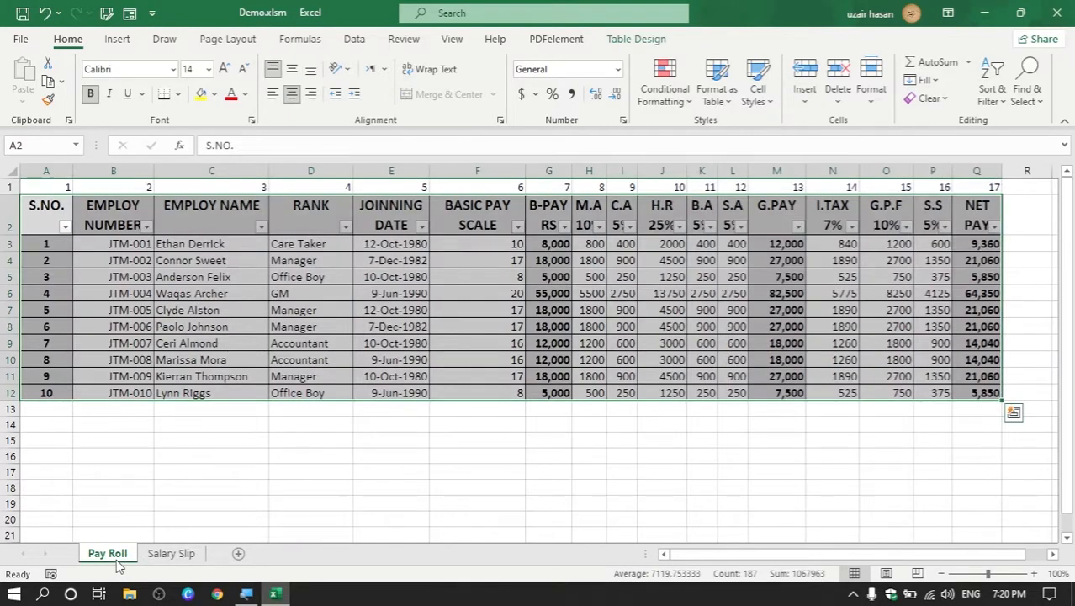
{"action": "left_click", "coordinate": [171, 553]}
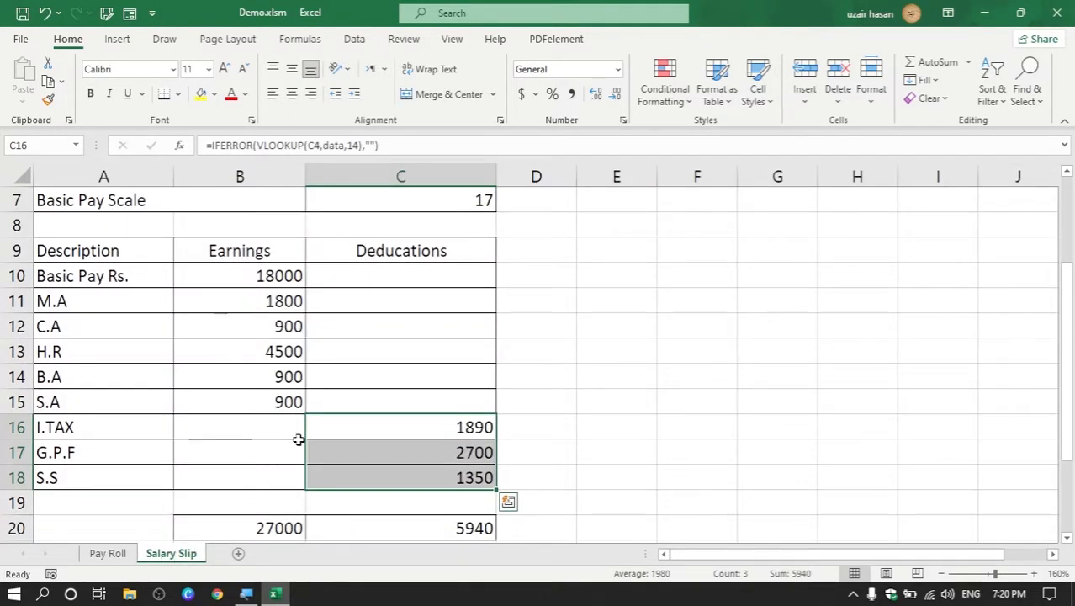
Step: Inspect the salary slip's formulas for total earnings, total deductions, net pay and the net pay in words
{"action": "scroll", "coordinate": [319, 444], "scroll_direction": "down", "scroll_amount": 2}
{"action": "left_click", "coordinate": [267, 377]}
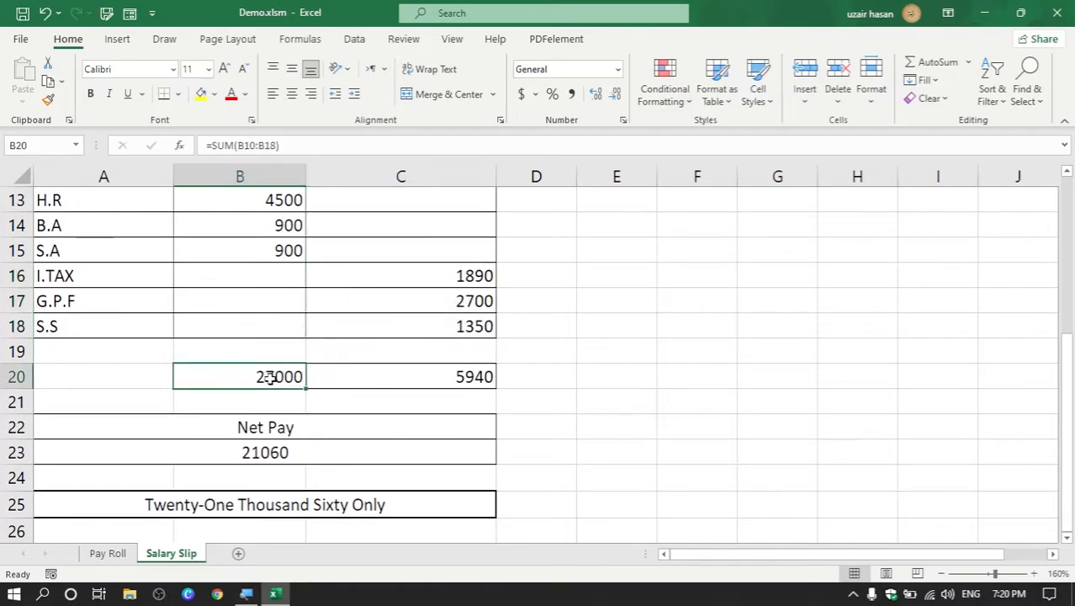
{"action": "left_click", "coordinate": [480, 376]}
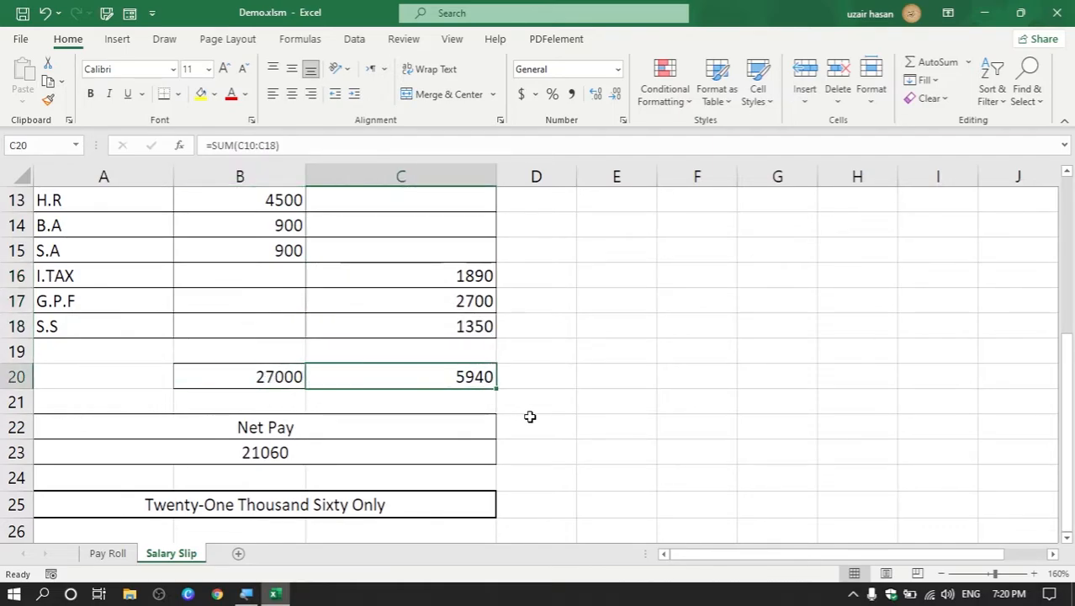
{"action": "left_click", "coordinate": [368, 454]}
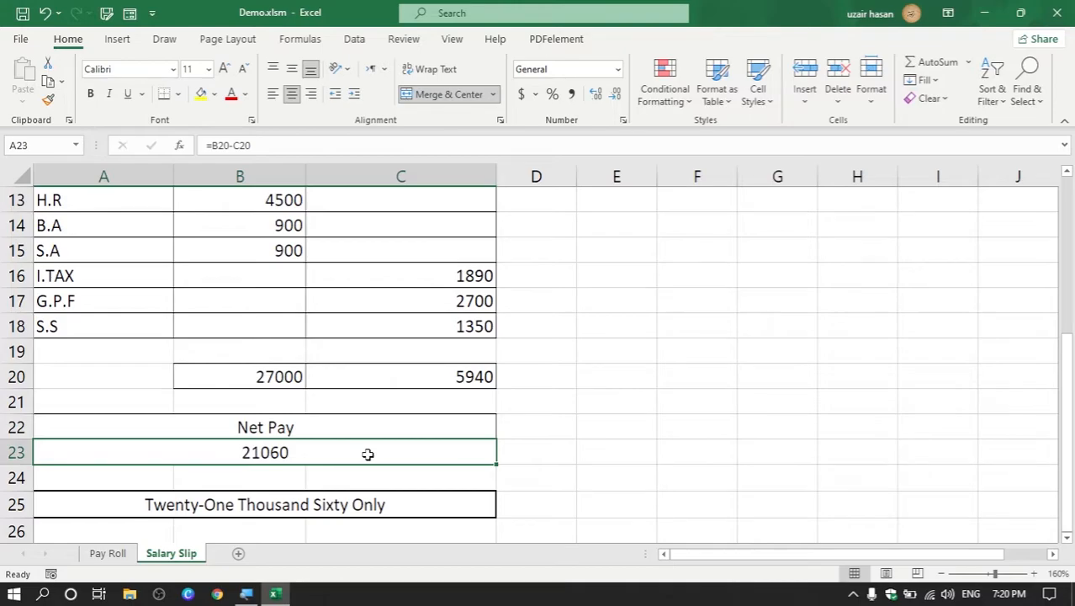
{"action": "scroll", "coordinate": [368, 454], "scroll_direction": "down", "scroll_amount": 1}
{"action": "left_click", "coordinate": [128, 434]}
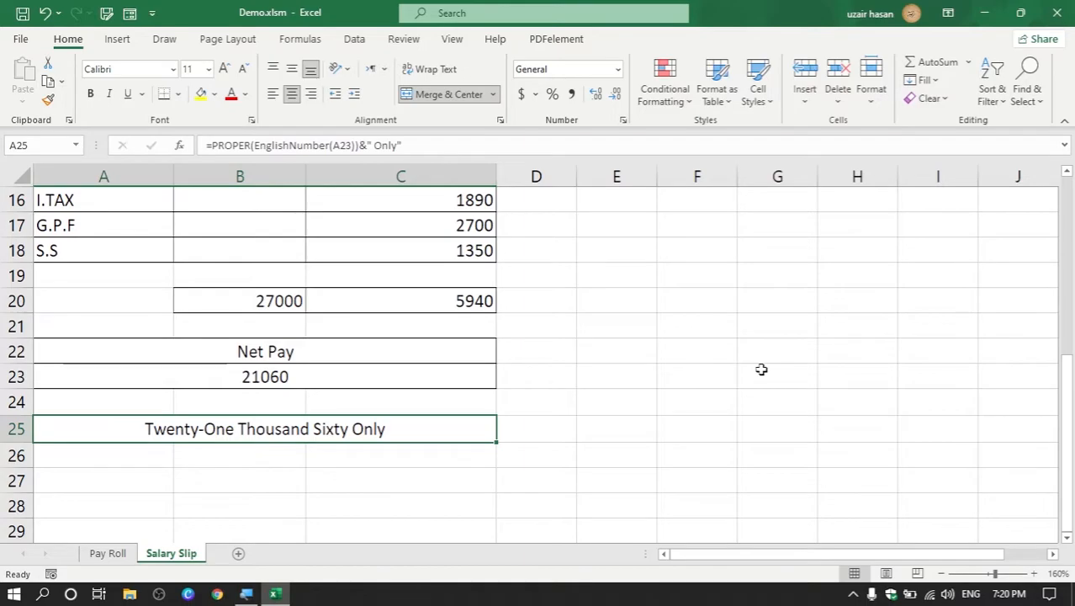
{"action": "scroll", "coordinate": [666, 364], "scroll_direction": "up", "scroll_amount": 2}
{"action": "scroll", "coordinate": [666, 363], "scroll_direction": "up", "scroll_amount": 2}
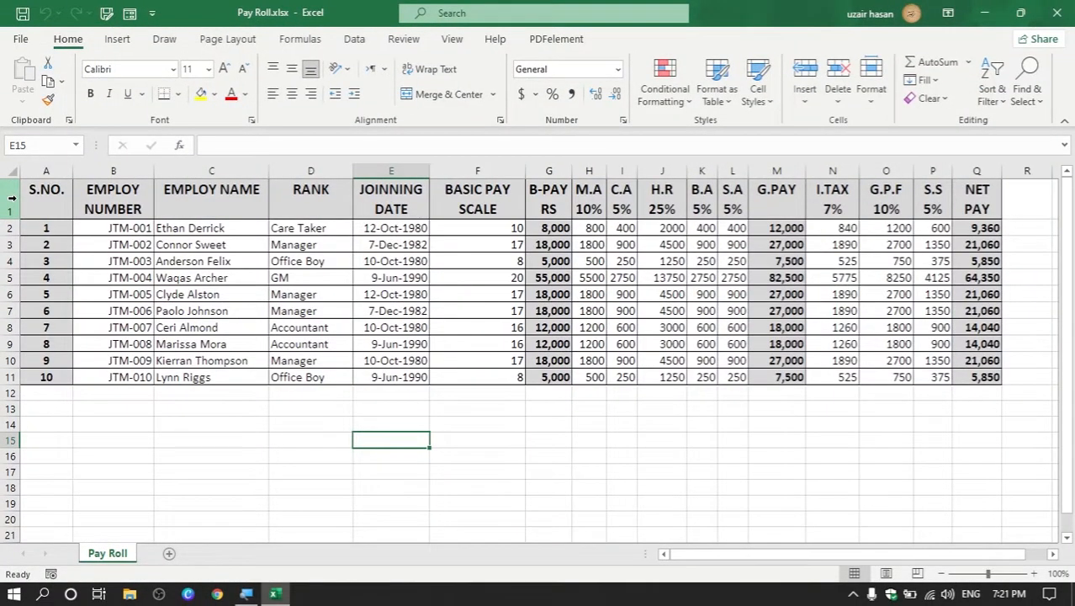
Step: Insert a row above the payroll header and number columns A to Q from 1 to 17 in it
{"action": "right_click", "coordinate": [12, 198]}
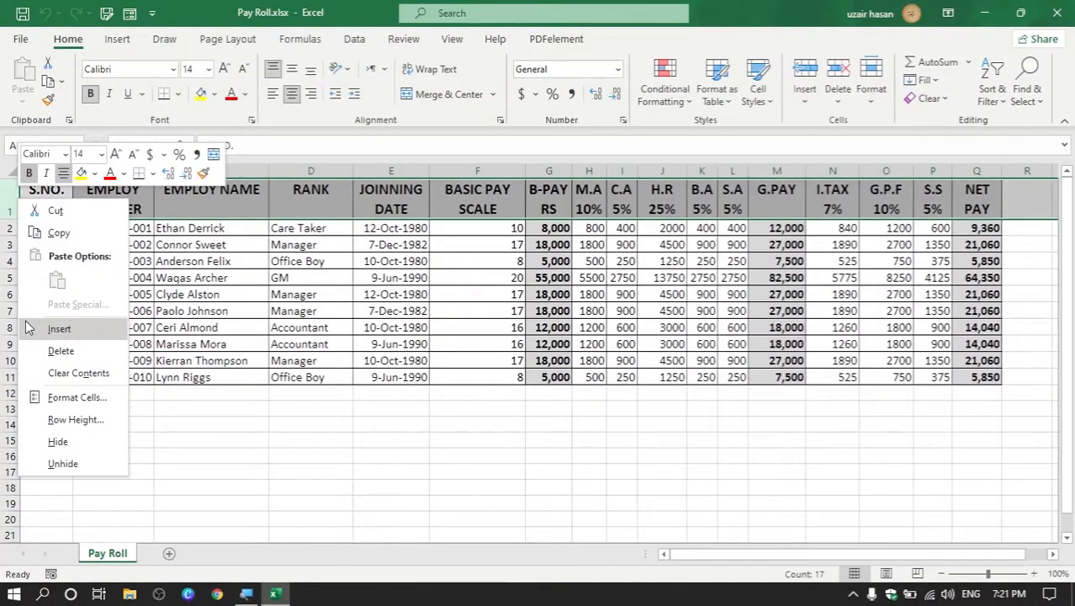
{"action": "left_click", "coordinate": [38, 343]}
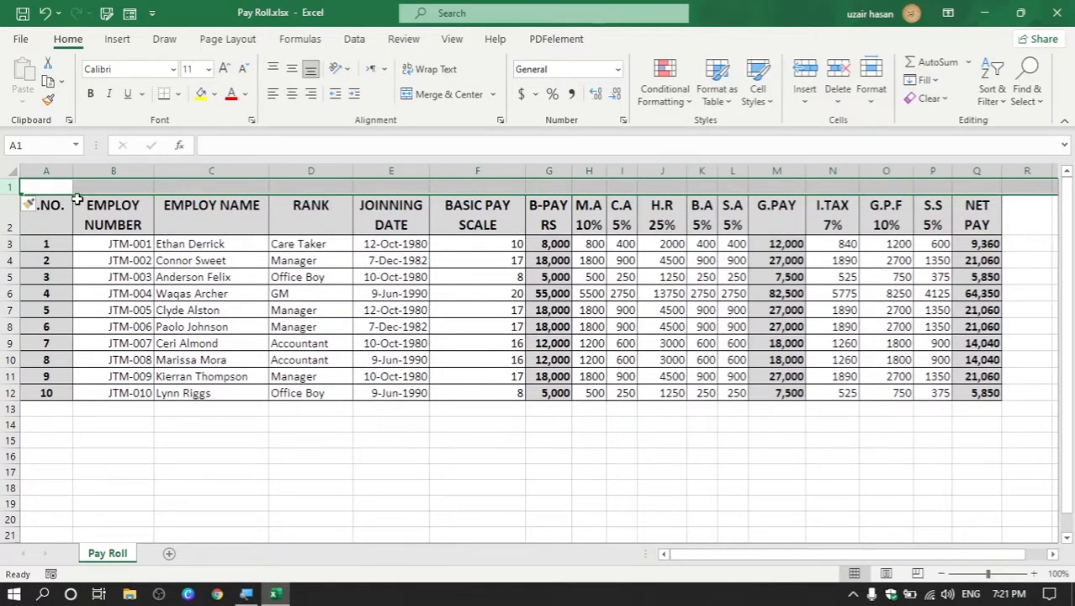
{"action": "left_click", "coordinate": [53, 187]}
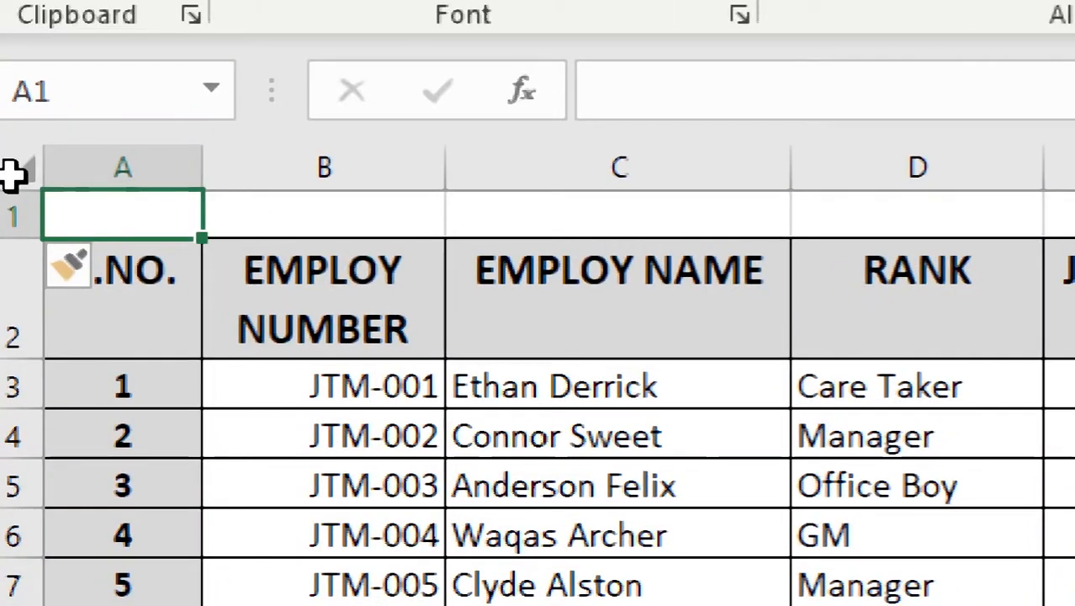
{"action": "type", "text": "1"}
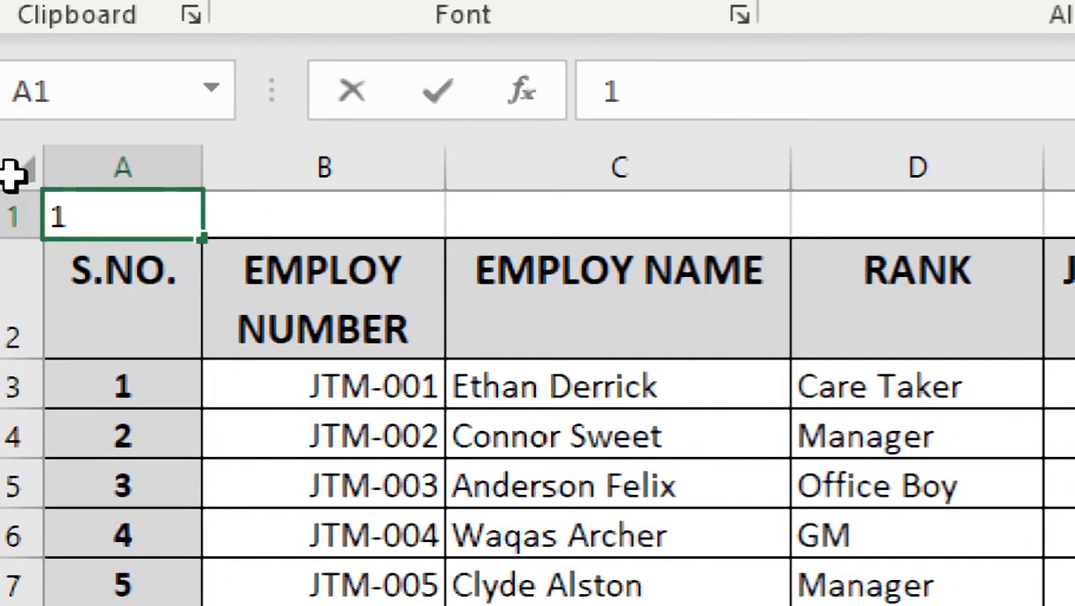
{"action": "left_click", "coordinate": [321, 317]}
{"action": "left_click", "coordinate": [127, 205]}
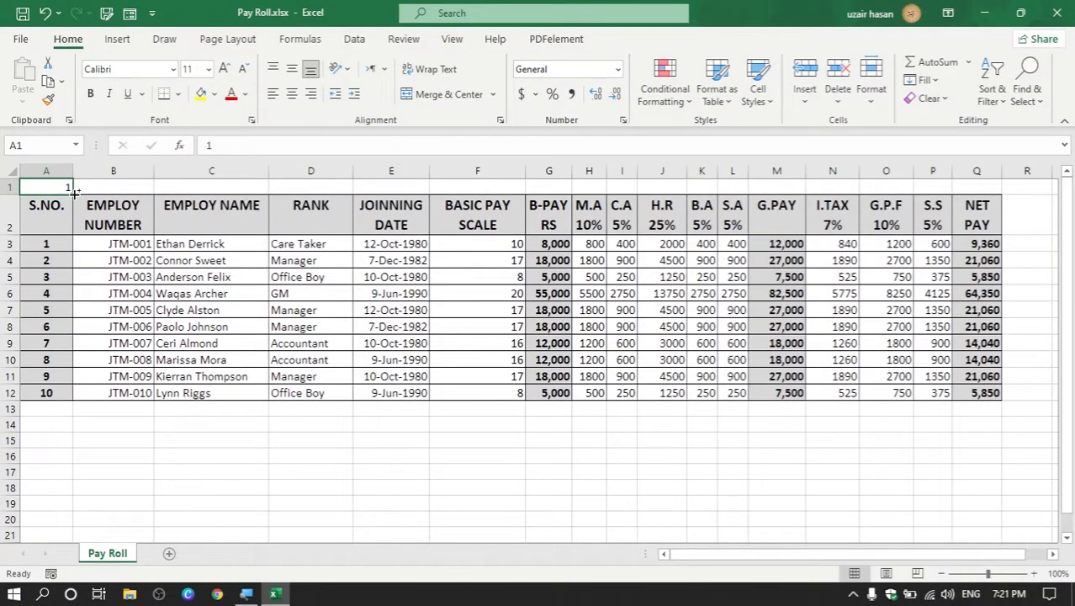
{"action": "left_click_drag", "start_coordinate": [74, 192], "coordinate": [986, 205]}
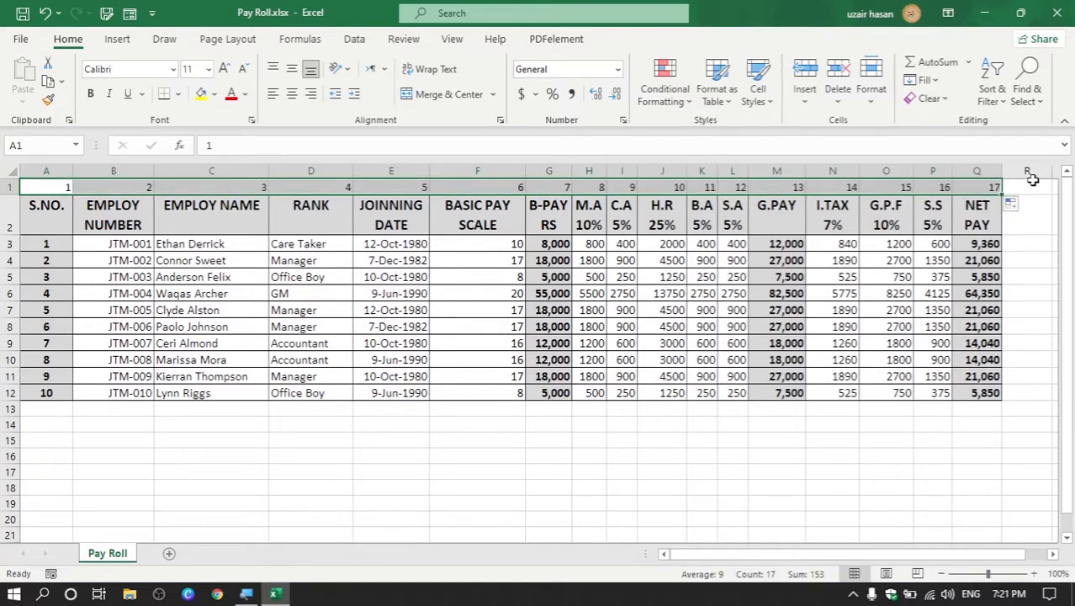
{"action": "left_click", "coordinate": [1033, 209]}
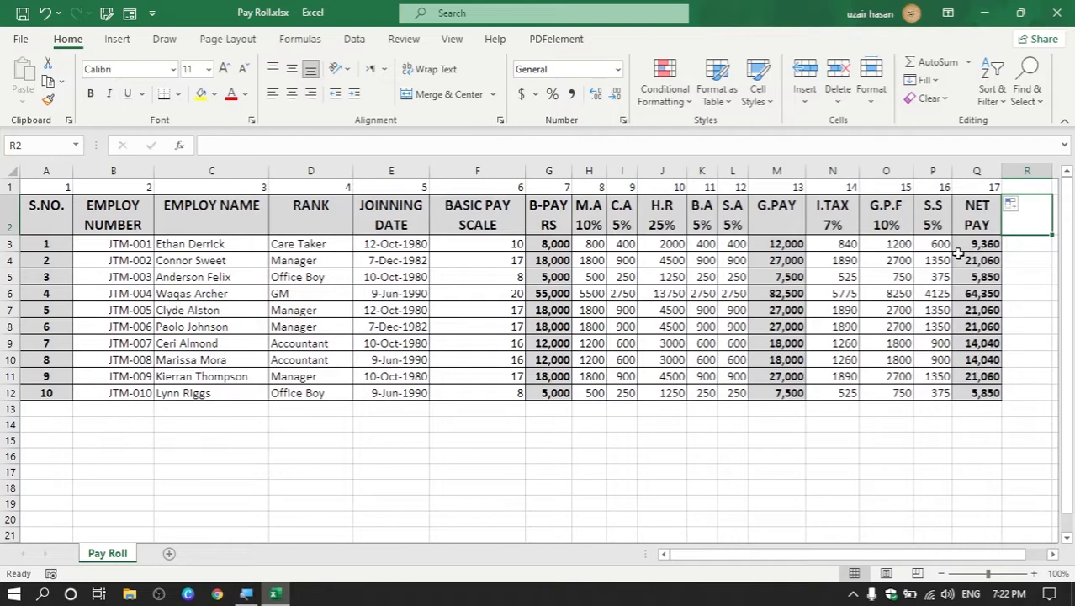
Step: Convert the payroll range A2:Q12, excluding the number row, into a table with headers
{"action": "left_click_drag", "start_coordinate": [56, 226], "coordinate": [973, 383]}
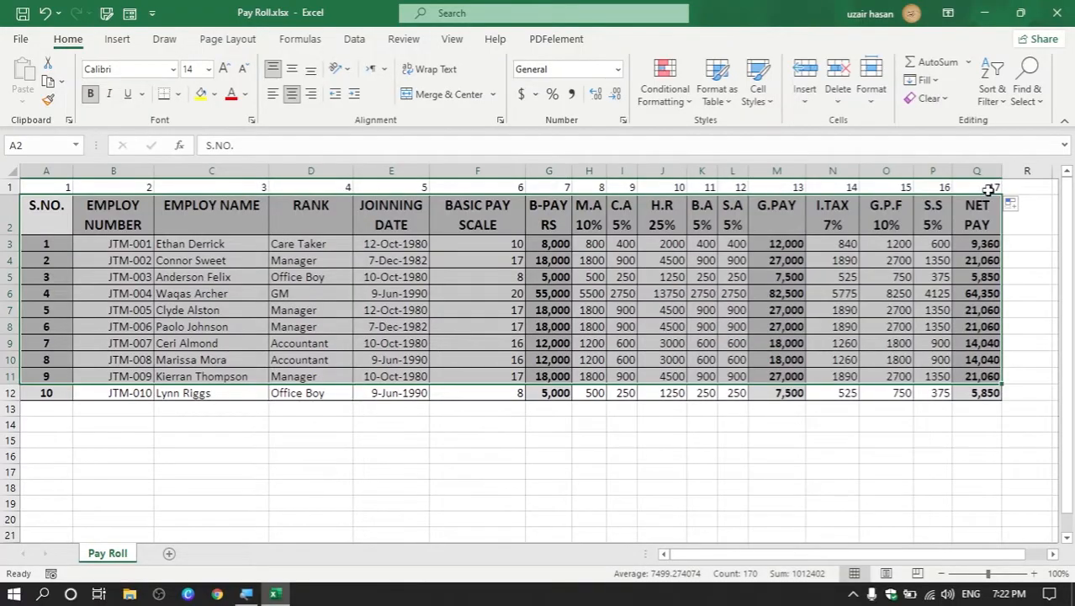
{"action": "left_click", "coordinate": [640, 423]}
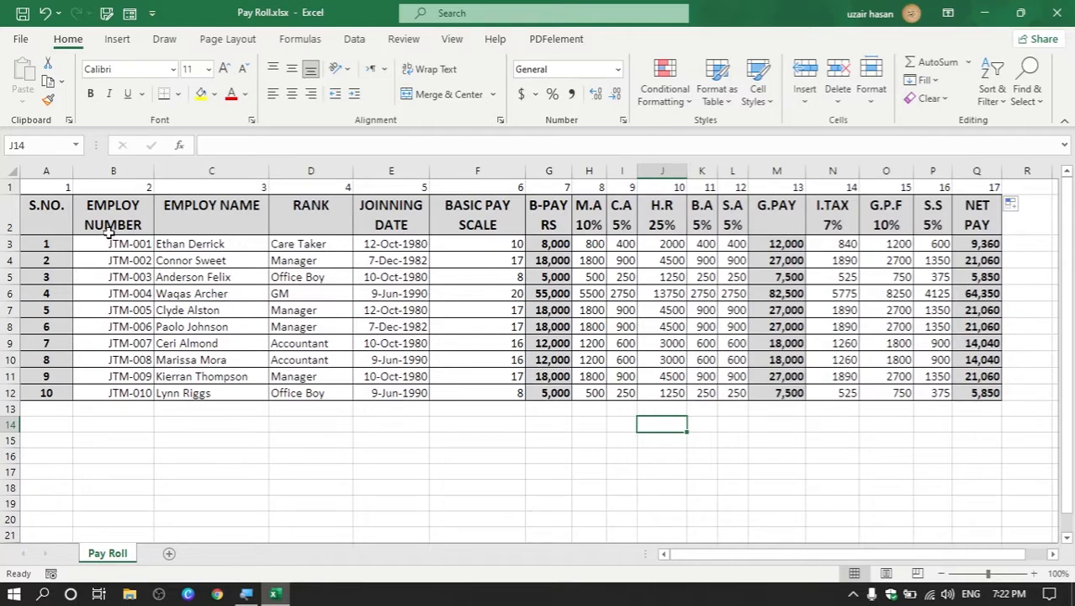
{"action": "left_click", "coordinate": [10, 186]}
{"action": "left_click_drag", "start_coordinate": [41, 217], "coordinate": [995, 396]}
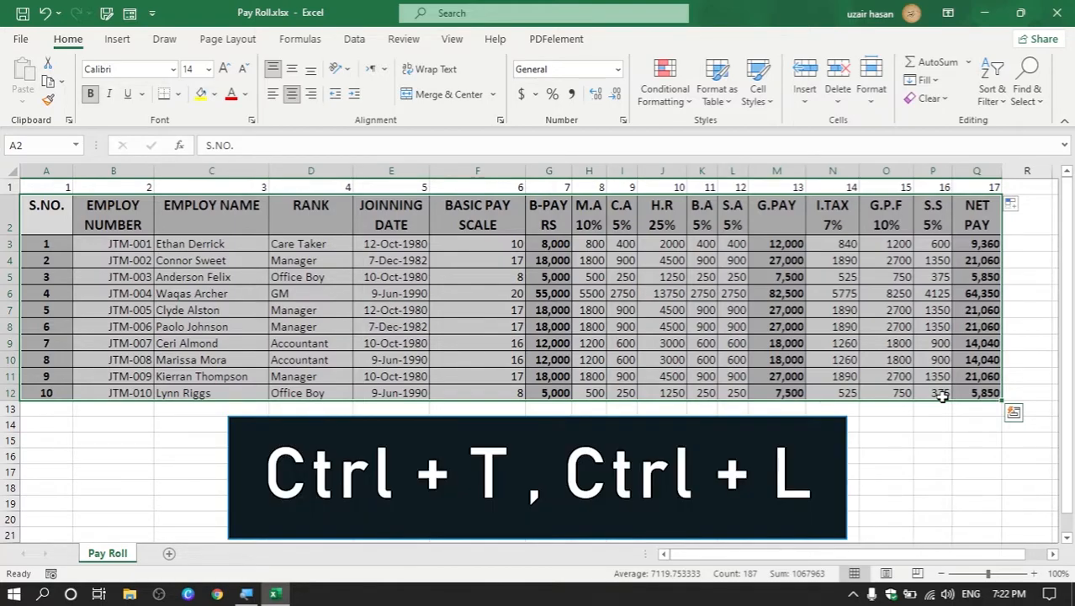
{"action": "key", "text": "ctrl+t"}
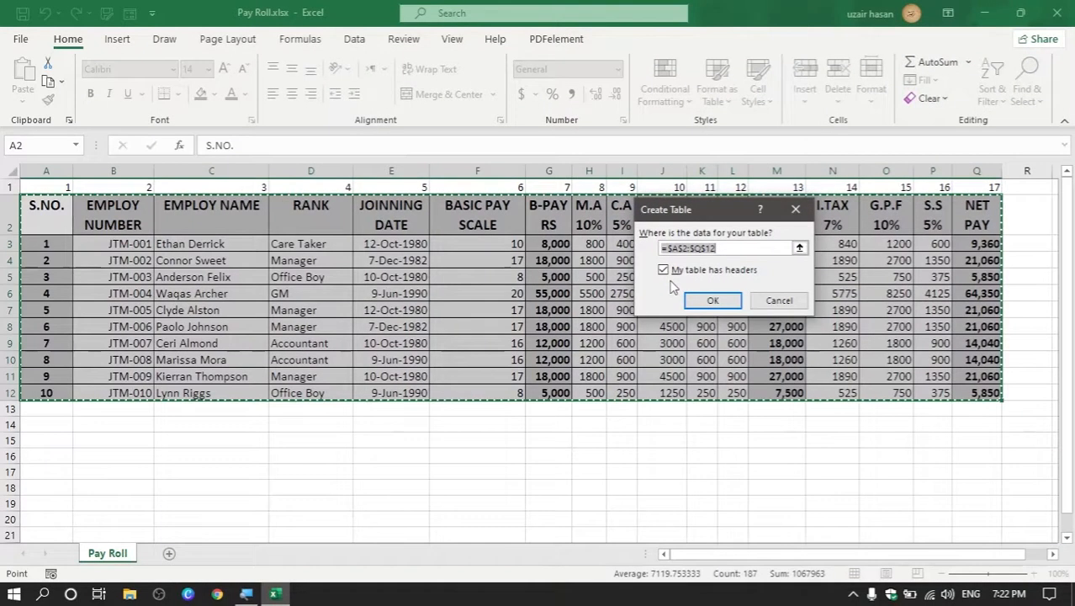
{"action": "left_click", "coordinate": [708, 300]}
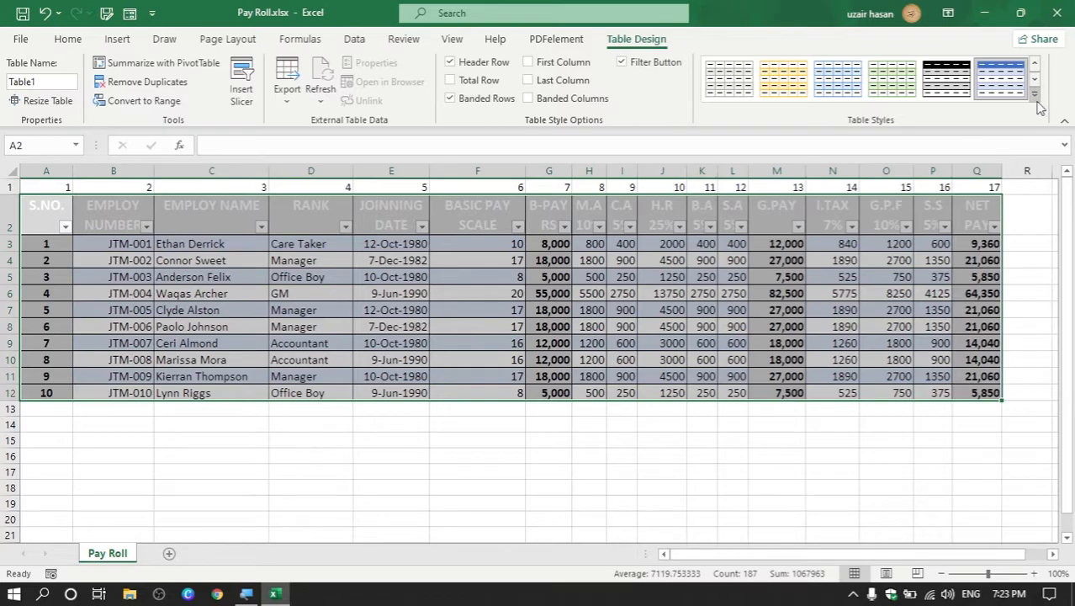
Step: Apply the plain first Light style to the payroll table and name the table data
{"action": "left_click", "coordinate": [1035, 95]}
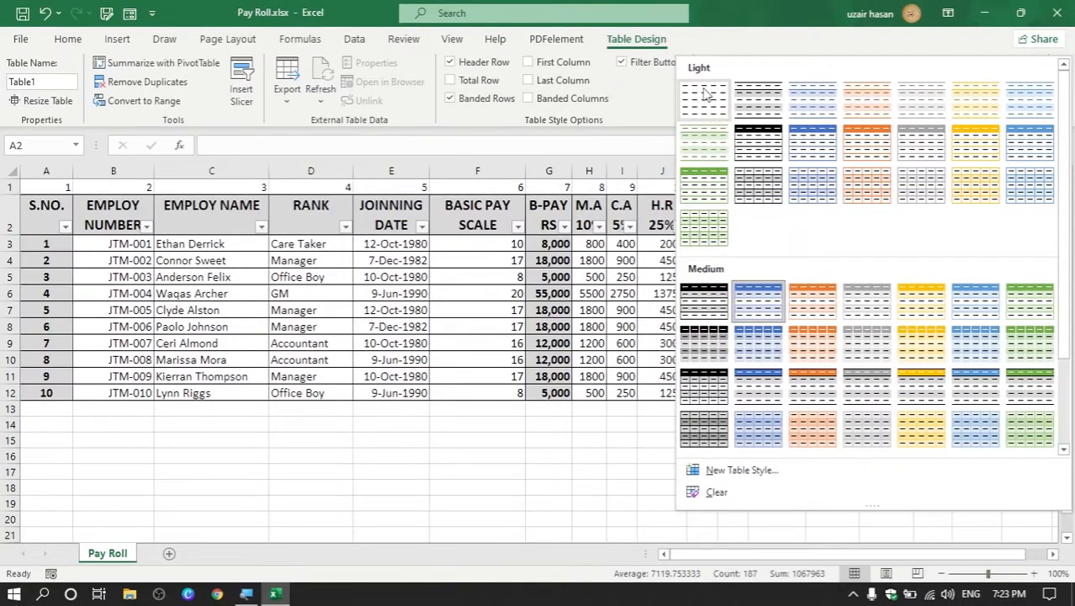
{"action": "left_click", "coordinate": [705, 97]}
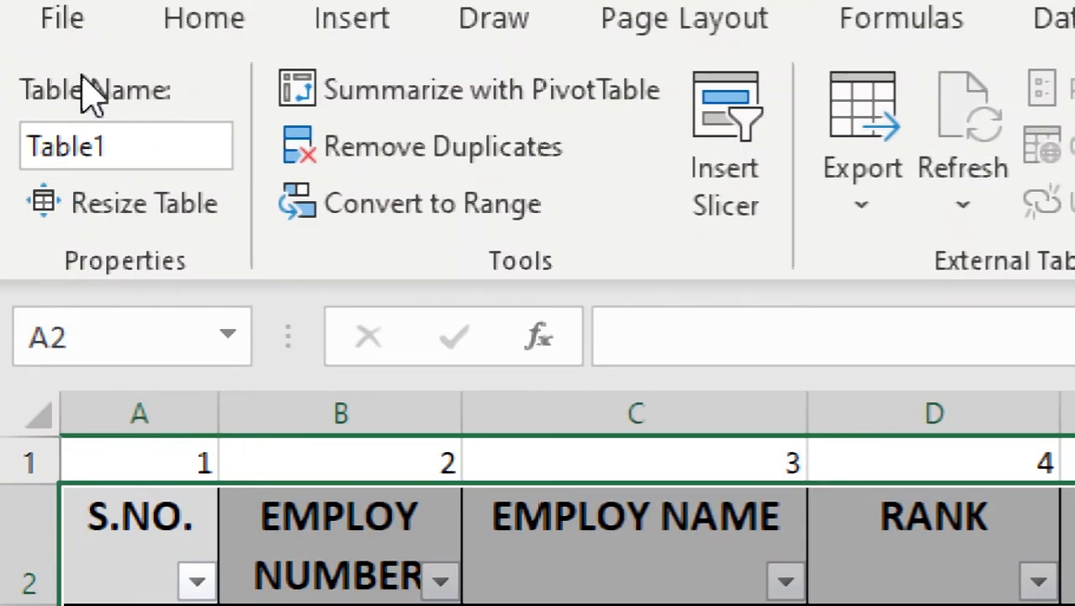
{"action": "left_click", "coordinate": [145, 150]}
{"action": "key", "text": "BackSpace"}
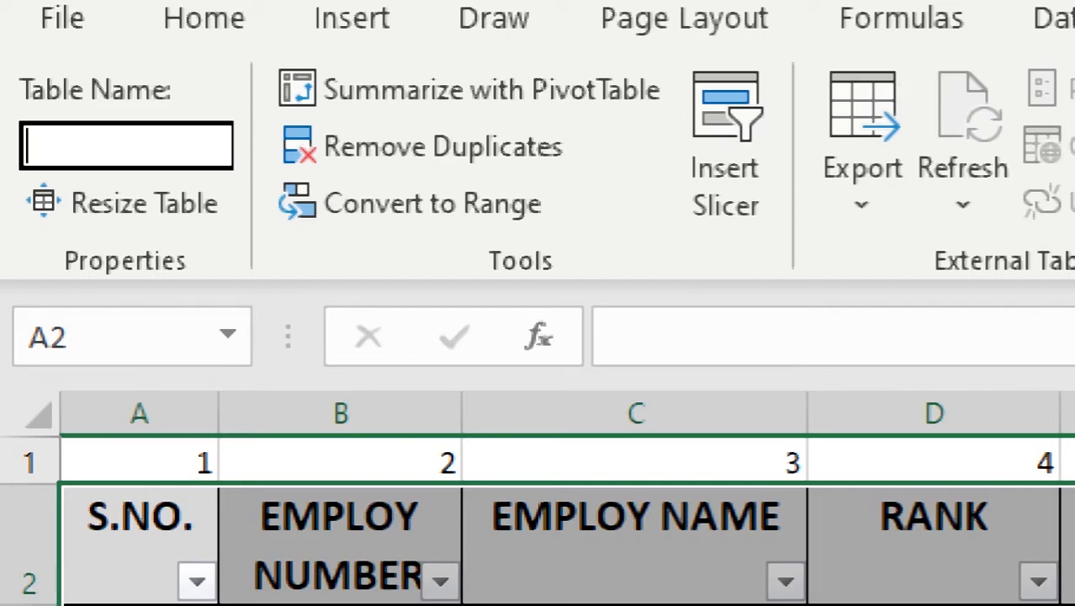
{"action": "type", "text": "data"}
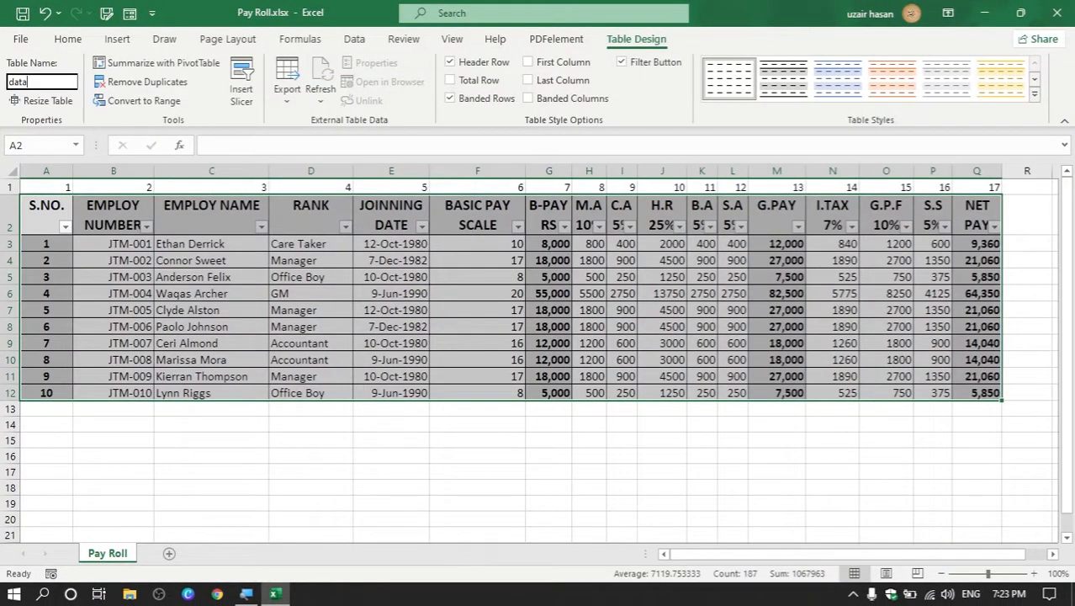
{"action": "key", "text": "Return"}
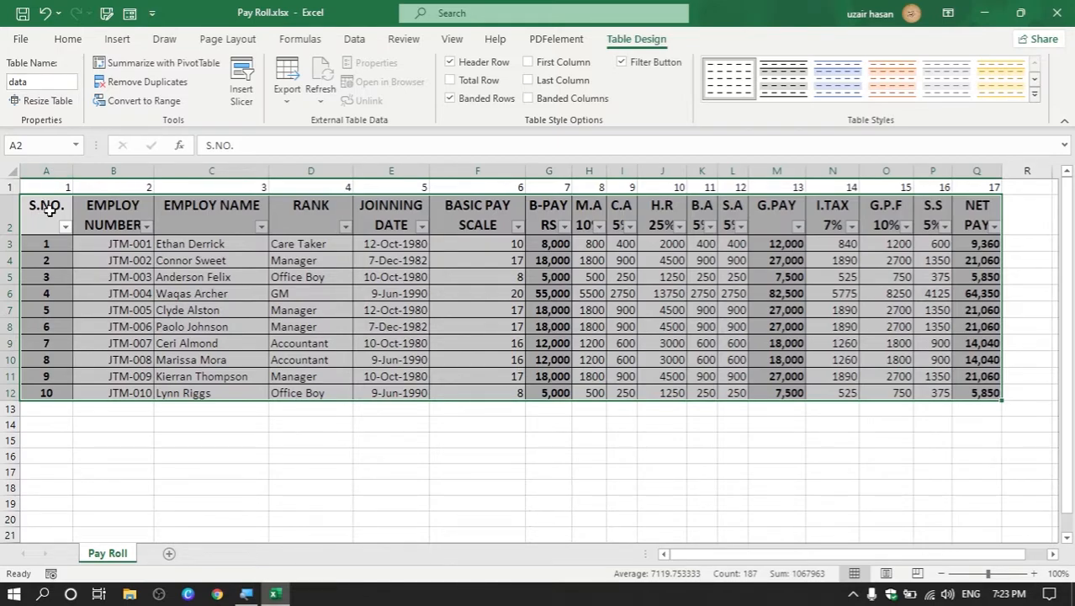
Step: Widen the Employ Number column so its header text clears the filter arrow
{"action": "left_click", "coordinate": [262, 339]}
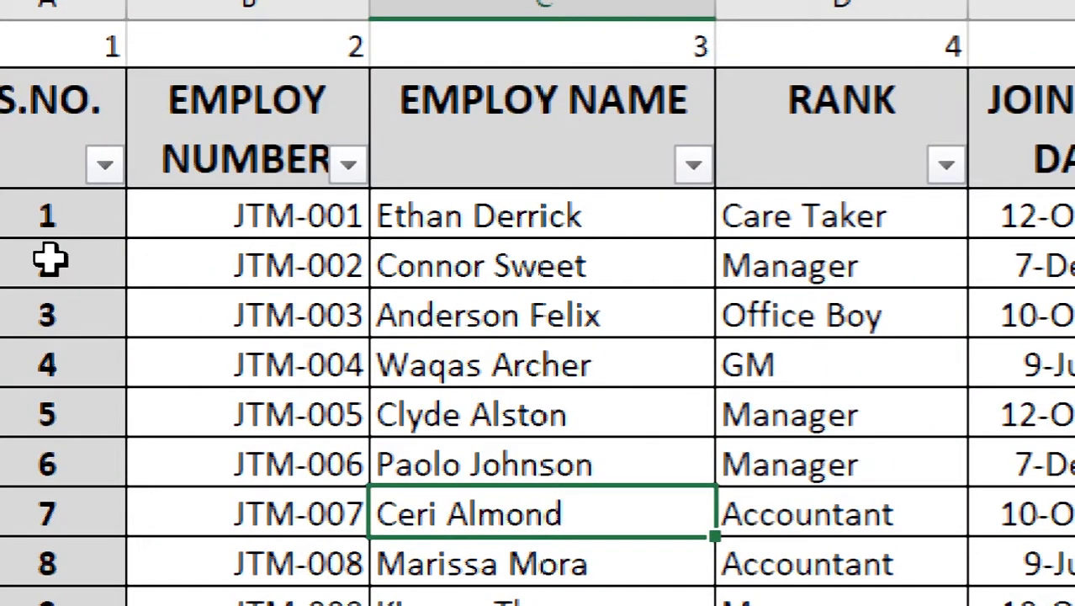
{"action": "left_click", "coordinate": [242, 145]}
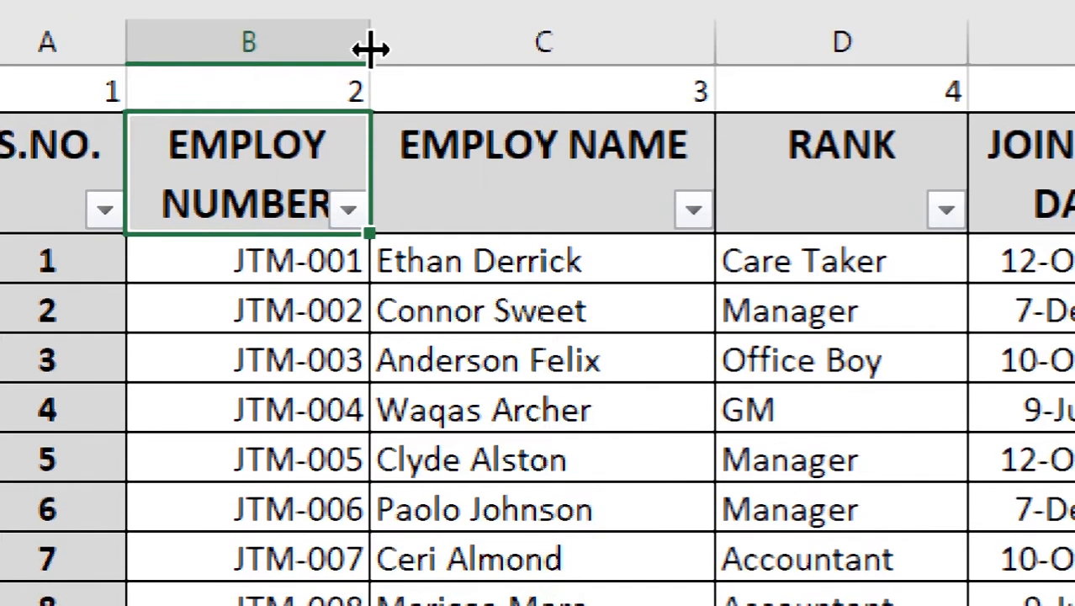
{"action": "left_click_drag", "start_coordinate": [370, 48], "coordinate": [422, 52]}
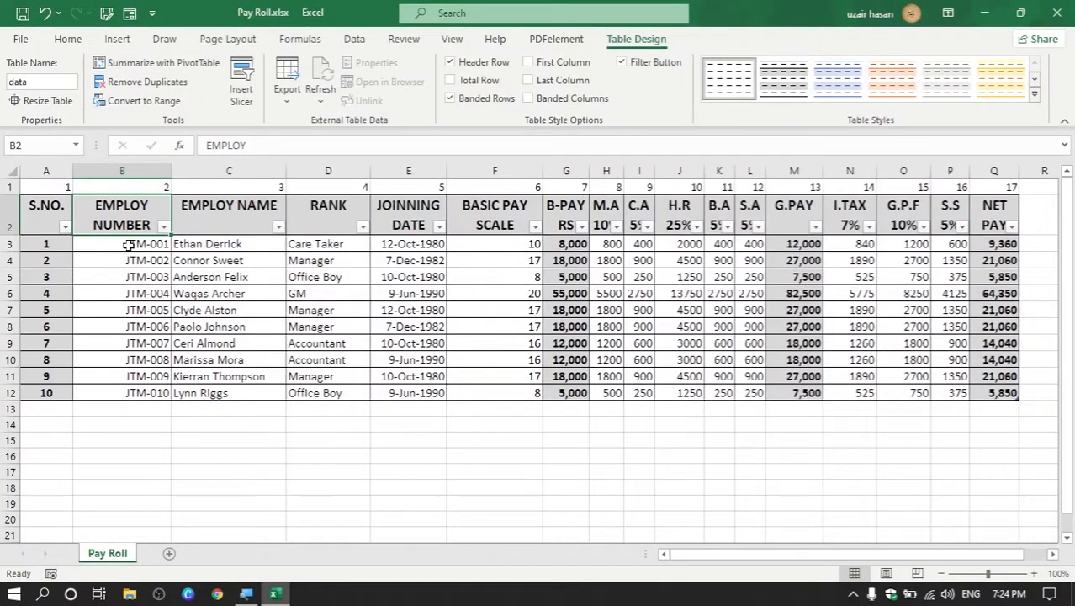
Step: Define the name num for the employee numbers in B3:B12
{"action": "left_click_drag", "start_coordinate": [292, 263], "coordinate": [291, 598]}
{"action": "left_click_drag", "start_coordinate": [128, 371], "coordinate": [128, 388]}
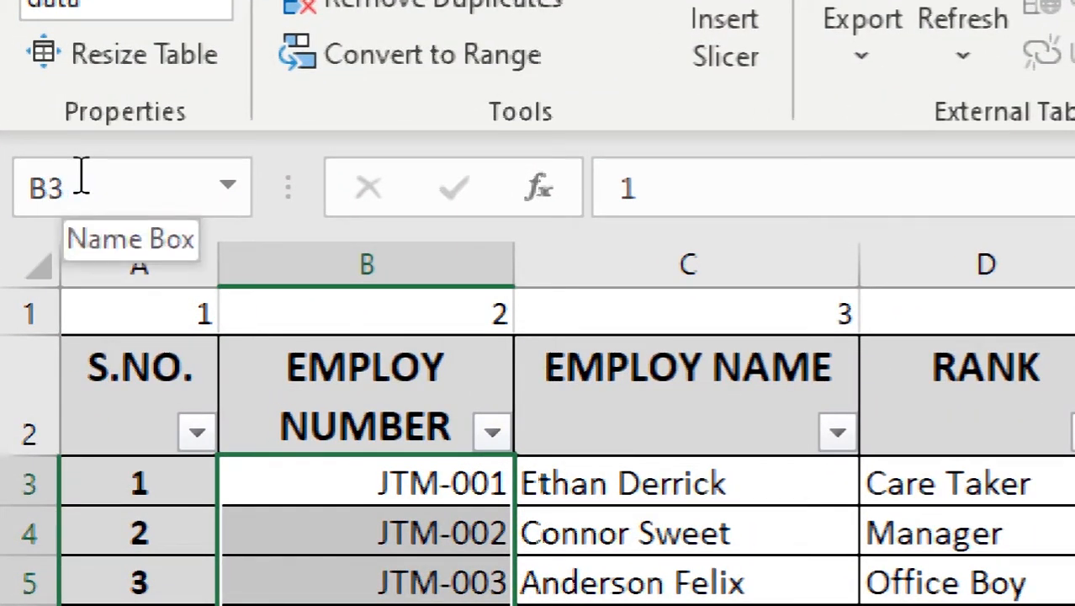
{"action": "left_click", "coordinate": [74, 186]}
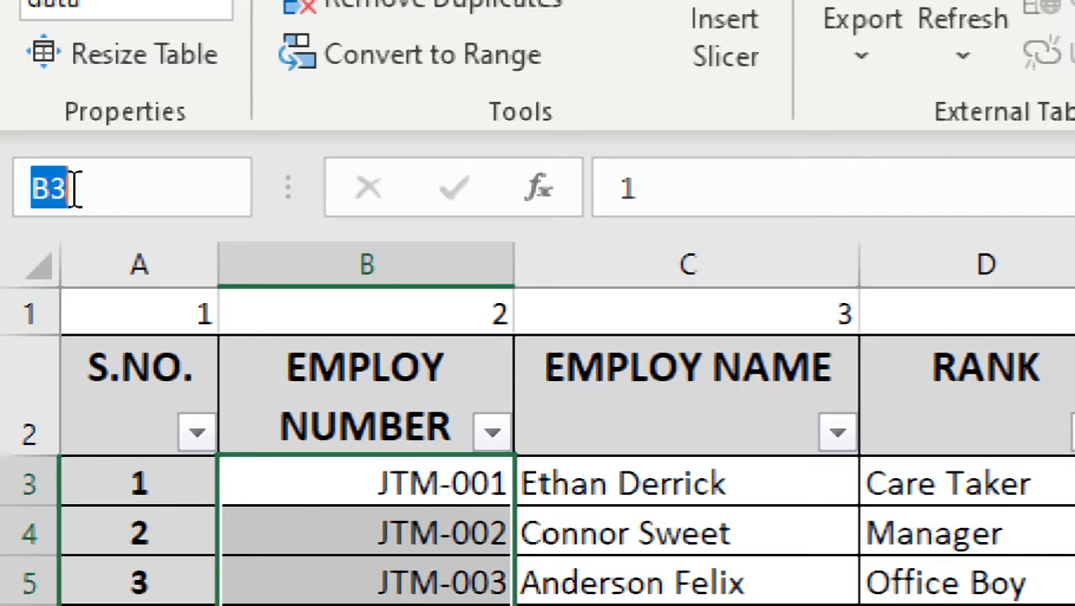
{"action": "key", "text": "BackSpace"}
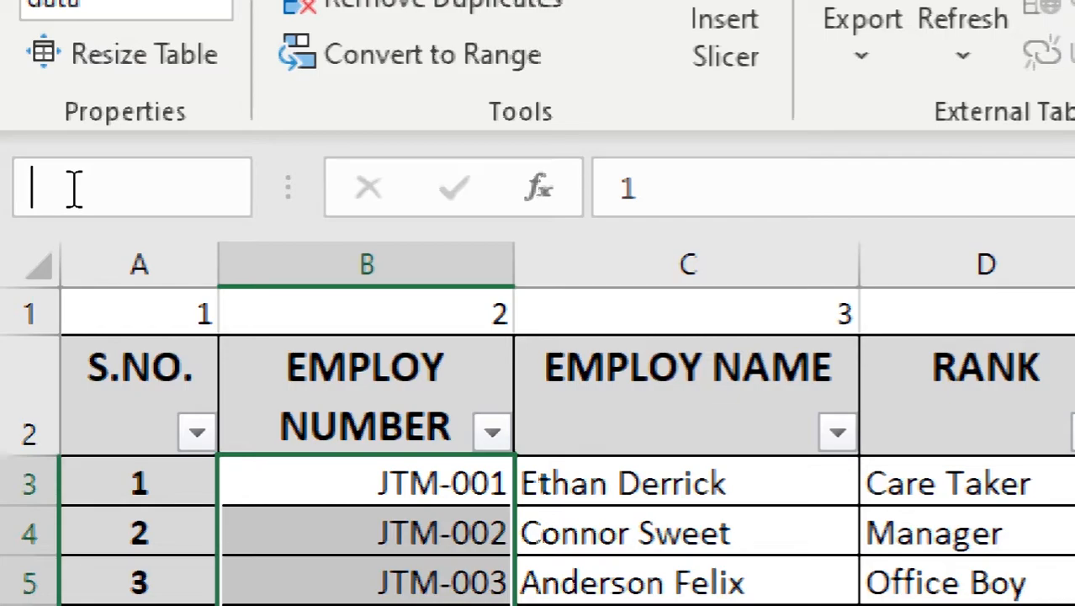
{"action": "type", "text": "num"}
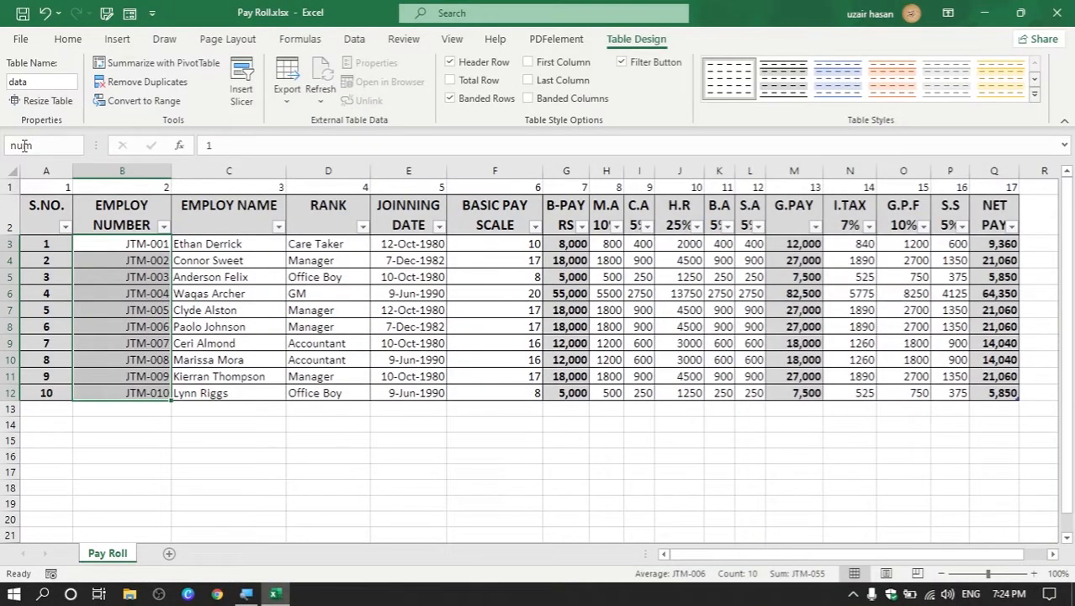
{"action": "key", "text": "Escape"}
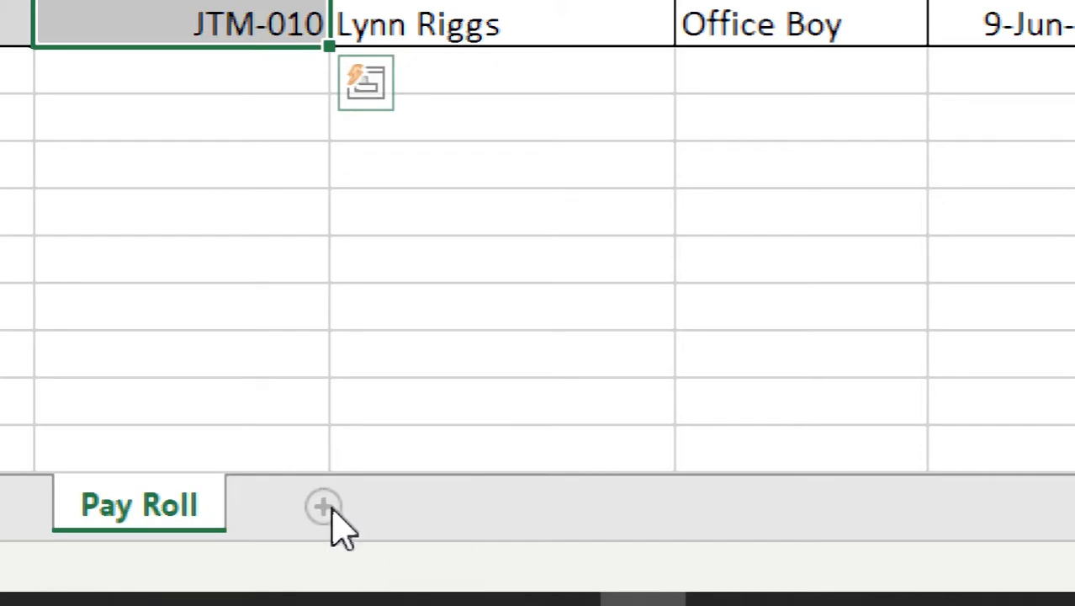
Step: Add a new worksheet after Pay Roll and rename it Salary Slip
{"action": "left_click", "coordinate": [333, 509]}
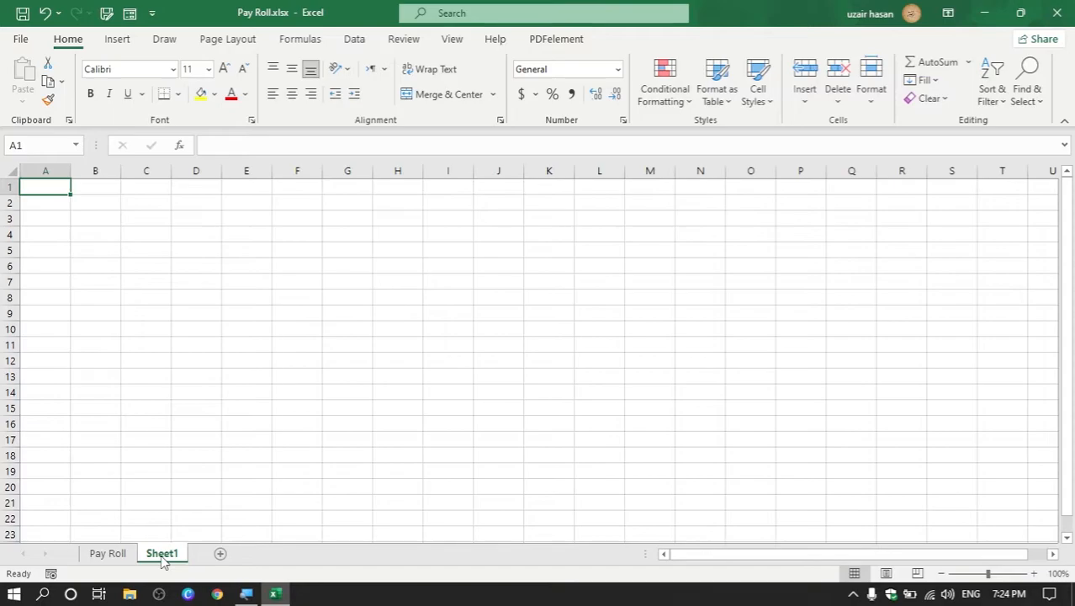
{"action": "right_click", "coordinate": [162, 555]}
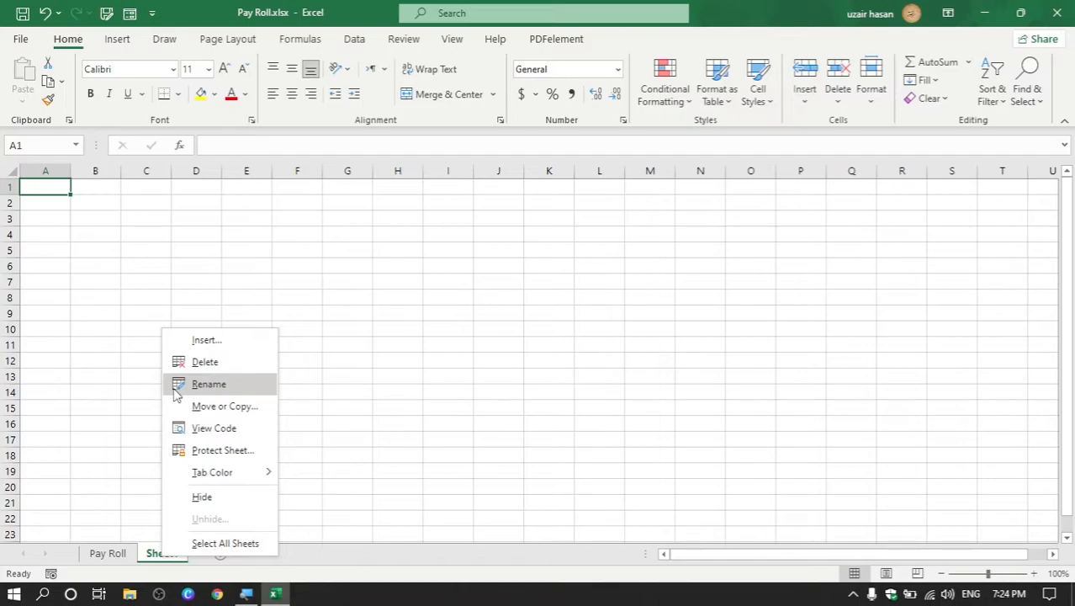
{"action": "left_click", "coordinate": [176, 387]}
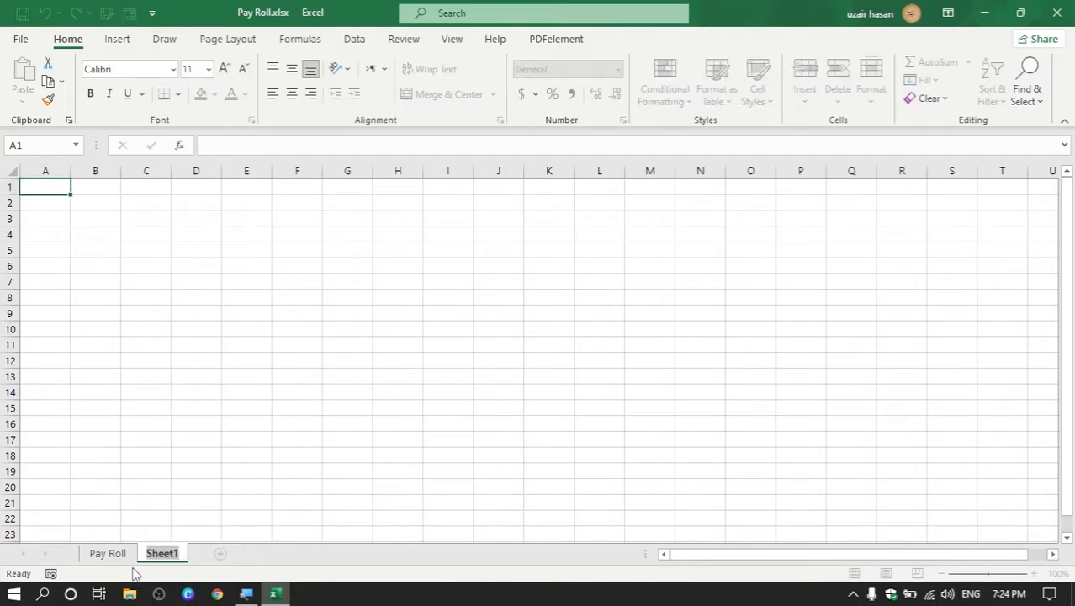
{"action": "type", "text": "S"}
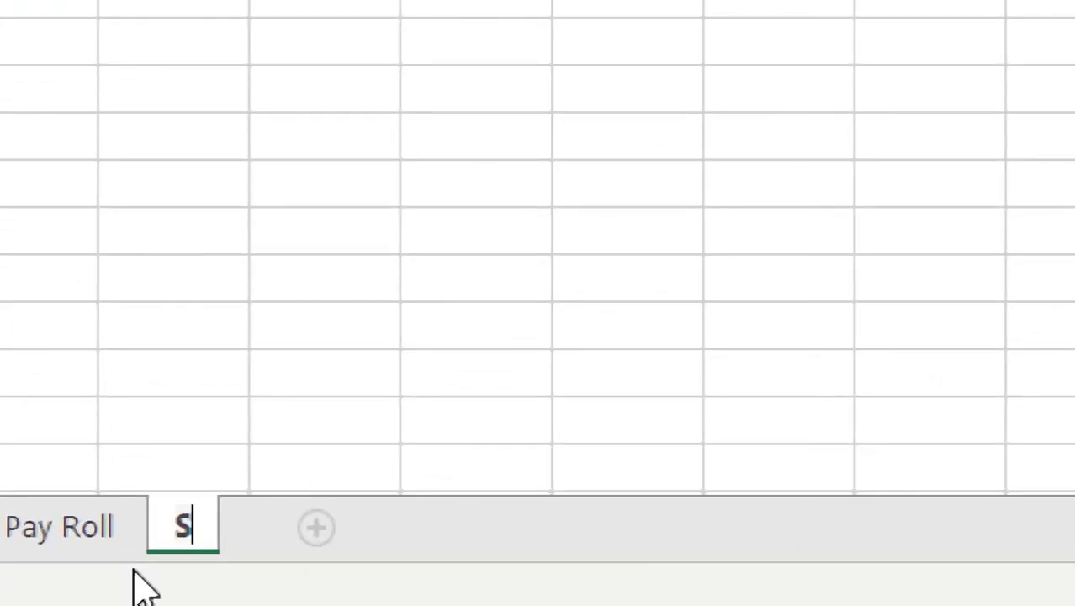
{"action": "type", "text": "alary"}
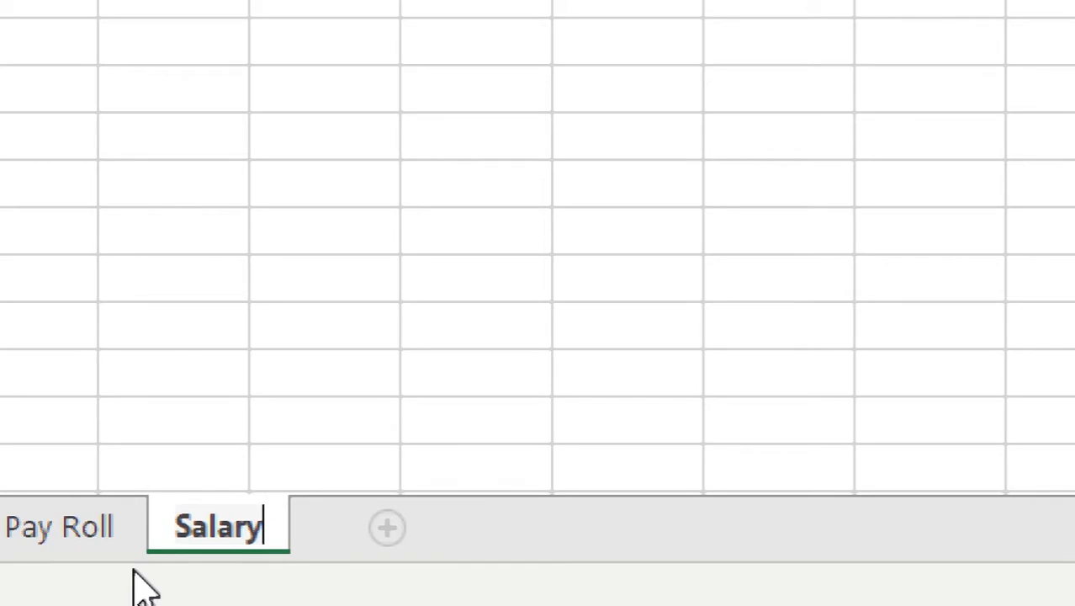
{"action": "type", "text": " Slip"}
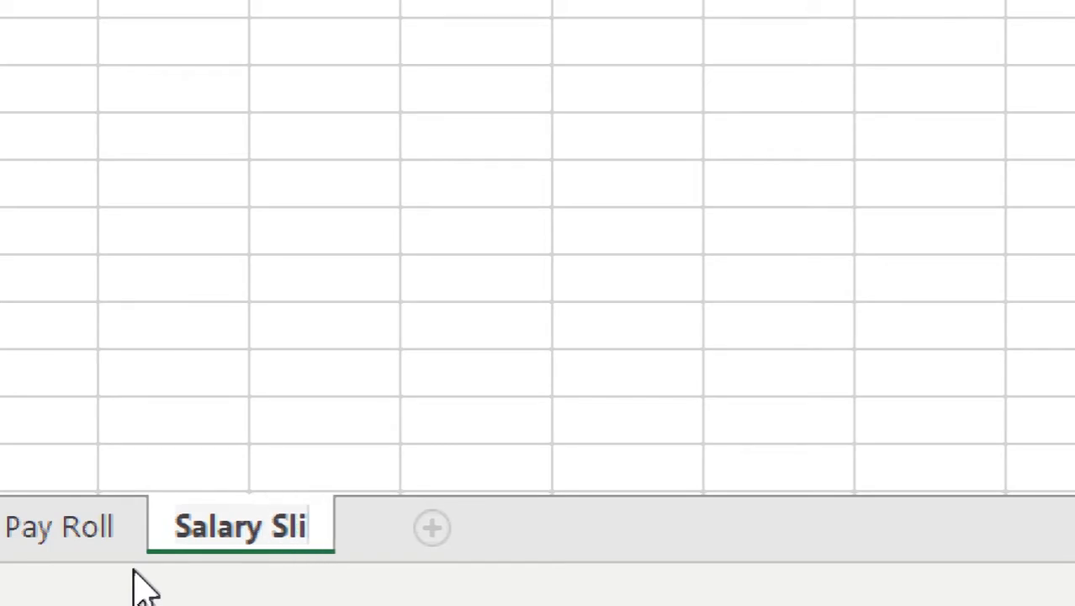
{"action": "key", "text": "Return"}
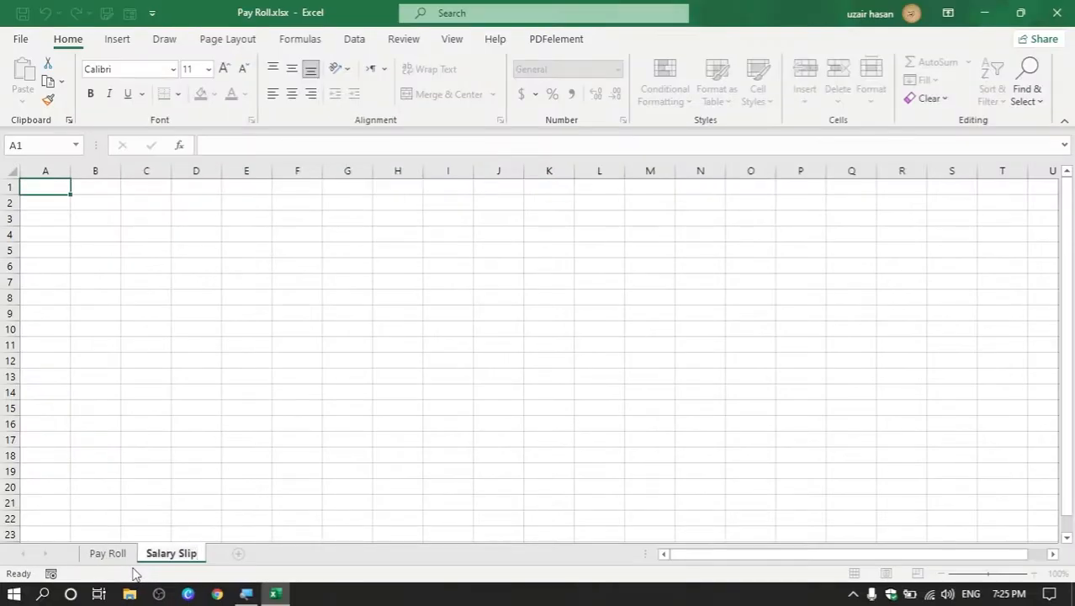
Step: Enter the title Salary Slip in cell A1 of the new sheet
{"action": "scroll", "coordinate": [128, 277], "scroll_direction": "up", "scroll_amount": 6}
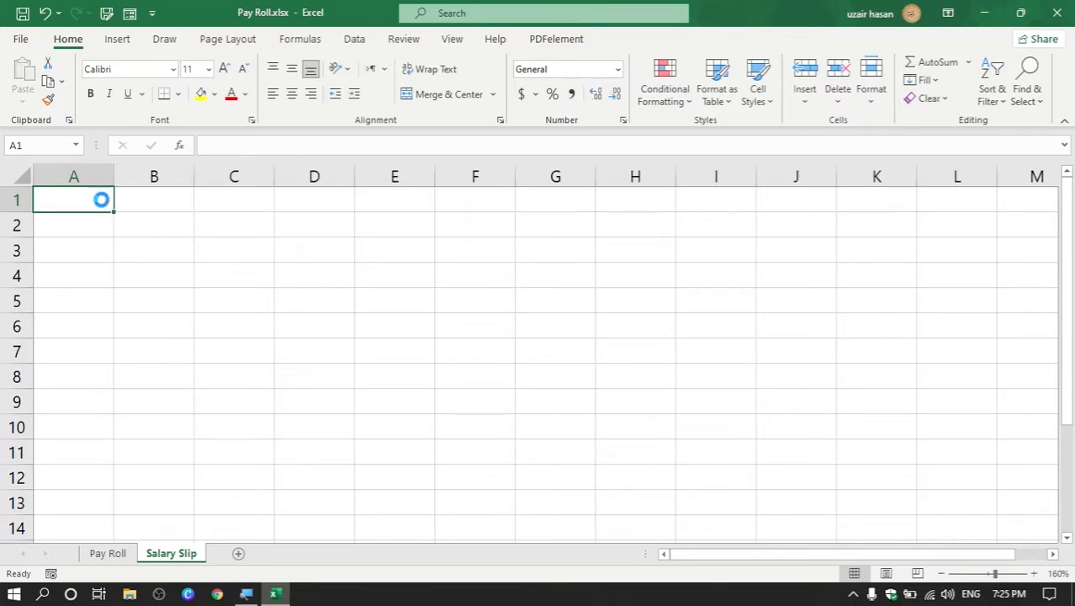
{"action": "scroll", "coordinate": [96, 199], "scroll_direction": "up", "scroll_amount": 7}
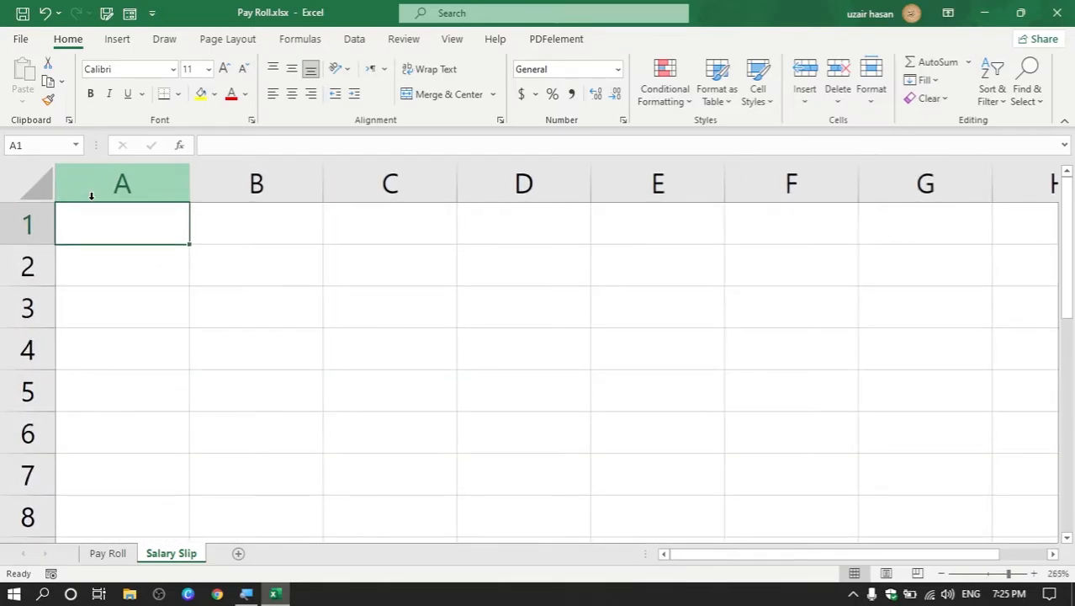
{"action": "type", "text": "Sl"}
{"action": "key", "text": "BackSpace"}
{"action": "type", "text": "alary Slip"}
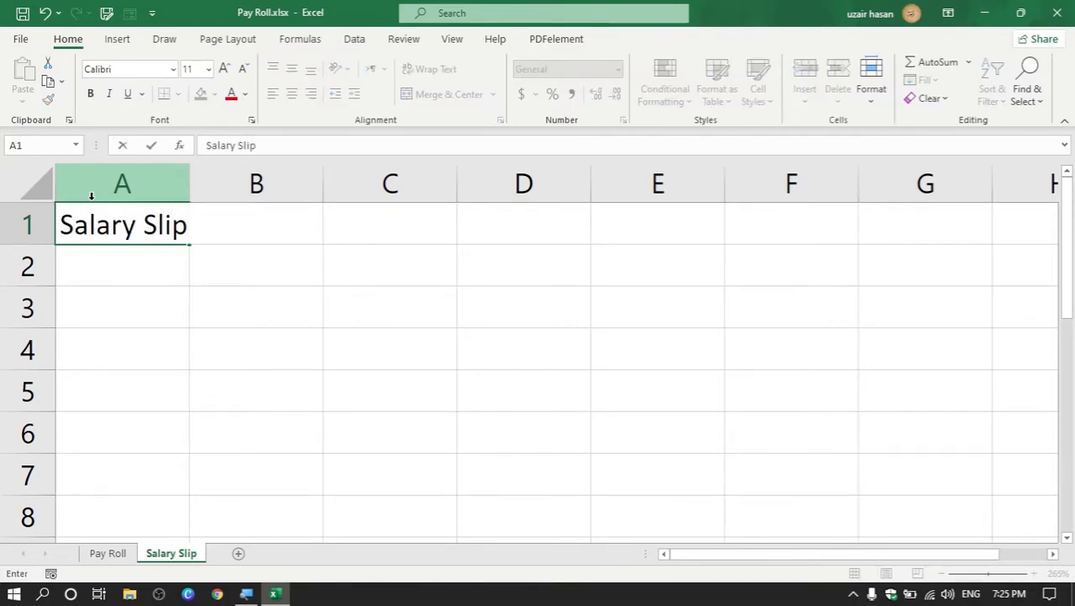
{"action": "key", "text": "Return"}
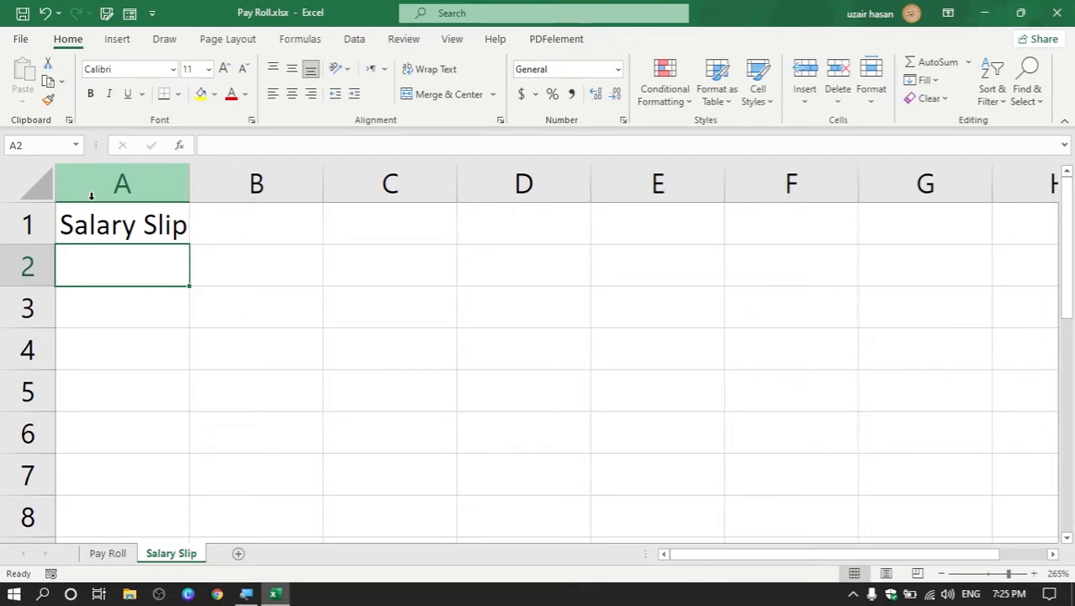
Step: Try entering March 2022 in cell A2 as a plain entry, and undo it
{"action": "type", "text": "March"}
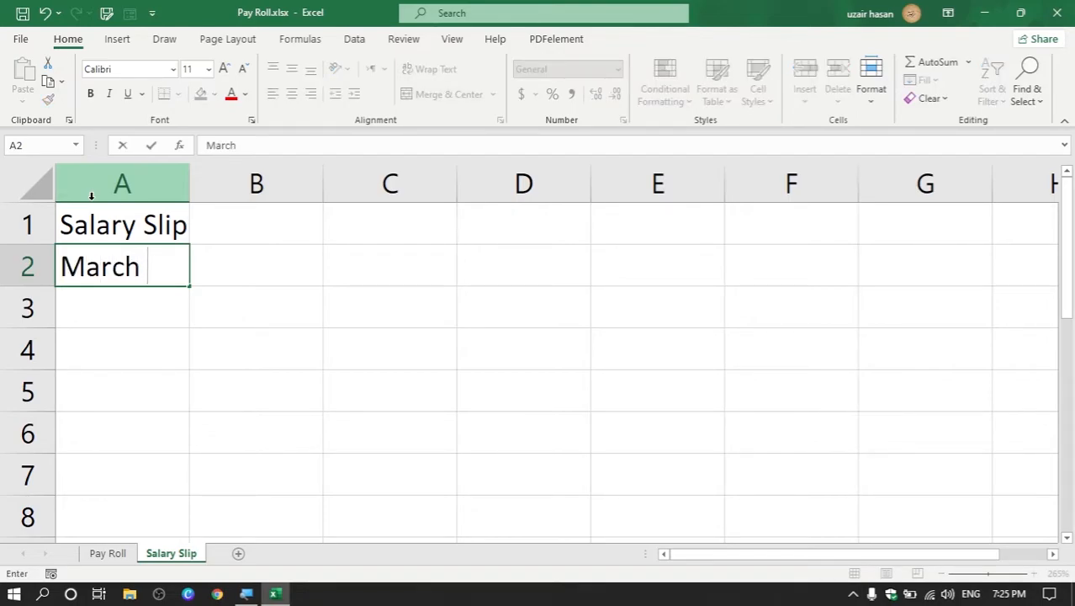
{"action": "type", "text": " 20"}
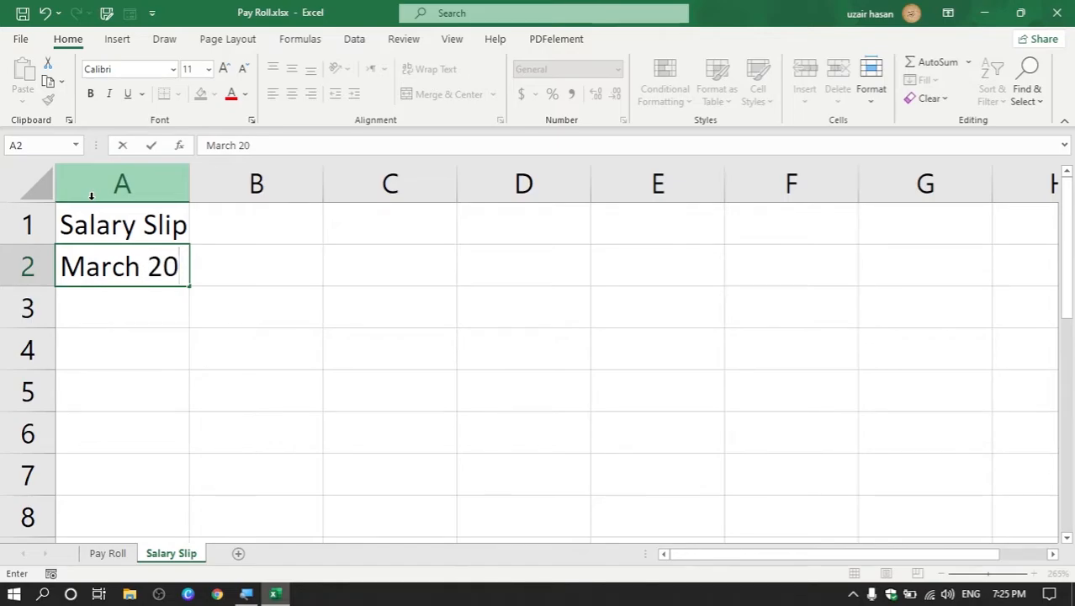
{"action": "type", "text": "22"}
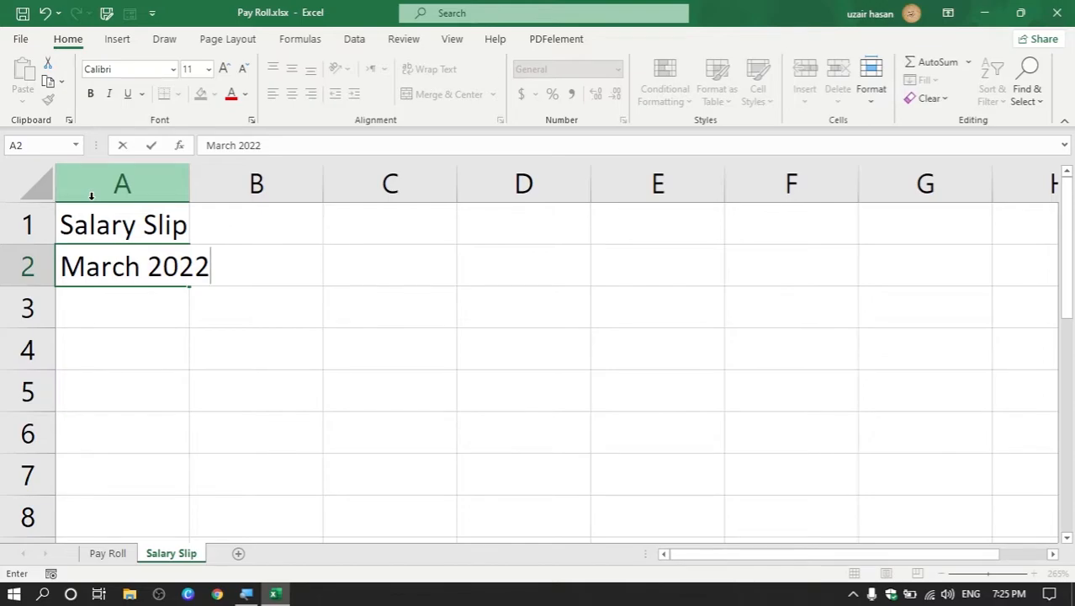
{"action": "key", "text": "Return"}
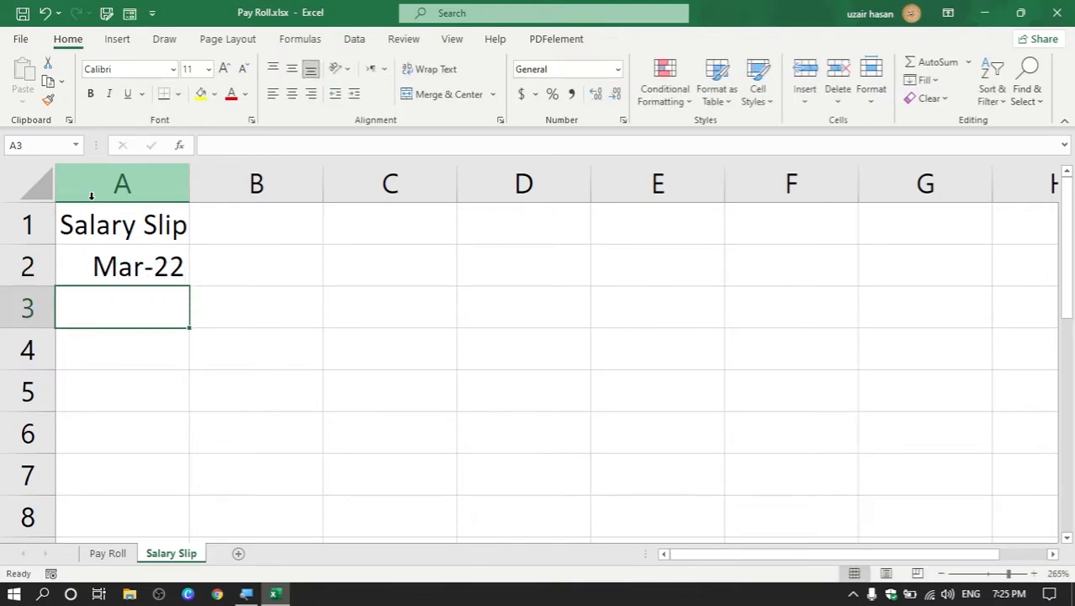
{"action": "left_click", "coordinate": [139, 261]}
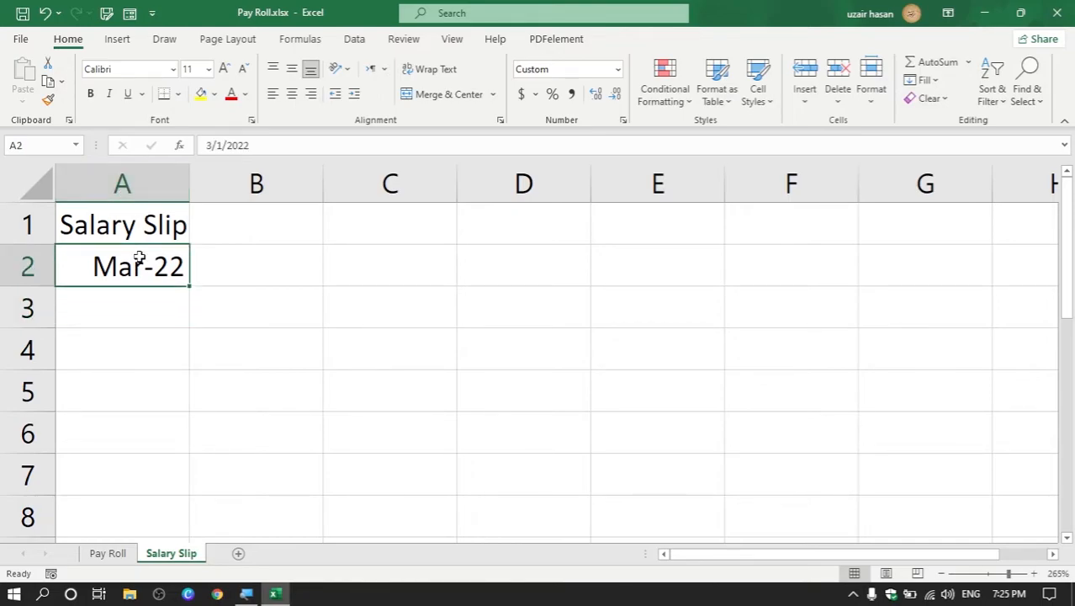
{"action": "key", "text": "ctrl+z"}
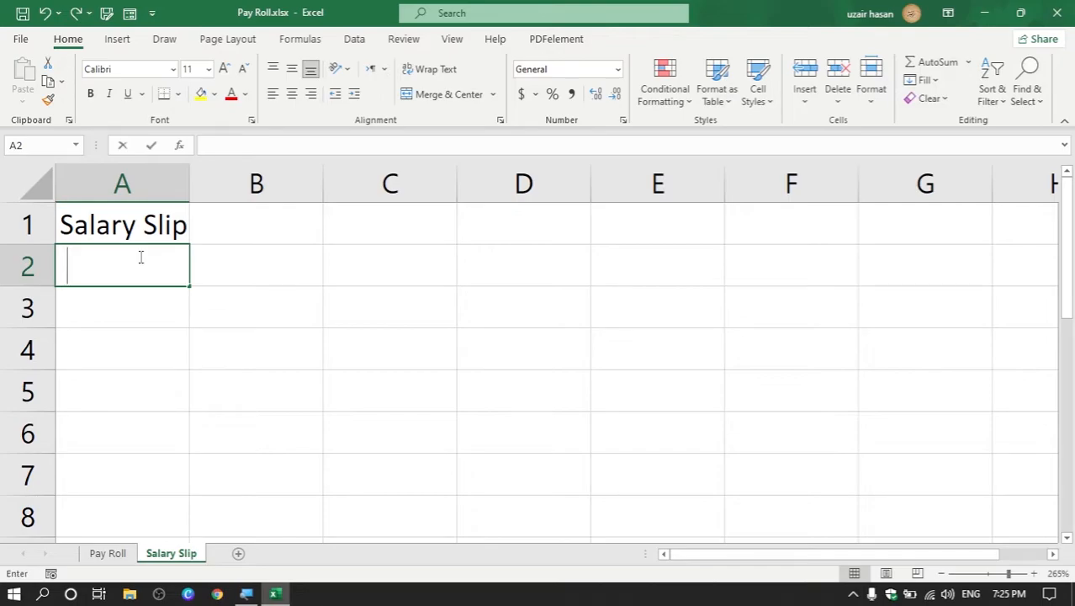
Step: Enter March 2022 in cell A2 as text, using a leading apostrophe to prevent date conversion
{"action": "type", "text": "'"}
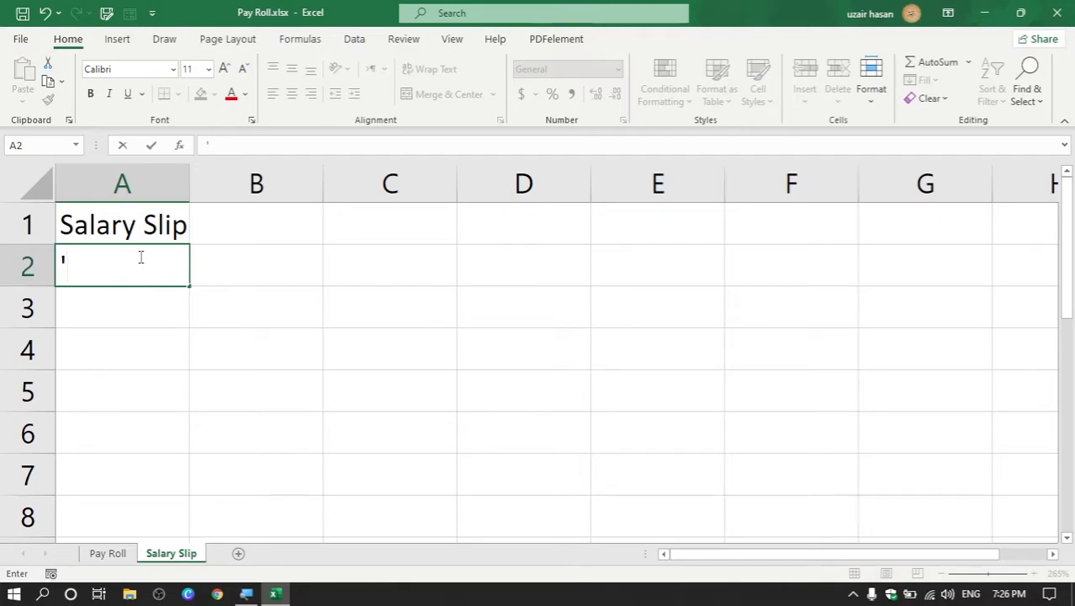
{"action": "type", "text": "March 202"}
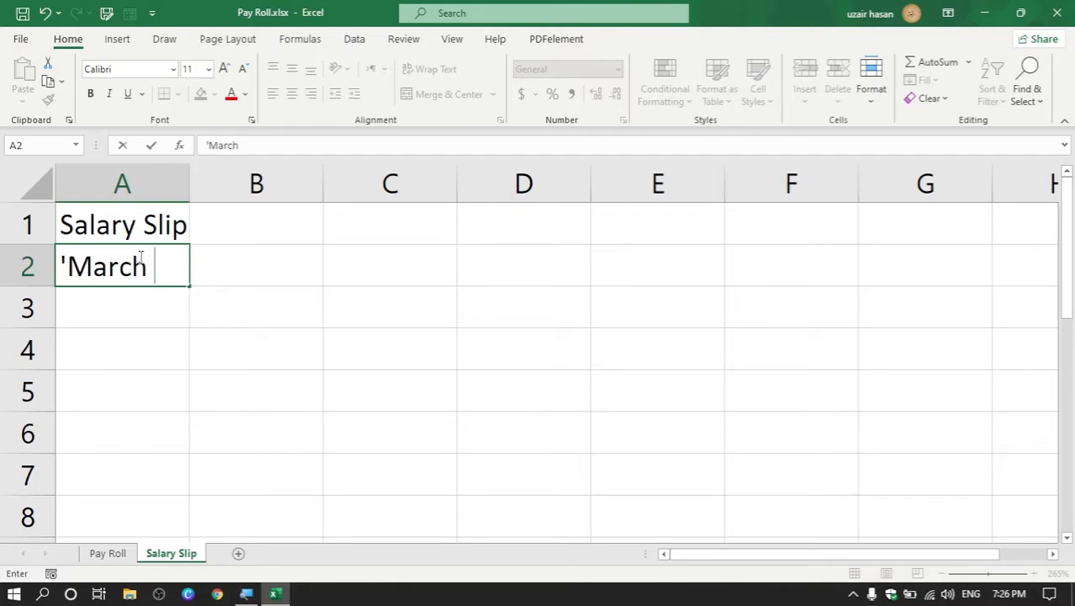
{"action": "type", "text": "2"}
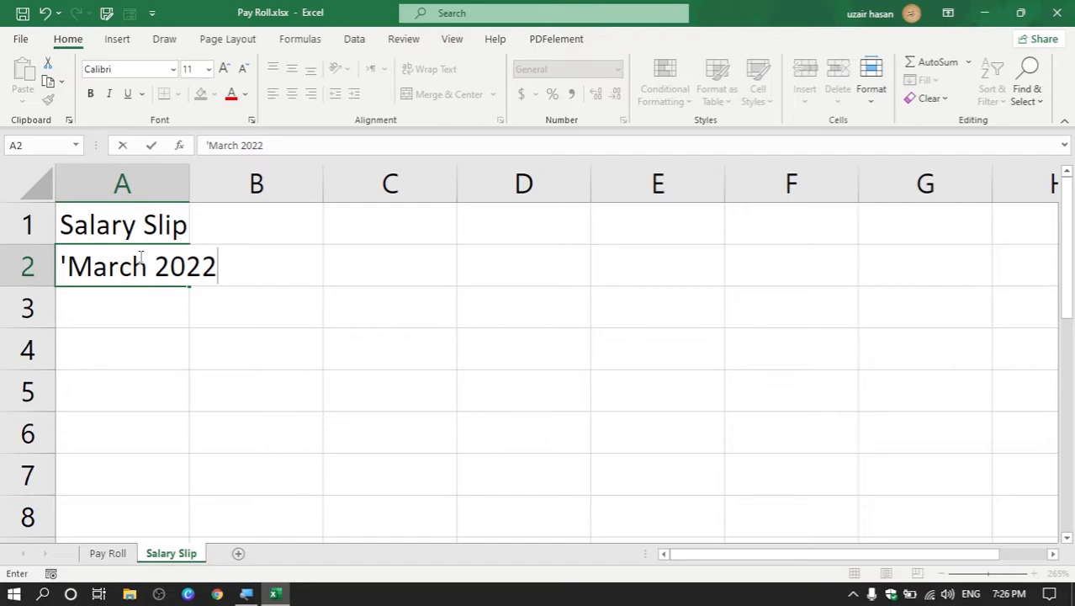
{"action": "key", "text": "Return"}
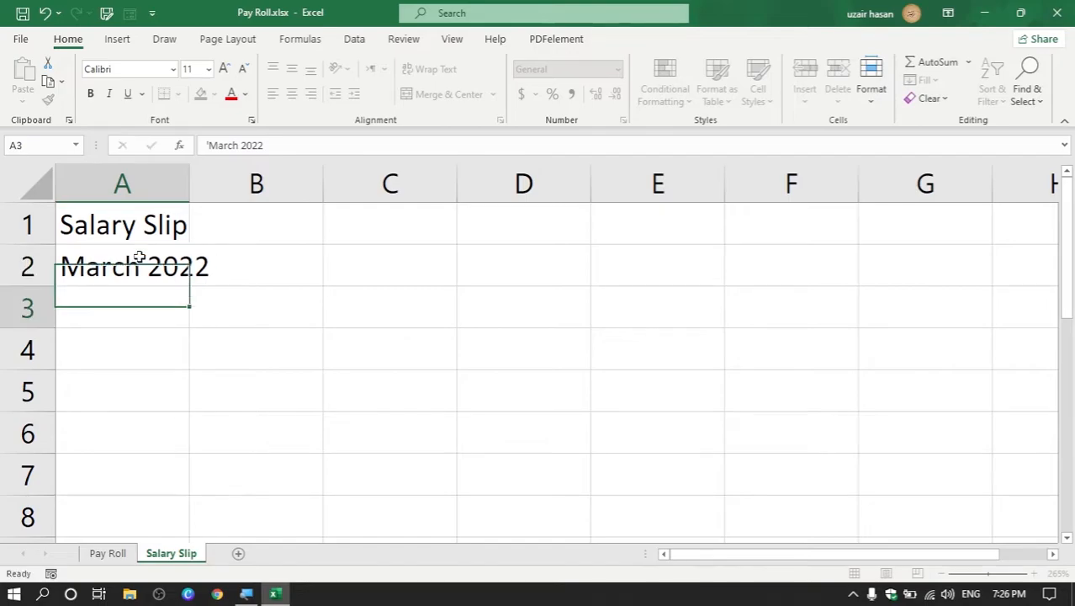
{"action": "left_click", "coordinate": [141, 257]}
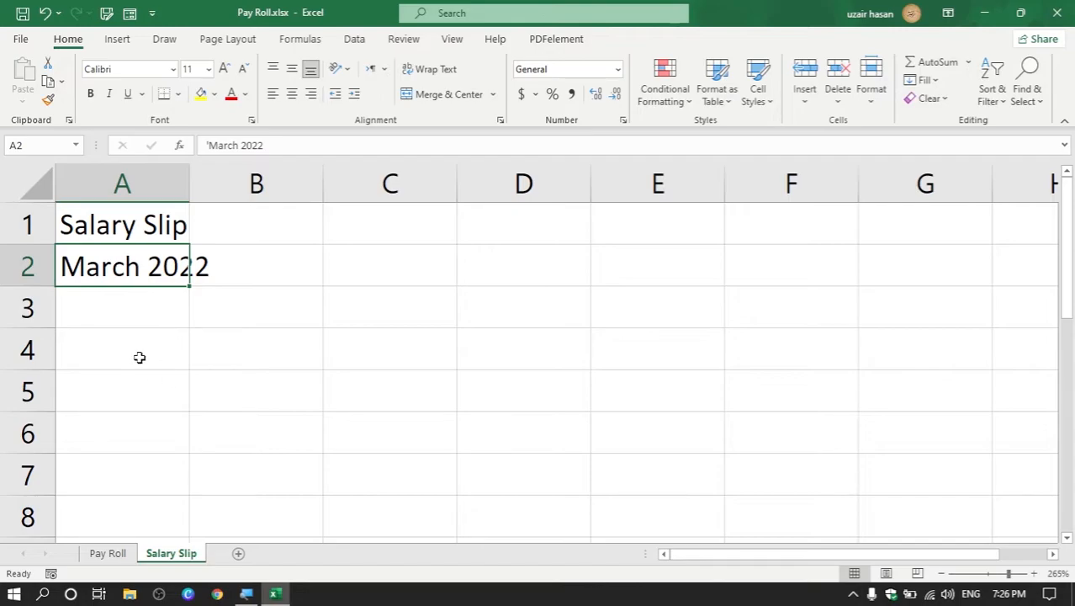
Step: Leave row 3 empty and enter the labels Employ Number in A4 and Employ Name in A5
{"action": "key", "text": "Return"}
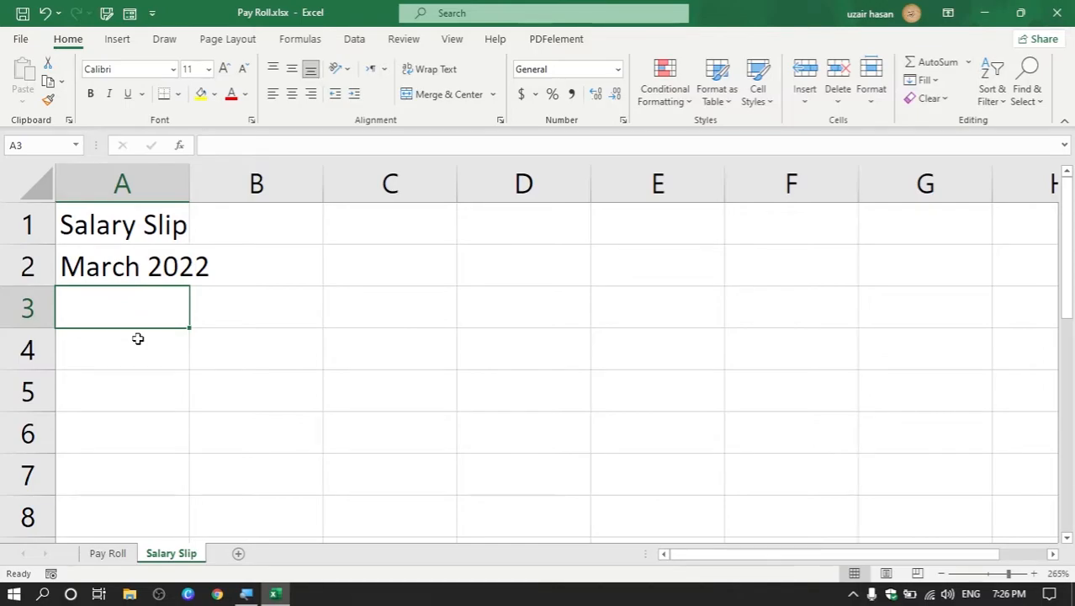
{"action": "key", "text": "Return"}
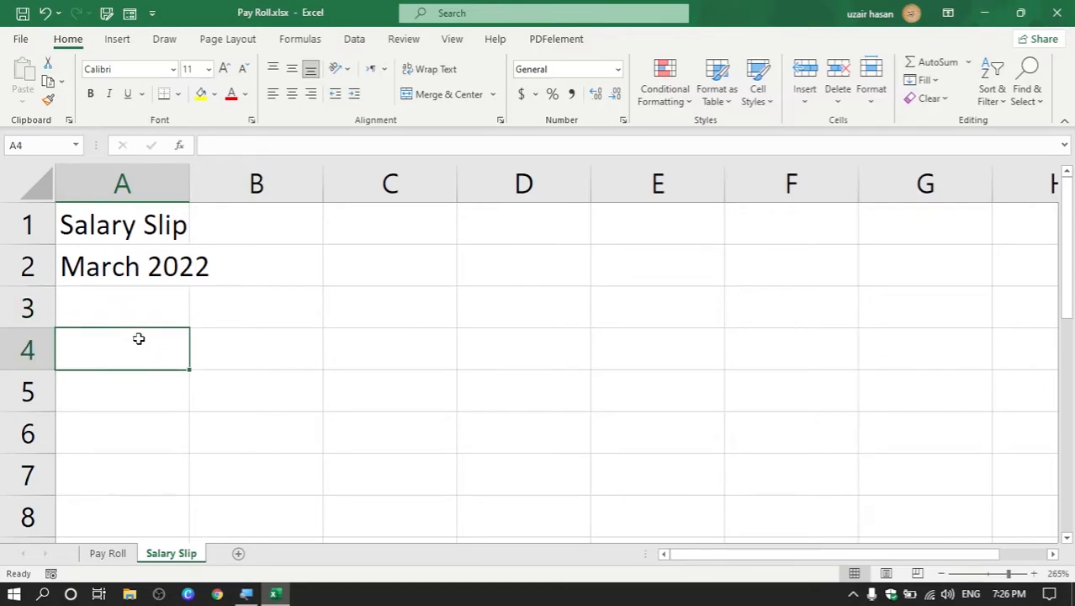
{"action": "type", "text": "Empl"}
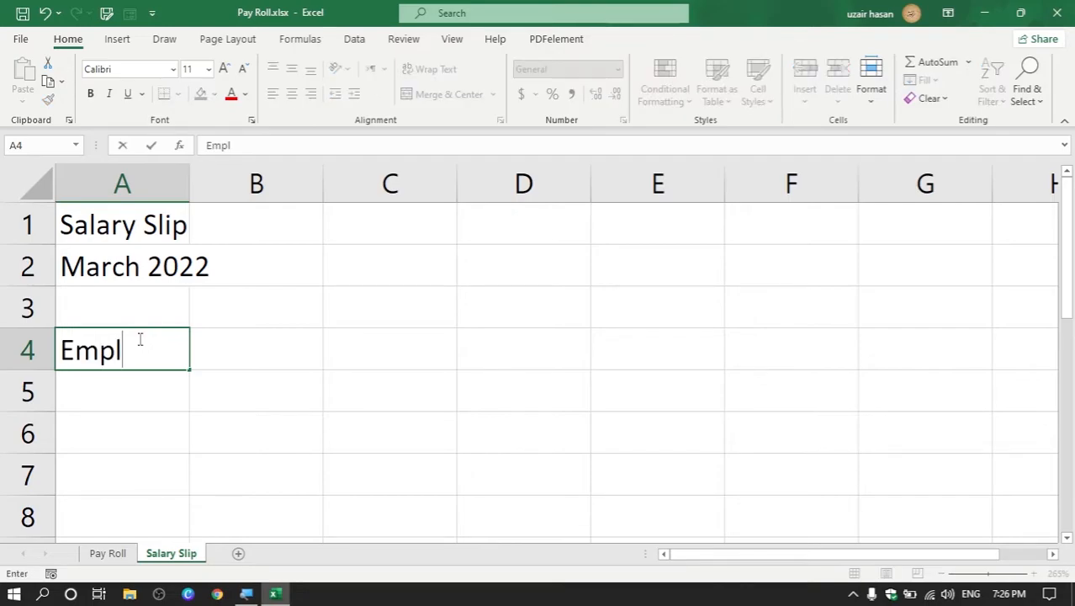
{"action": "type", "text": "oy Number"}
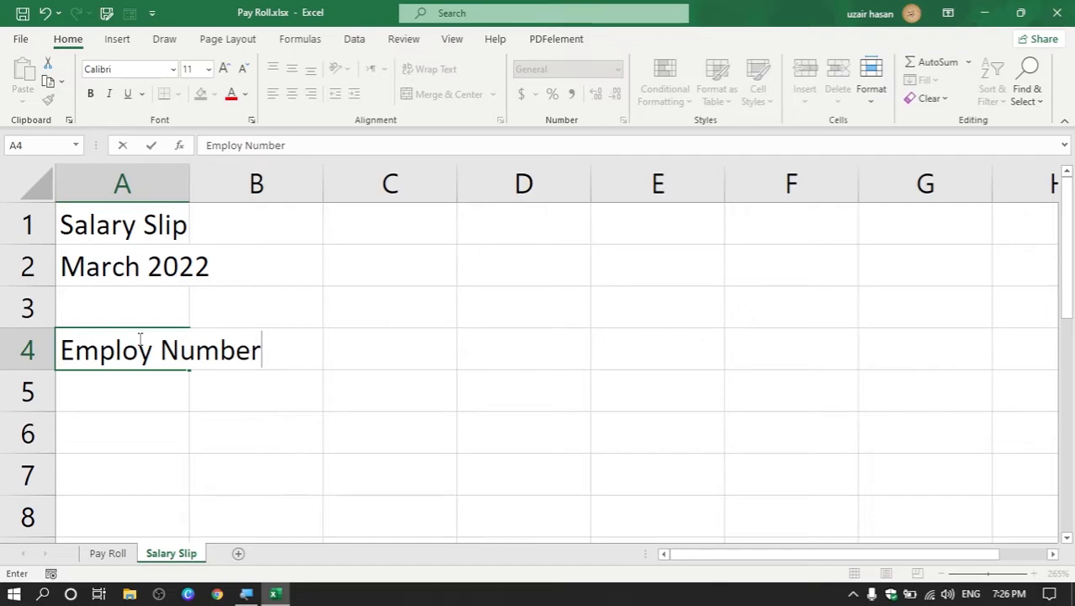
{"action": "key", "text": "Return"}
{"action": "type", "text": "Emplo"}
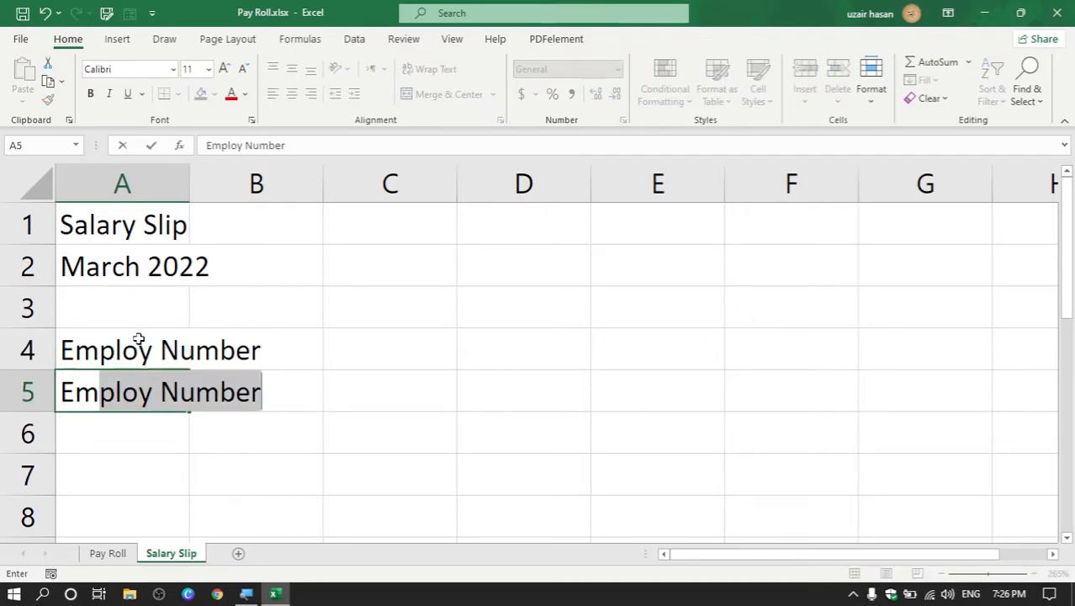
{"action": "type", "text": "y Name"}
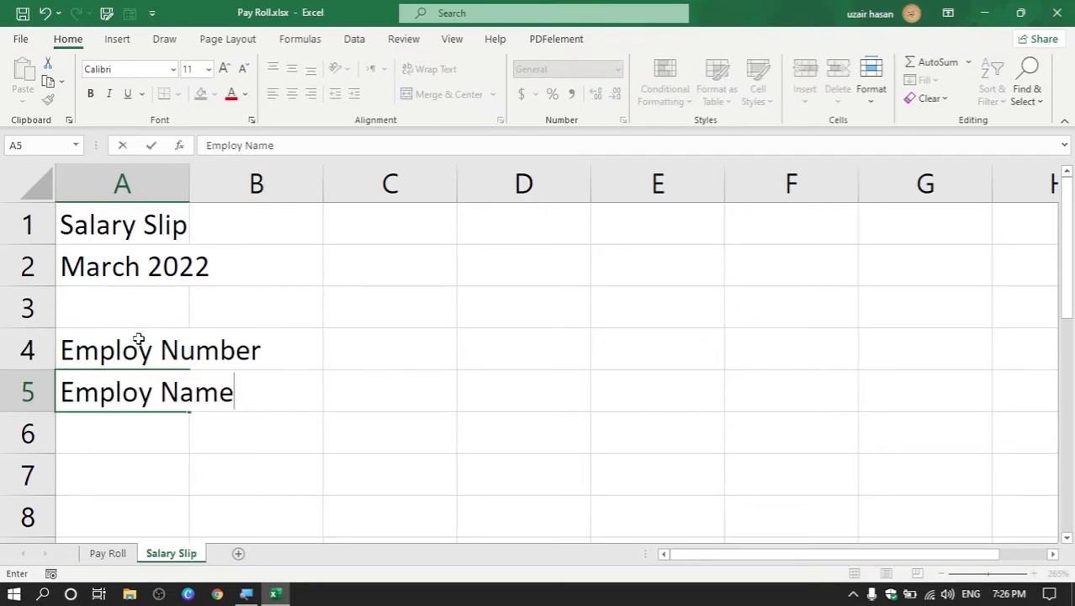
{"action": "key", "text": "Return"}
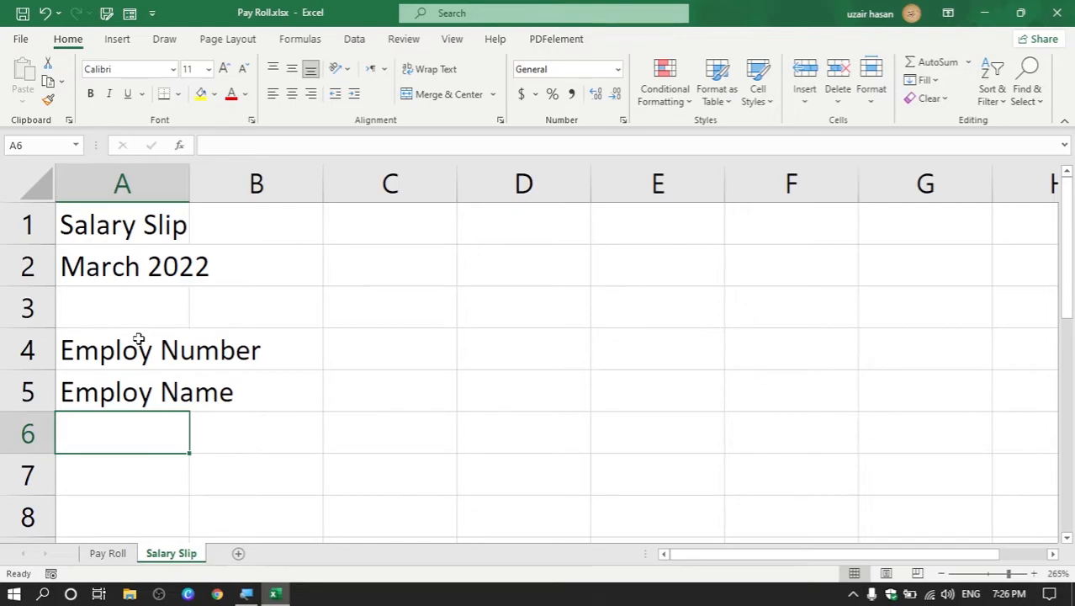
Step: Enter the labels Rank in A6 and Basic Pay Scale in A7
{"action": "type", "text": "Rank"}
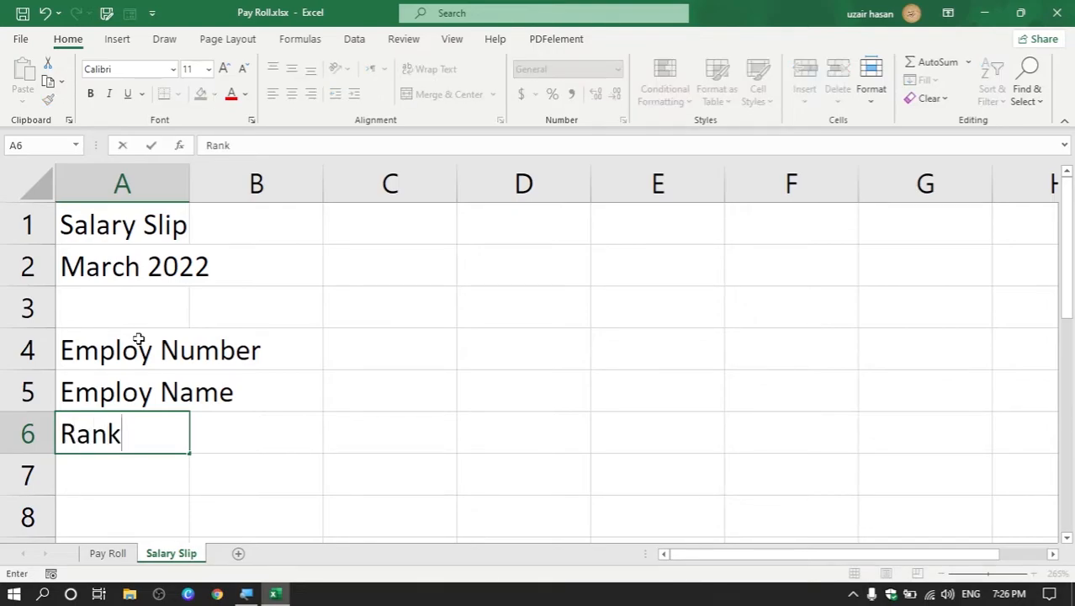
{"action": "key", "text": "Return"}
{"action": "type", "text": "B"}
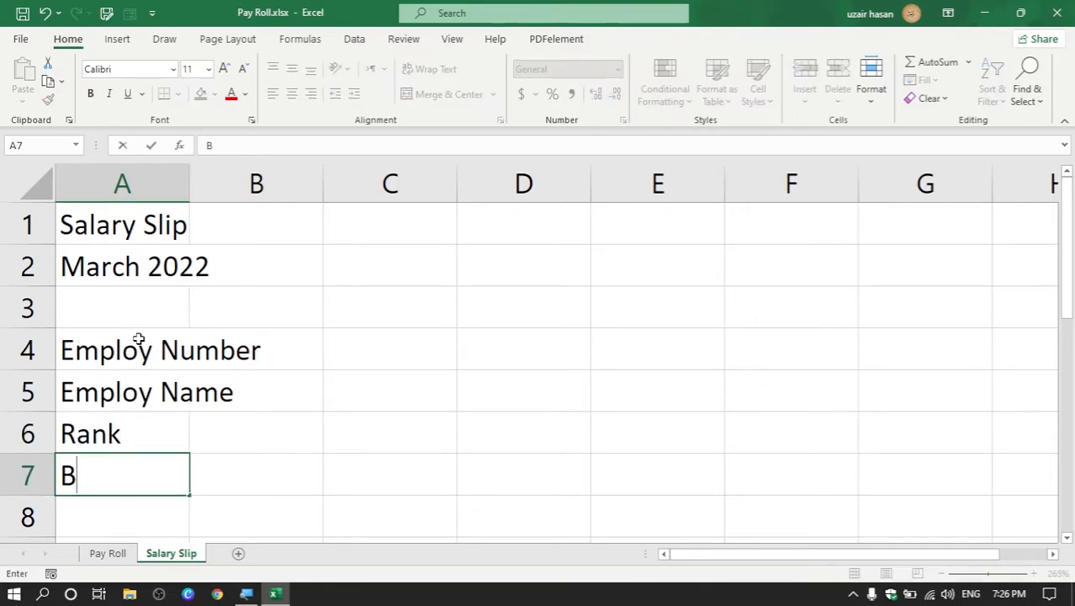
{"action": "type", "text": "asic Pay"}
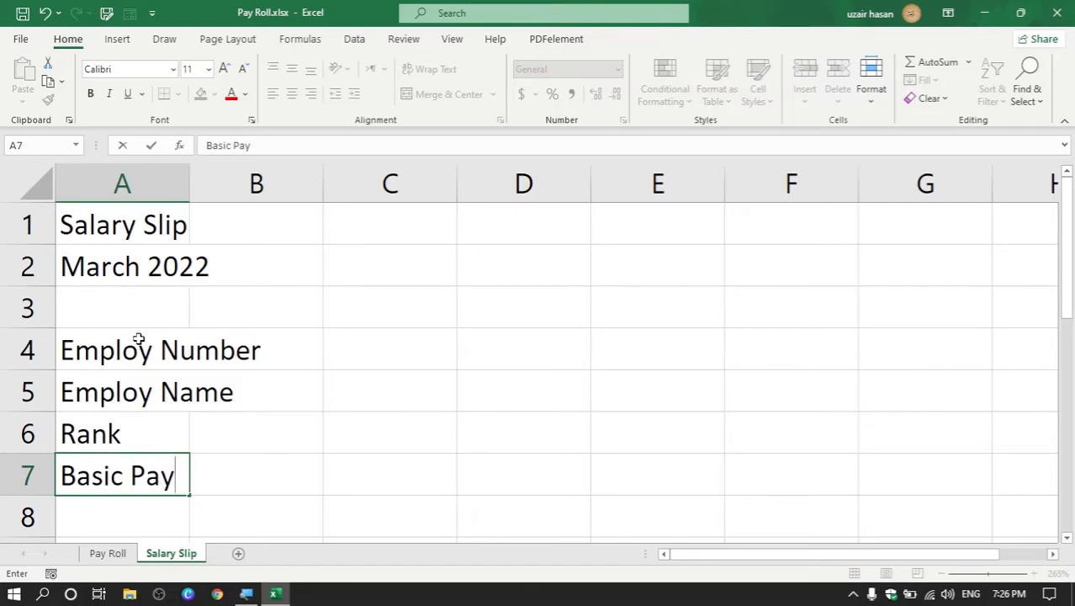
{"action": "type", "text": " Scale"}
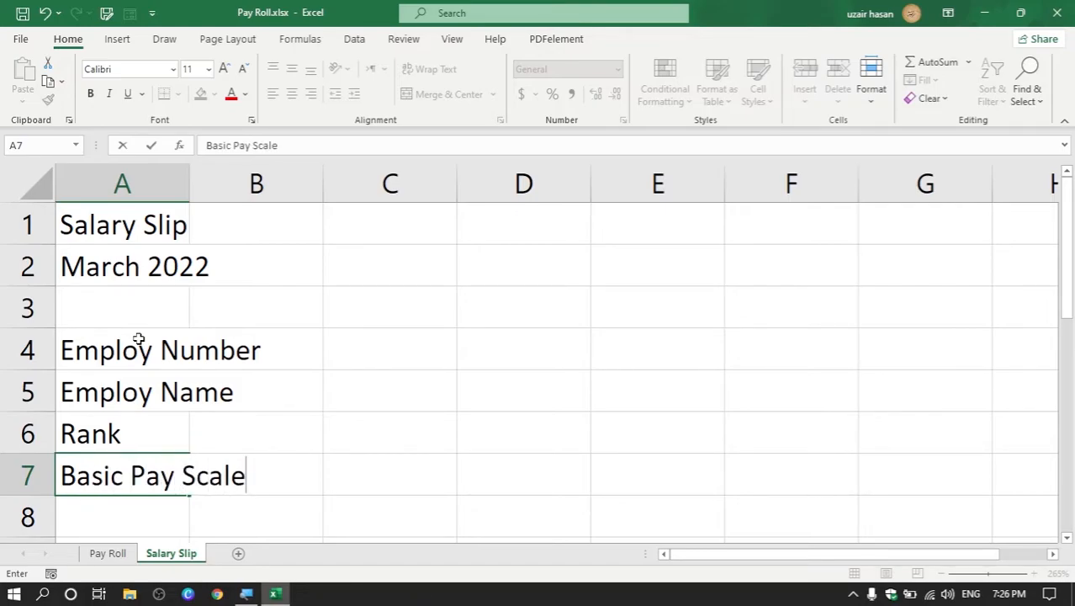
{"action": "scroll", "coordinate": [195, 327], "scroll_direction": "down", "scroll_amount": 1}
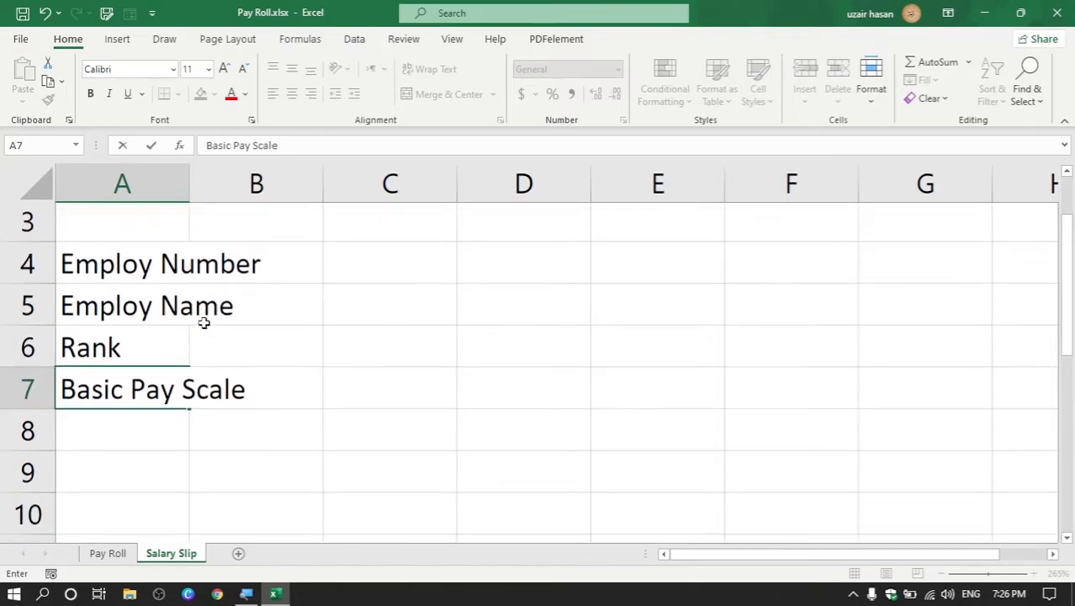
{"action": "key", "text": "Return"}
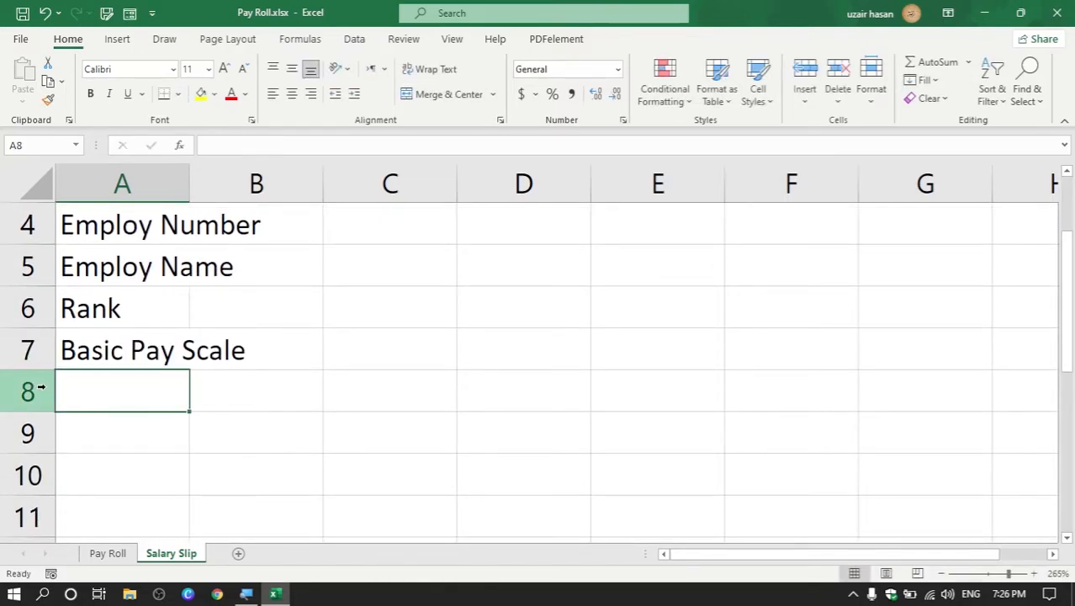
Step: Leave row 8 empty and enter the headings Description, Earnings and Deductions in cells A9 to C9
{"action": "key", "text": "Return"}
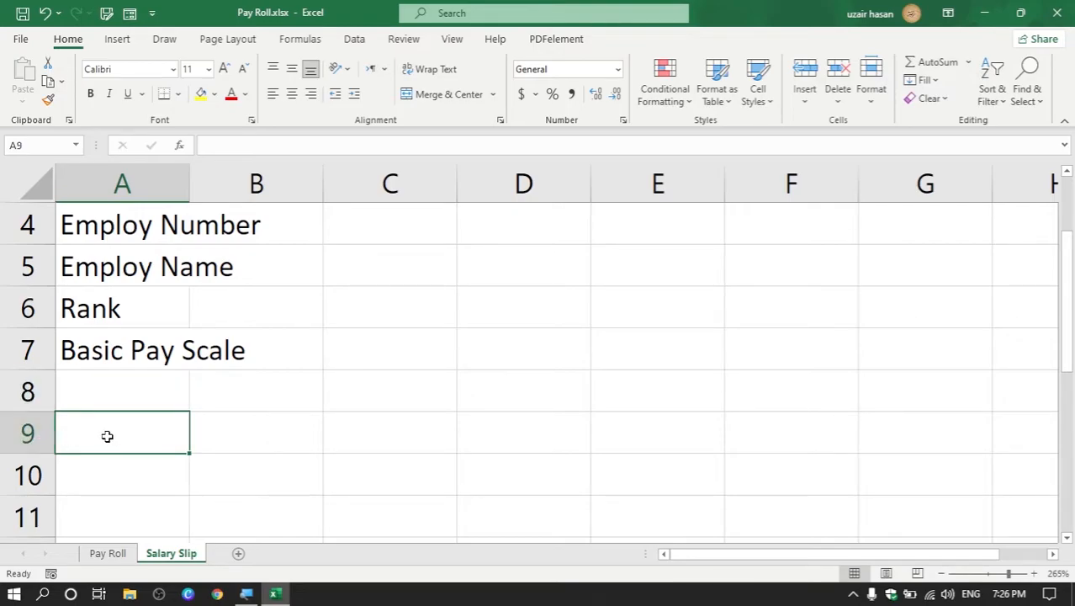
{"action": "type", "text": "Description"}
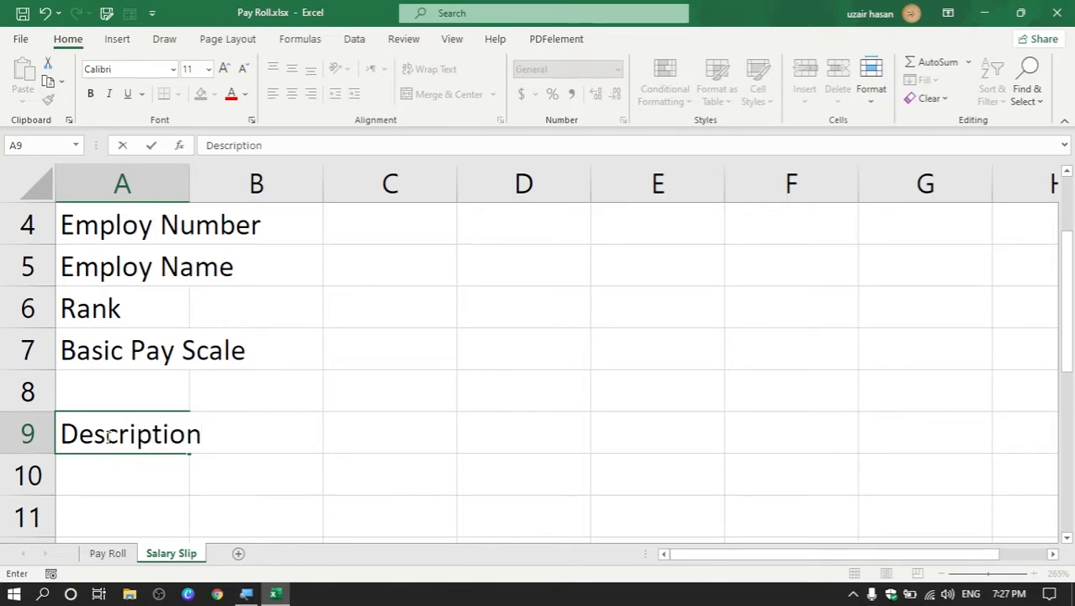
{"action": "key", "text": "Tab"}
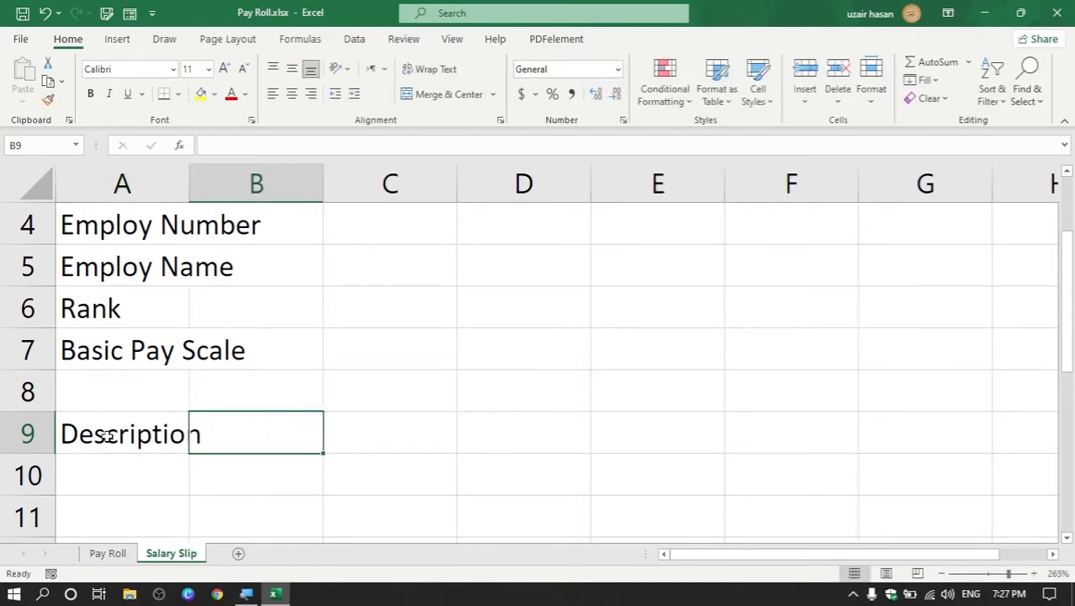
{"action": "type", "text": "Earnings"}
{"action": "key", "text": "Tab"}
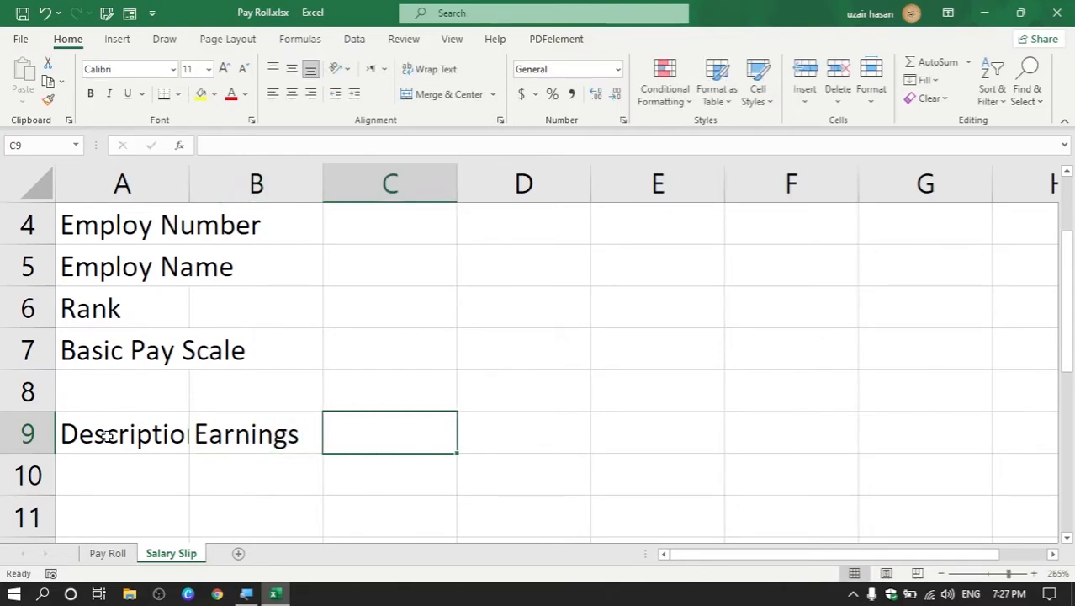
{"action": "type", "text": "De"}
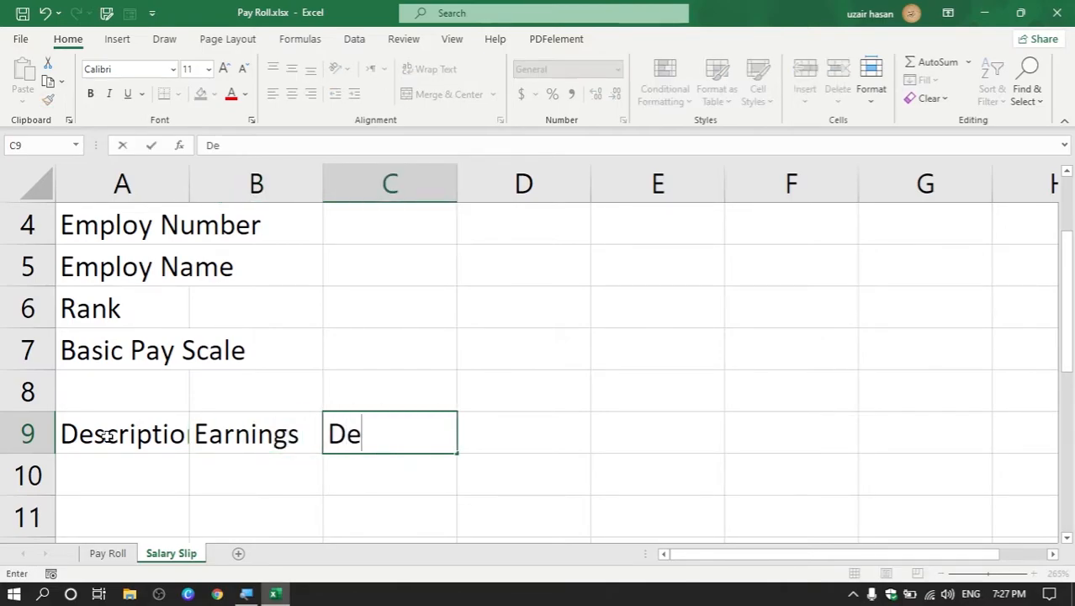
{"action": "type", "text": "ductions"}
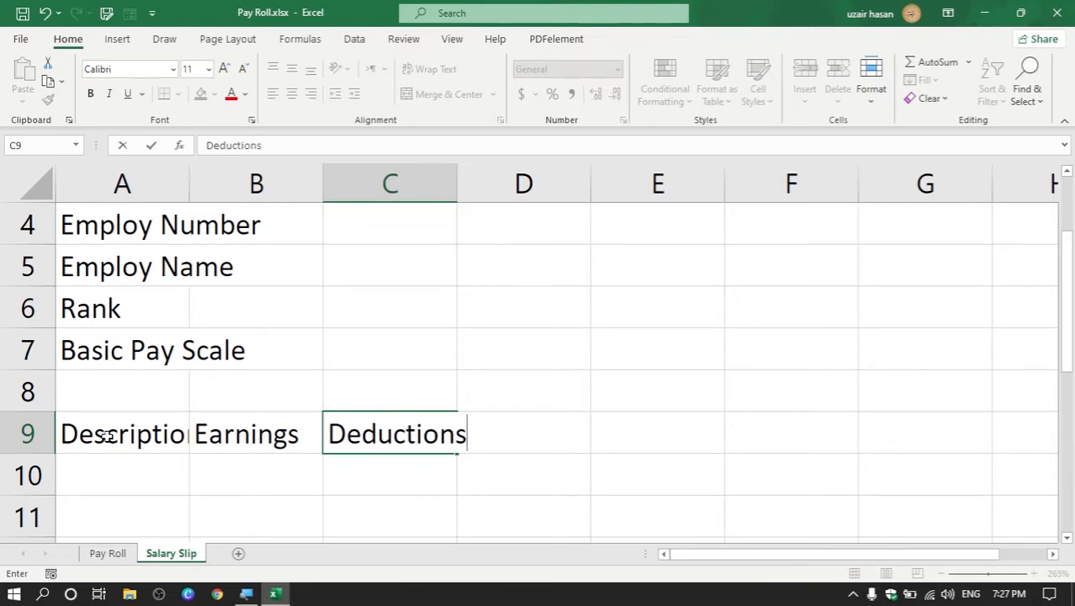
{"action": "key", "text": "Return"}
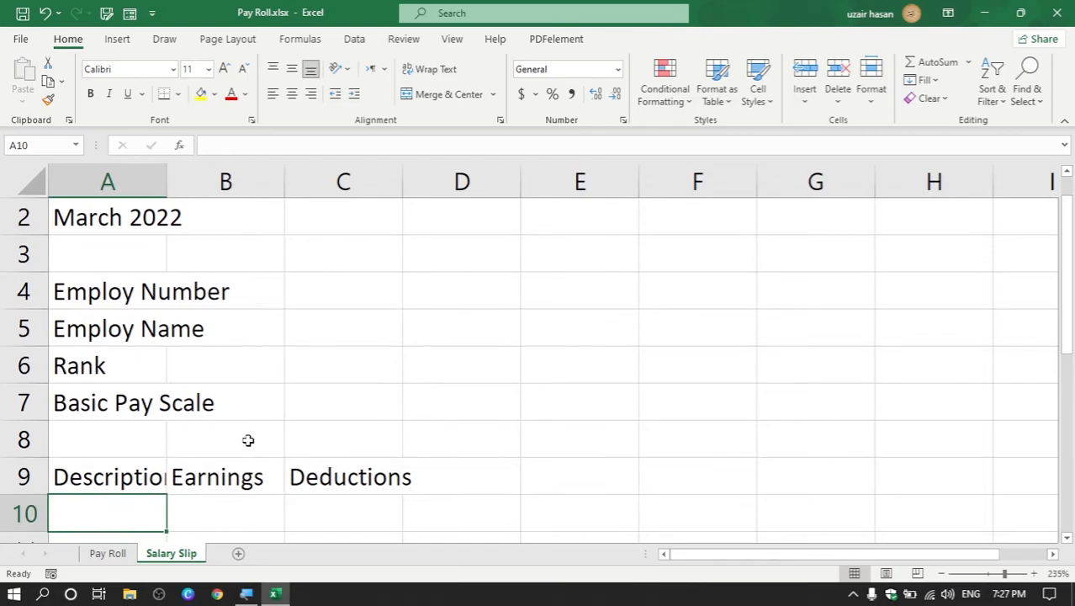
Step: Widen columns A, B and C so that the slip's labels and headings fit inside their cells
{"action": "scroll", "coordinate": [248, 439], "scroll_direction": "up", "scroll_amount": 1}
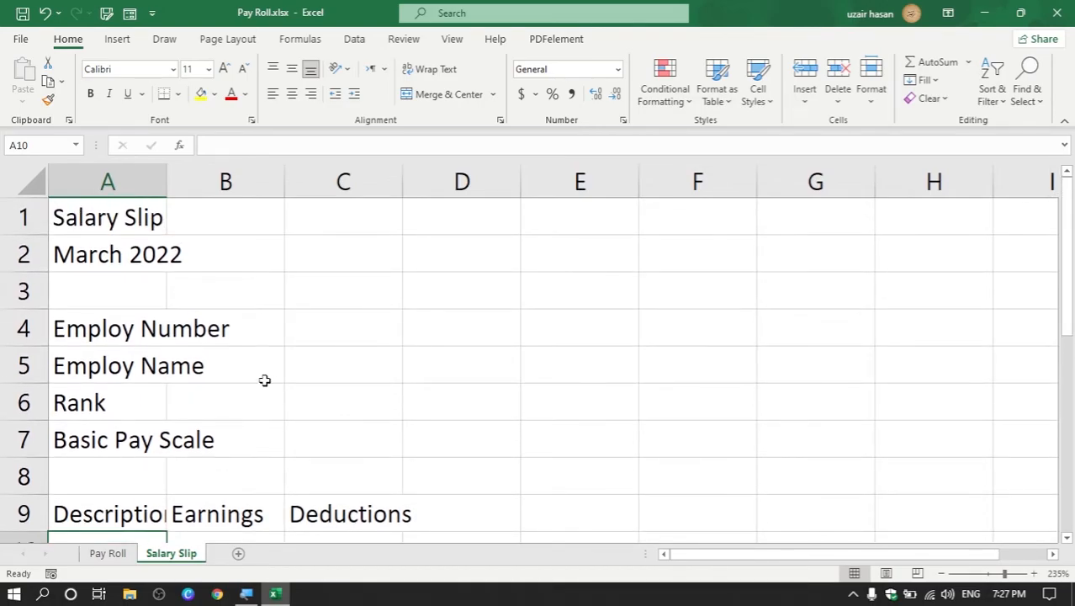
{"action": "left_click_drag", "start_coordinate": [167, 190], "coordinate": [232, 192]}
{"action": "left_click_drag", "start_coordinate": [350, 182], "coordinate": [402, 189]}
{"action": "left_click_drag", "start_coordinate": [520, 199], "coordinate": [594, 197]}
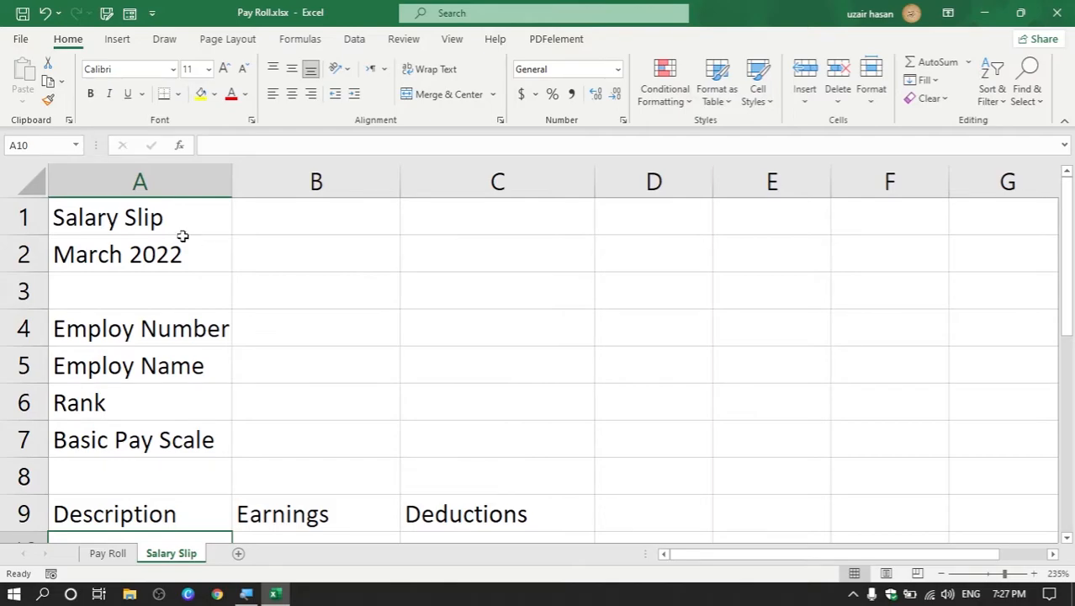
Step: Merge and center the Salary Slip title across A1:C1 and the March 2022 line across A2:C2
{"action": "left_click", "coordinate": [183, 506]}
{"action": "left_click_drag", "start_coordinate": [185, 506], "coordinate": [403, 511]}
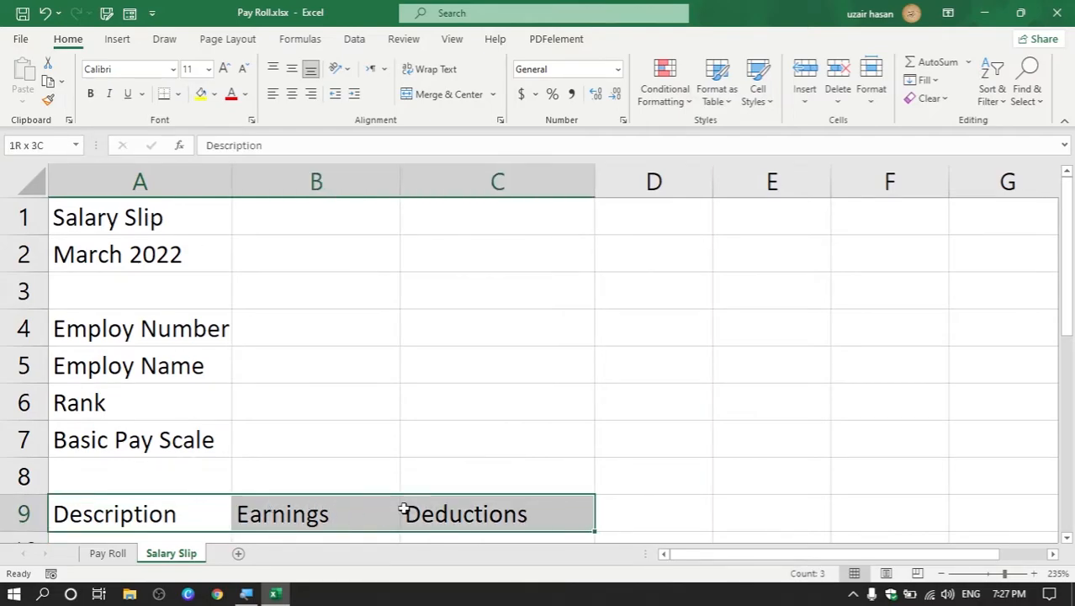
{"action": "left_click", "coordinate": [145, 221]}
{"action": "left_click", "coordinate": [145, 244]}
{"action": "left_click_drag", "start_coordinate": [210, 518], "coordinate": [422, 505]}
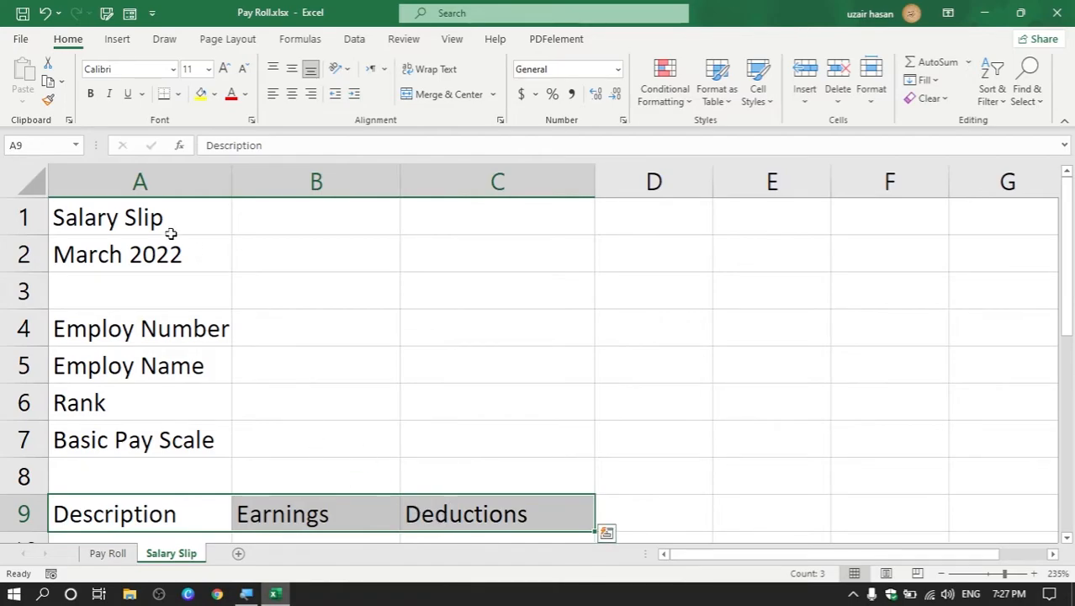
{"action": "left_click", "coordinate": [147, 218]}
{"action": "left_click_drag", "start_coordinate": [147, 219], "coordinate": [439, 218]}
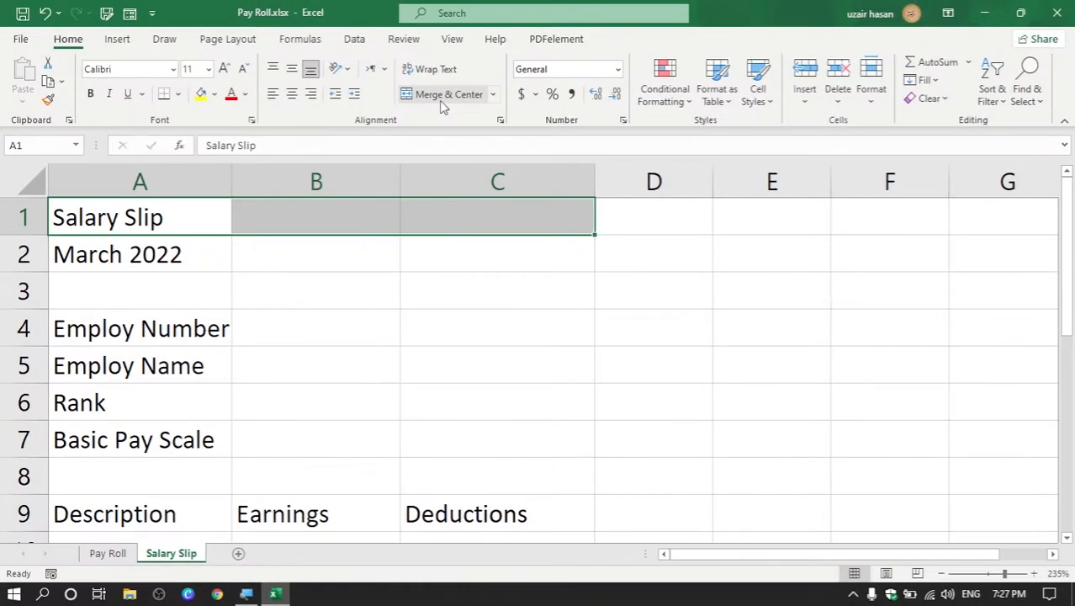
{"action": "left_click", "coordinate": [439, 100]}
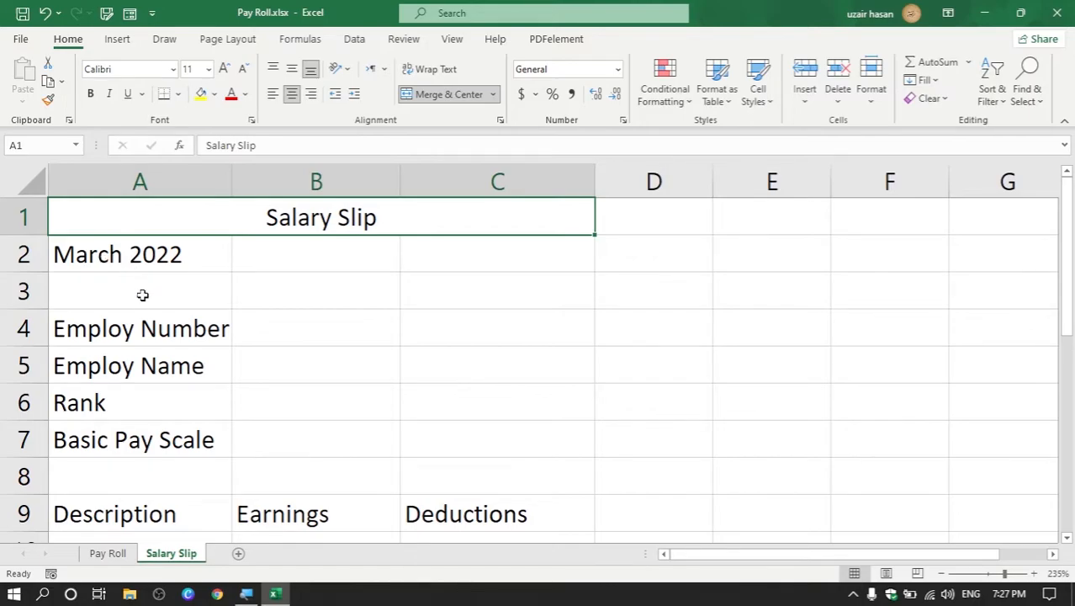
{"action": "left_click_drag", "start_coordinate": [126, 259], "coordinate": [481, 267]}
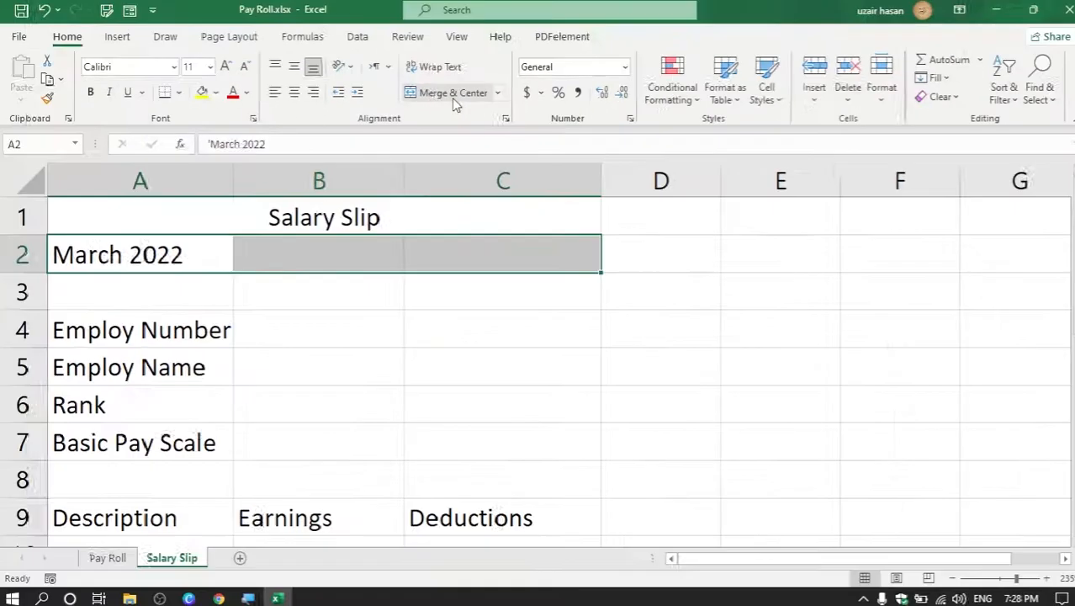
{"action": "left_click", "coordinate": [461, 94]}
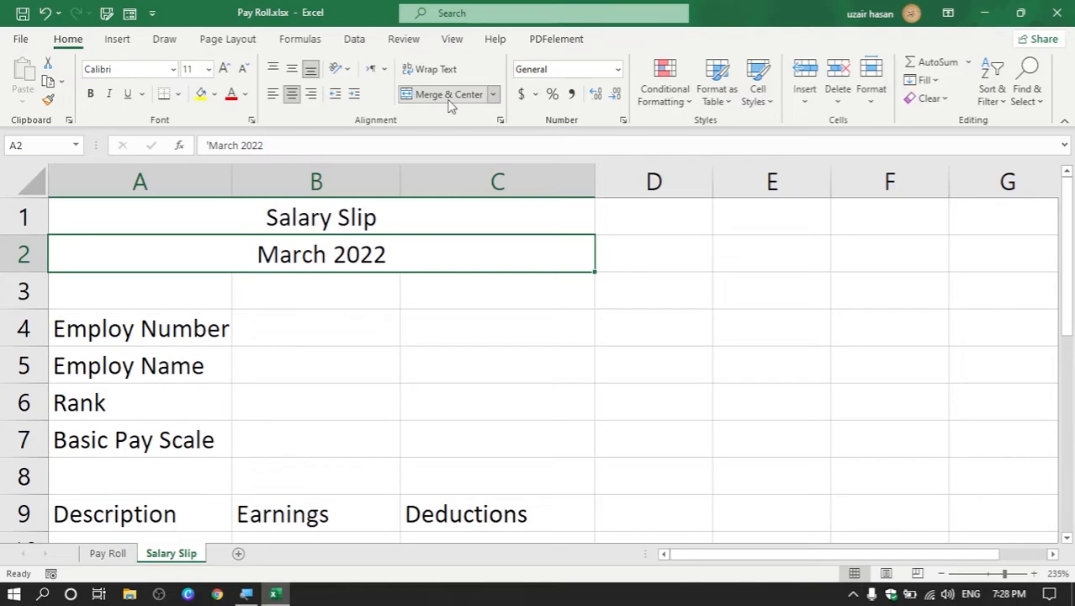
Step: Merge columns A and B row by row for the four employee detail labels in A4:B7 with Merge Across
{"action": "left_click", "coordinate": [352, 348]}
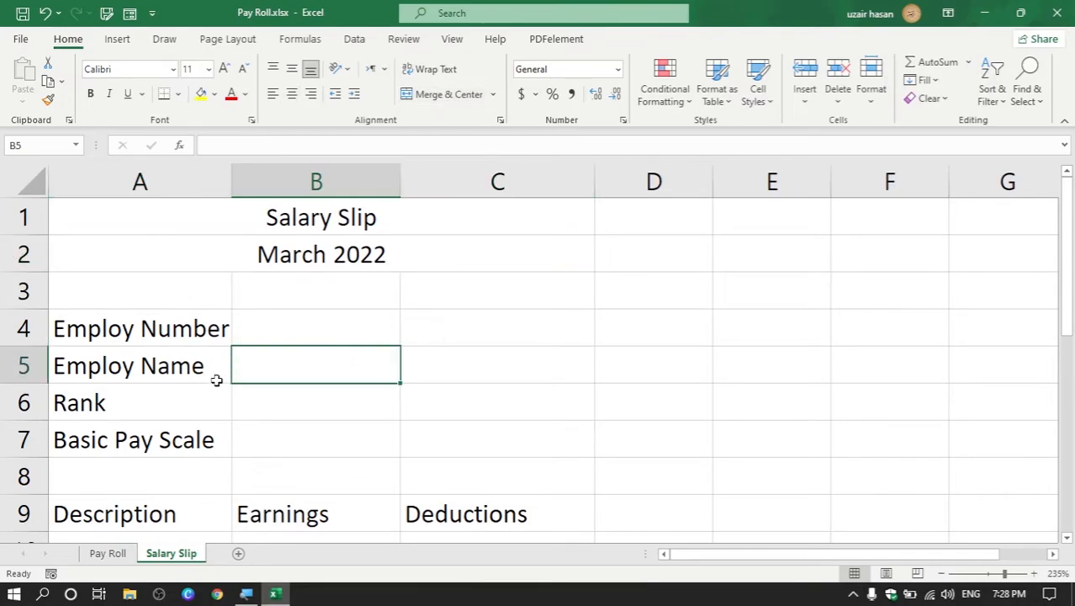
{"action": "left_click", "coordinate": [131, 331]}
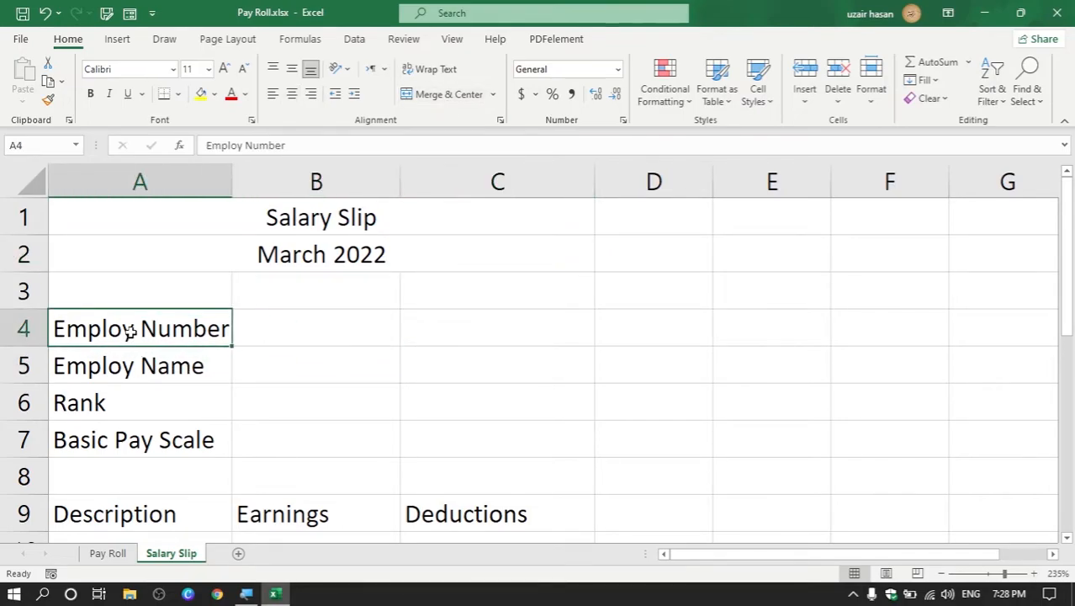
{"action": "left_click_drag", "start_coordinate": [131, 331], "coordinate": [327, 453]}
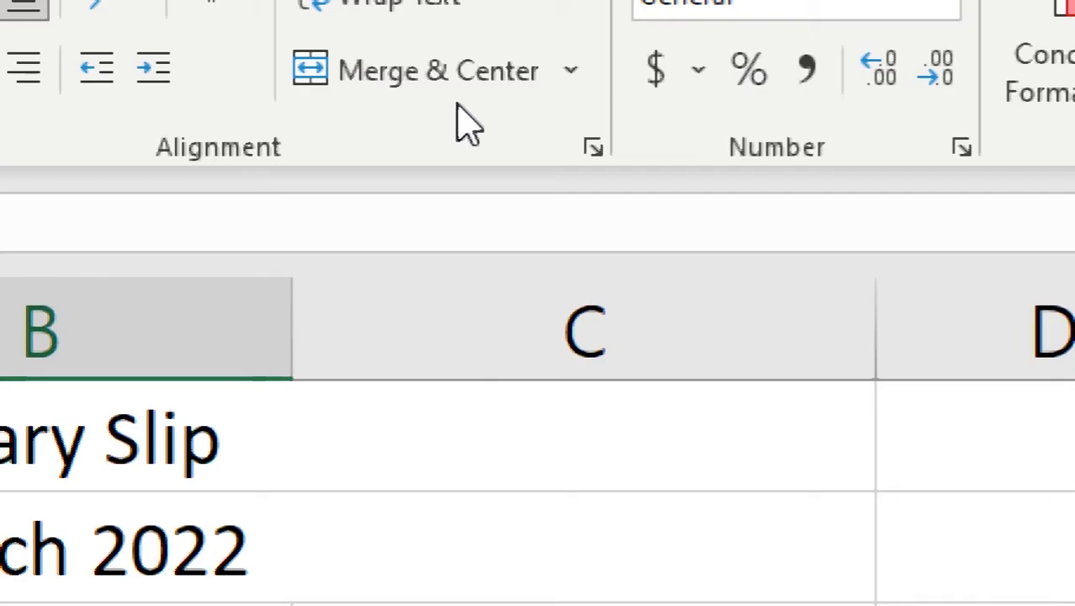
{"action": "left_click", "coordinate": [572, 75]}
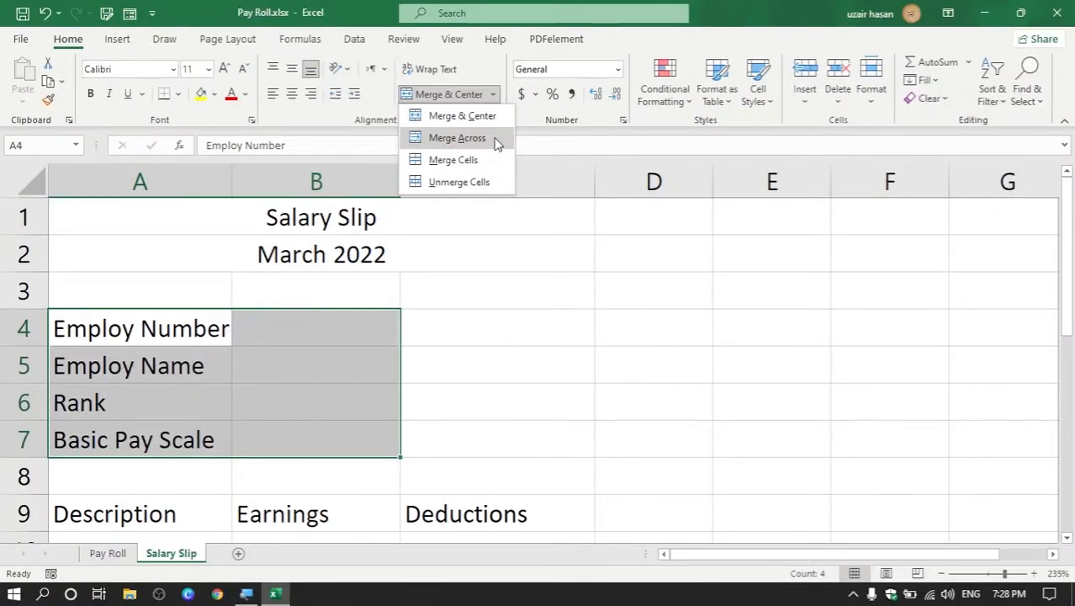
{"action": "left_click", "coordinate": [496, 143]}
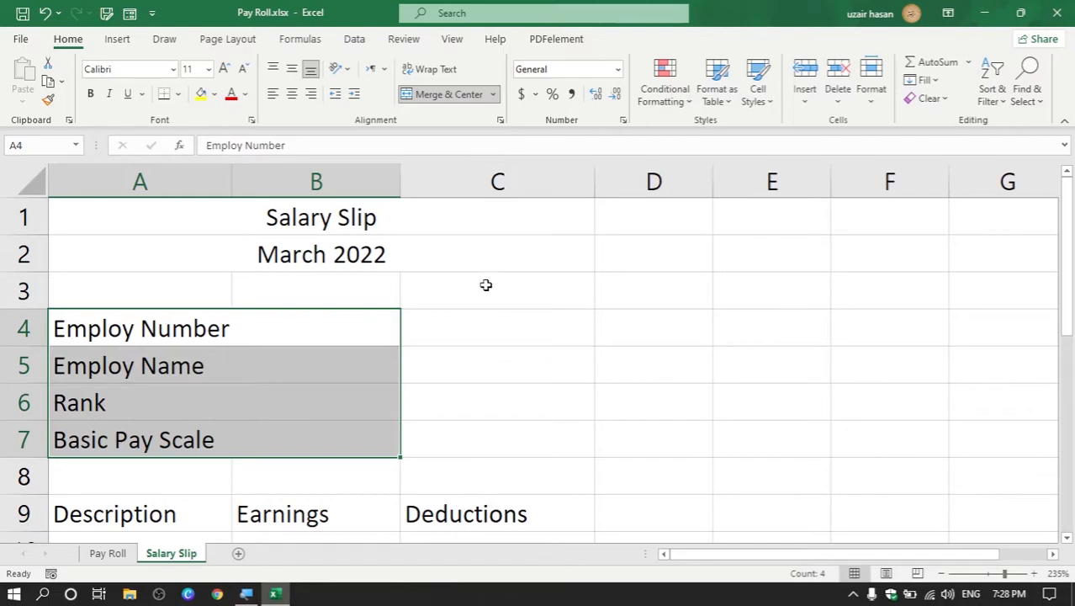
{"action": "left_click", "coordinate": [478, 365]}
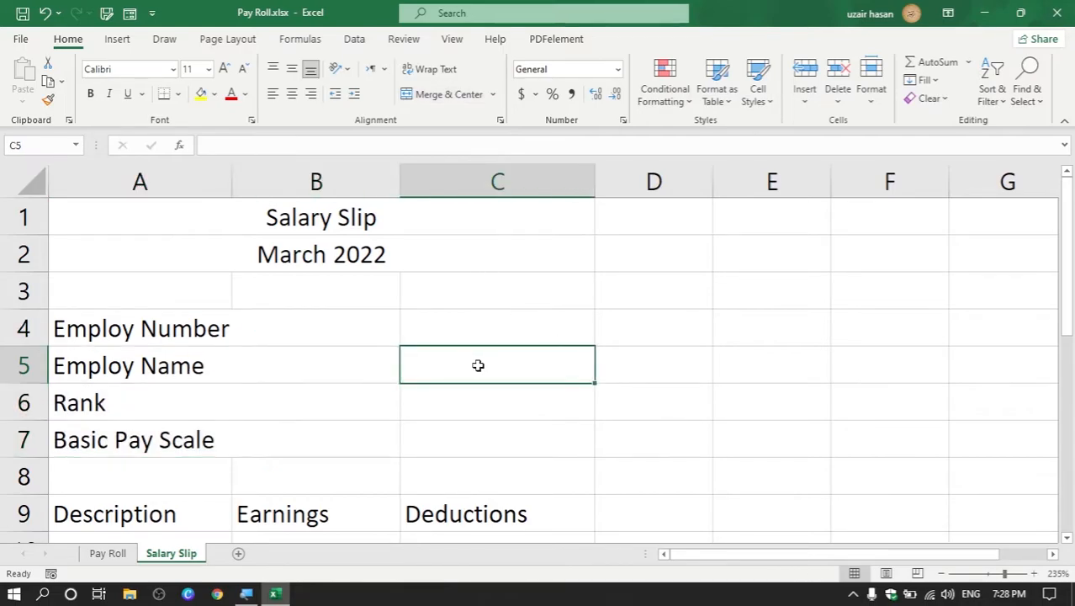
Step: Apply Thick Outside Borders around the two title rows, A1:C2
{"action": "left_click_drag", "start_coordinate": [301, 220], "coordinate": [301, 254]}
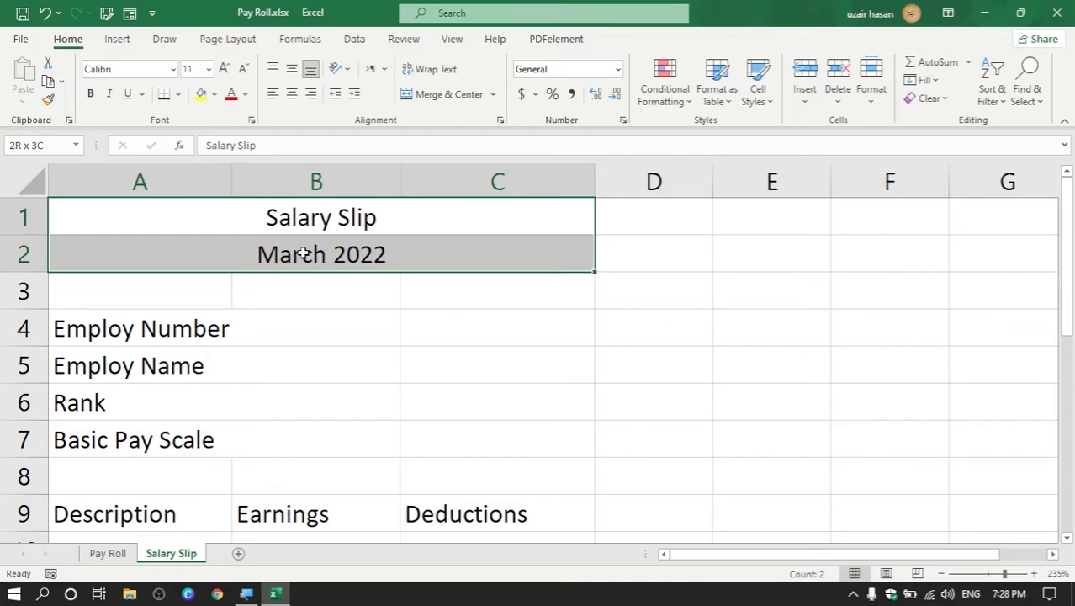
{"action": "left_click_drag", "start_coordinate": [302, 254], "coordinate": [301, 254]}
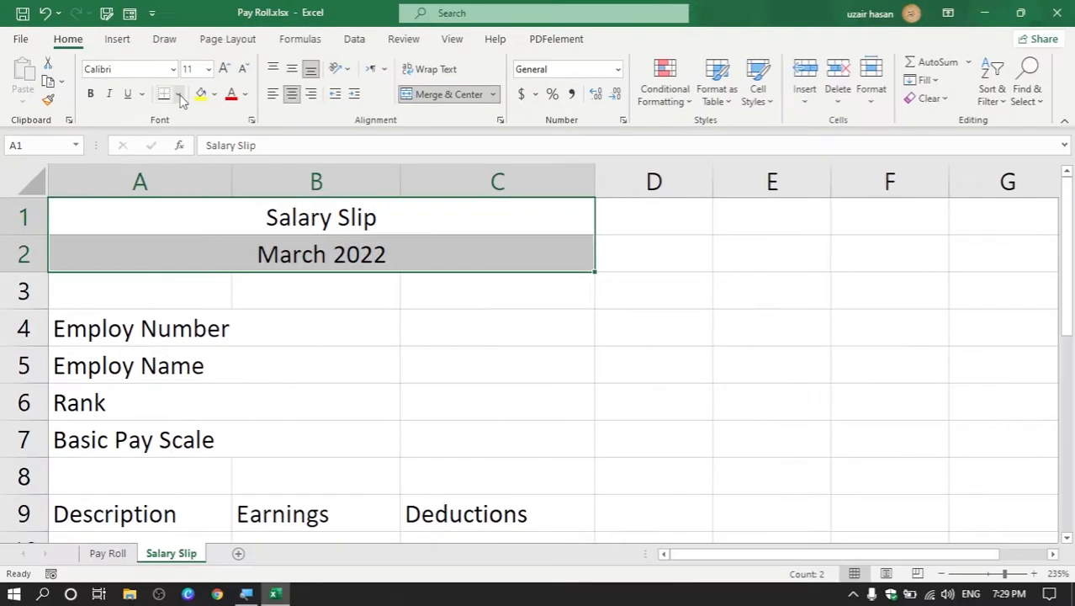
{"action": "left_click", "coordinate": [178, 94]}
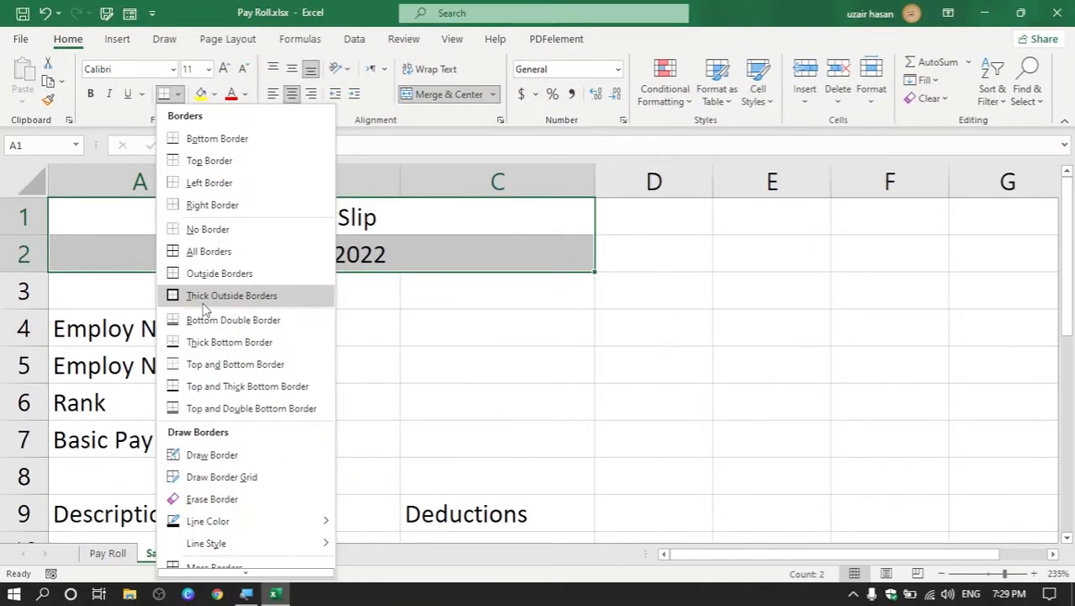
{"action": "left_click", "coordinate": [203, 301]}
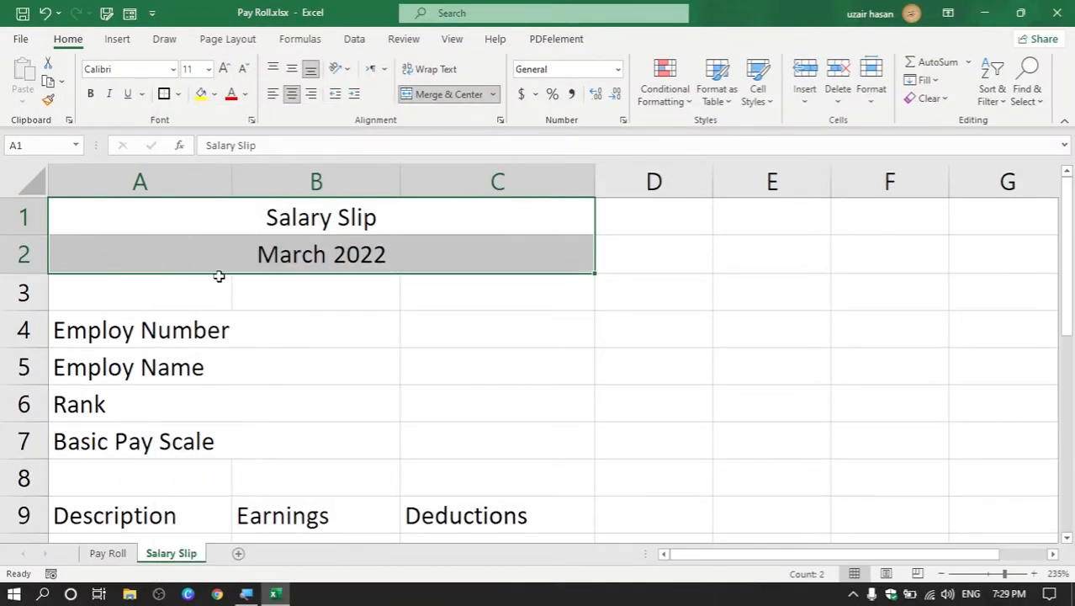
Step: Apply All Borders to the employee details block in A4:C7
{"action": "left_click", "coordinate": [188, 337]}
{"action": "left_click_drag", "start_coordinate": [189, 336], "coordinate": [492, 435]}
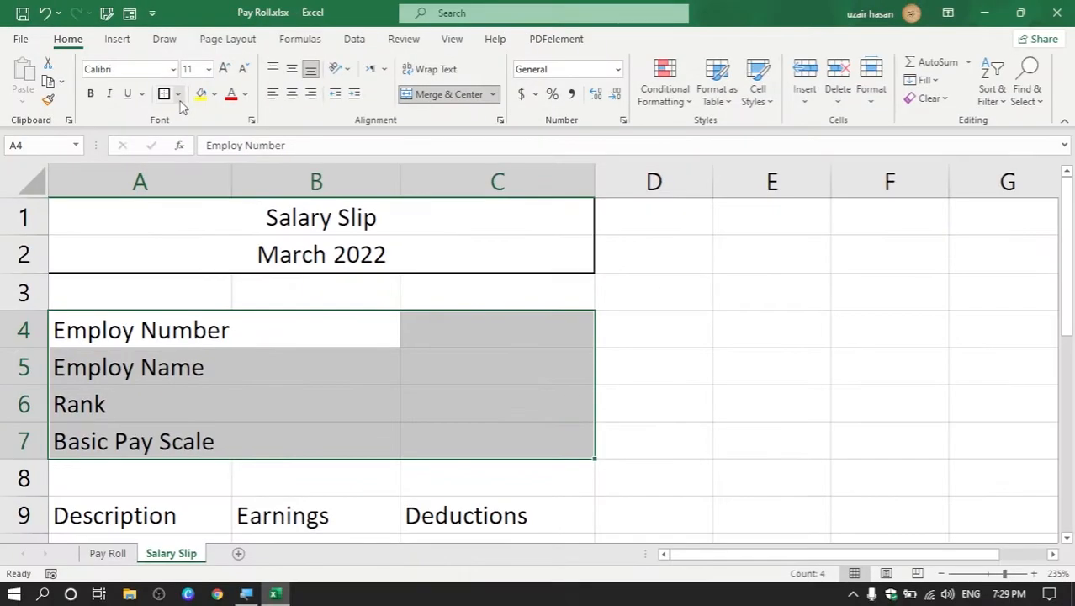
{"action": "left_click", "coordinate": [177, 93]}
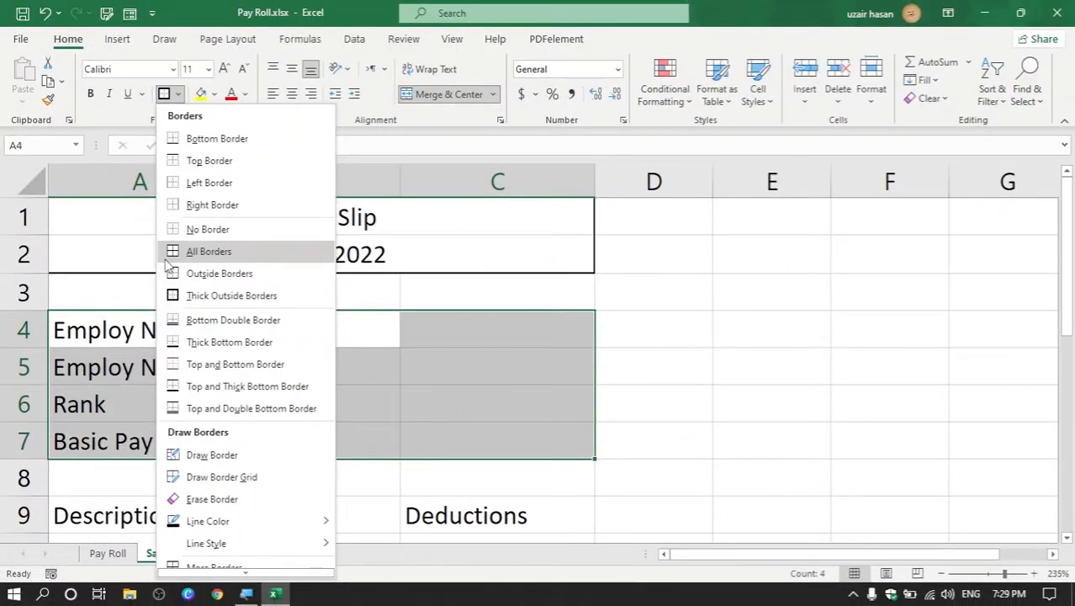
{"action": "left_click", "coordinate": [167, 261]}
Step: Center the Earnings and Deductions headings horizontally in B9:C9
{"action": "scroll", "coordinate": [302, 270], "scroll_direction": "down", "scroll_amount": 1}
{"action": "left_click_drag", "start_coordinate": [318, 389], "coordinate": [499, 403]}
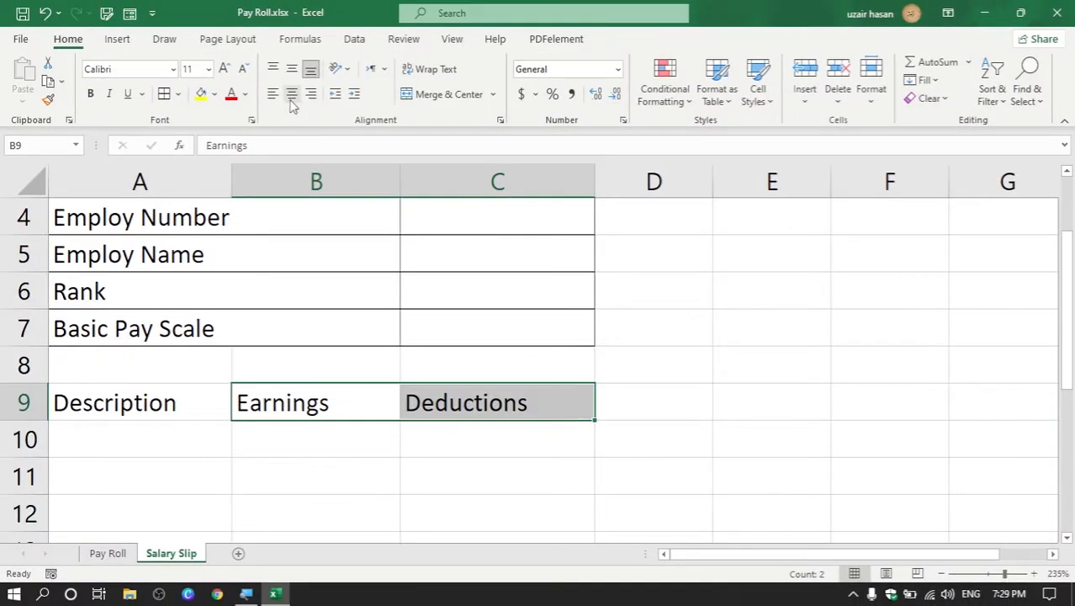
{"action": "left_click", "coordinate": [291, 97]}
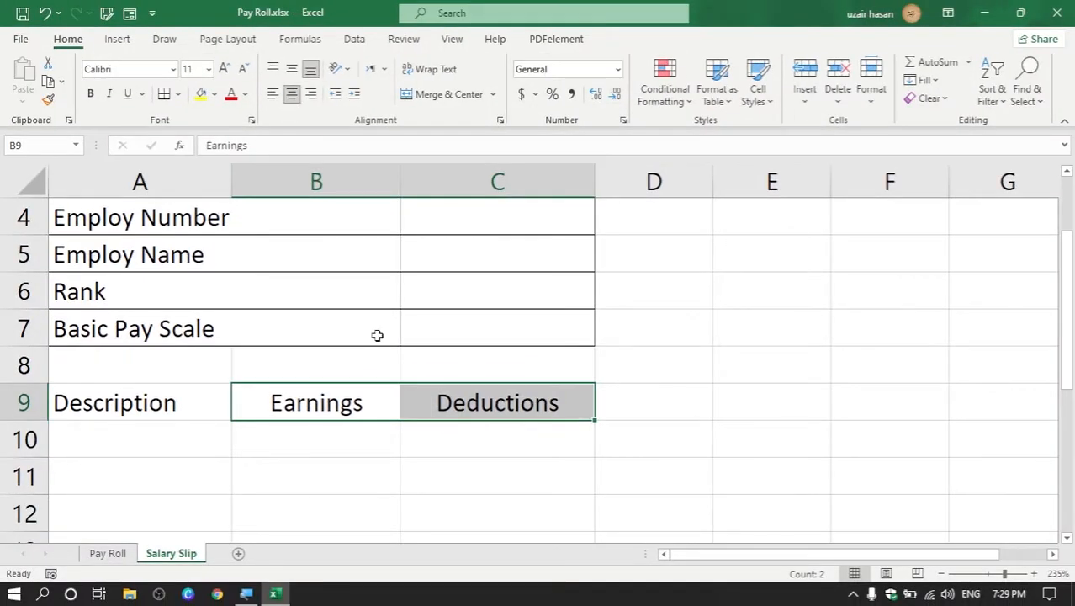
Step: Consult the Pay Roll earnings headings and enter Basic Pay Rs., M.A, C.A and H.R in A10:A13 of the Salary Slip sheet
{"action": "scroll", "coordinate": [376, 334], "scroll_direction": "down", "scroll_amount": 1}
{"action": "left_click", "coordinate": [178, 337]}
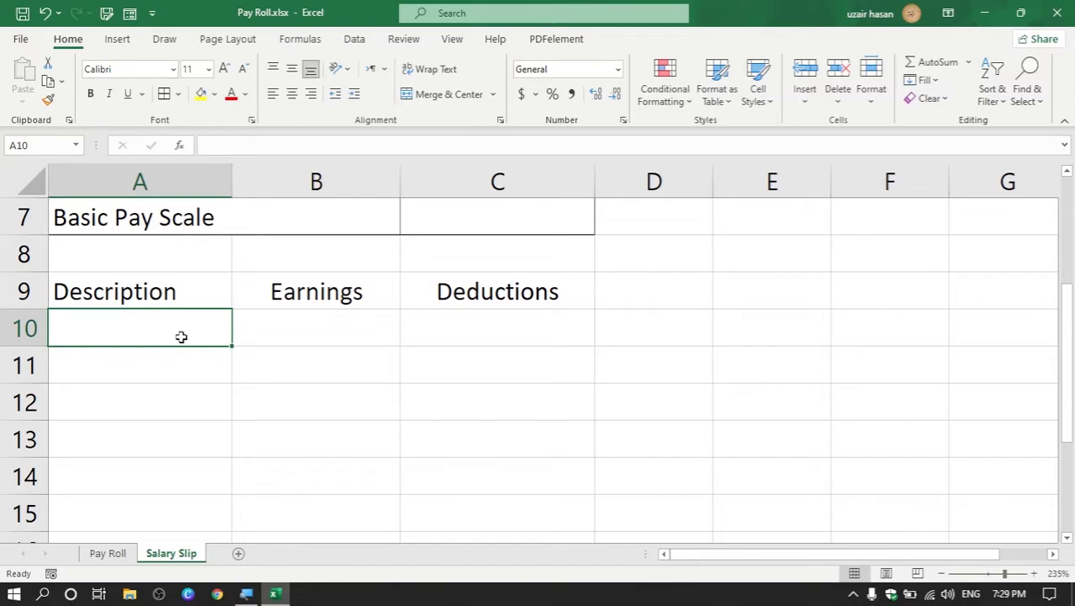
{"action": "left_click", "coordinate": [108, 558]}
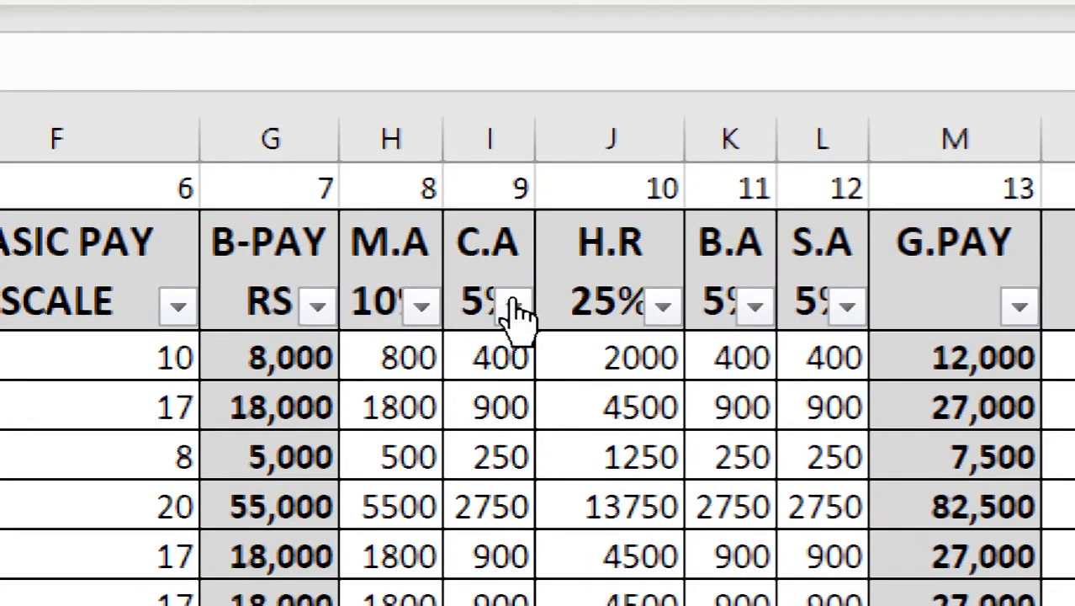
{"action": "left_click", "coordinate": [246, 301]}
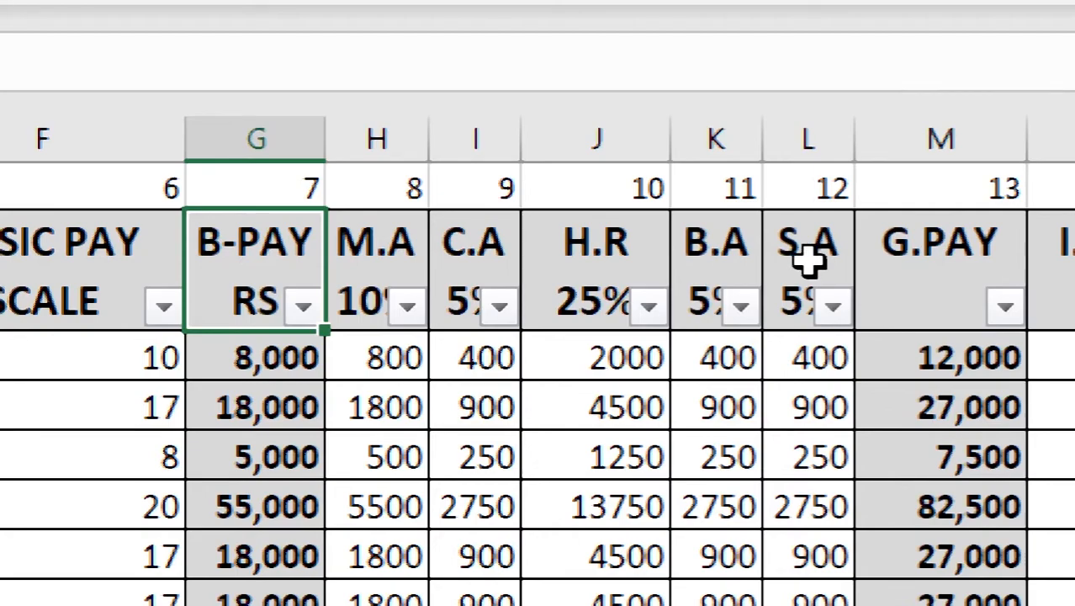
{"action": "left_click", "coordinate": [822, 262]}
{"action": "left_click_drag", "start_coordinate": [265, 267], "coordinate": [793, 267]}
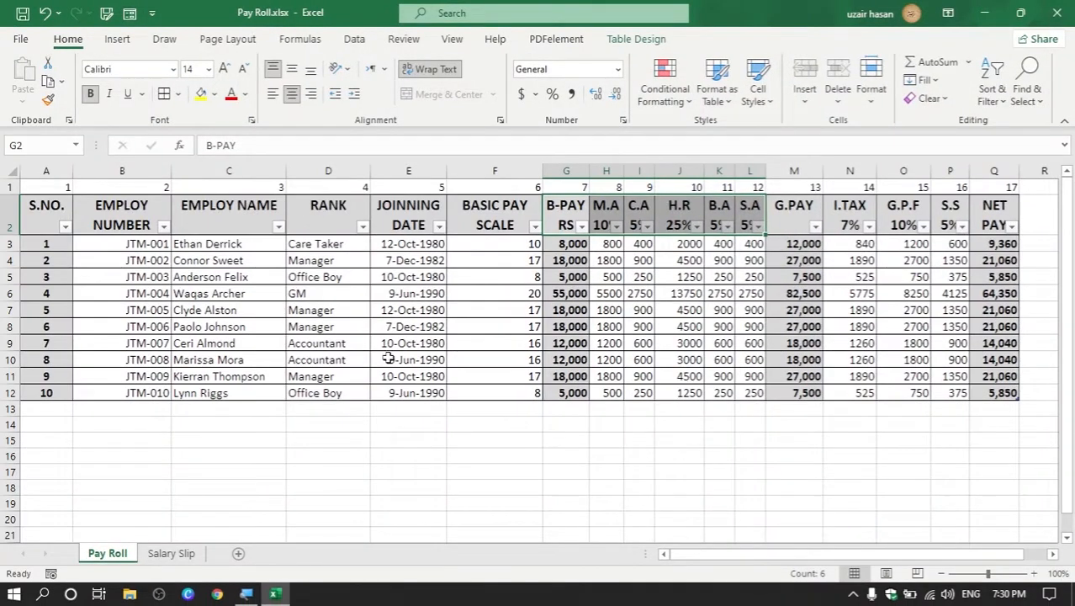
{"action": "left_click", "coordinate": [166, 558]}
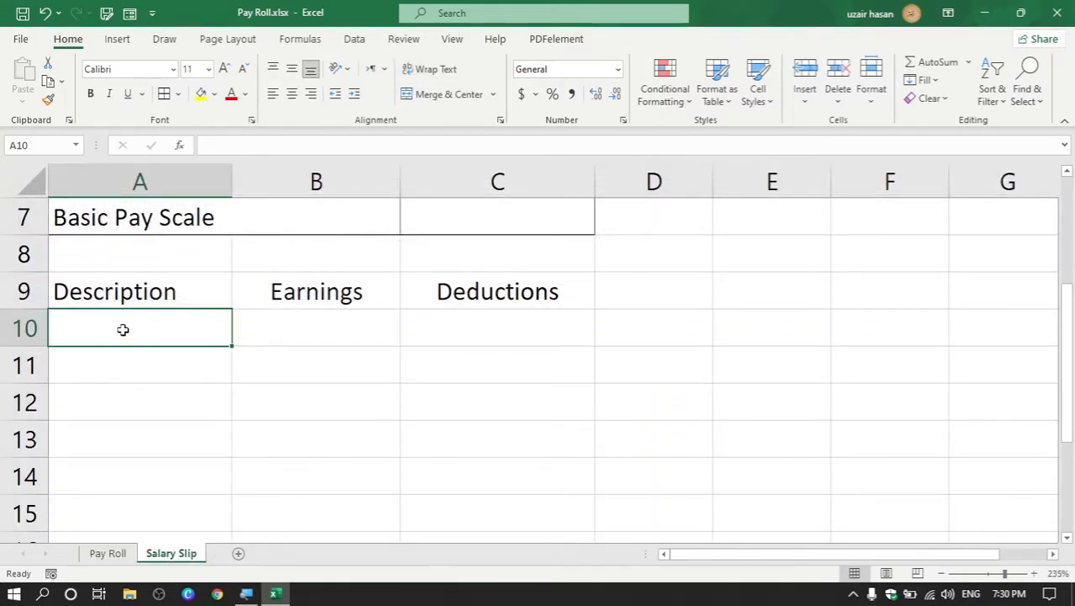
{"action": "type", "text": "Basic Pay Rs."}
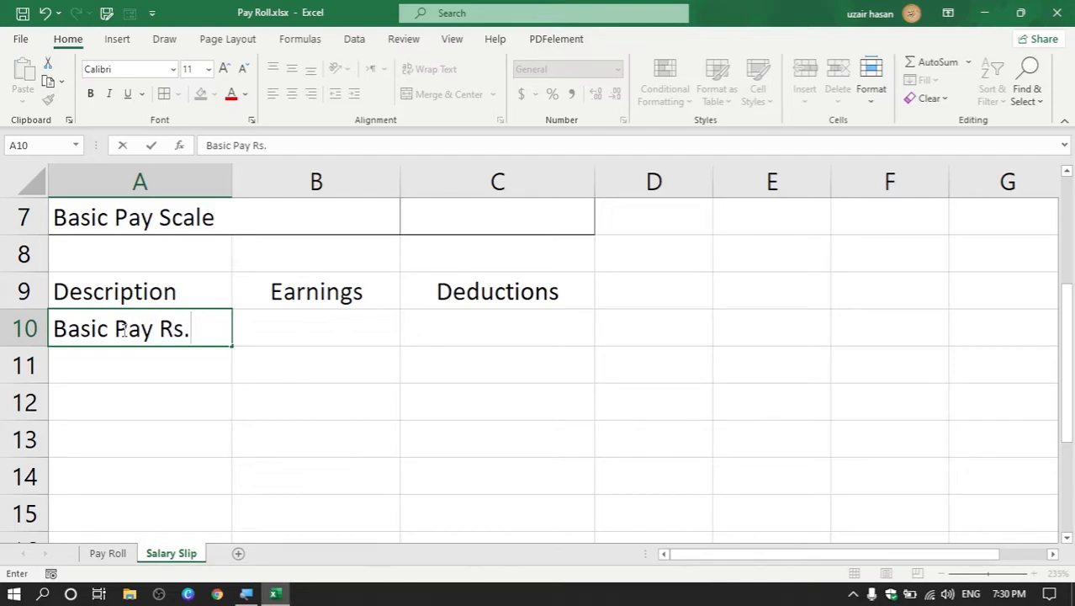
{"action": "key", "text": "Return"}
{"action": "type", "text": "M.A"}
{"action": "key", "text": "Return"}
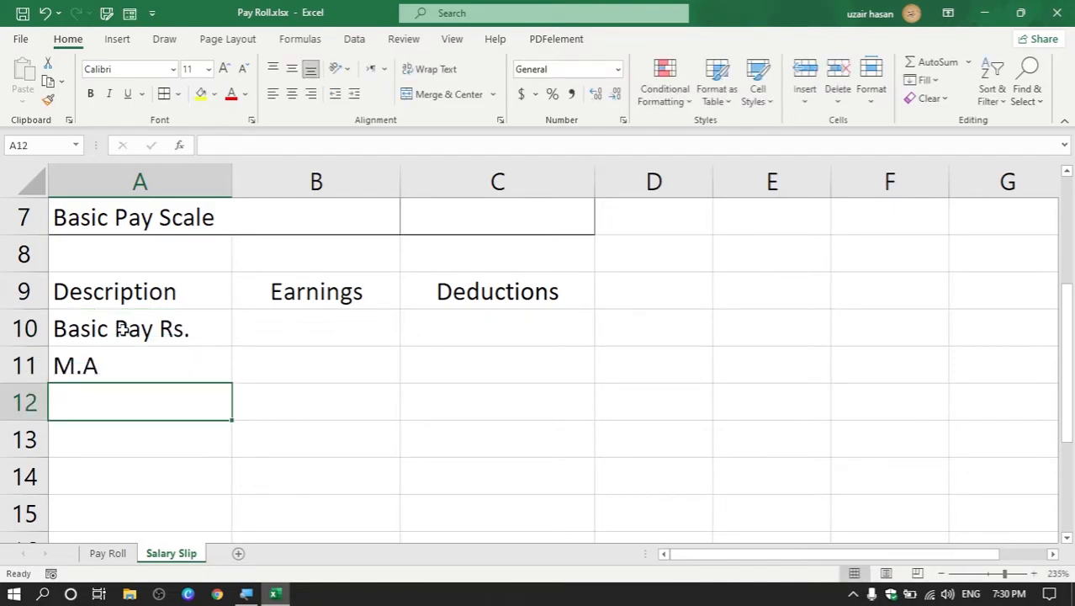
{"action": "type", "text": "C.A"}
{"action": "key", "text": "Return"}
{"action": "type", "text": "H.R"}
{"action": "key", "text": "Return"}
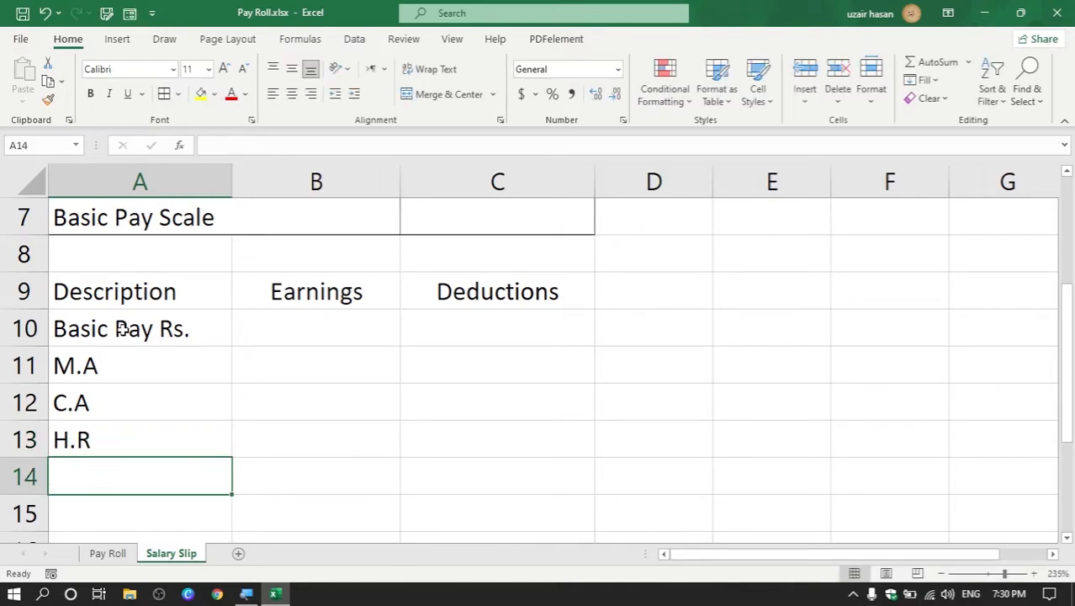
Step: Check the remaining allowance headings on the Pay Roll sheet and enter B.A and S.A in A14:A15 of the Salary Slip
{"action": "left_click", "coordinate": [100, 558]}
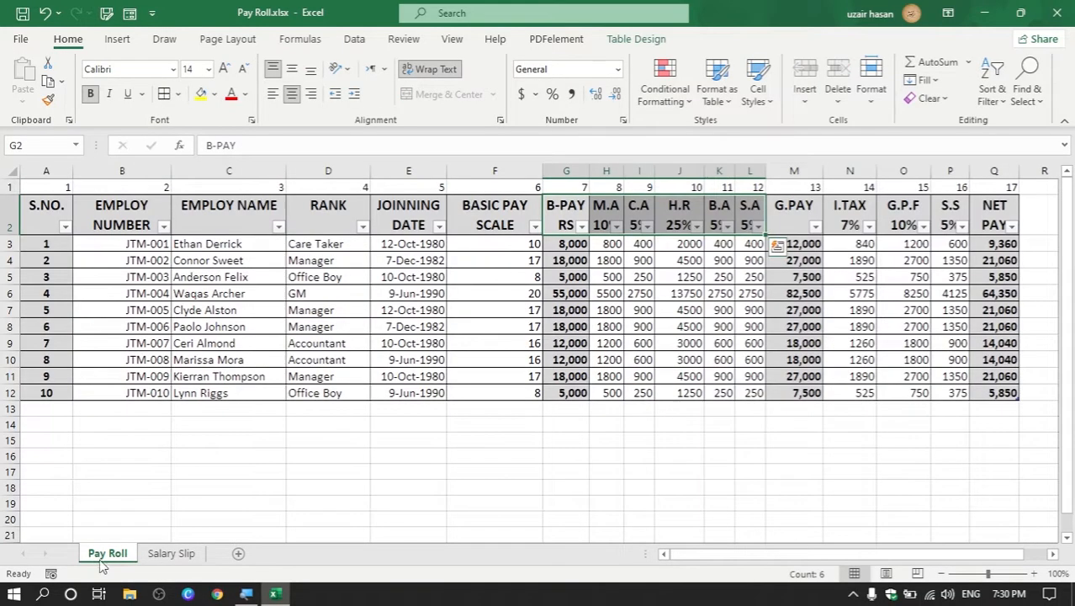
{"action": "left_click", "coordinate": [716, 217]}
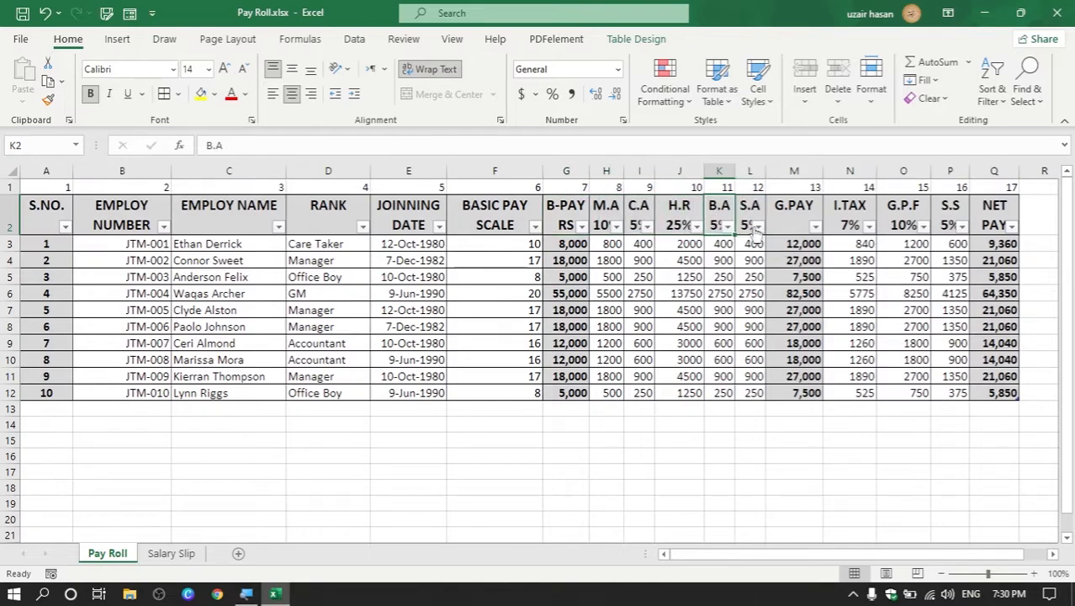
{"action": "left_click", "coordinate": [751, 218]}
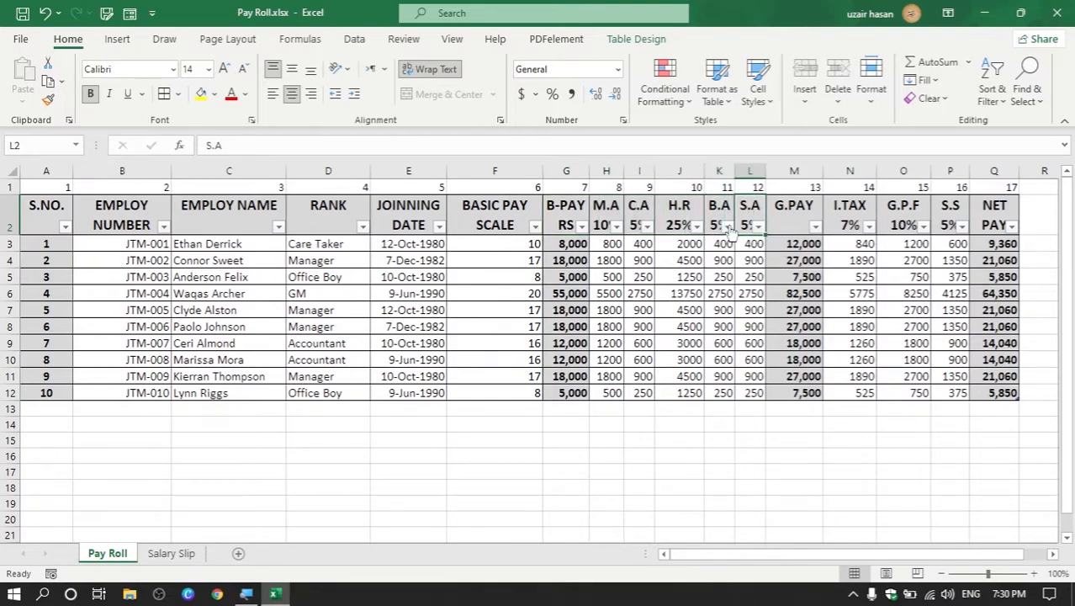
{"action": "left_click", "coordinate": [167, 556]}
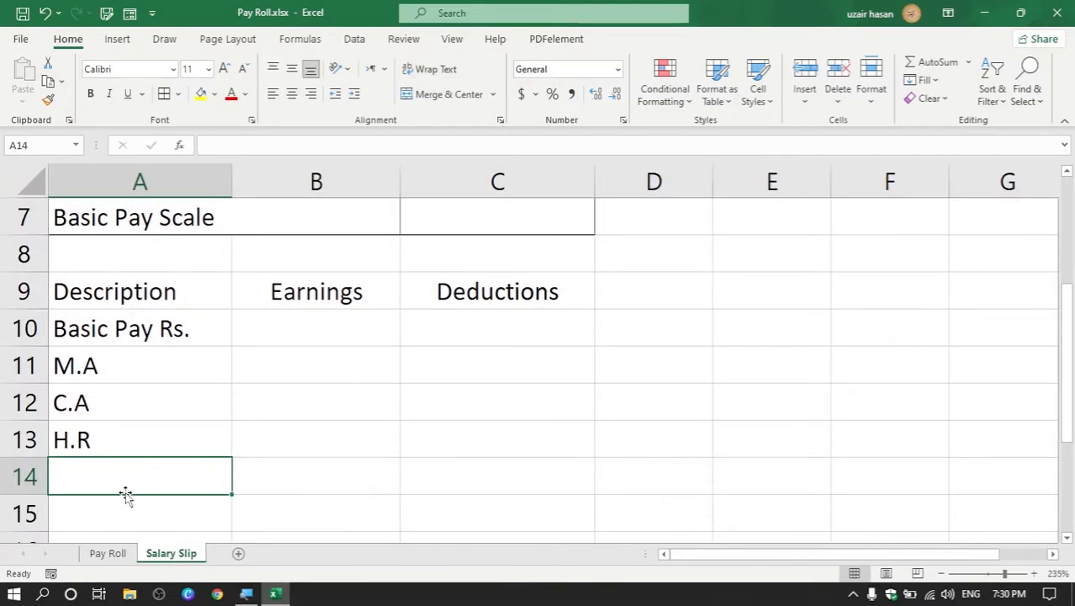
{"action": "type", "text": "B.A"}
{"action": "key", "text": "Return"}
{"action": "type", "text": "S.A"}
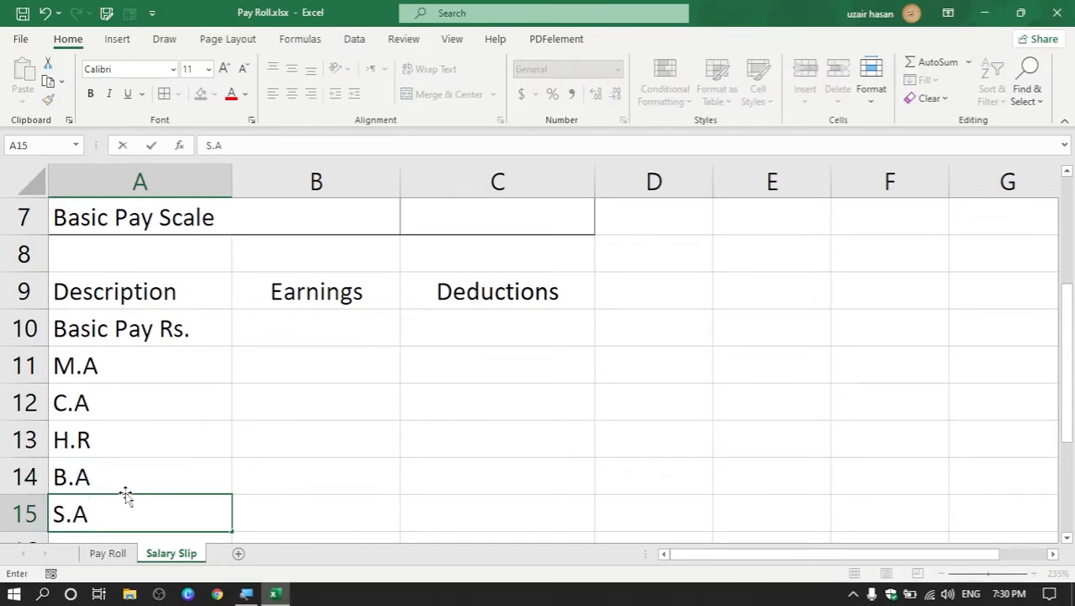
{"action": "key", "text": "Return"}
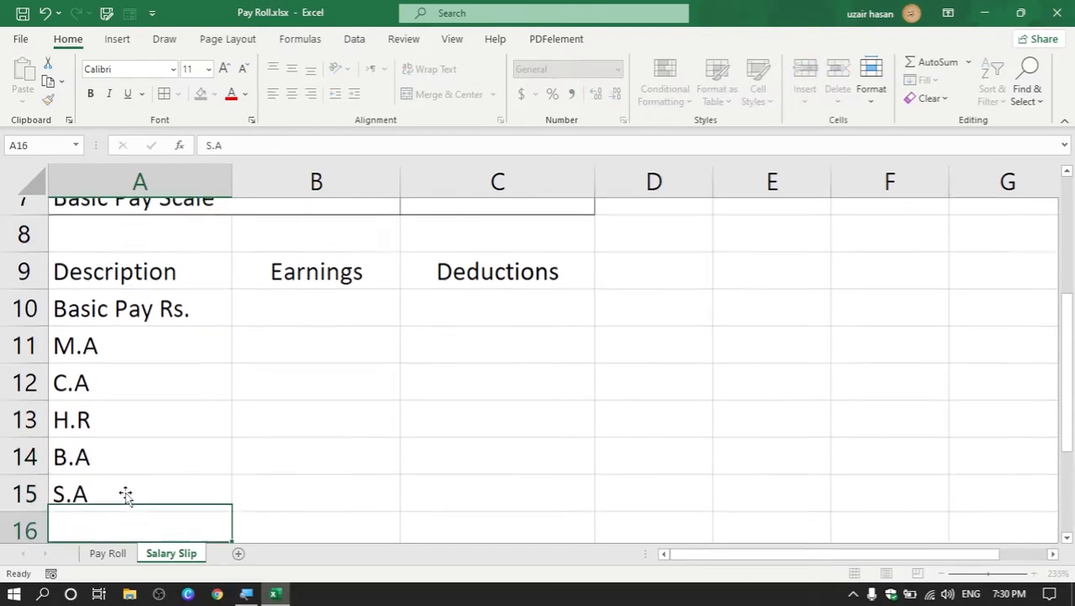
Step: Consult the Pay Roll deduction headings and enter I.TAX, G.P.F and S.S in A16:A18 of the Salary Slip sheet
{"action": "scroll", "coordinate": [151, 450], "scroll_direction": "down", "scroll_amount": 1}
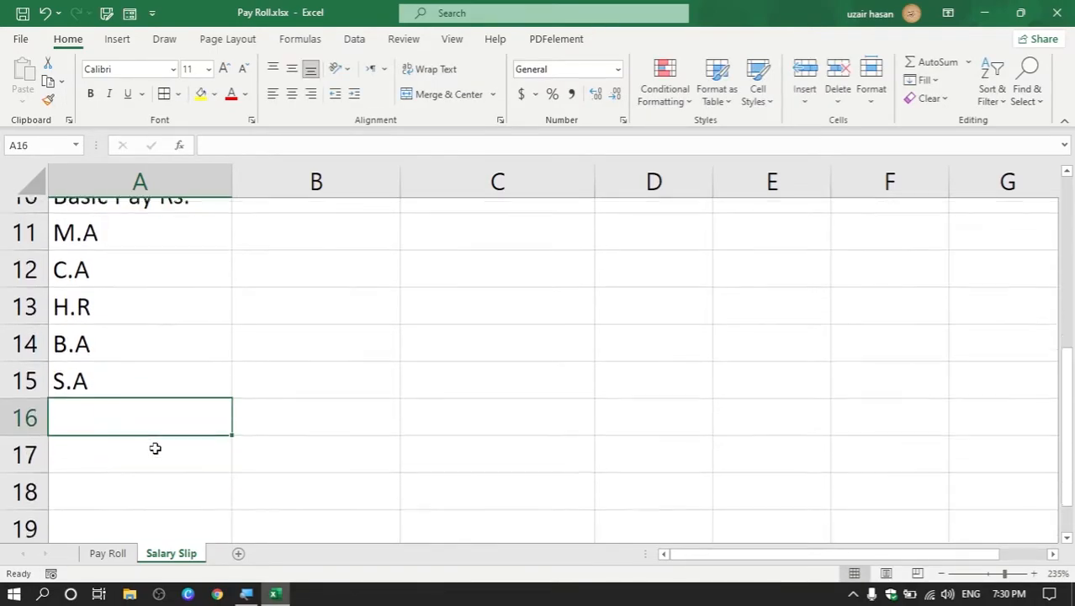
{"action": "left_click", "coordinate": [105, 557]}
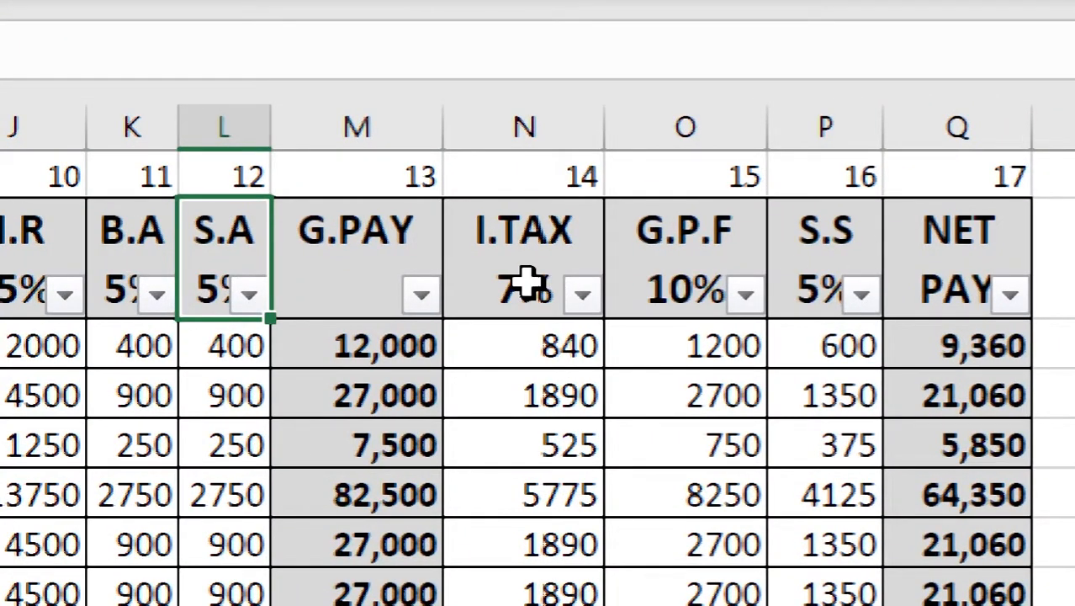
{"action": "left_click", "coordinate": [526, 285]}
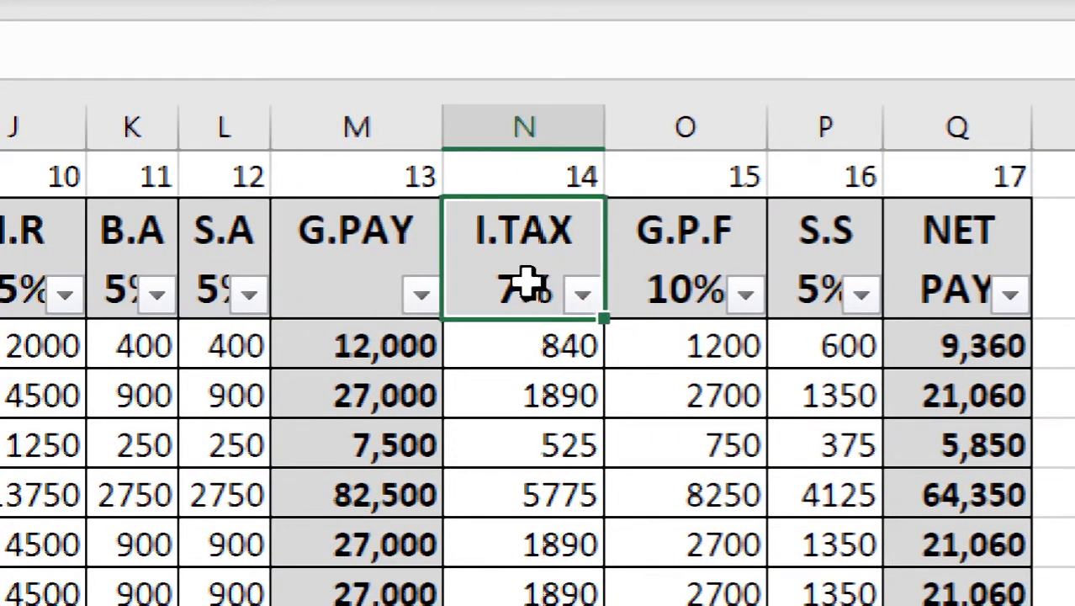
{"action": "left_click", "coordinate": [677, 288]}
{"action": "left_click", "coordinate": [830, 291]}
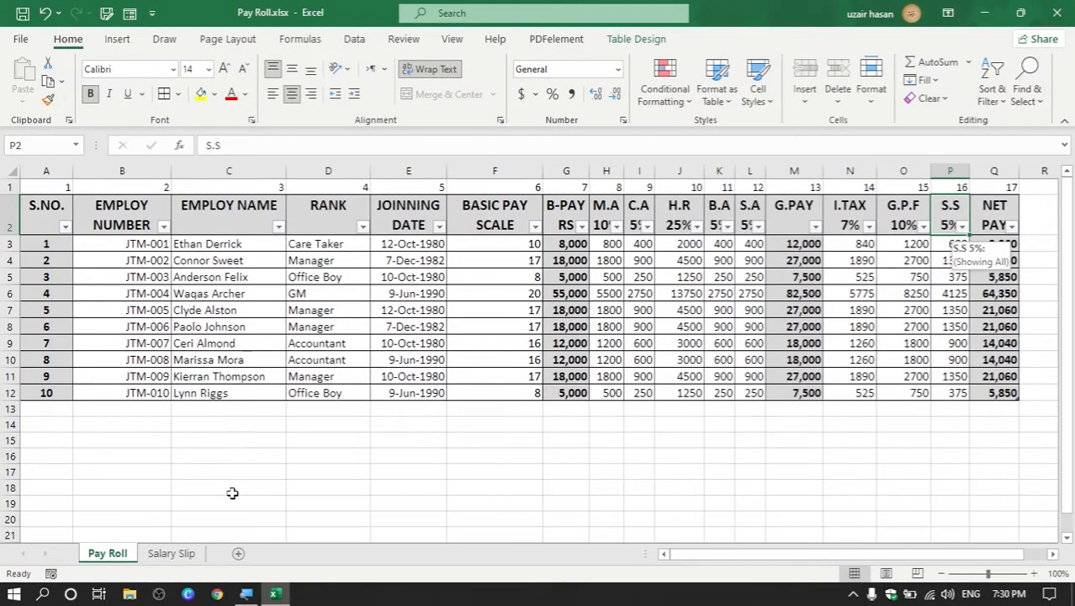
{"action": "left_click", "coordinate": [171, 555]}
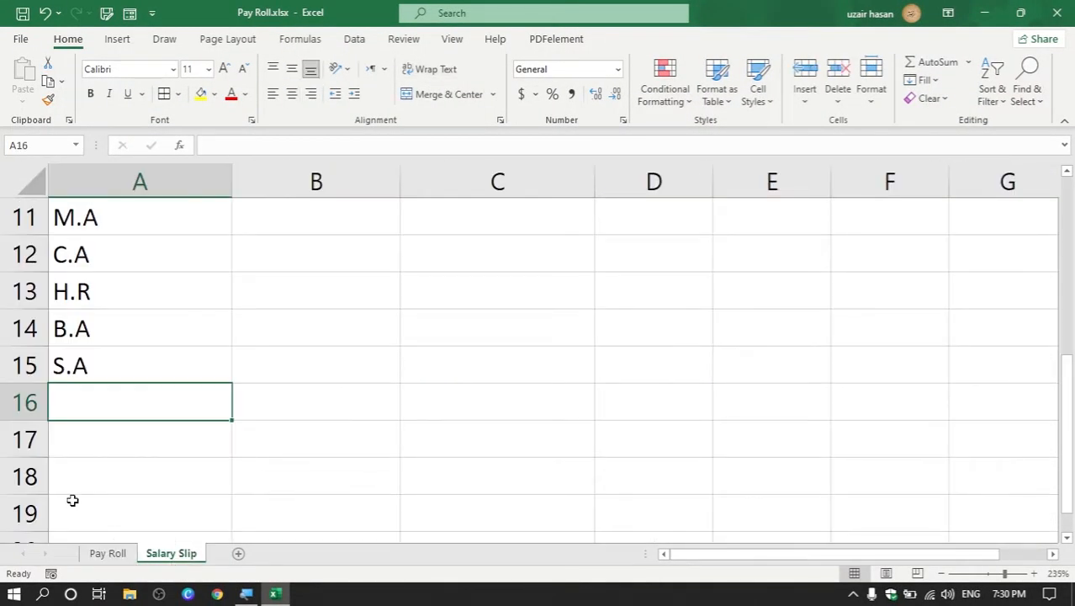
{"action": "type", "text": "I.TAX"}
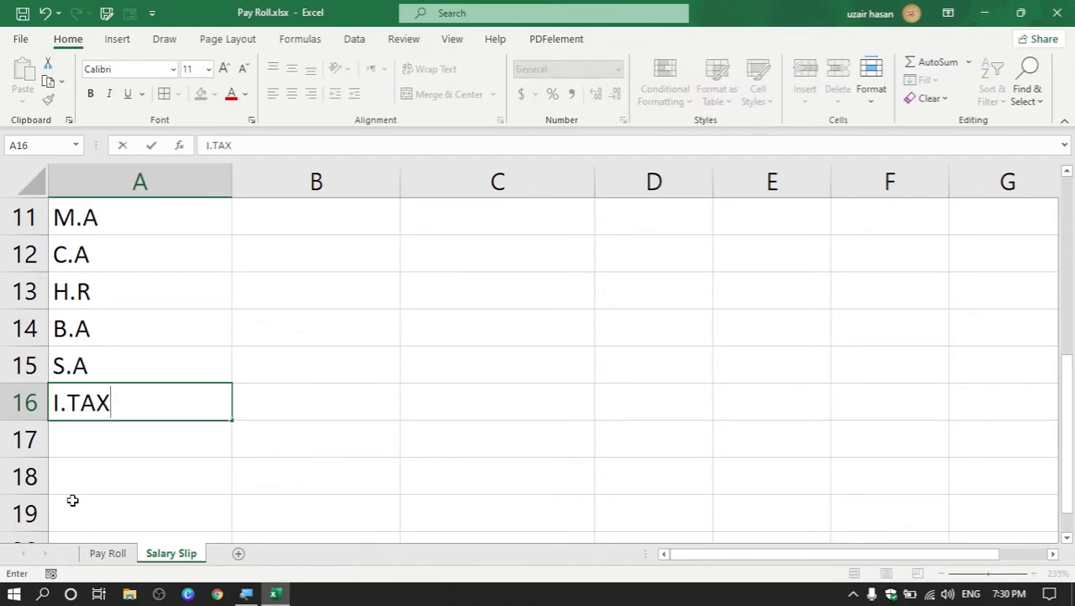
{"action": "key", "text": "Return"}
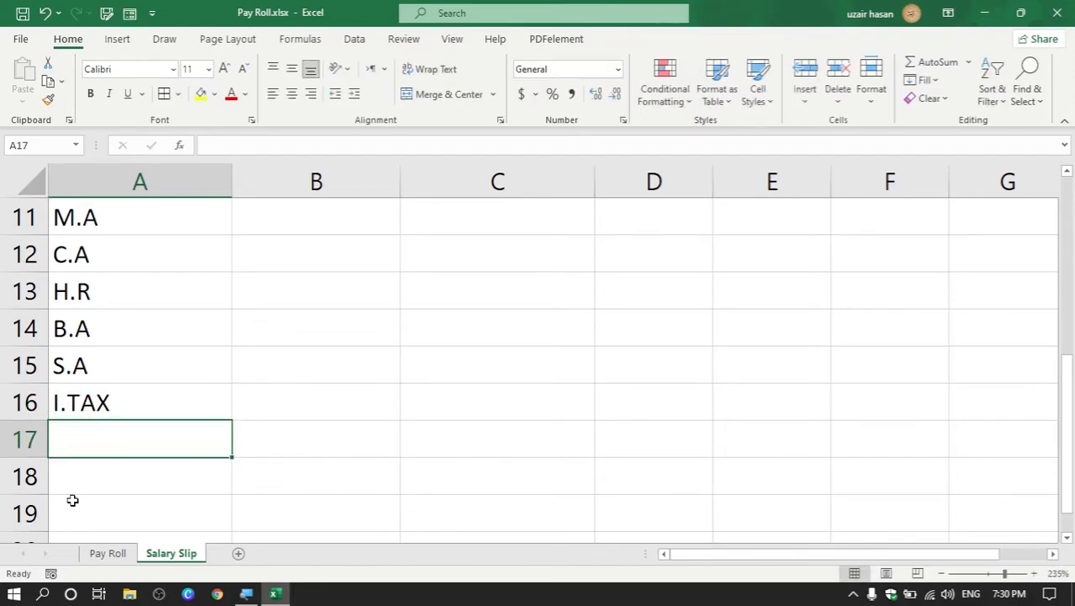
{"action": "type", "text": "G."}
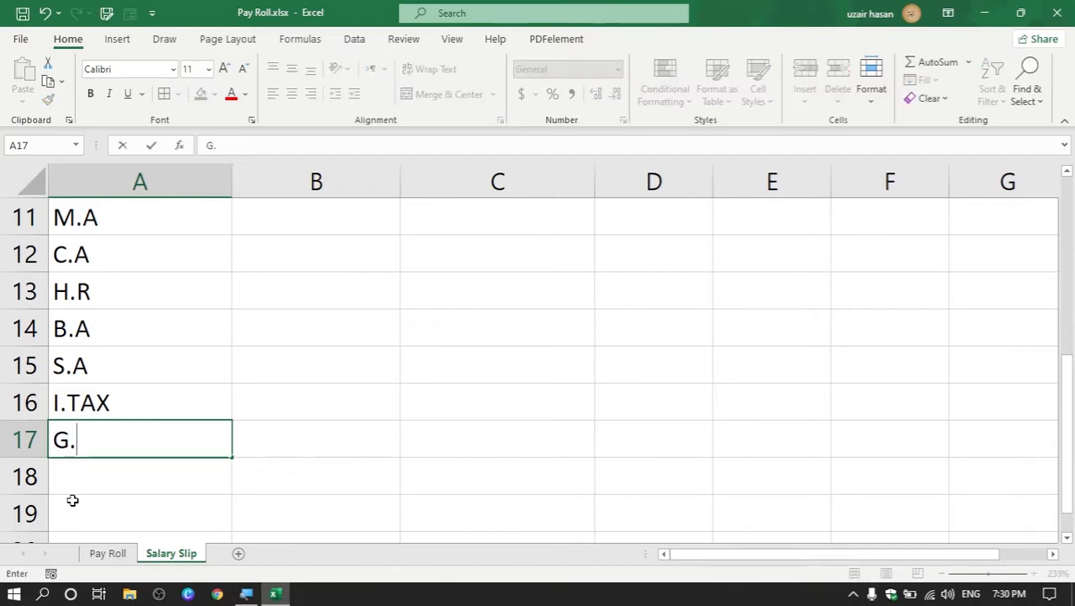
{"action": "type", "text": "P.F"}
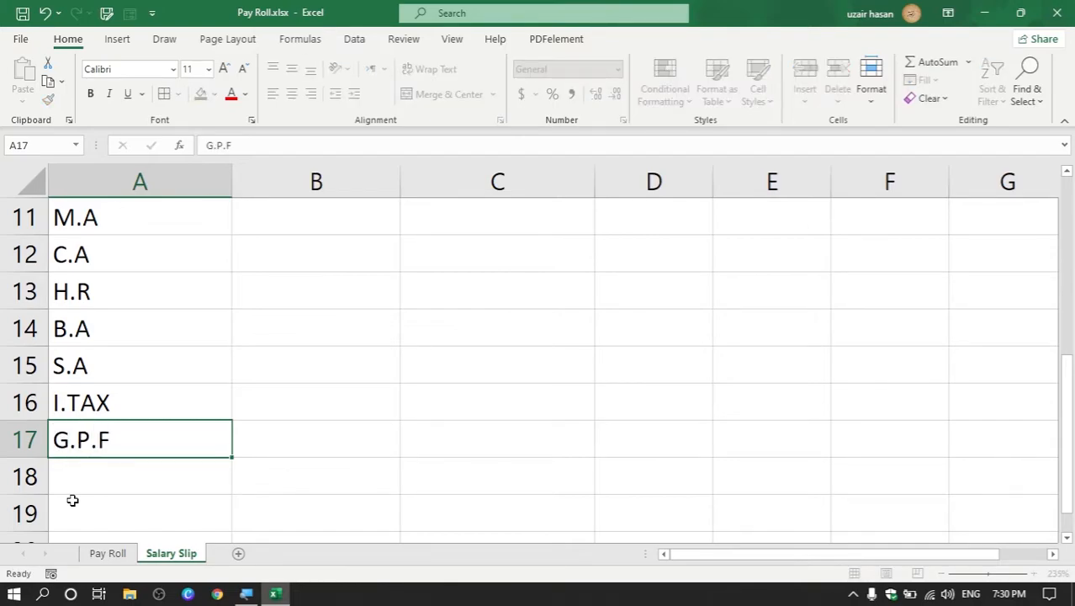
{"action": "key", "text": "Return"}
{"action": "type", "text": "S.A"}
{"action": "type", "text": "S.S"}
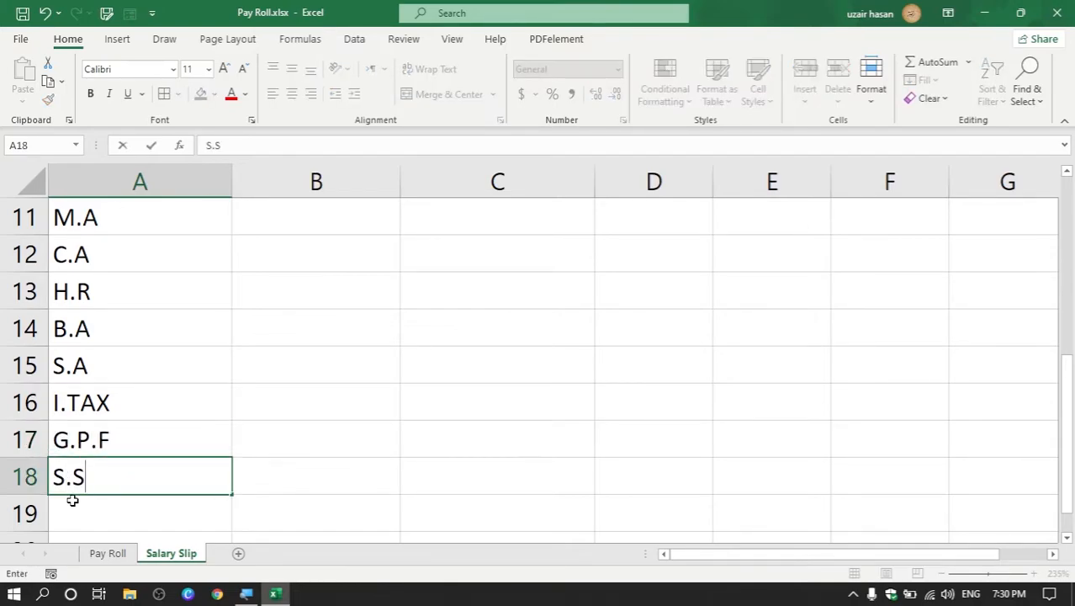
{"action": "key", "text": "Return"}
Step: Apply All Borders to the description, earnings and deductions table in A9:C18
{"action": "scroll", "coordinate": [153, 446], "scroll_direction": "up", "scroll_amount": 2}
{"action": "scroll", "coordinate": [157, 442], "scroll_direction": "down", "scroll_amount": 2}
{"action": "scroll", "coordinate": [161, 437], "scroll_direction": "down", "scroll_amount": 2}
{"action": "scroll", "coordinate": [159, 308], "scroll_direction": "up", "scroll_amount": 2}
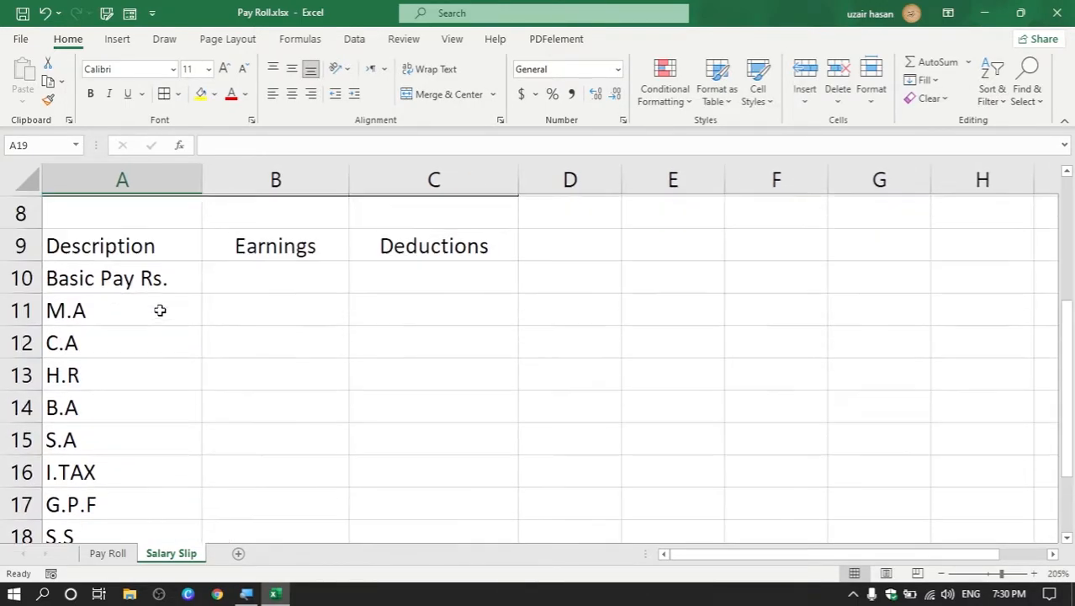
{"action": "left_click_drag", "start_coordinate": [144, 277], "coordinate": [134, 486]}
{"action": "scroll", "coordinate": [133, 464], "scroll_direction": "down", "scroll_amount": 1}
{"action": "key", "text": "ctrl+q"}
{"action": "left_click_drag", "start_coordinate": [134, 238], "coordinate": [424, 493]}
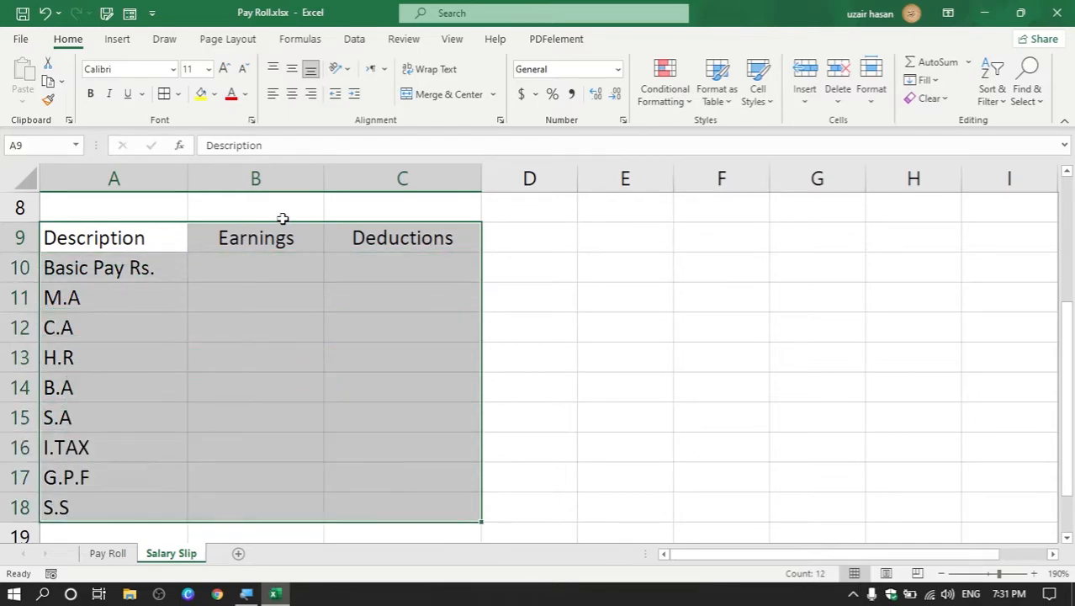
{"action": "left_click", "coordinate": [179, 94]}
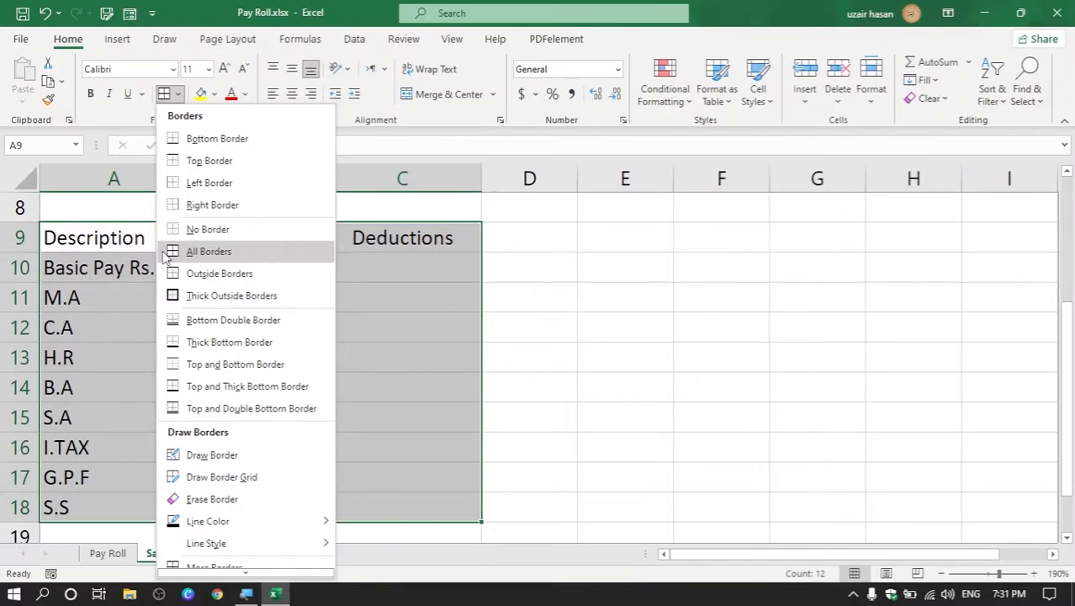
{"action": "left_click", "coordinate": [173, 268]}
{"action": "scroll", "coordinate": [210, 343], "scroll_direction": "up", "scroll_amount": 2}
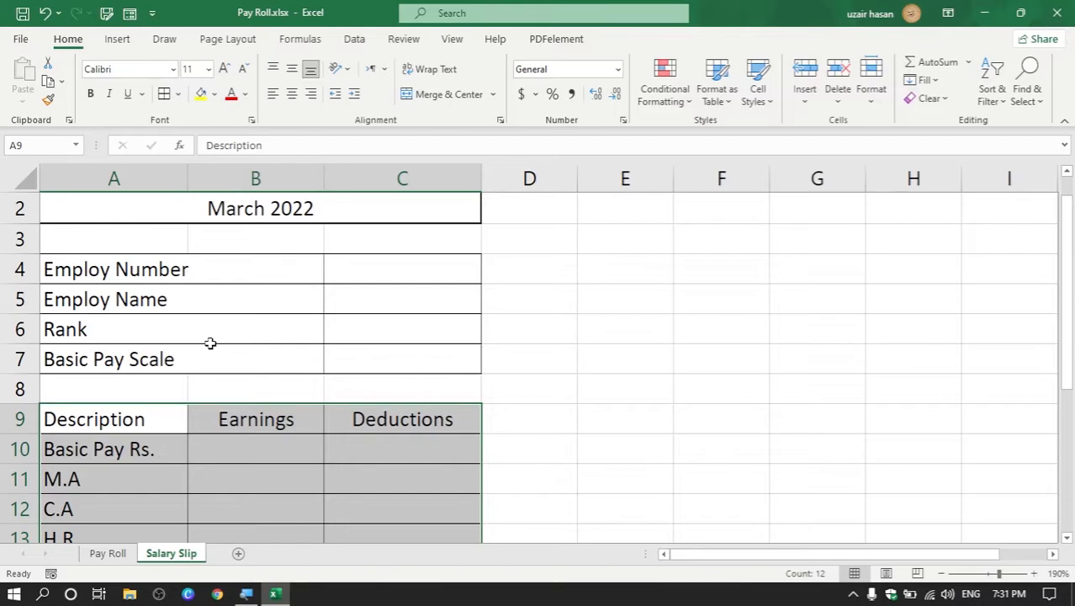
{"action": "left_click", "coordinate": [109, 553]}
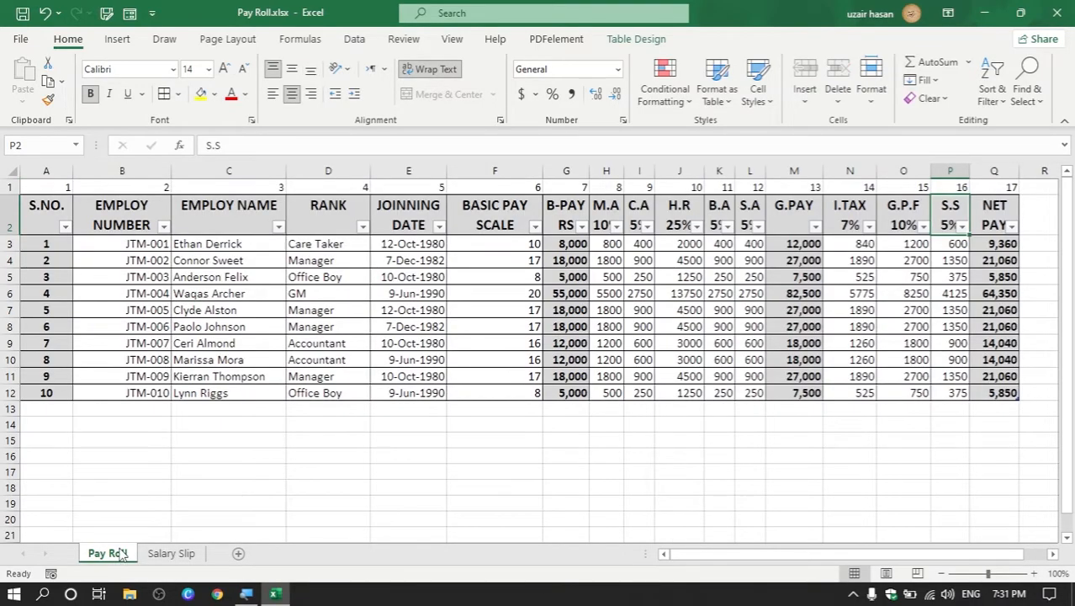
{"action": "left_click", "coordinate": [158, 554]}
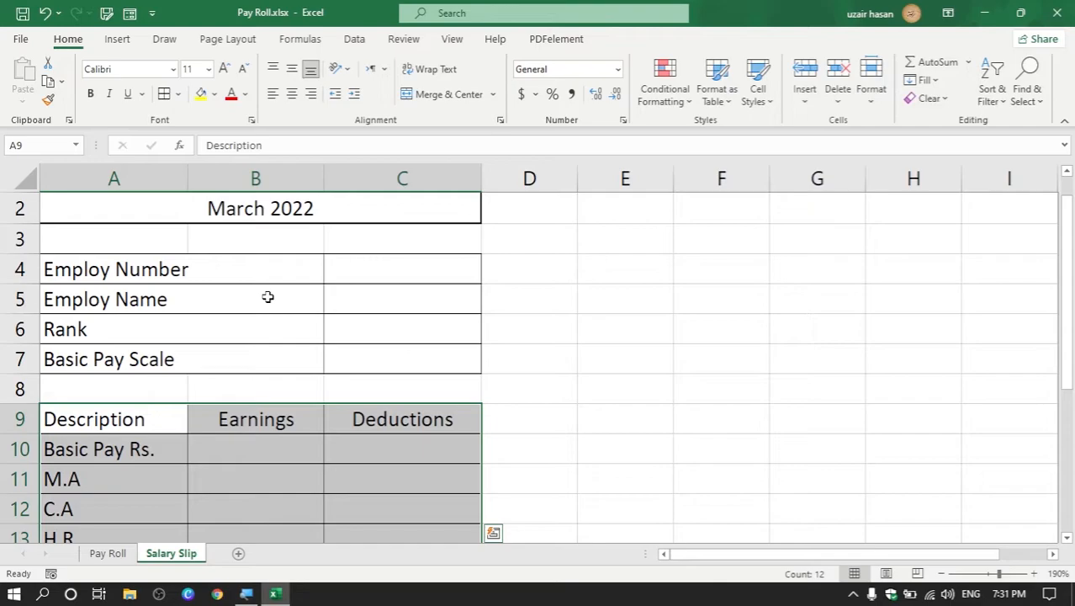
Step: Select the employee numbers in B3:B12 on the Pay Roll sheet and view the workbook's defined names
{"action": "left_click", "coordinate": [107, 553]}
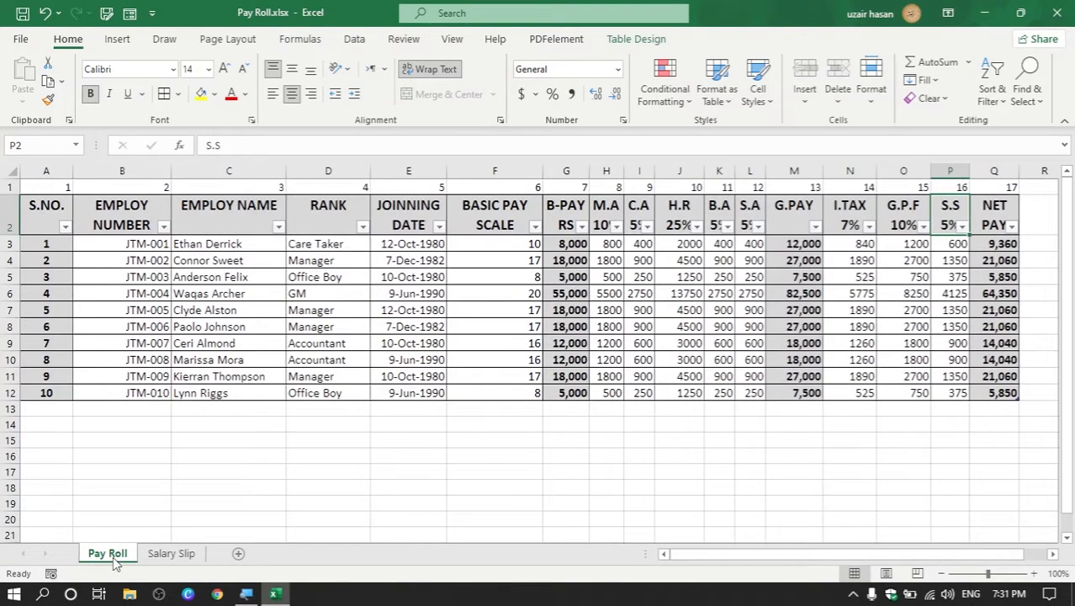
{"action": "left_click", "coordinate": [130, 229]}
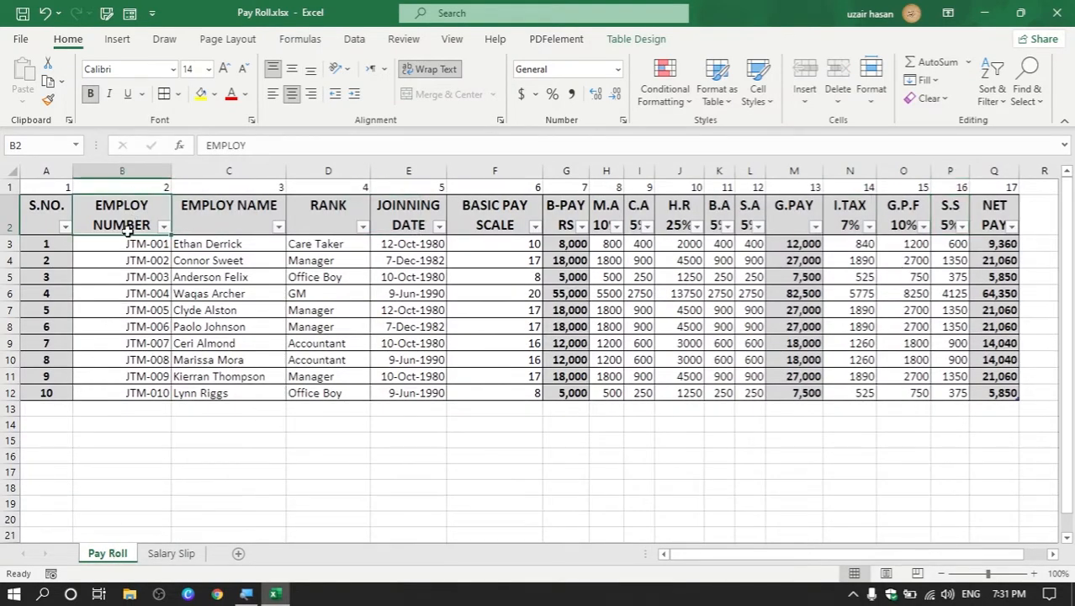
{"action": "left_click_drag", "start_coordinate": [133, 245], "coordinate": [130, 391]}
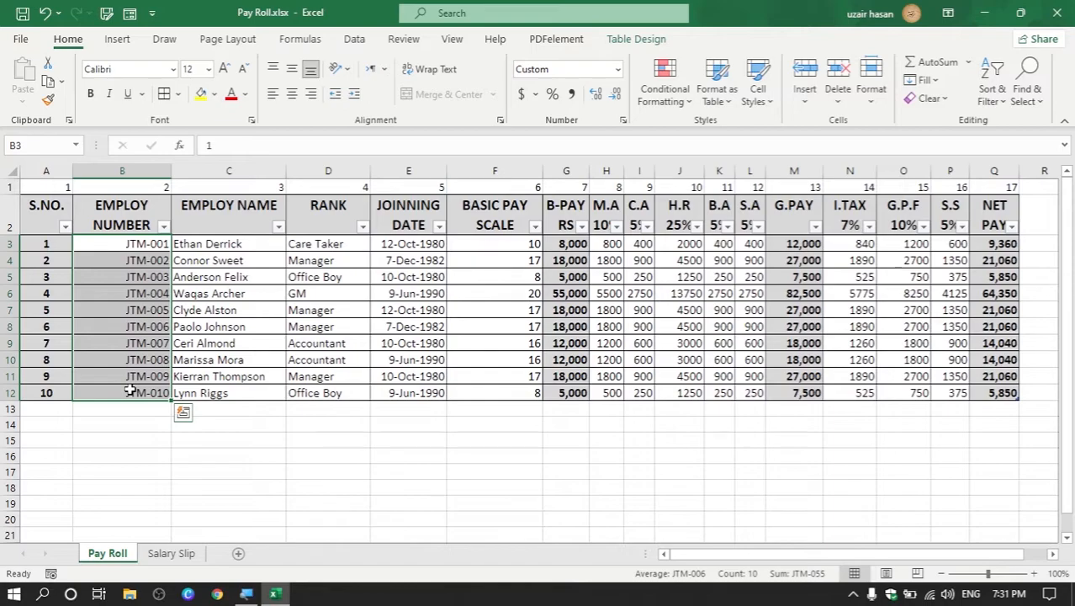
{"action": "key", "text": "F3"}
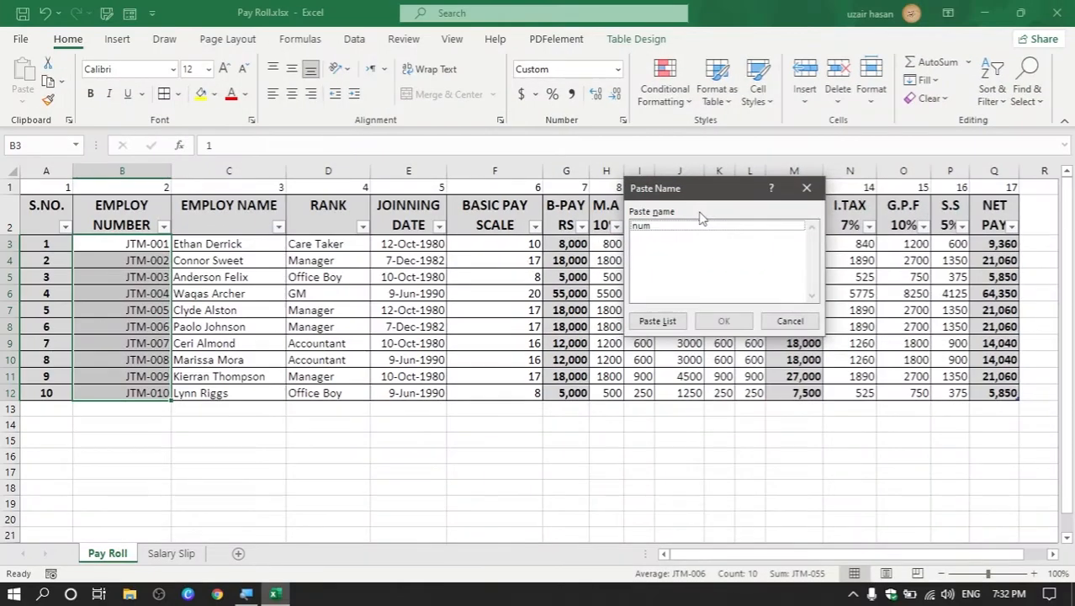
{"action": "left_click", "coordinate": [805, 189]}
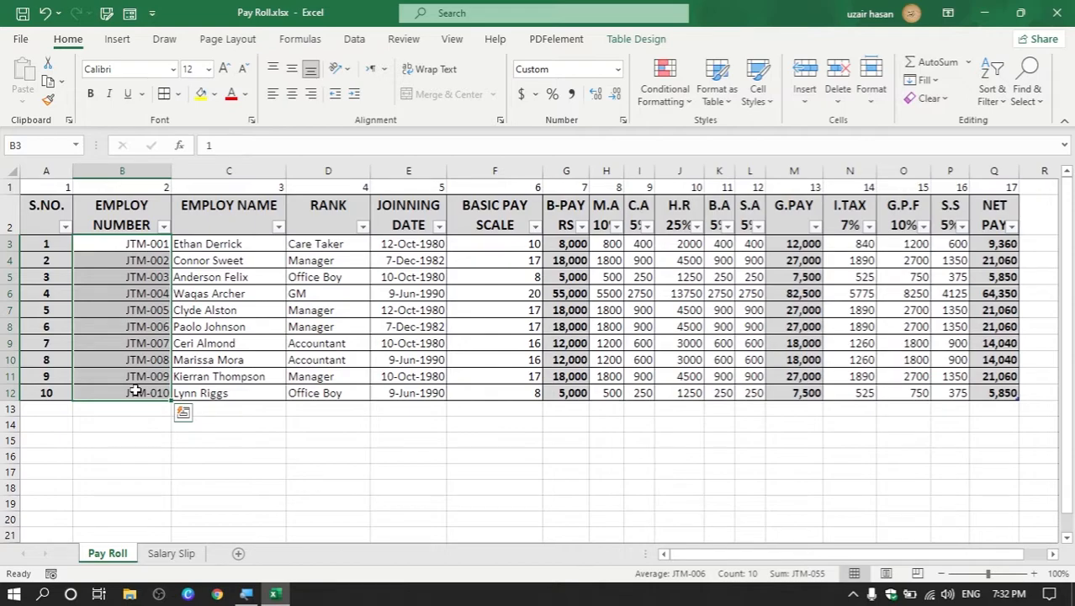
Step: Start Data Validation for the Employ Number entry cell C4 on the Salary Slip sheet and allow List values
{"action": "left_click", "coordinate": [171, 555]}
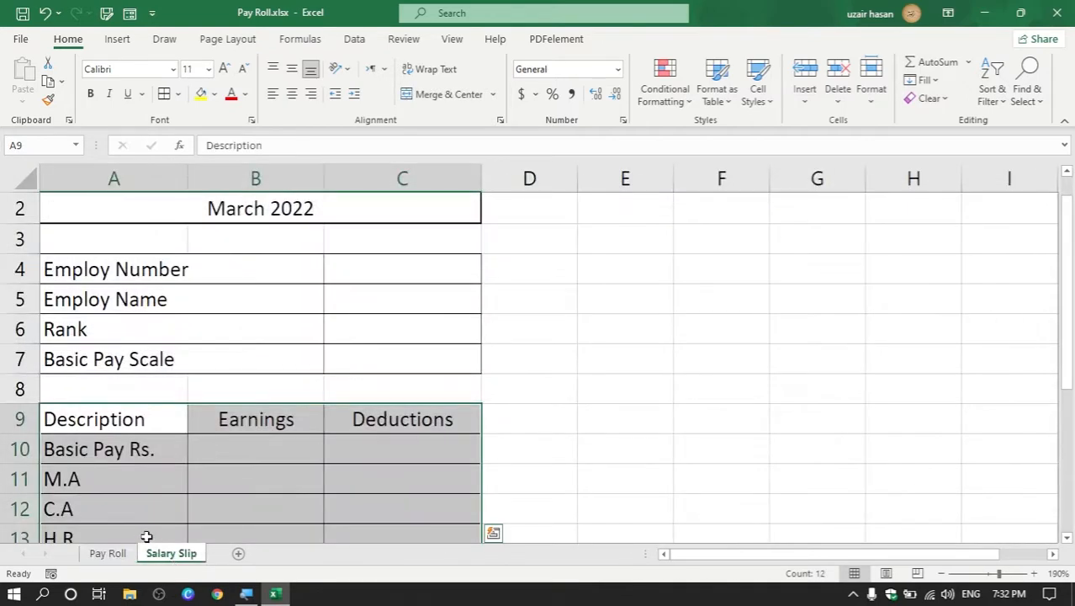
{"action": "left_click", "coordinate": [149, 276]}
{"action": "left_click", "coordinate": [348, 273]}
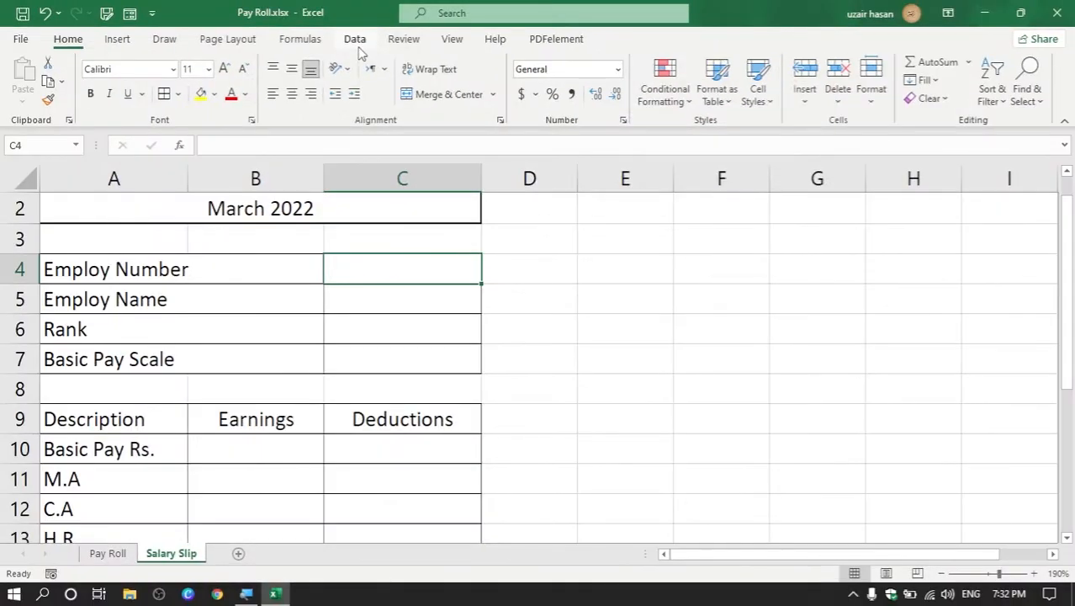
{"action": "left_click", "coordinate": [350, 26]}
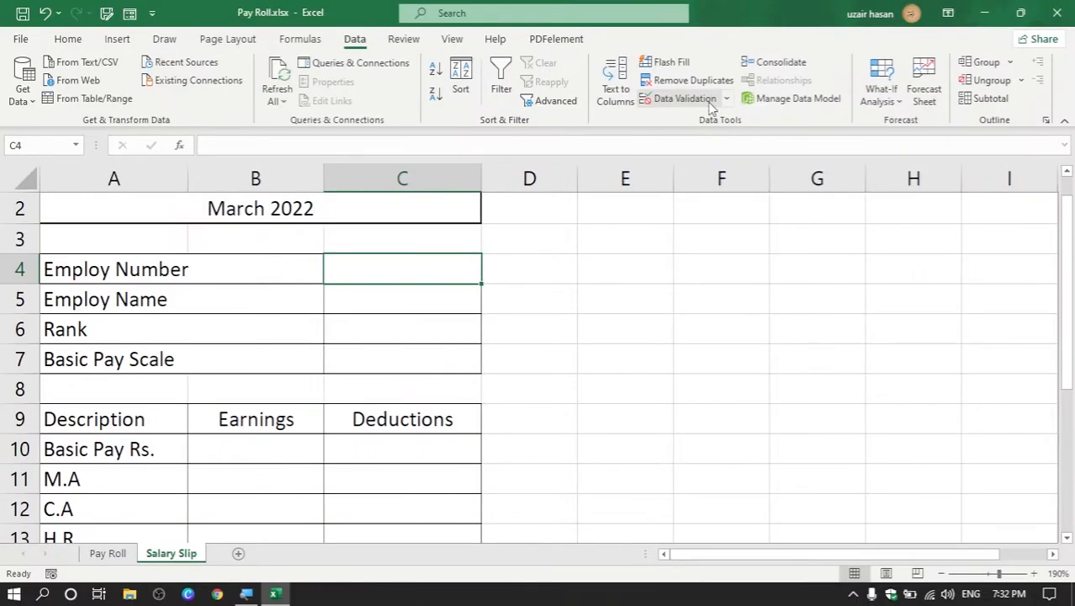
{"action": "left_click", "coordinate": [682, 98]}
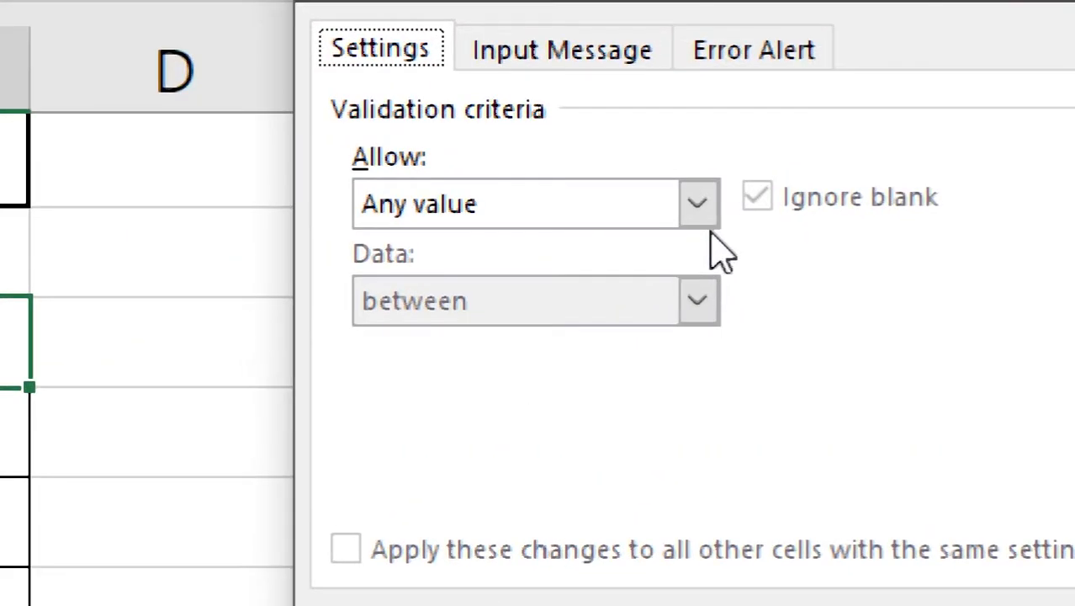
{"action": "left_click", "coordinate": [703, 224]}
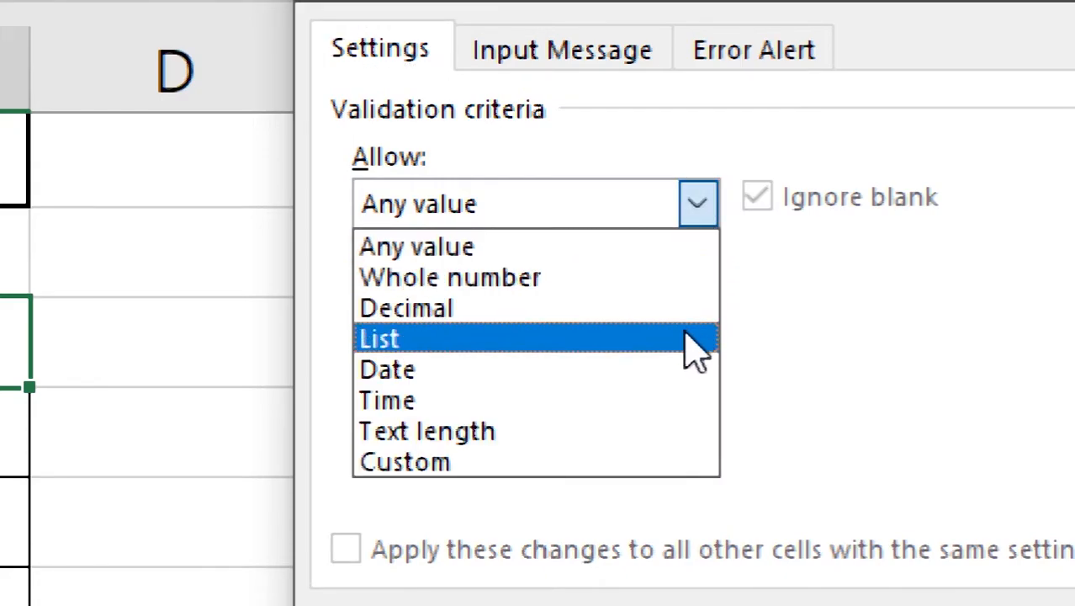
{"action": "left_click", "coordinate": [695, 340]}
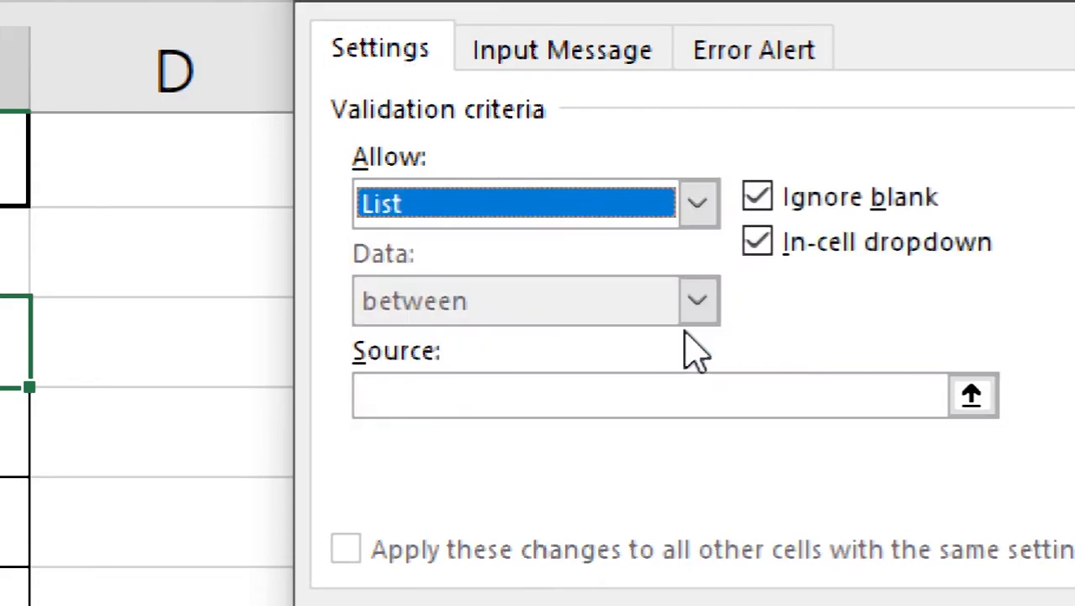
Step: Use the defined name num as the list source (=num) and apply the validation to C4
{"action": "left_click", "coordinate": [428, 395]}
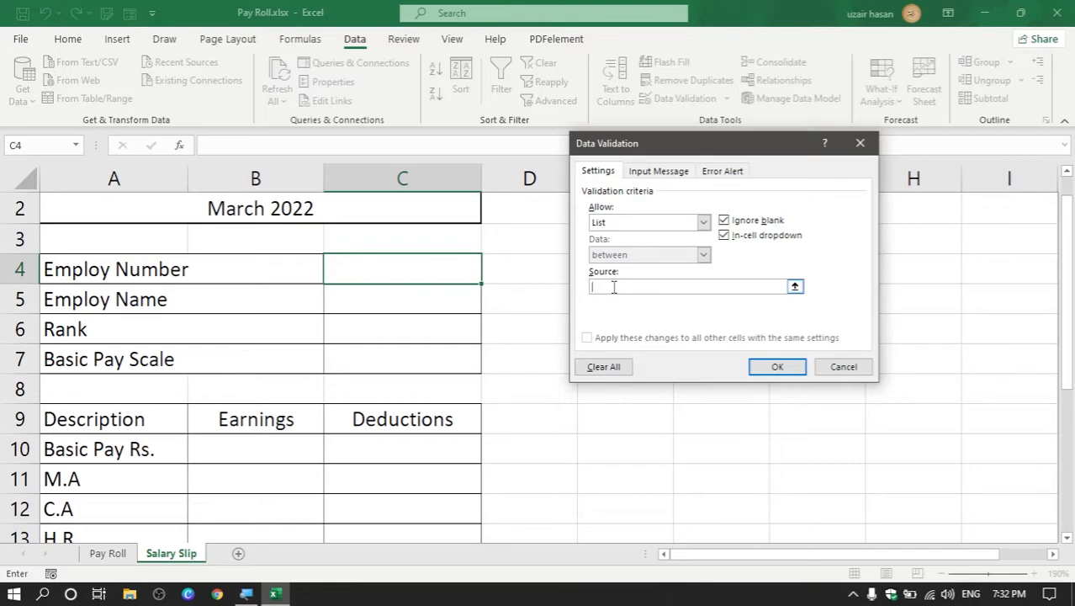
{"action": "key", "text": "F3"}
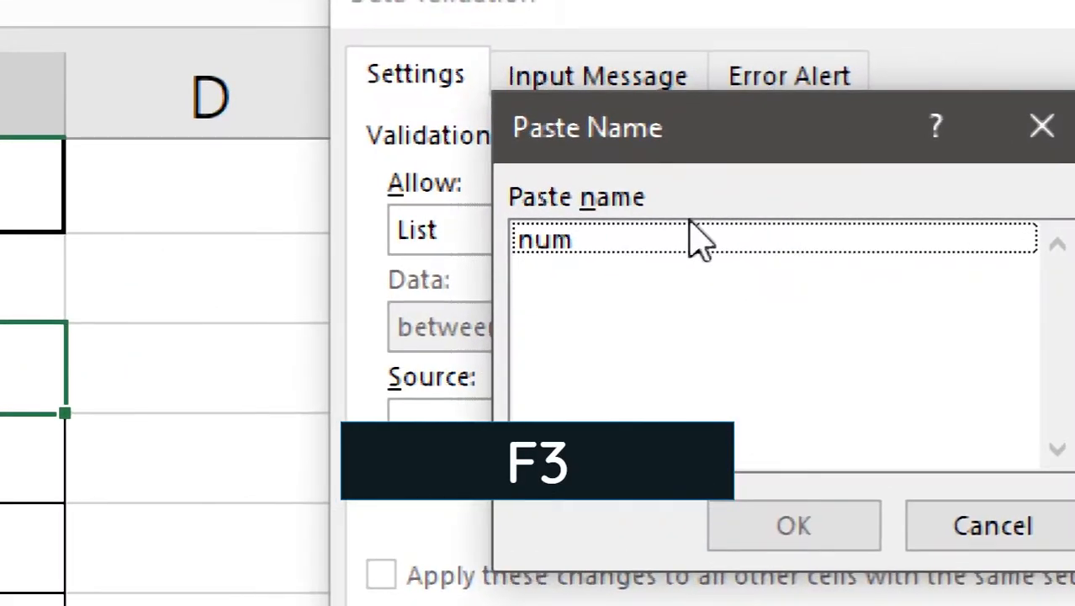
{"action": "left_click", "coordinate": [667, 225]}
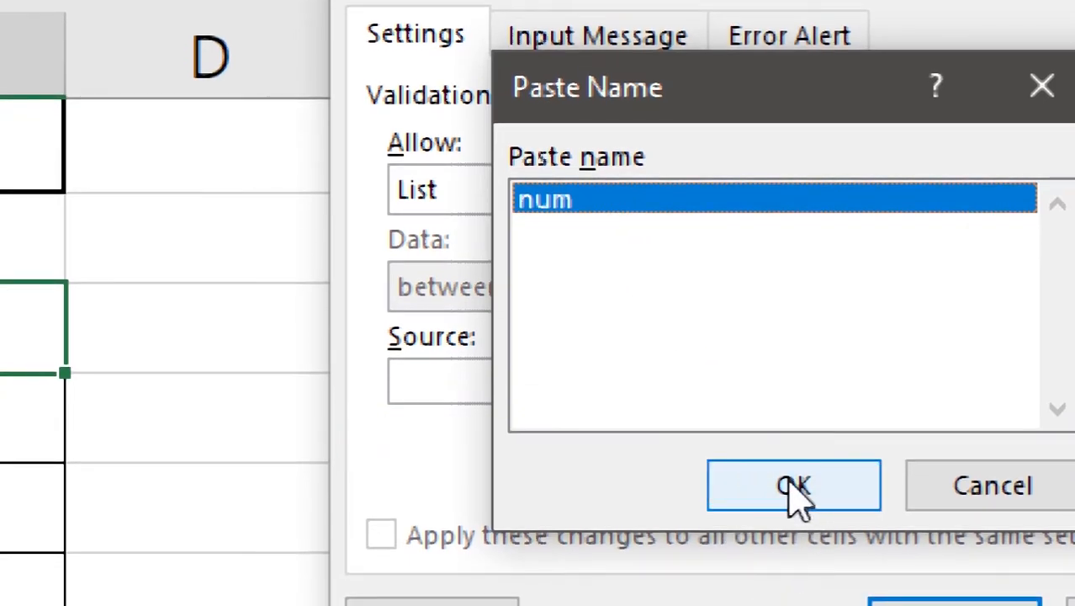
{"action": "left_click", "coordinate": [793, 490]}
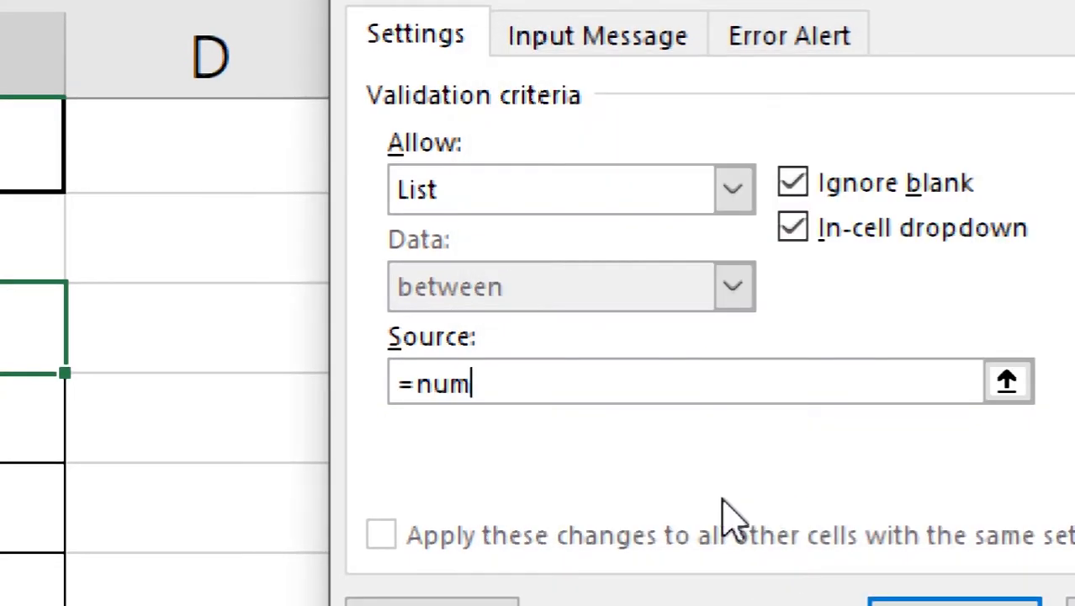
{"action": "left_click_drag", "start_coordinate": [496, 375], "coordinate": [353, 375]}
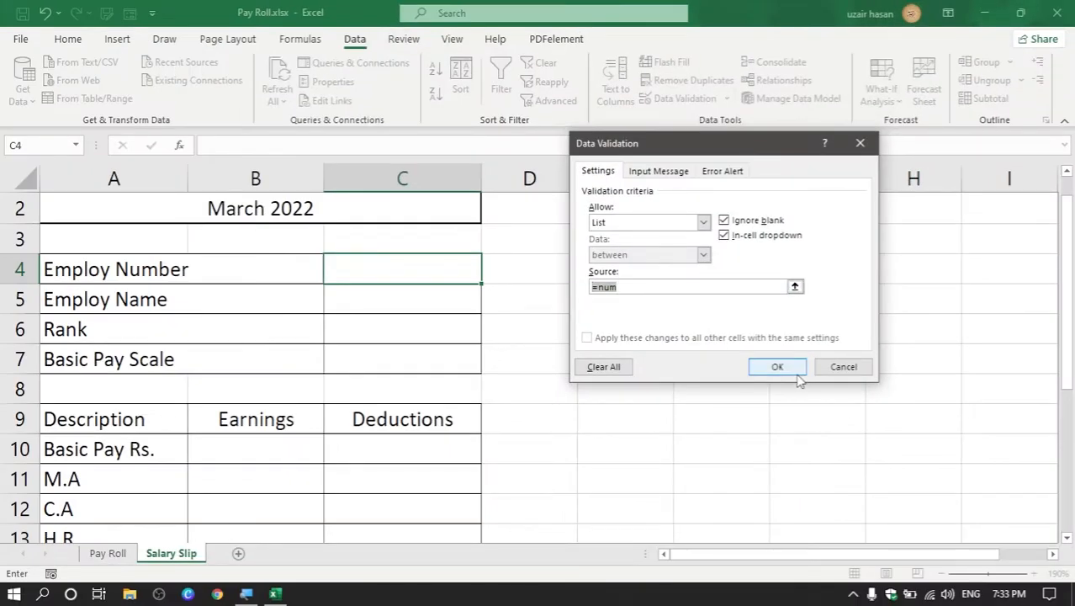
{"action": "left_click", "coordinate": [795, 376]}
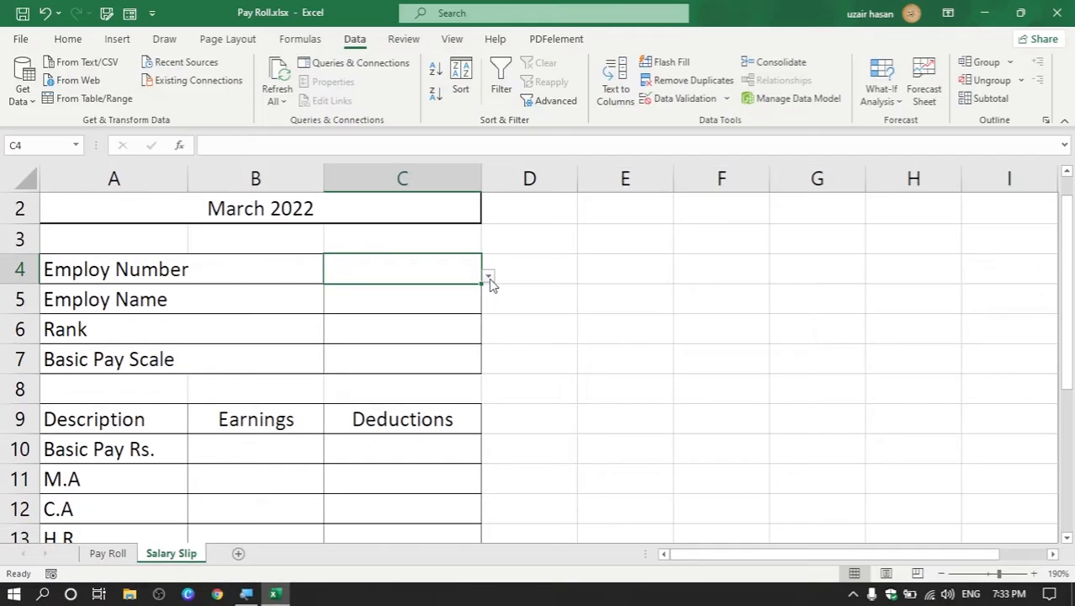
Step: Try the C4 drop-down by choosing the third employee number, and compare the cell with the list entries
{"action": "left_click", "coordinate": [488, 278]}
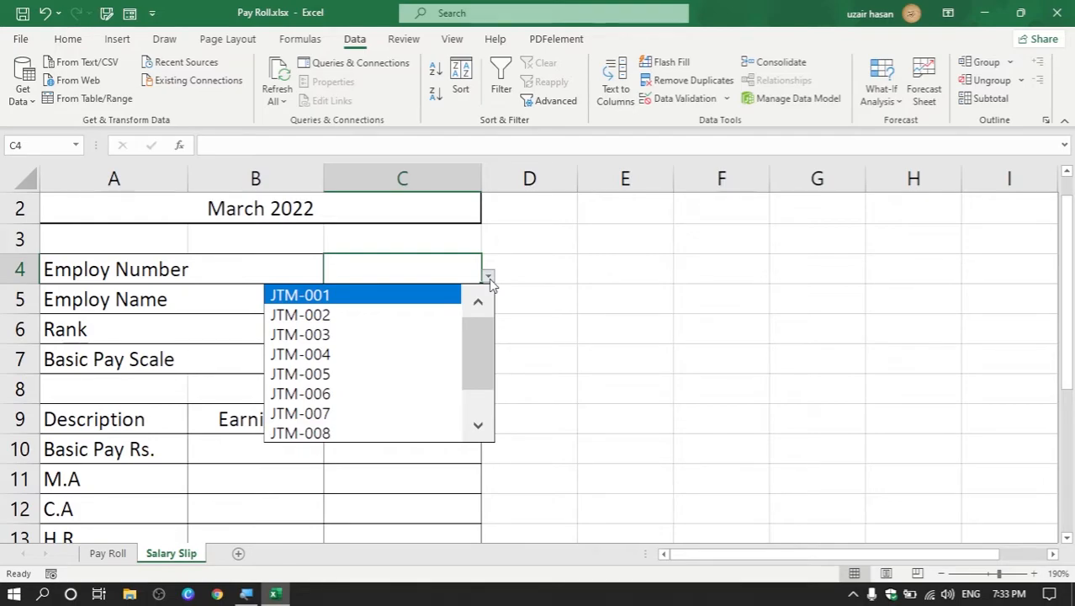
{"action": "left_click", "coordinate": [367, 341]}
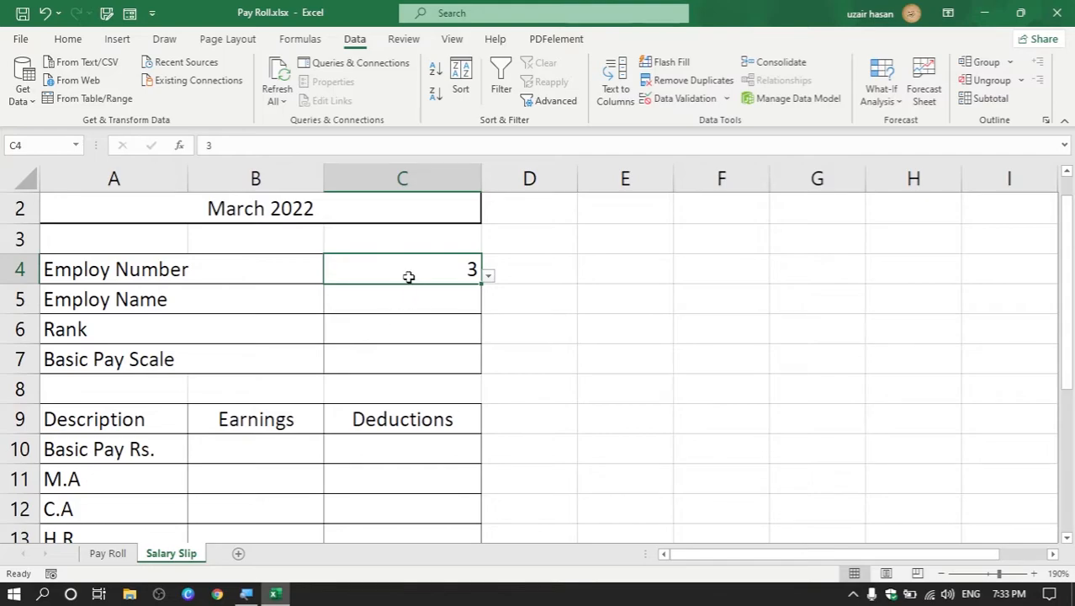
{"action": "left_click", "coordinate": [489, 277]}
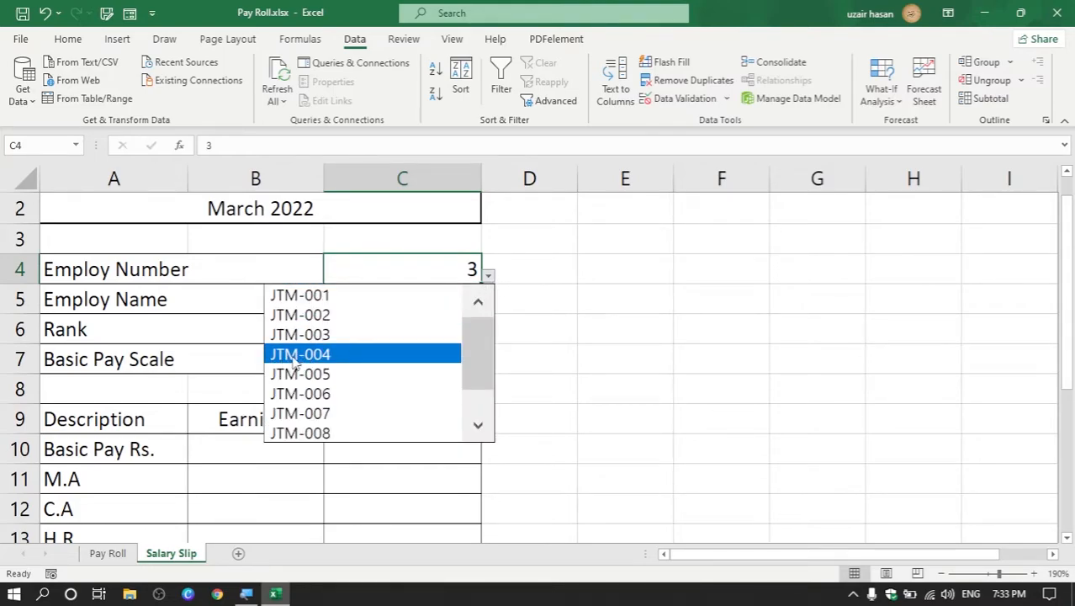
{"action": "left_click", "coordinate": [418, 270]}
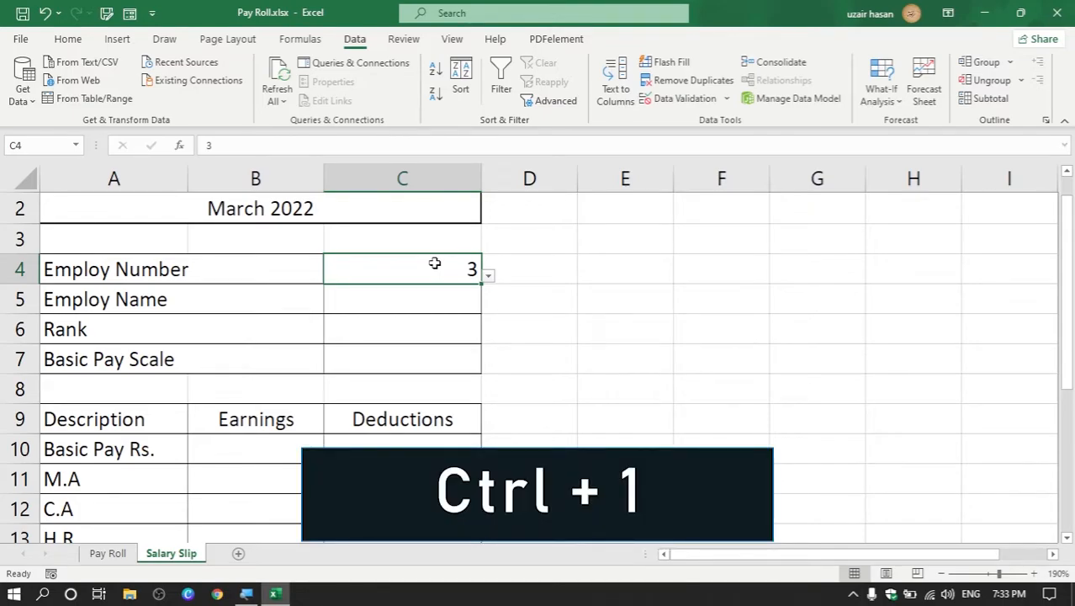
Step: Apply the custom number format "JTM"-000 to C4 and choose the ninth employee number from its drop-down list
{"action": "key", "text": "ctrl+1"}
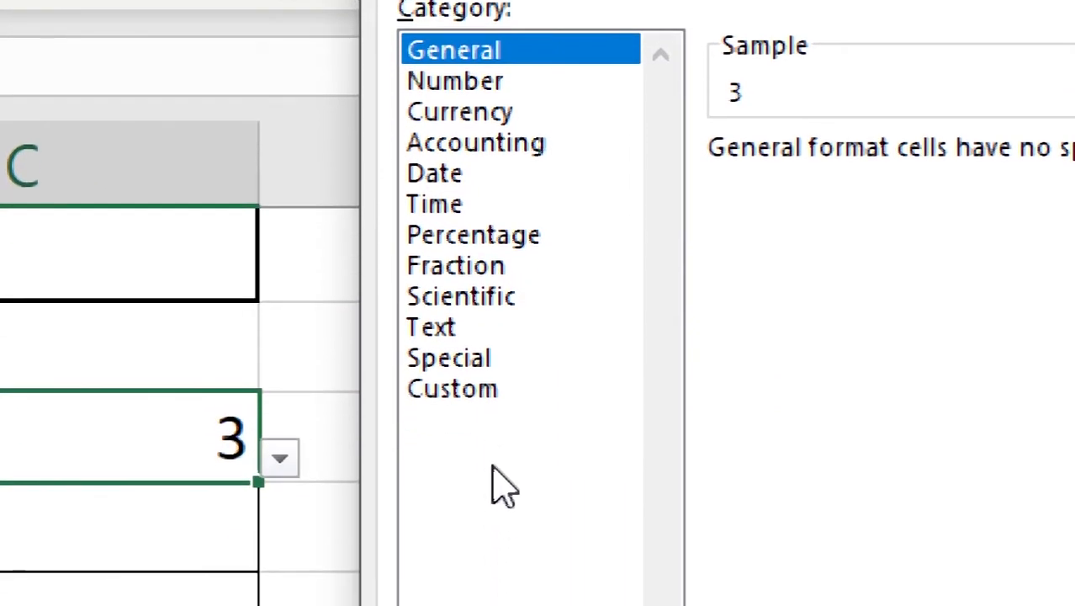
{"action": "left_click", "coordinate": [488, 395]}
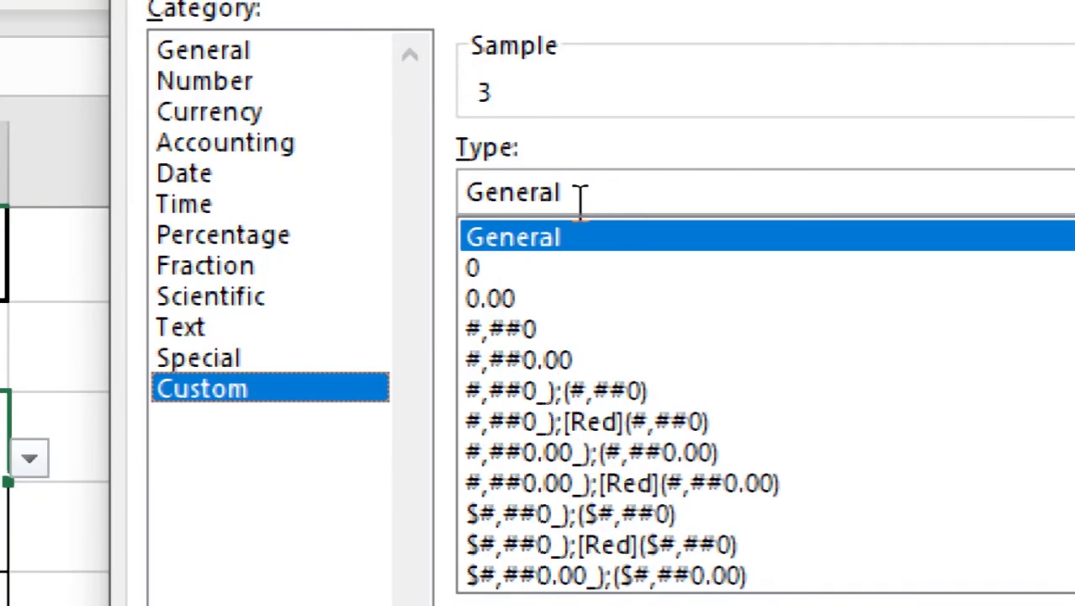
{"action": "left_click_drag", "start_coordinate": [855, 195], "coordinate": [704, 195]}
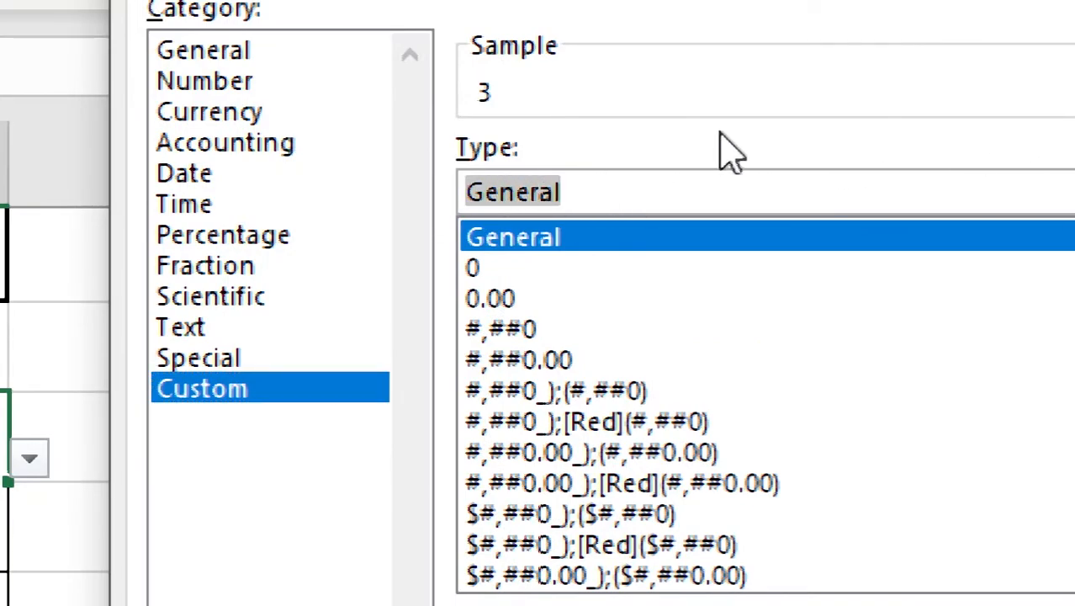
{"action": "type", "text": "\""}
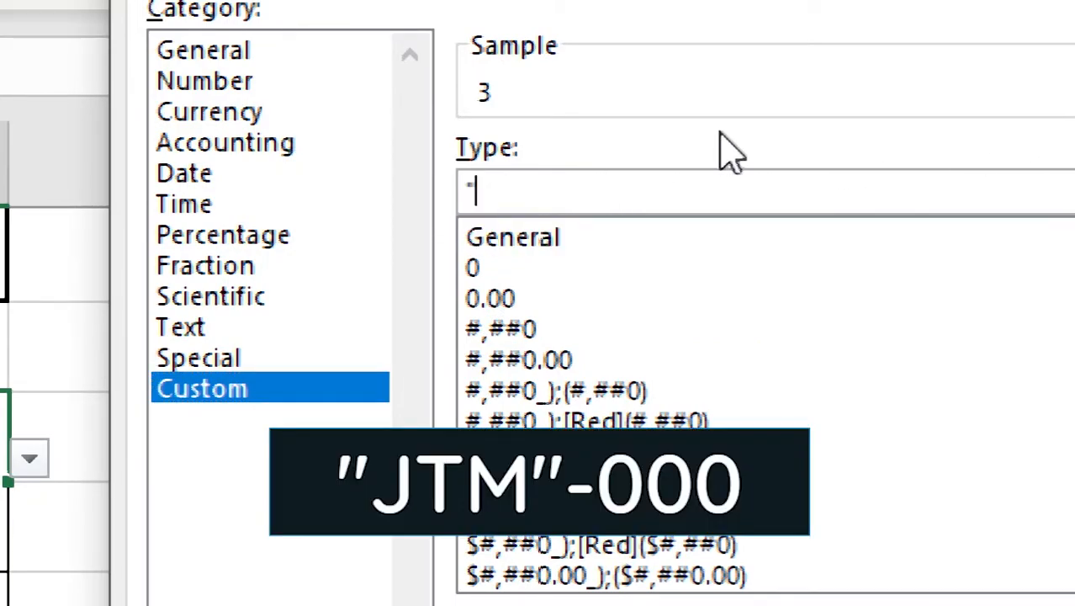
{"action": "type", "text": "JTM"}
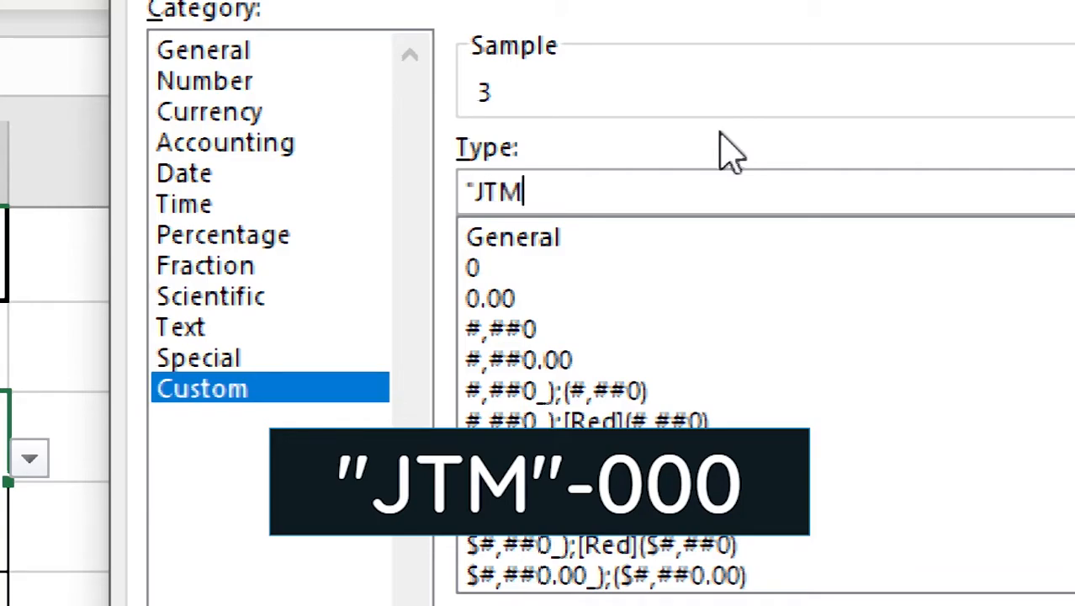
{"action": "type", "text": "\"-"}
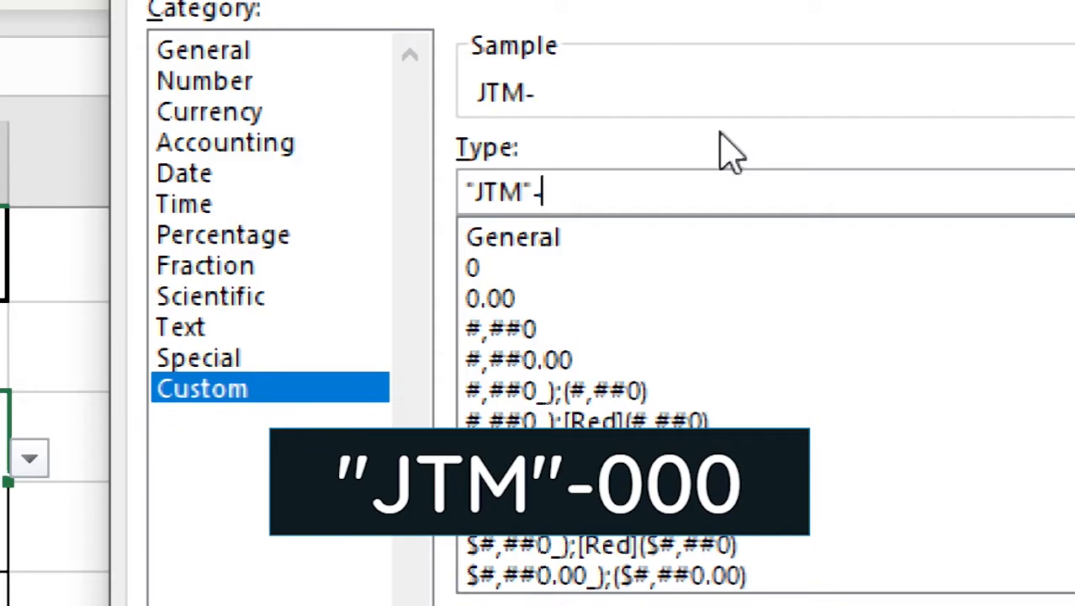
{"action": "type", "text": "000"}
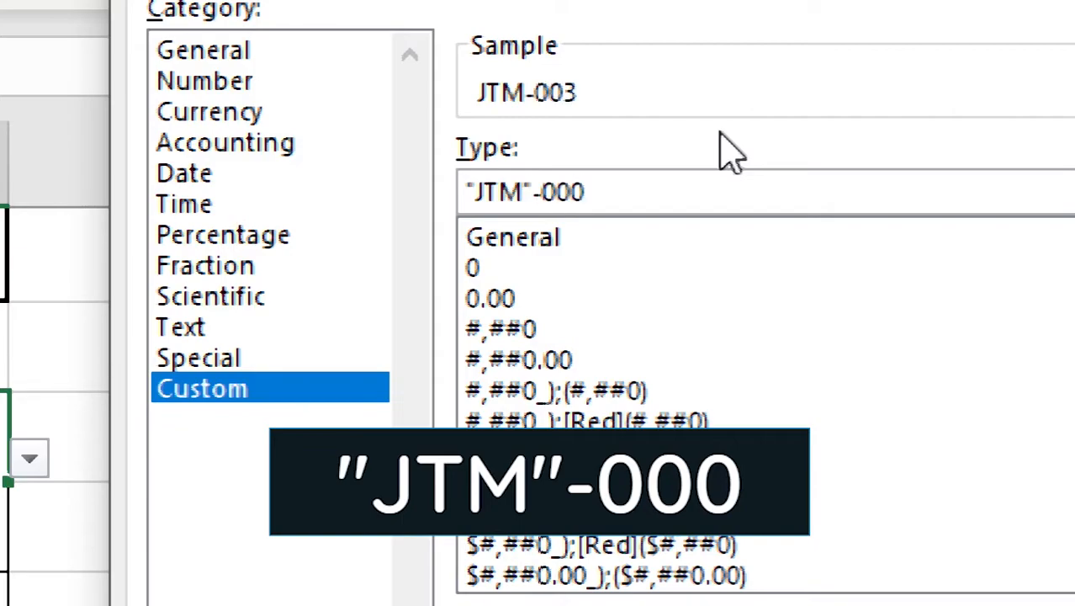
{"action": "left_click_drag", "start_coordinate": [478, 190], "coordinate": [466, 190]}
{"action": "left_click", "coordinate": [525, 192]}
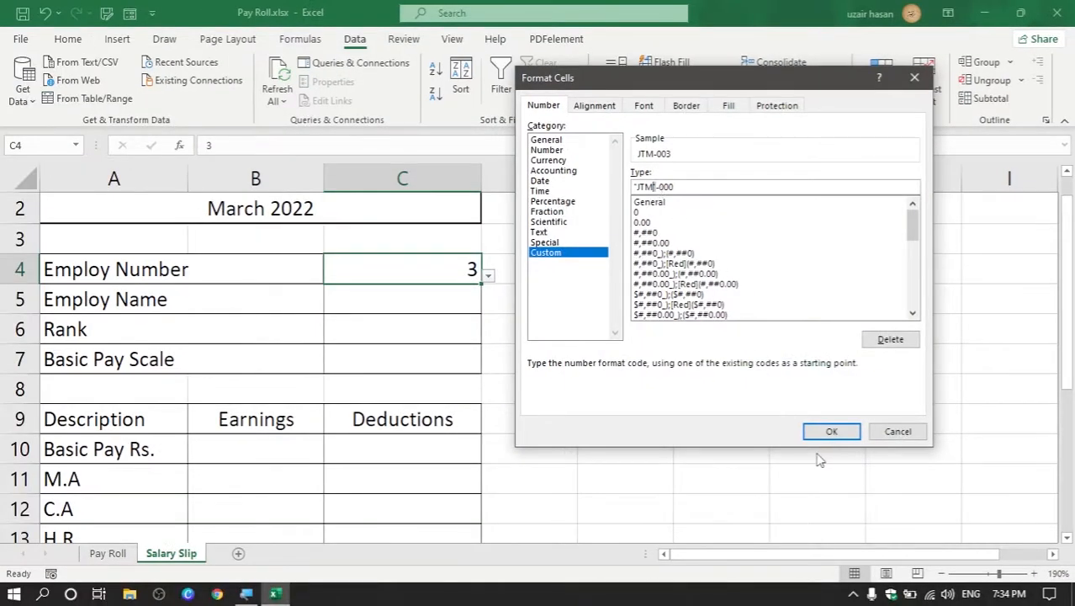
{"action": "left_click", "coordinate": [827, 433]}
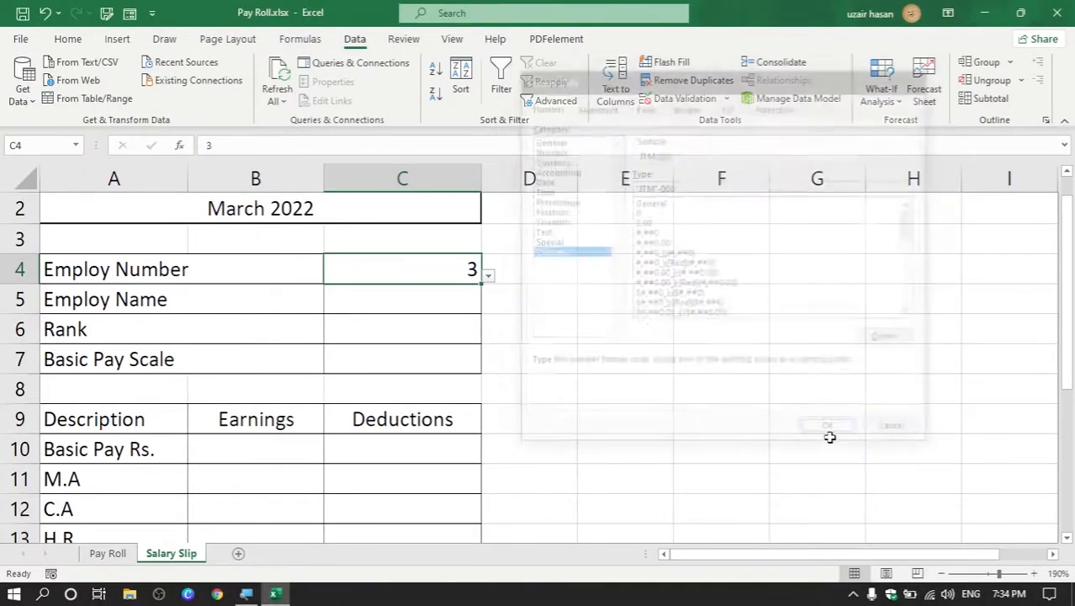
{"action": "left_click", "coordinate": [488, 278]}
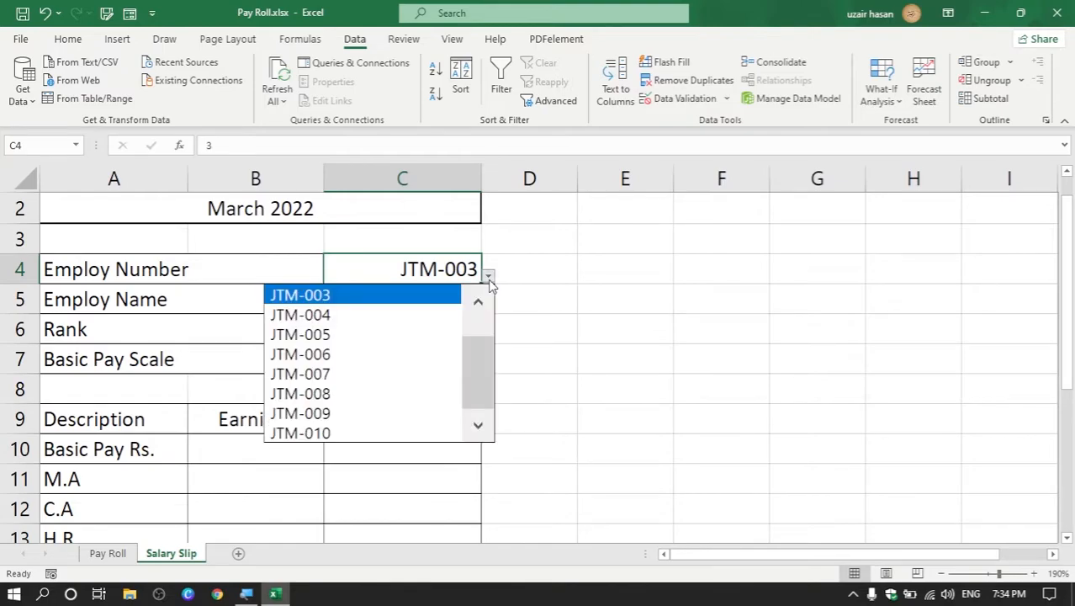
{"action": "left_click", "coordinate": [396, 414]}
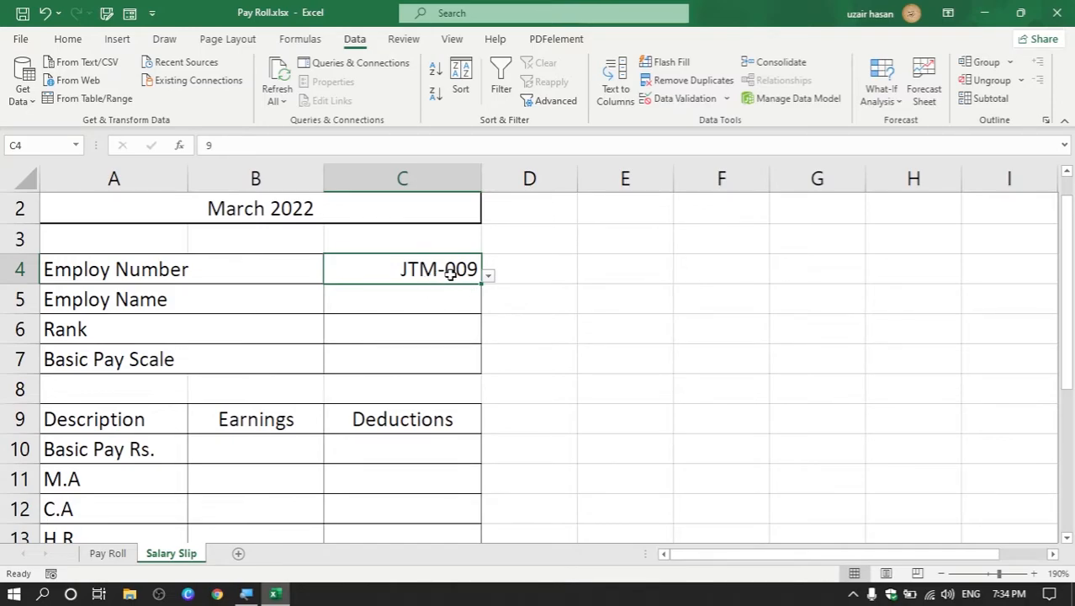
Step: Review the empty Employ Name, Rank and Basic Pay Scale cells C5:C7 against the Pay Roll sheet's columns
{"action": "left_click", "coordinate": [424, 305]}
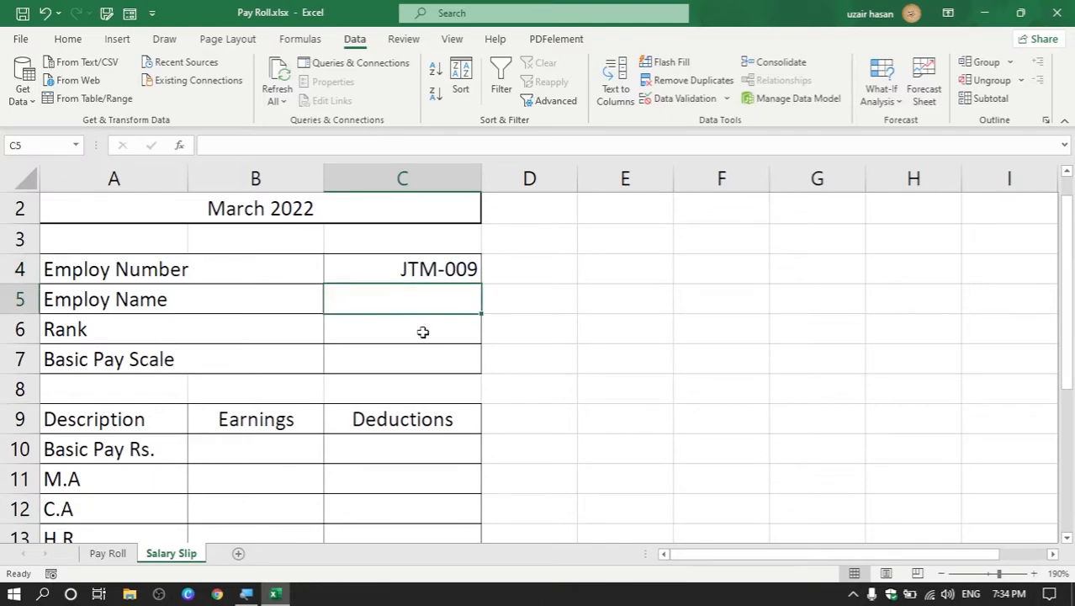
{"action": "left_click", "coordinate": [422, 331]}
{"action": "left_click", "coordinate": [426, 352]}
{"action": "left_click", "coordinate": [118, 555]}
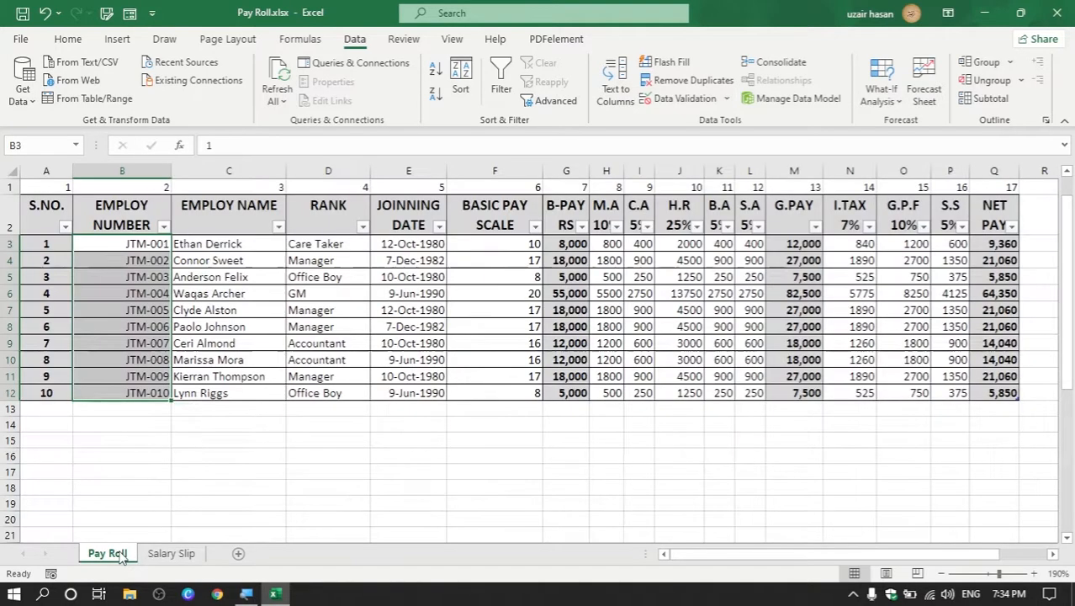
{"action": "left_click", "coordinate": [171, 553]}
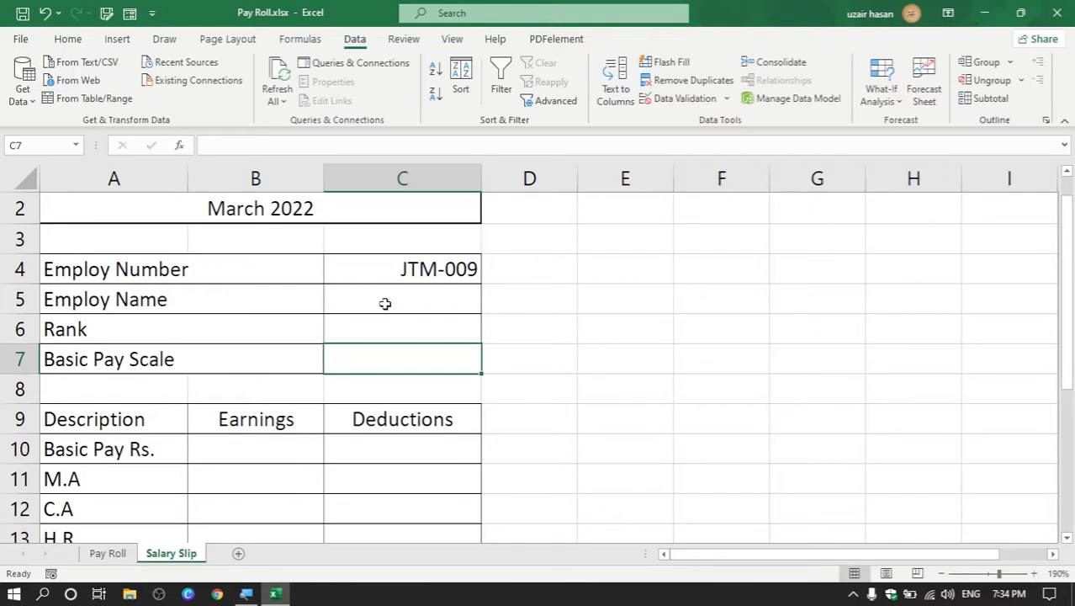
{"action": "left_click_drag", "start_coordinate": [385, 305], "coordinate": [374, 366]}
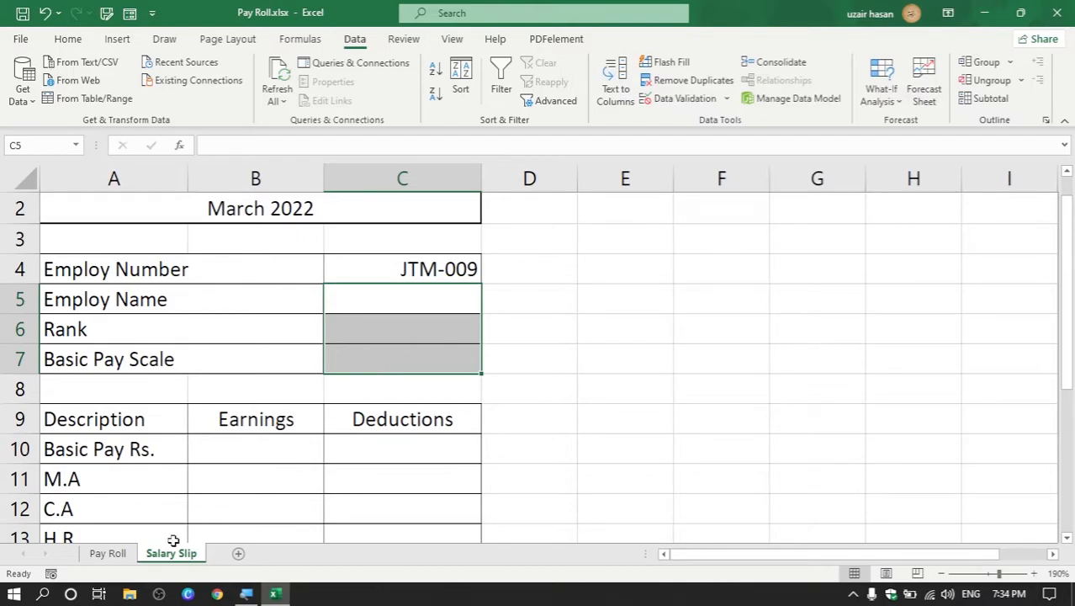
Step: Select the payroll table A2:Q12 on the Pay Roll sheet, check its table name, and return to Employ Name on the Salary Slip
{"action": "left_click", "coordinate": [106, 554]}
{"action": "left_click_drag", "start_coordinate": [46, 229], "coordinate": [982, 395]}
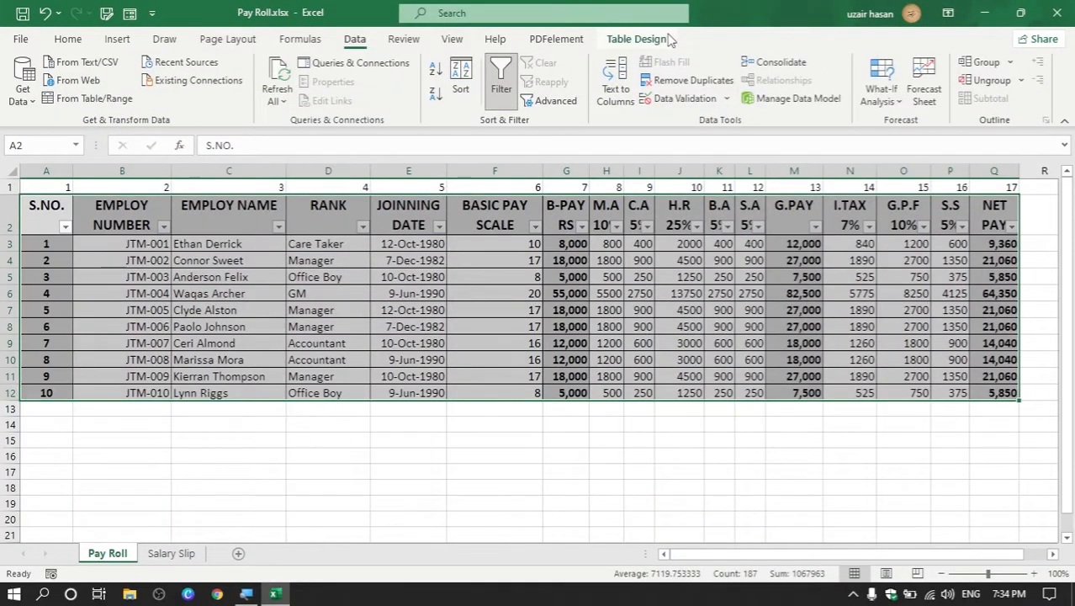
{"action": "left_click", "coordinate": [664, 39]}
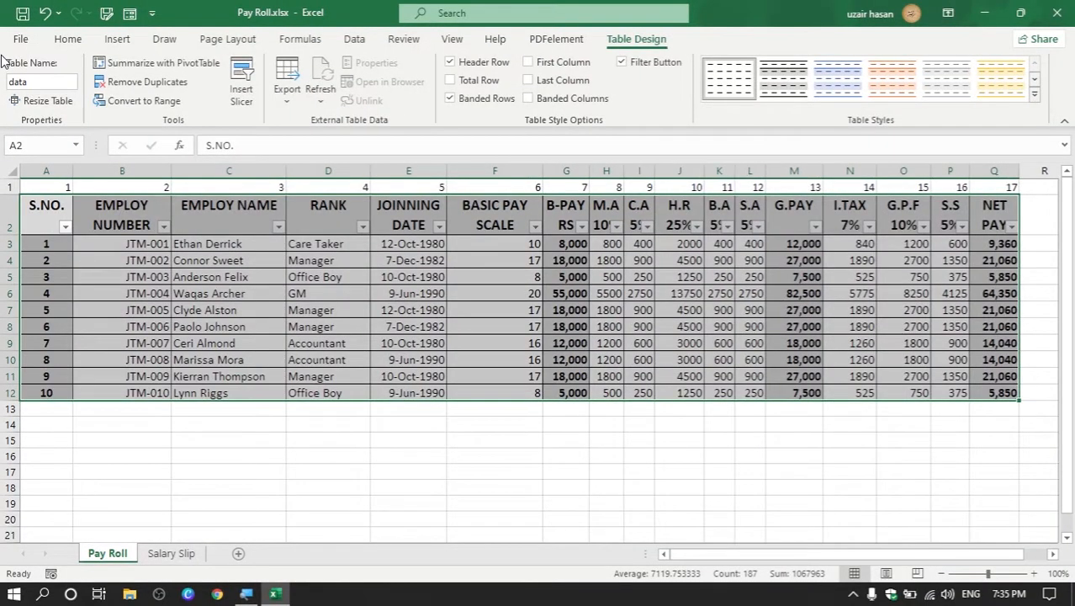
{"action": "left_click", "coordinate": [175, 553]}
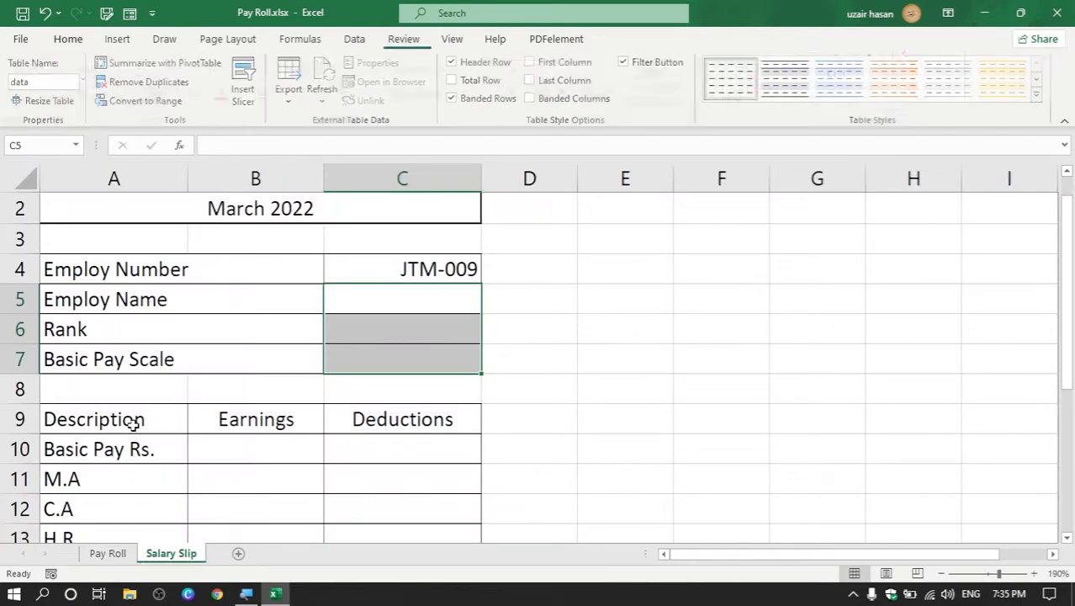
{"action": "left_click", "coordinate": [135, 302]}
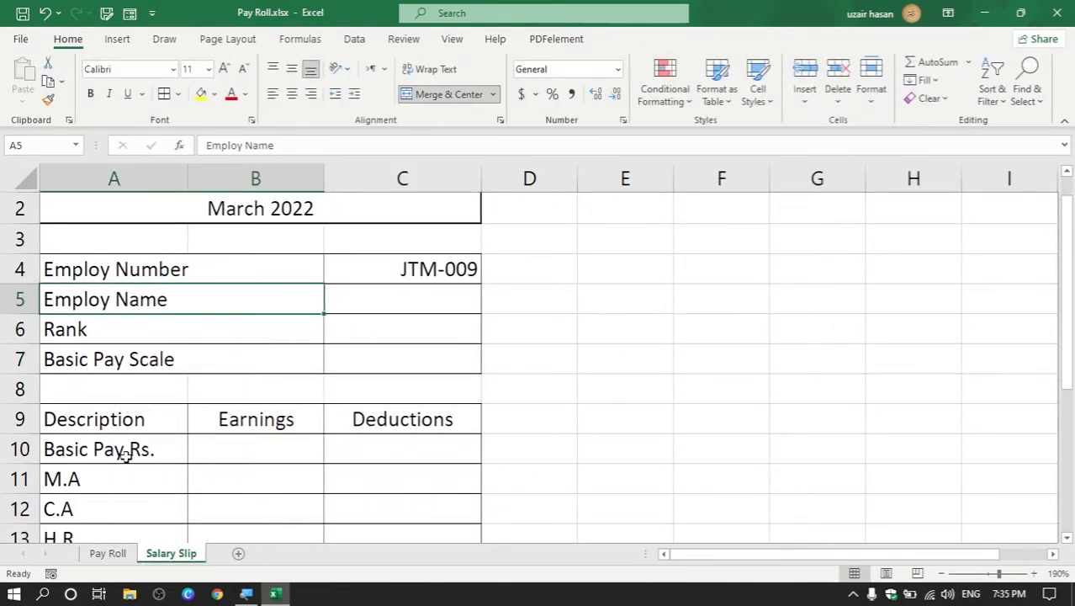
Step: Check the column numbers above Employ Name, Rank and Basic Pay Scale on the Pay Roll sheet, and return to the Salary Slip
{"action": "left_click", "coordinate": [108, 558]}
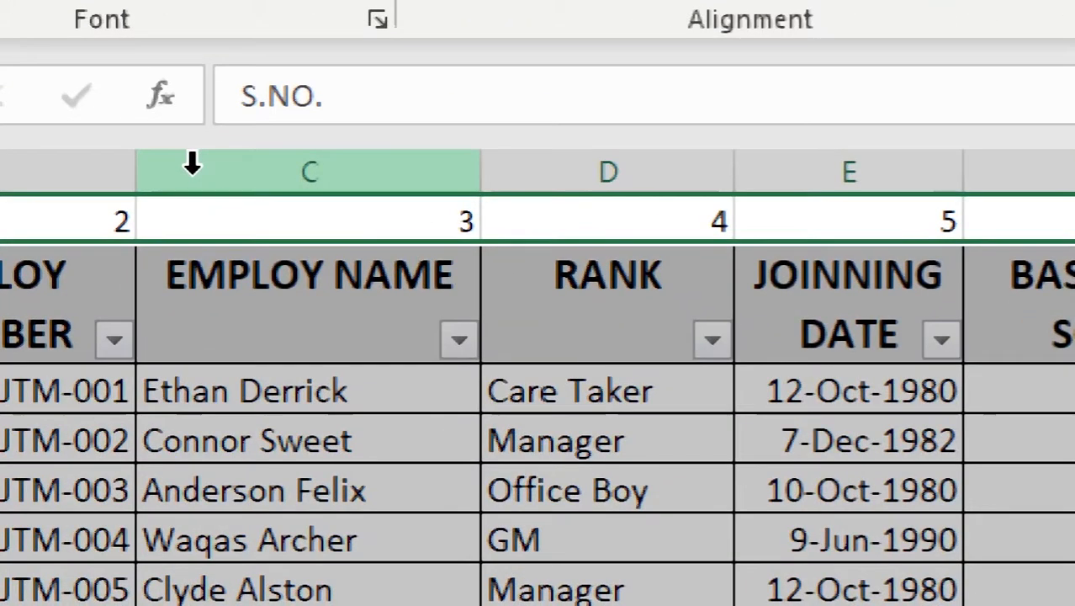
{"action": "left_click", "coordinate": [222, 229]}
{"action": "left_click", "coordinate": [231, 188]}
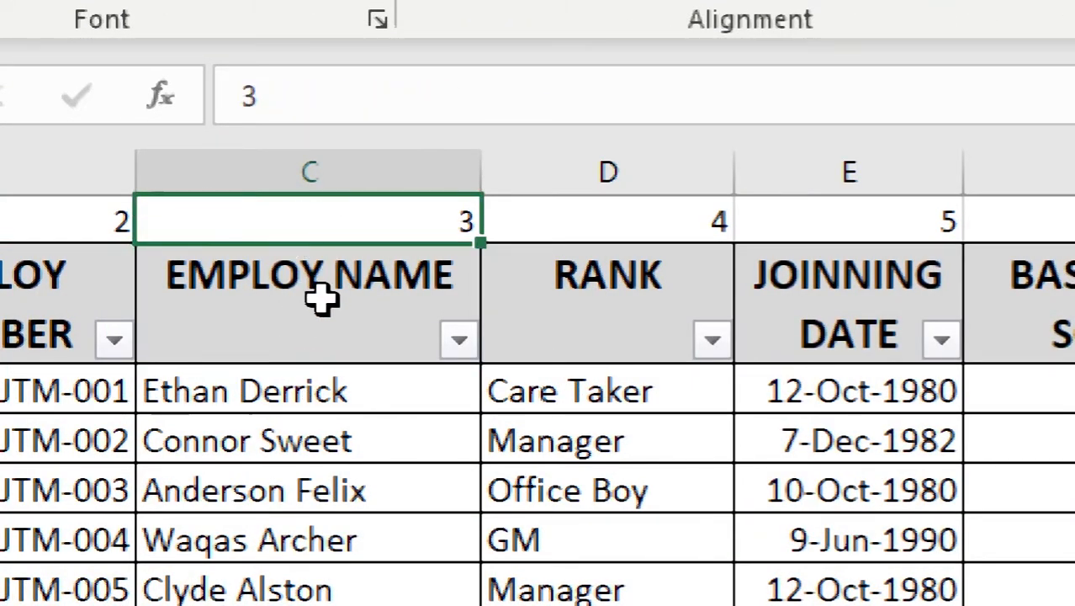
{"action": "left_click", "coordinate": [290, 331]}
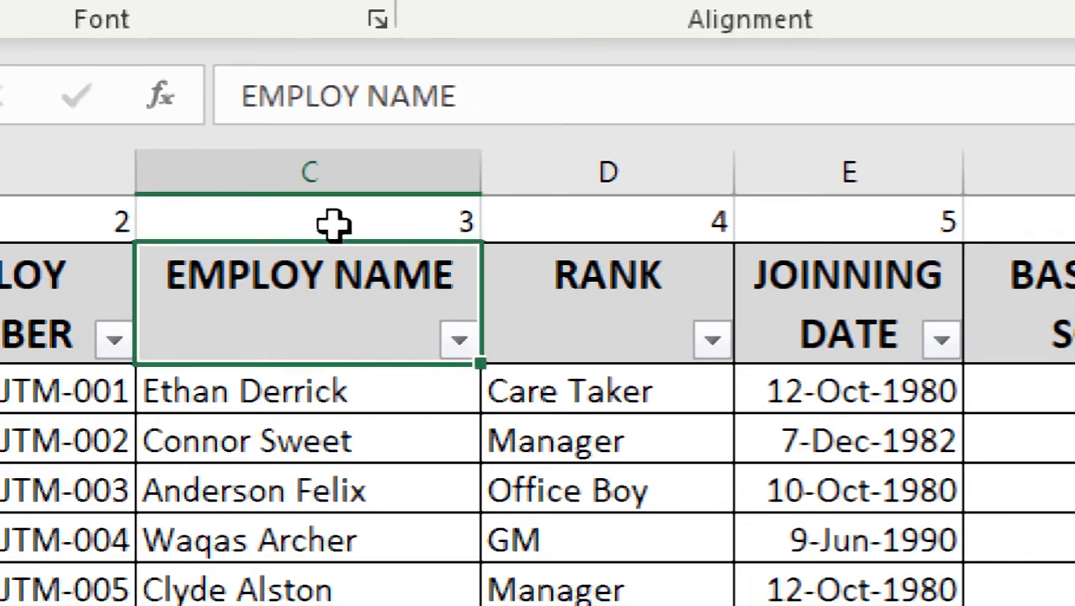
{"action": "left_click", "coordinate": [306, 215]}
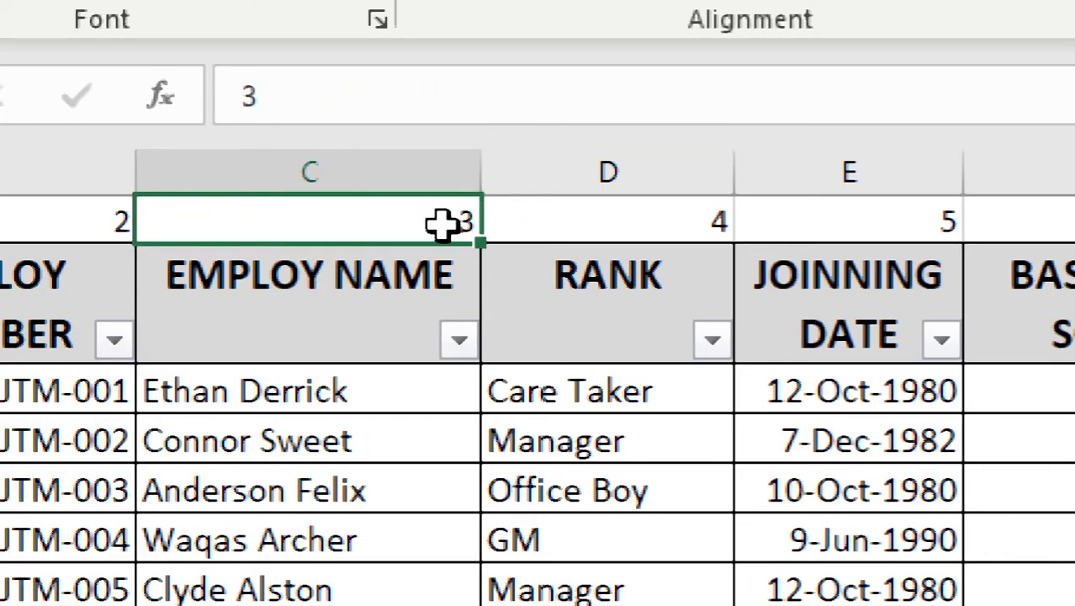
{"action": "left_click", "coordinate": [577, 314]}
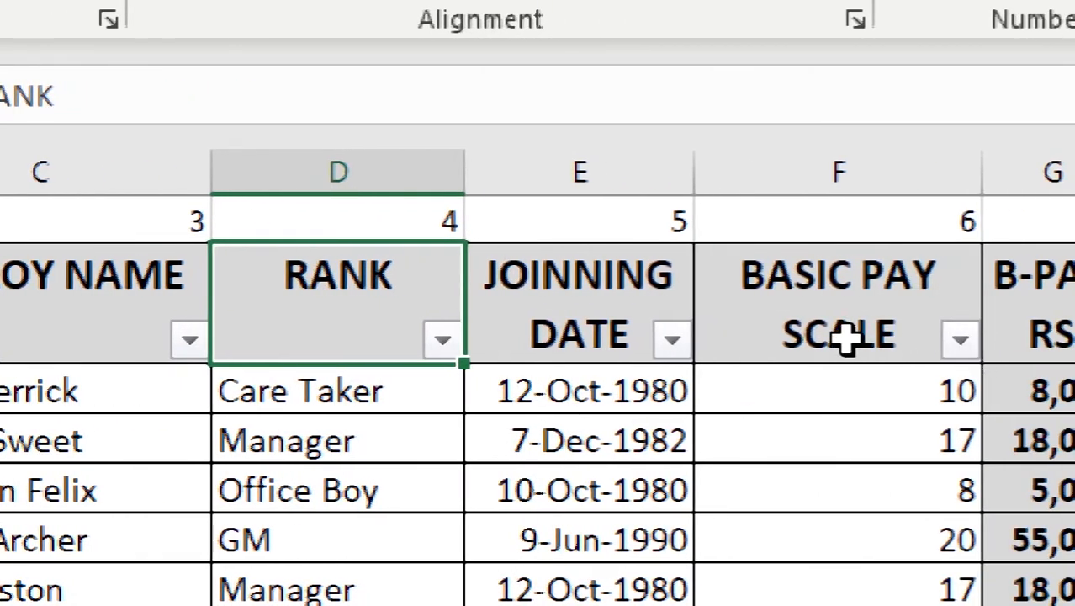
{"action": "left_click", "coordinate": [856, 337]}
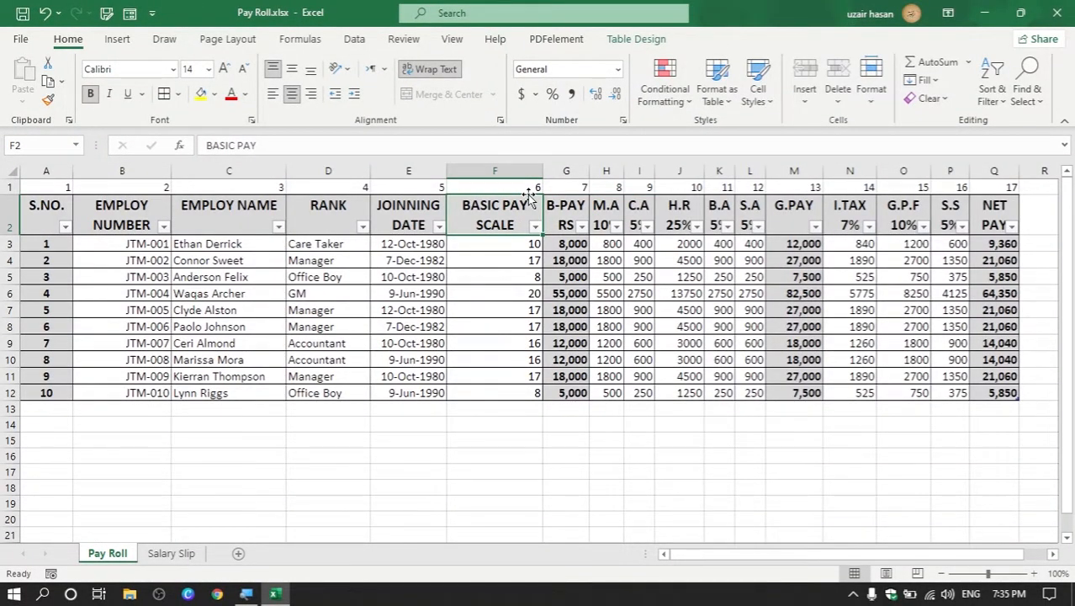
{"action": "left_click", "coordinate": [171, 552]}
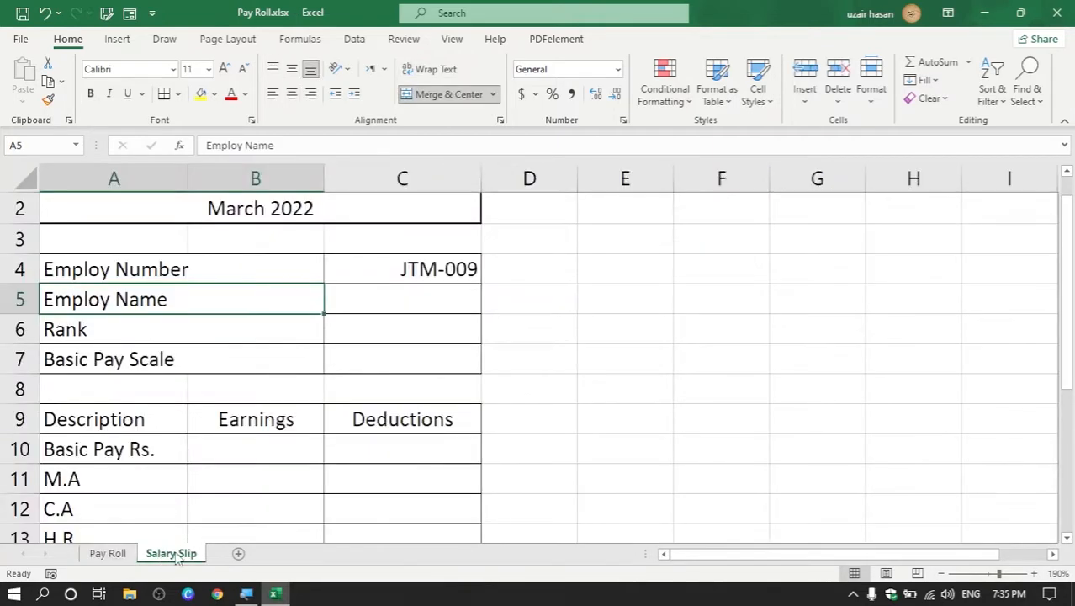
Step: Enter =VLOOKUP(C4,data,3) in the Employ Name cell C5 and widen column C to fit the full name
{"action": "left_click", "coordinate": [393, 303]}
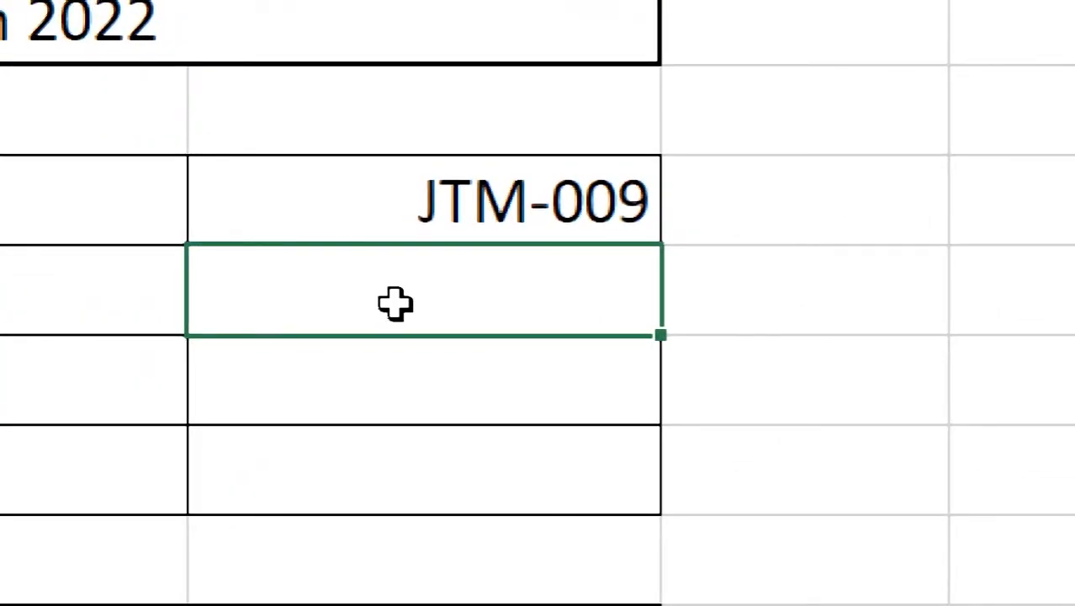
{"action": "type", "text": "="}
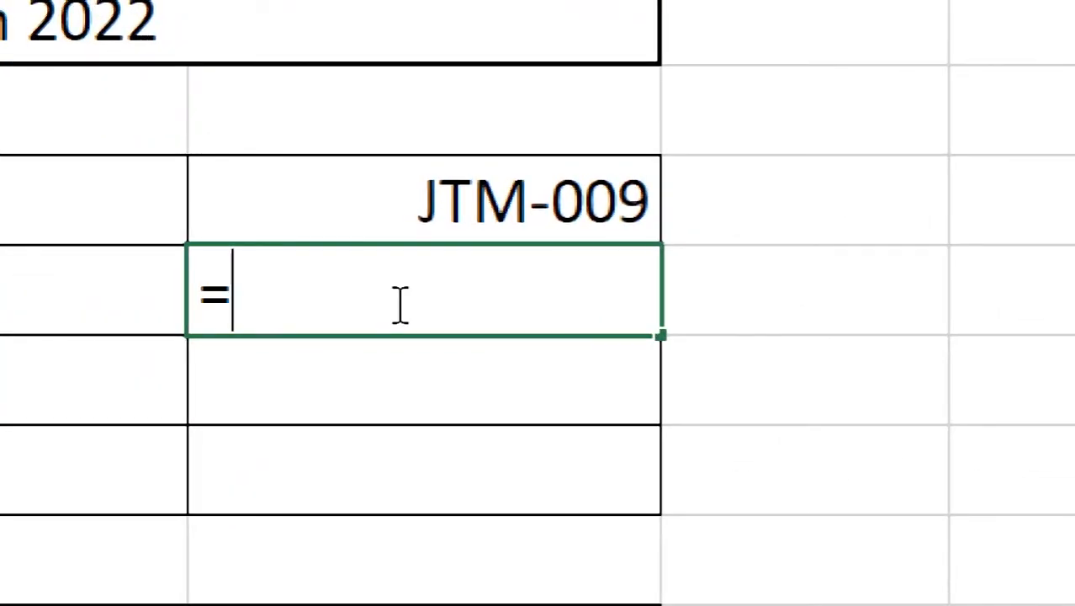
{"action": "type", "text": "VL"}
{"action": "key", "text": "Tab"}
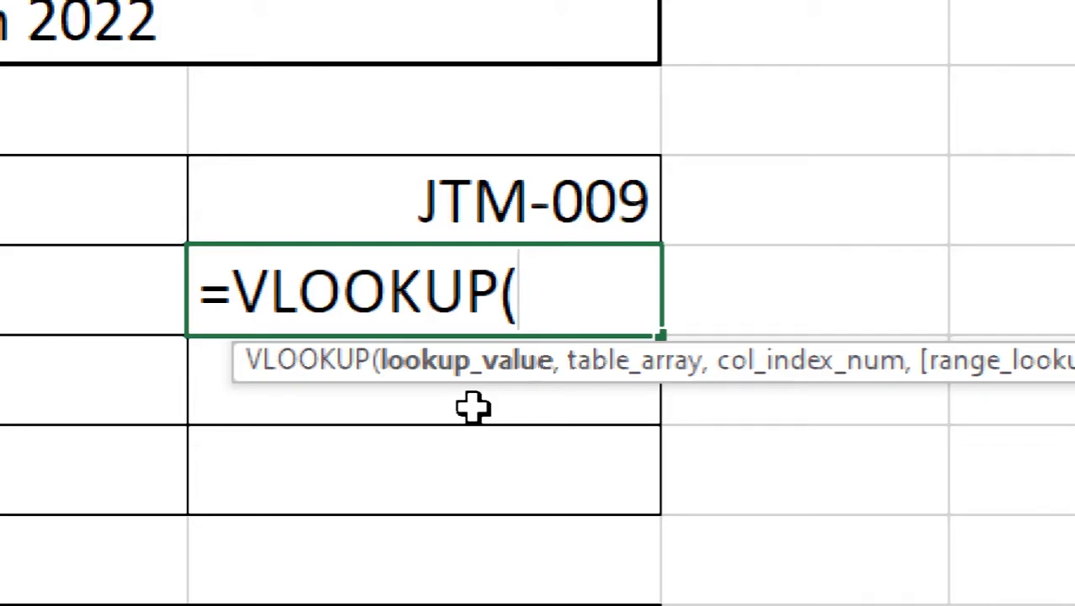
{"action": "left_click", "coordinate": [511, 209]}
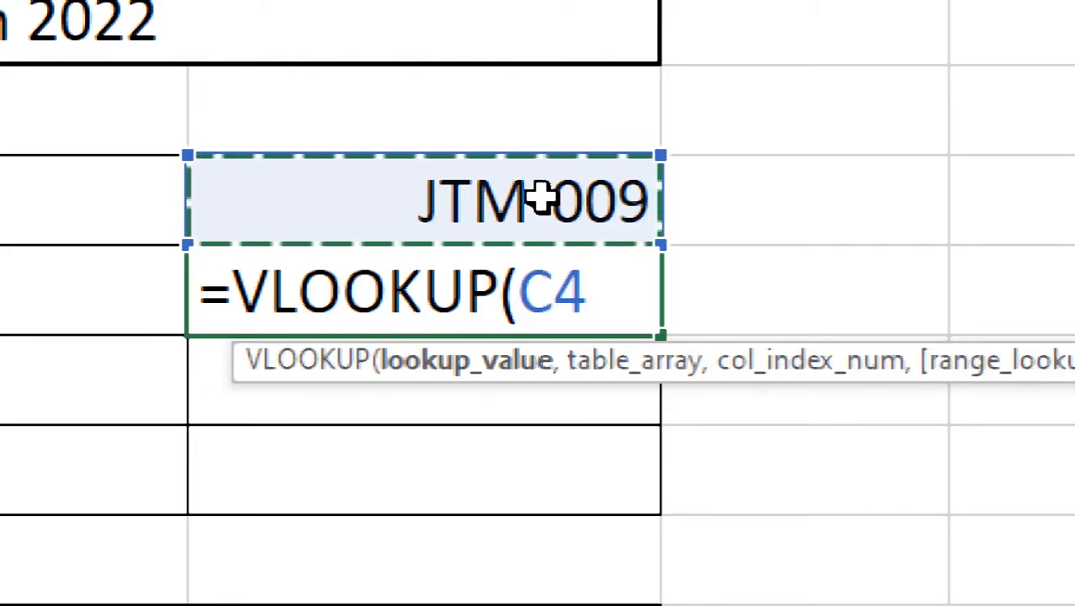
{"action": "type", "text": ","}
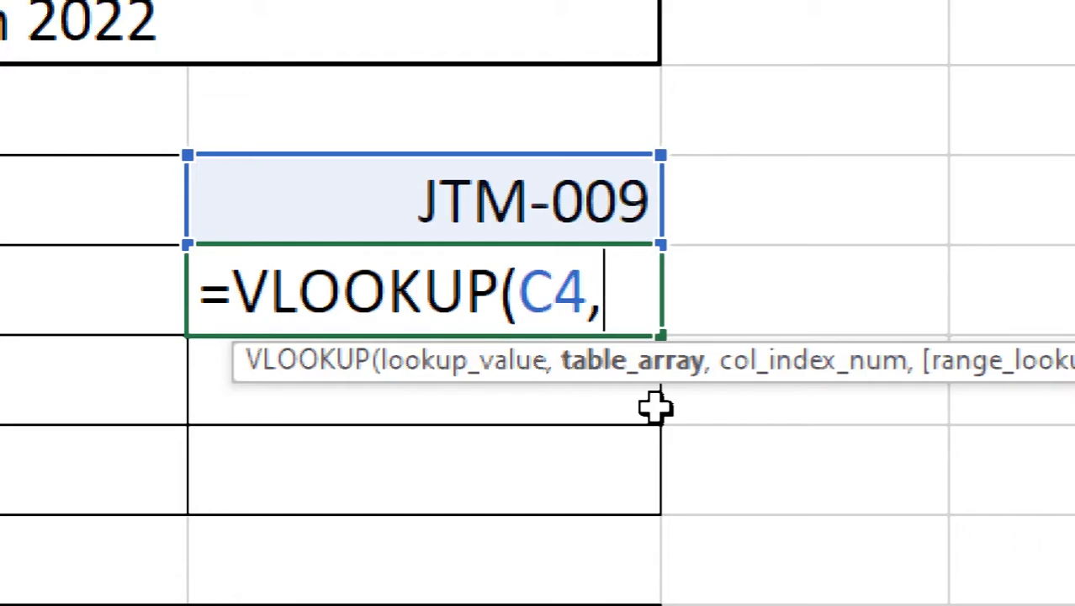
{"action": "type", "text": "data"}
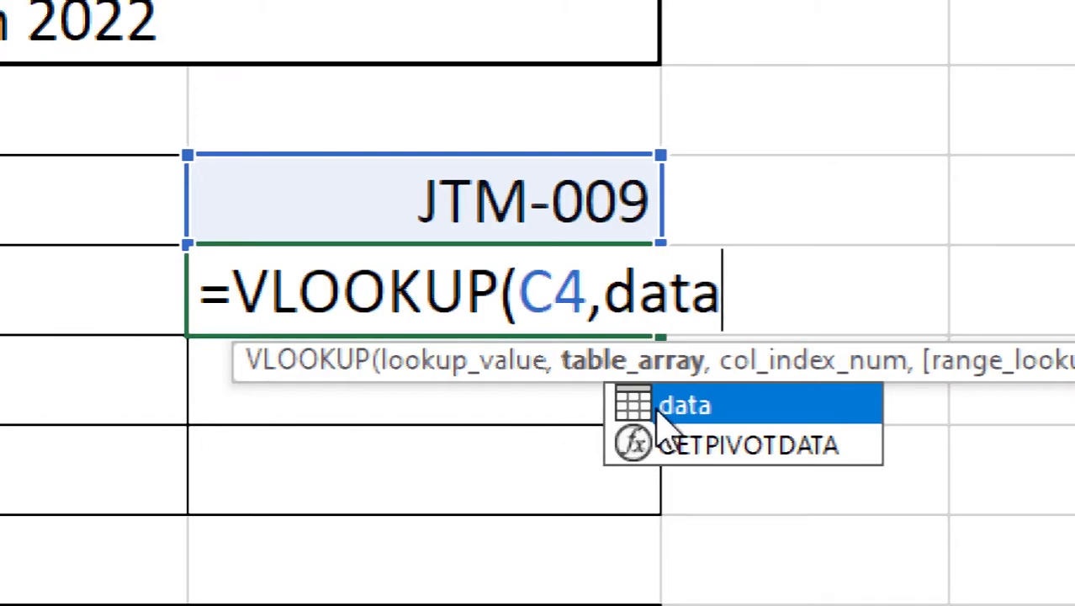
{"action": "type", "text": ","}
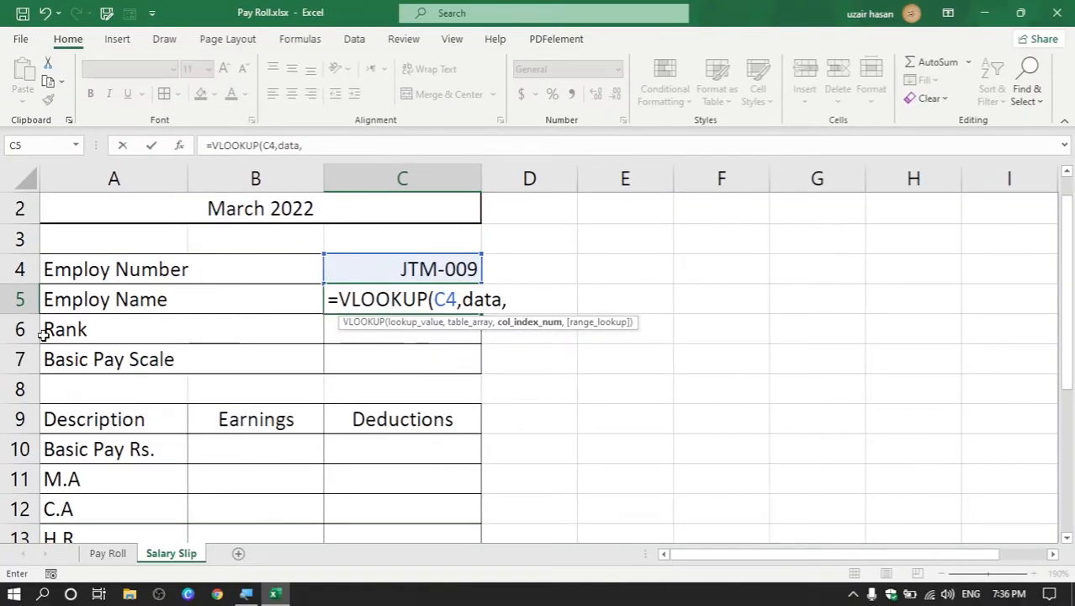
{"action": "type", "text": "3)"}
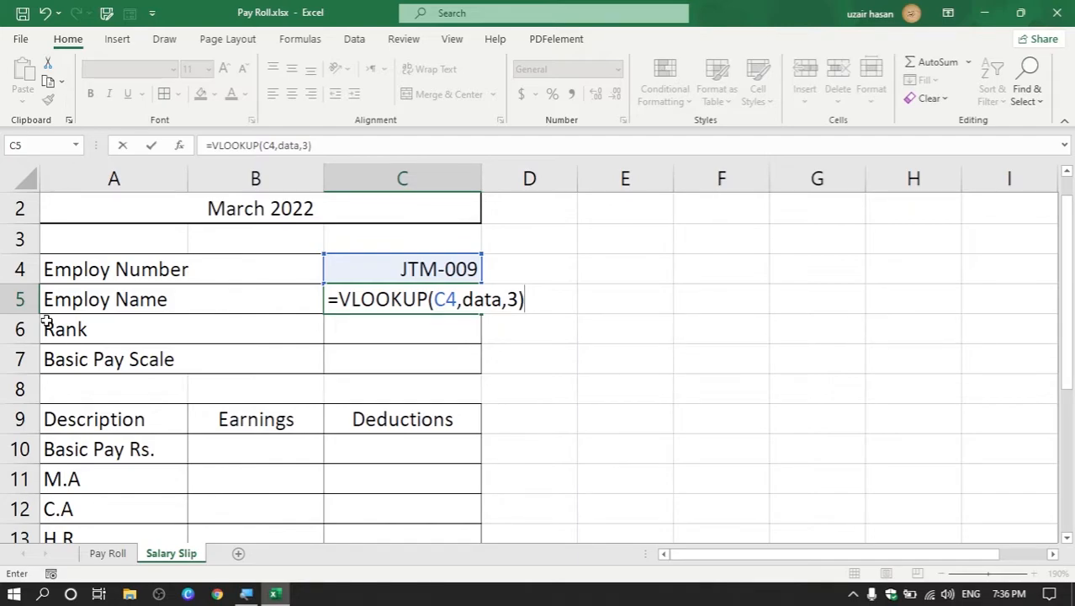
{"action": "key", "text": "Return"}
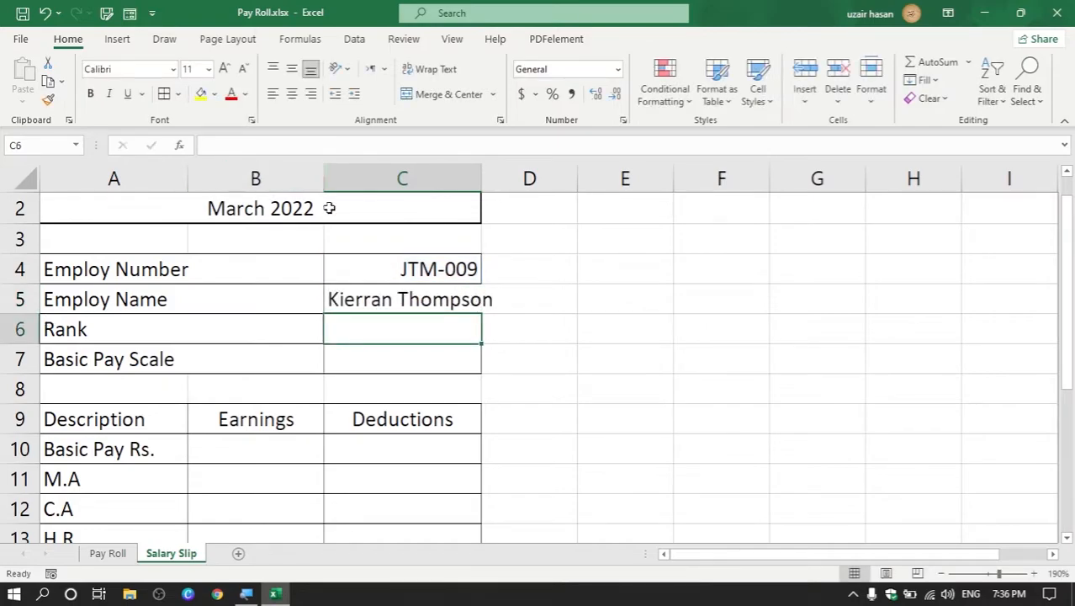
{"action": "left_click_drag", "start_coordinate": [482, 179], "coordinate": [537, 180]}
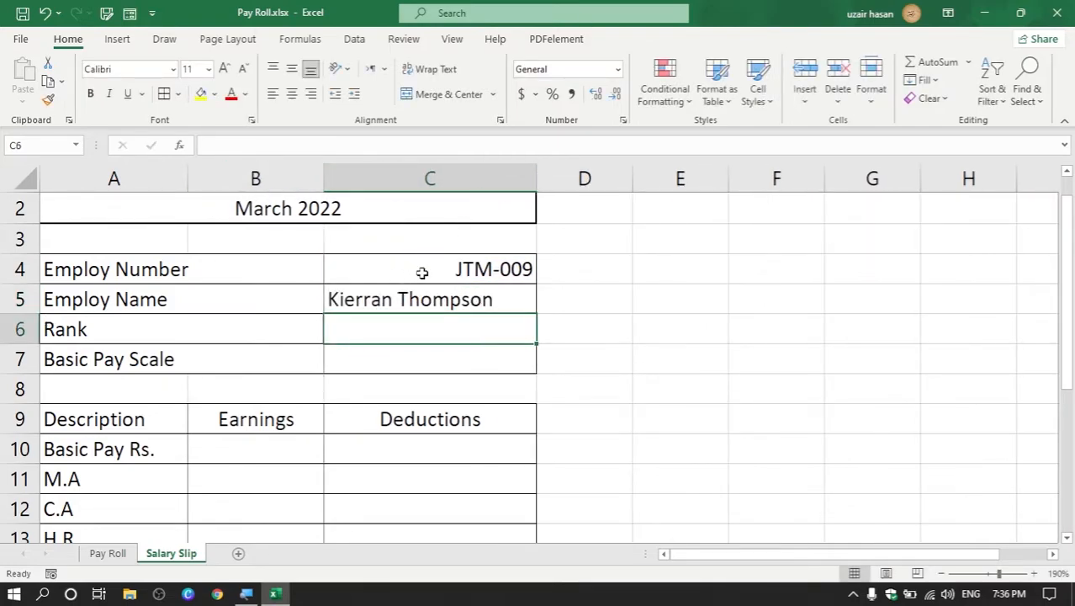
Step: Clear the employee number in C4 and check how the Employ Name lookup in C5 responds to the empty cell
{"action": "left_click", "coordinate": [420, 272]}
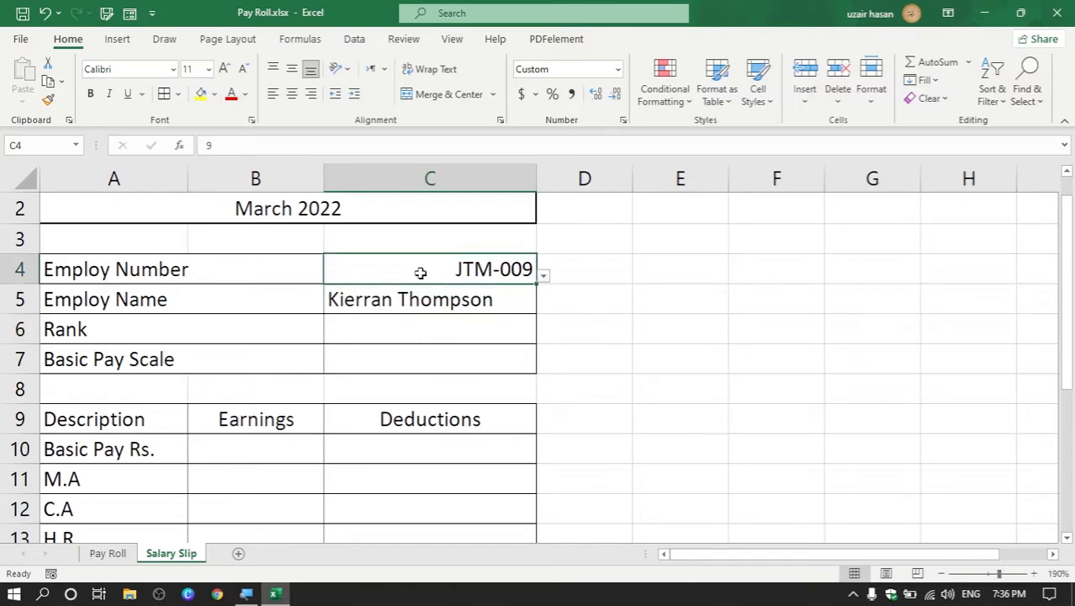
{"action": "key", "text": "Delete"}
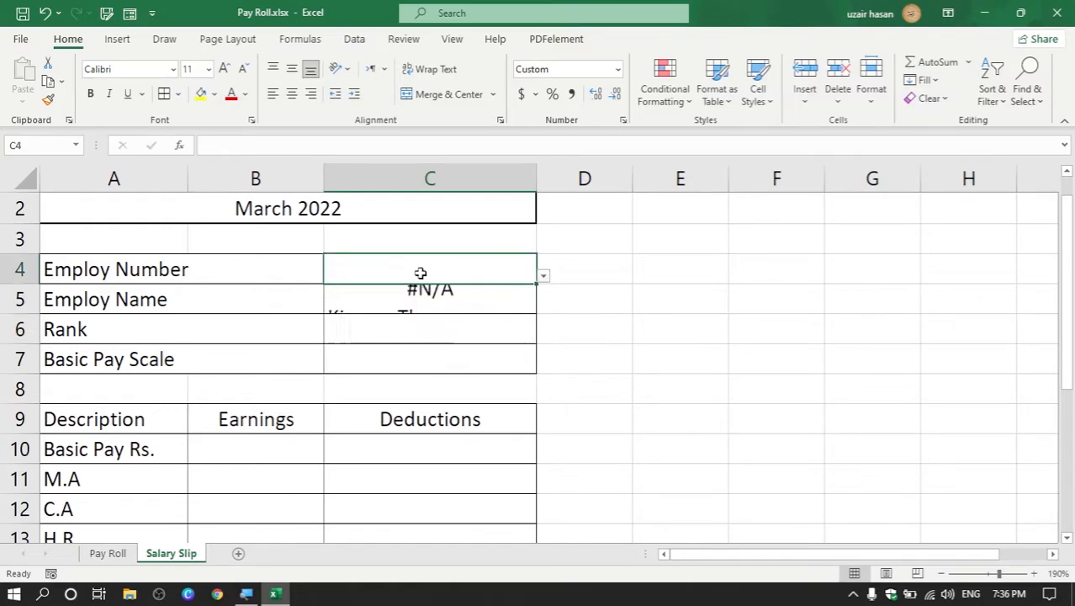
{"action": "left_click", "coordinate": [543, 276]}
{"action": "left_click", "coordinate": [492, 270]}
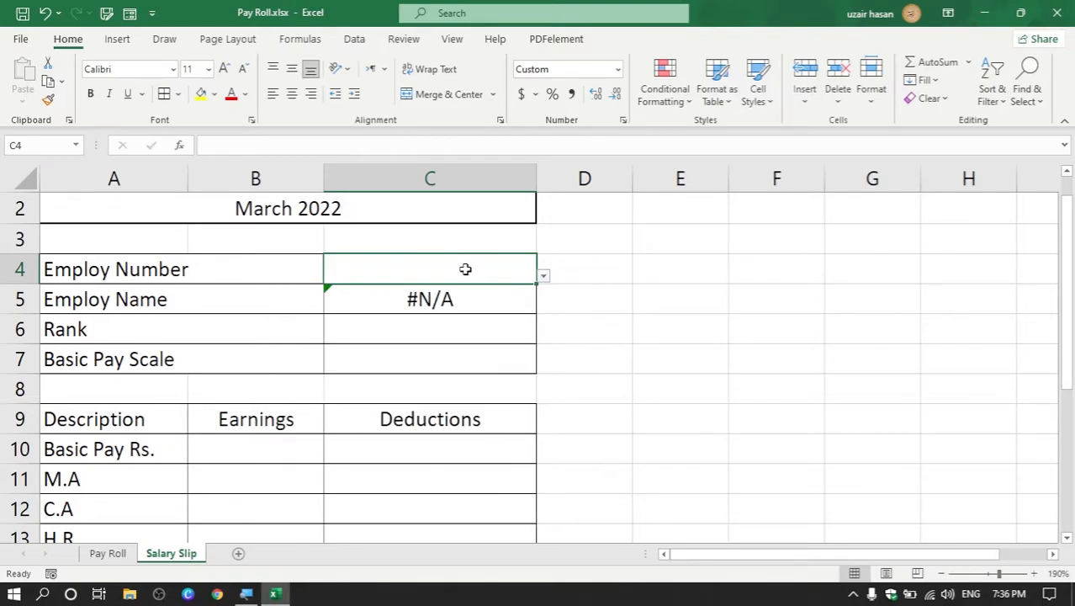
{"action": "left_click", "coordinate": [464, 301]}
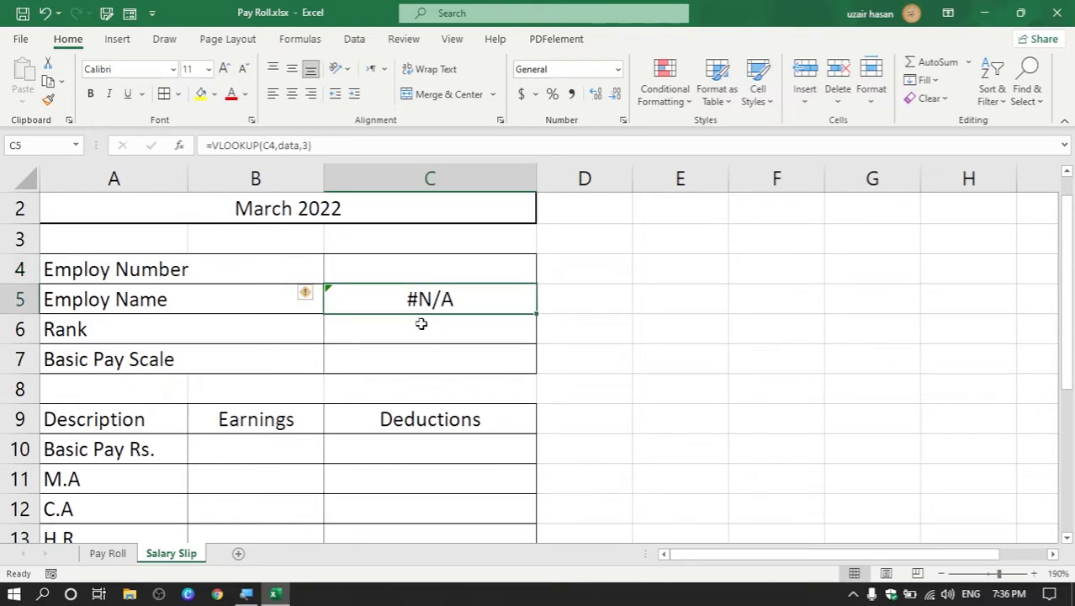
{"action": "left_click", "coordinate": [418, 268]}
{"action": "left_click", "coordinate": [417, 300]}
Step: Choose the seventh employee number from the drop-down list in C4
{"action": "left_click", "coordinate": [490, 264]}
{"action": "left_click", "coordinate": [543, 275]}
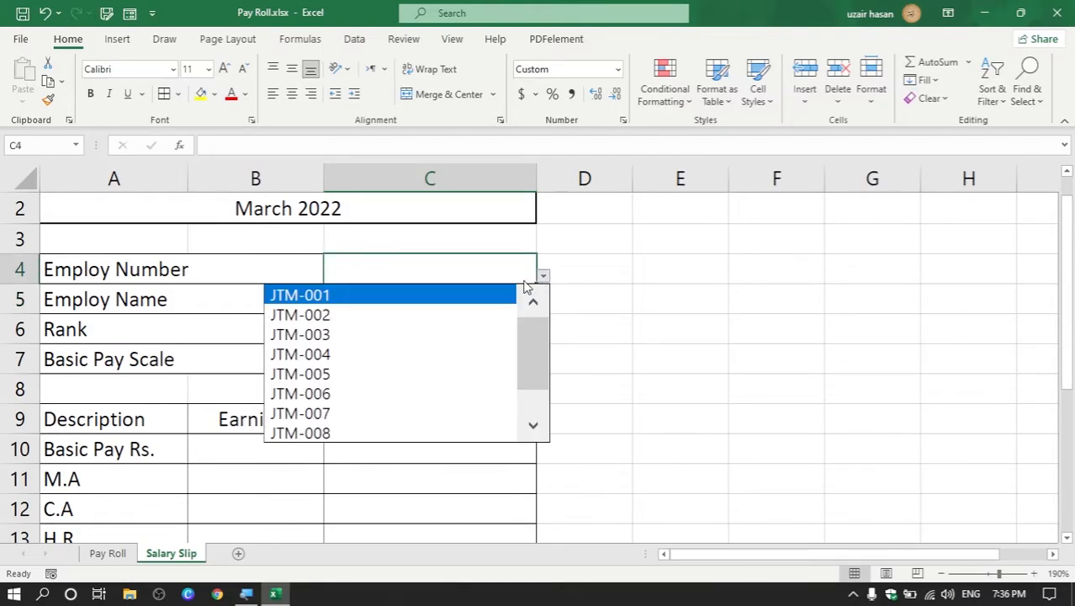
{"action": "left_click", "coordinate": [407, 411]}
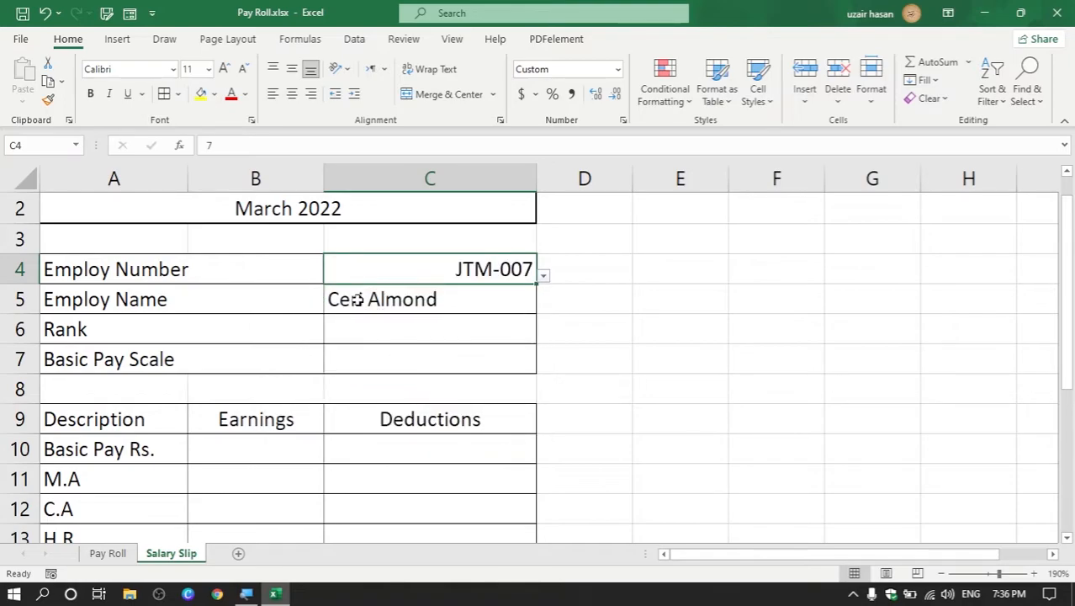
Step: Wrap the Employ Name lookup in C5 with IFERROR returning blank text, making it =IFERROR(VLOOKUP(C4,data,3),"")
{"action": "double_click", "coordinate": [418, 300]}
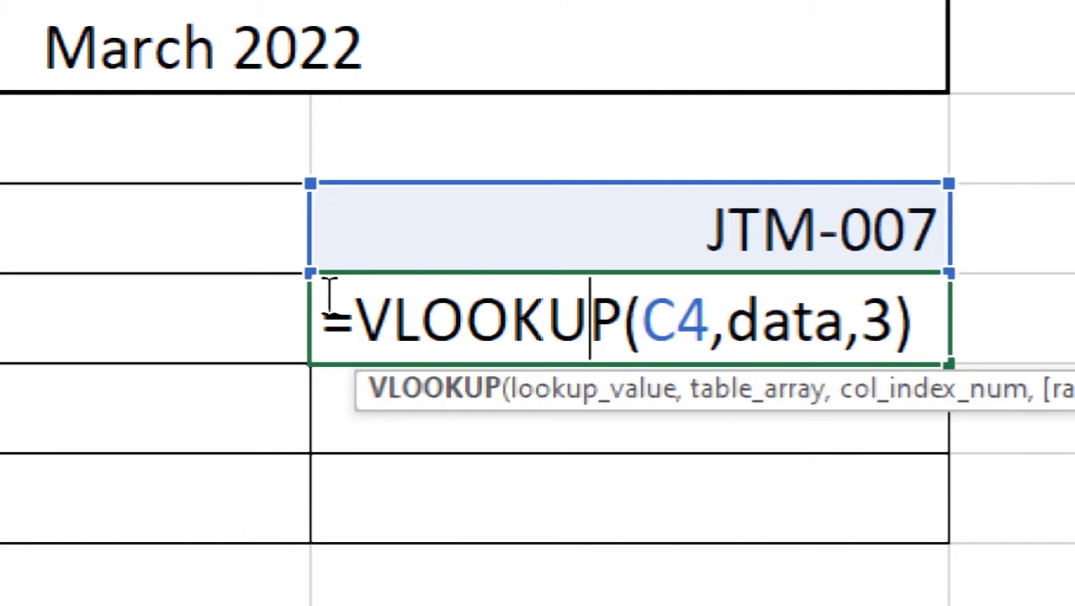
{"action": "left_click", "coordinate": [360, 319]}
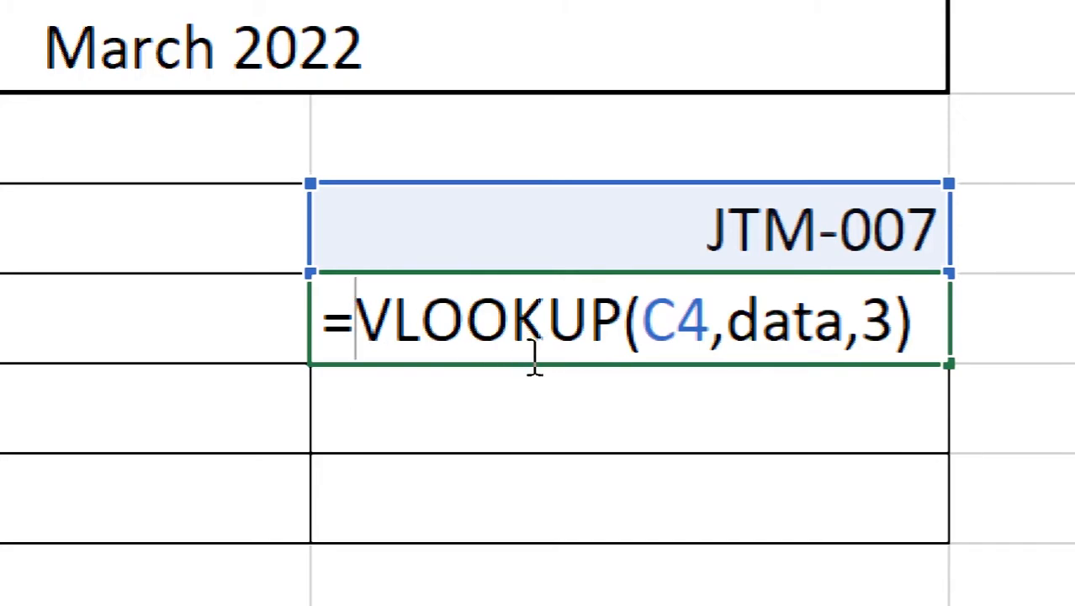
{"action": "type", "text": "if"}
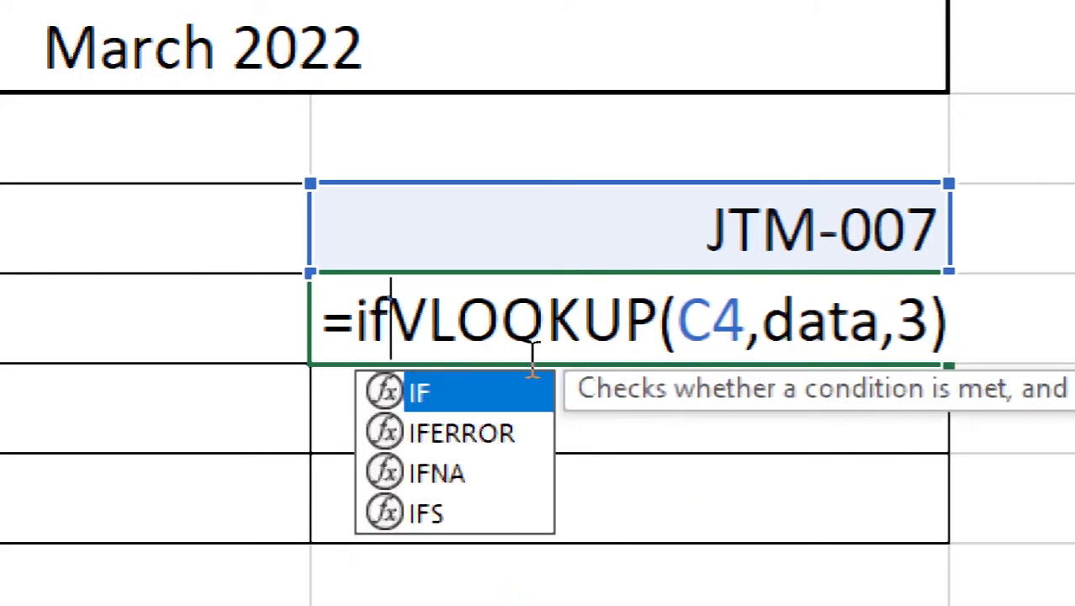
{"action": "key", "text": "Down"}
{"action": "key", "text": "Tab"}
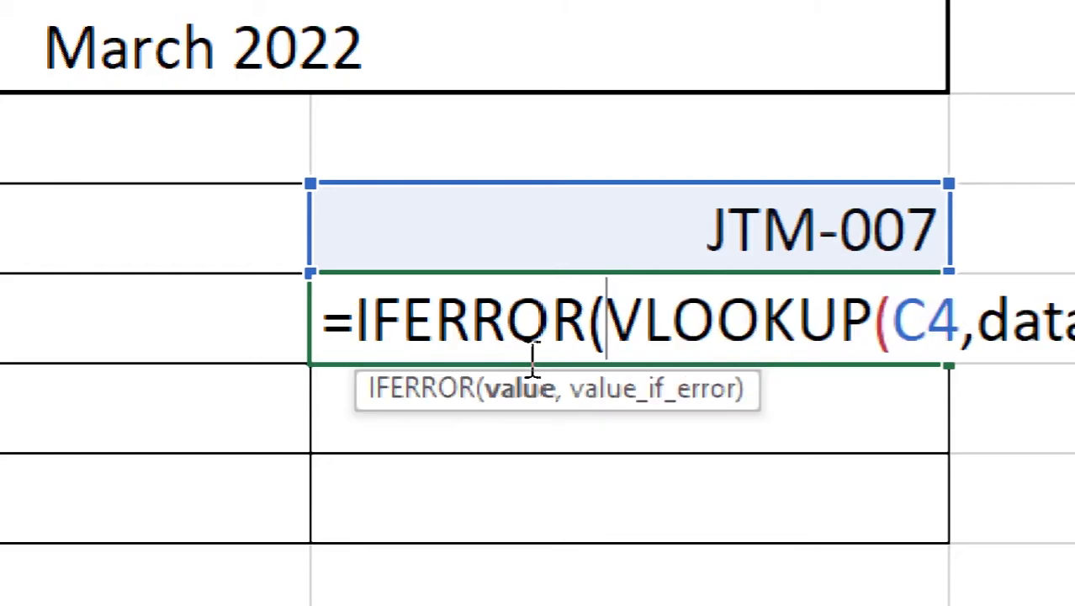
{"action": "left_click_drag", "start_coordinate": [353, 320], "coordinate": [600, 323]}
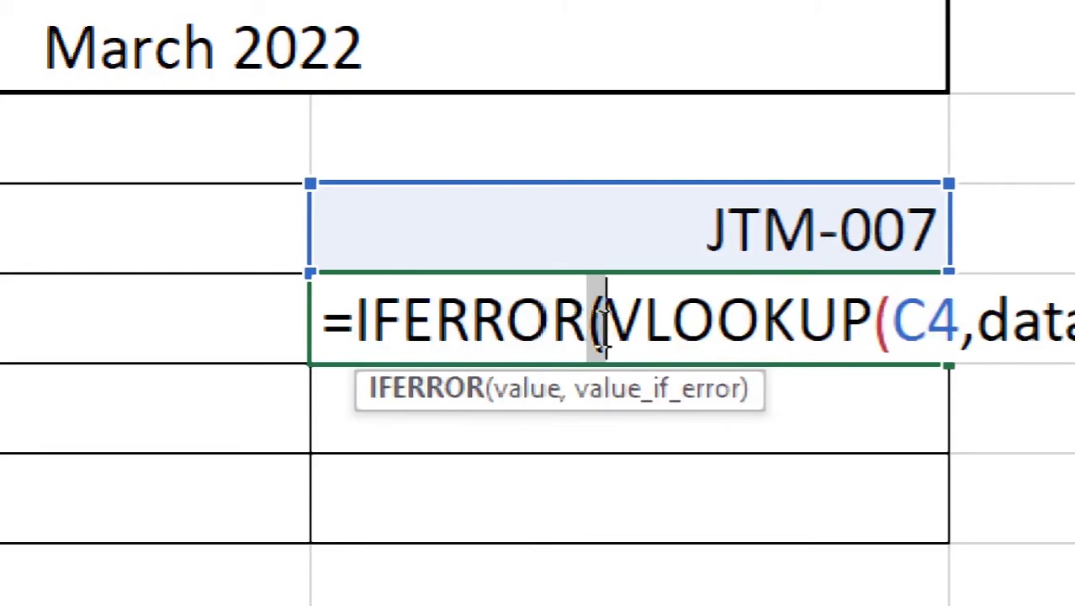
{"action": "left_click", "coordinate": [988, 323]}
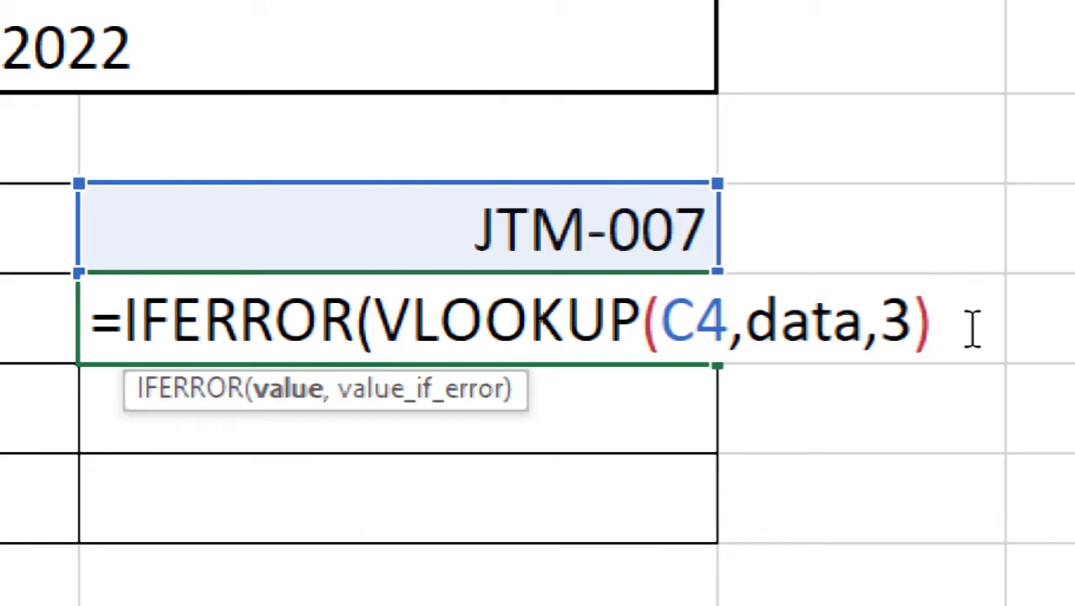
{"action": "type", "text": ",\""}
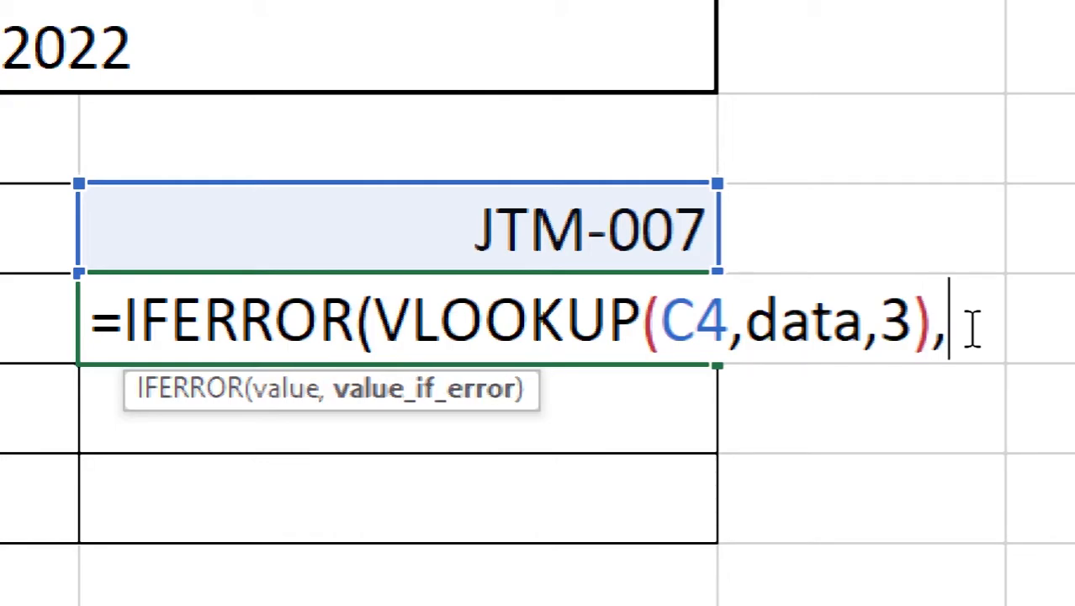
{"action": "type", "text": "\""}
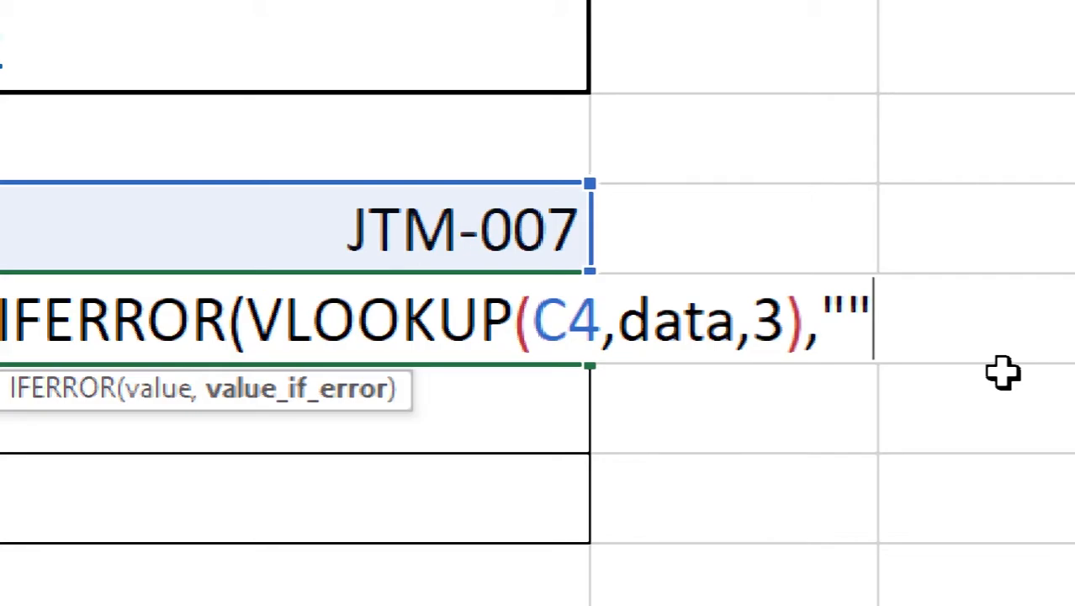
{"action": "left_click", "coordinate": [245, 319]}
{"action": "left_click", "coordinate": [912, 319]}
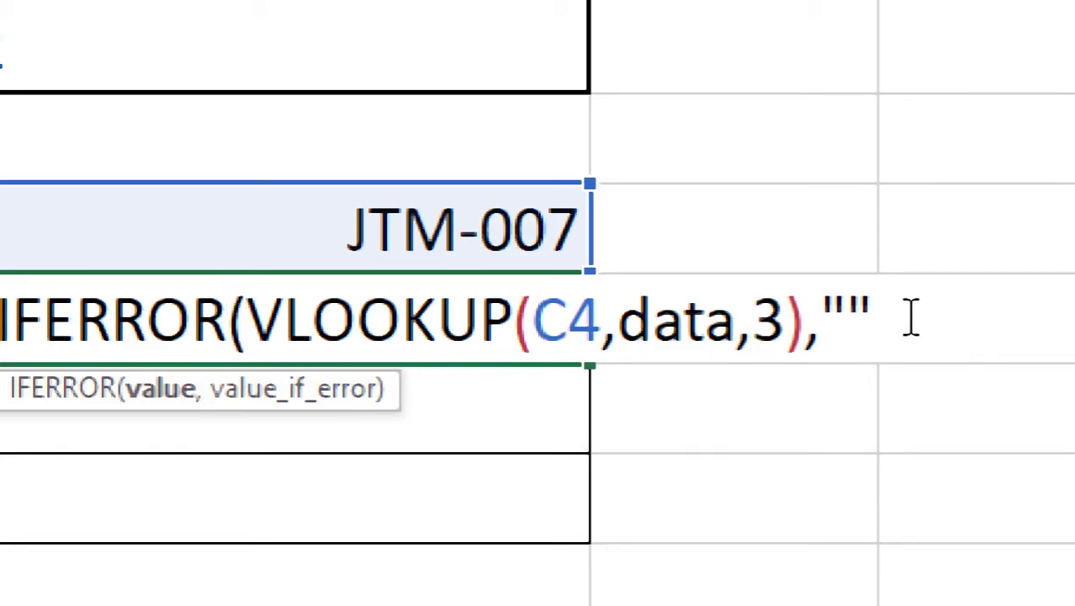
{"action": "type", "text": ")"}
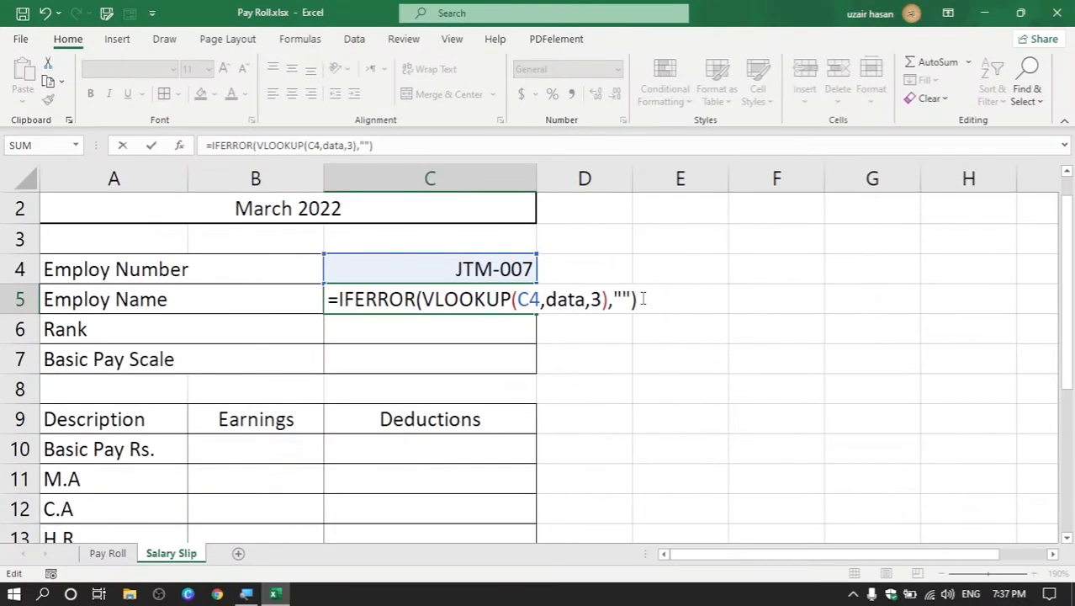
{"action": "key", "text": "Return"}
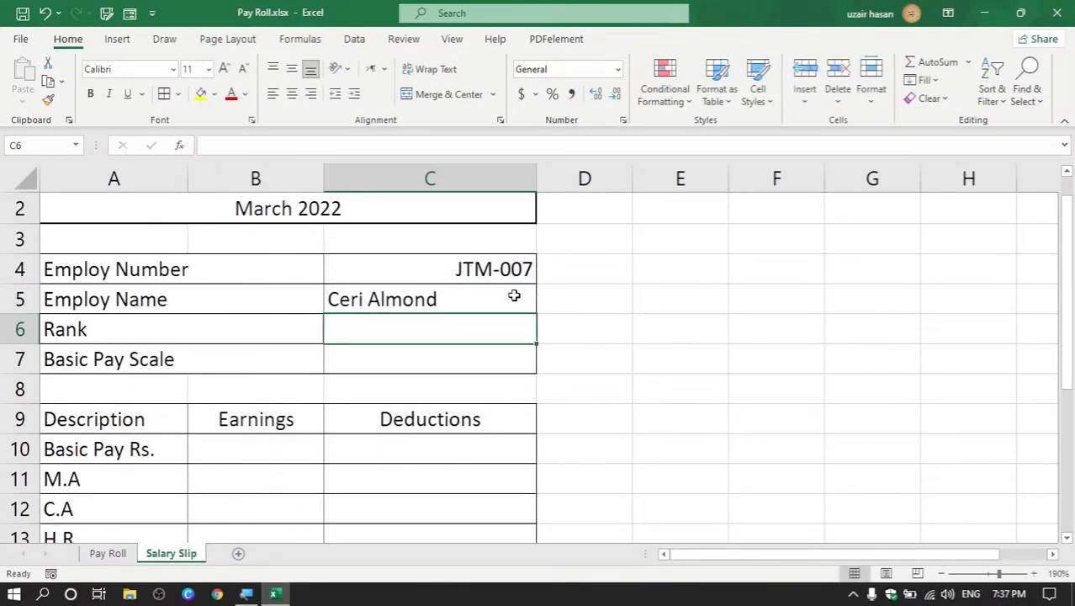
{"action": "left_click", "coordinate": [495, 297]}
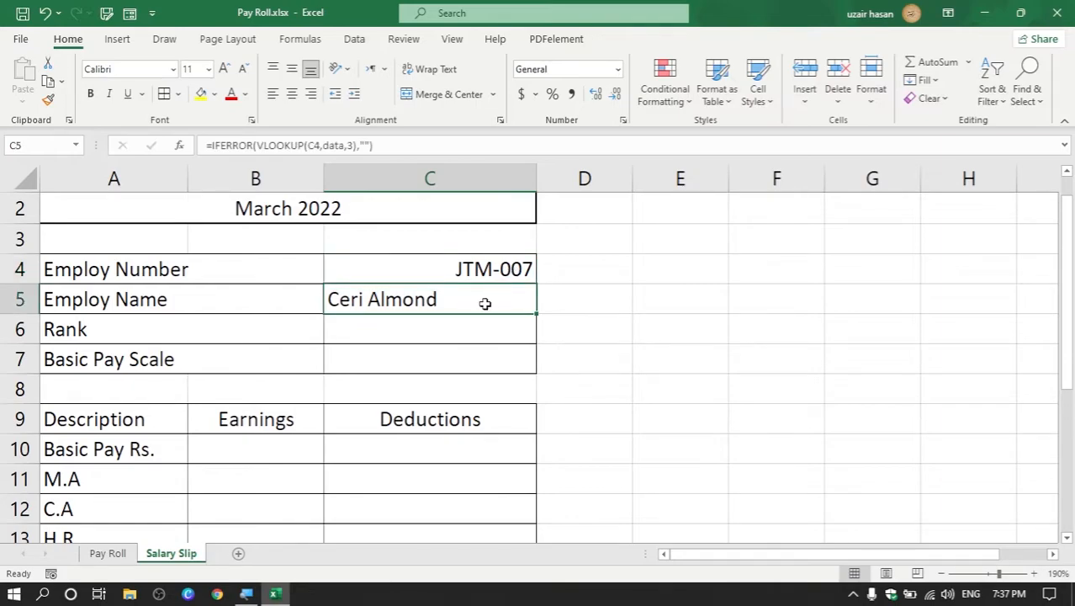
Step: Copy the full Employ Name formula text from C5 and paste it unchanged into the Rank and Basic Pay Scale cells, C6 and C7
{"action": "double_click", "coordinate": [483, 303]}
{"action": "left_click_drag", "start_coordinate": [643, 305], "coordinate": [314, 306]}
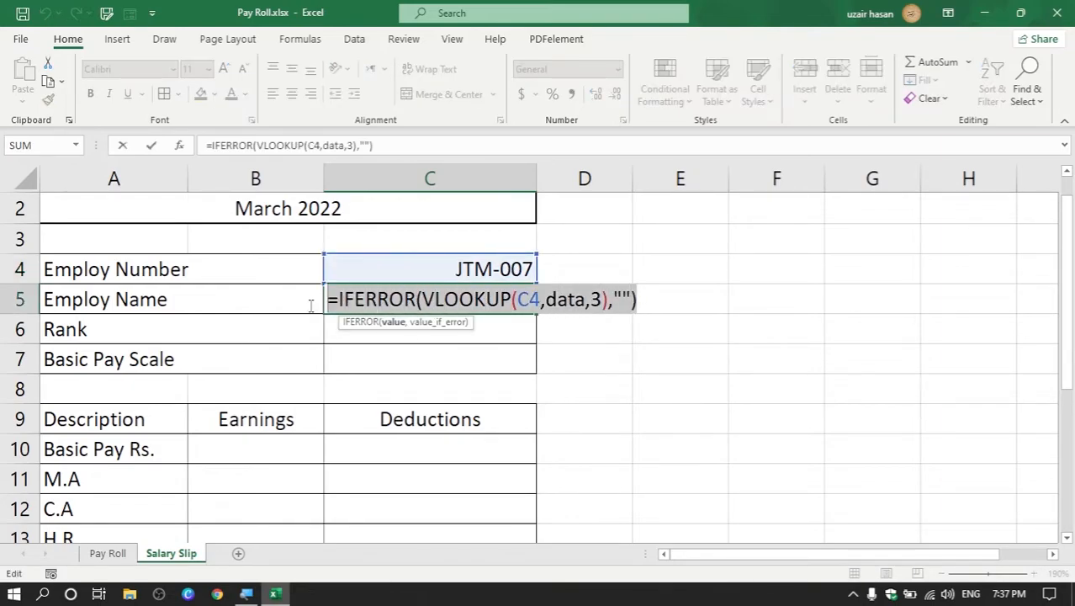
{"action": "key", "text": "ctrl+c"}
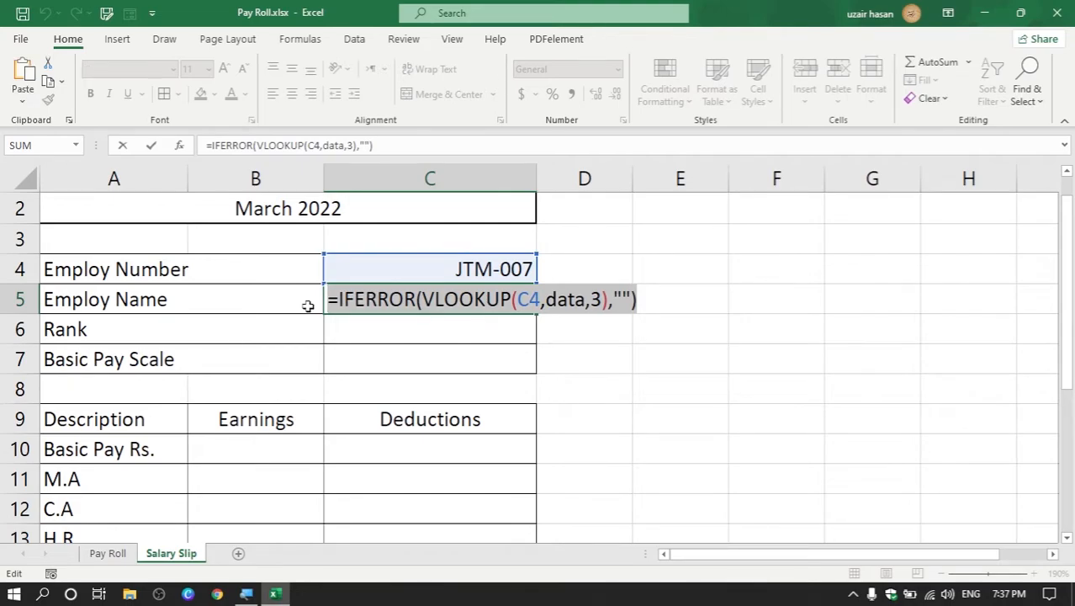
{"action": "key", "text": "Return"}
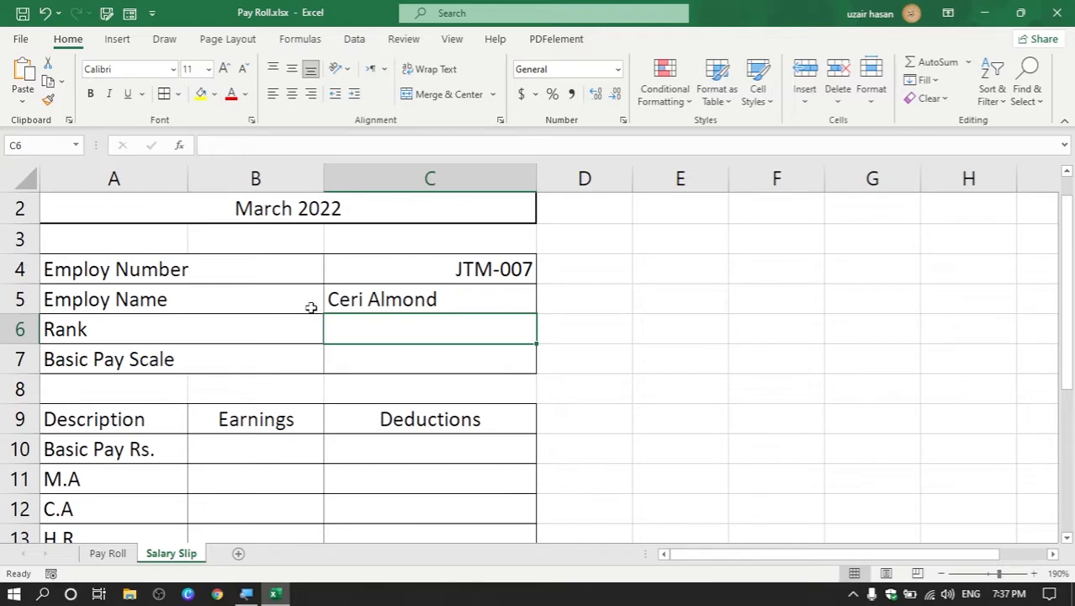
{"action": "key", "text": "ctrl+v"}
{"action": "left_click", "coordinate": [348, 365]}
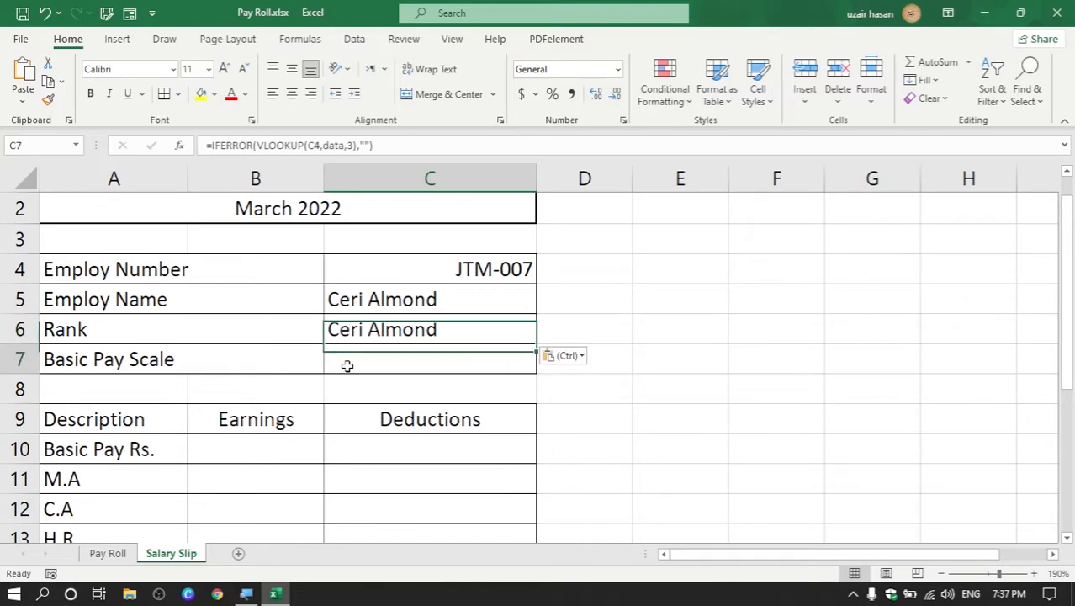
{"action": "key", "text": "ctrl+v"}
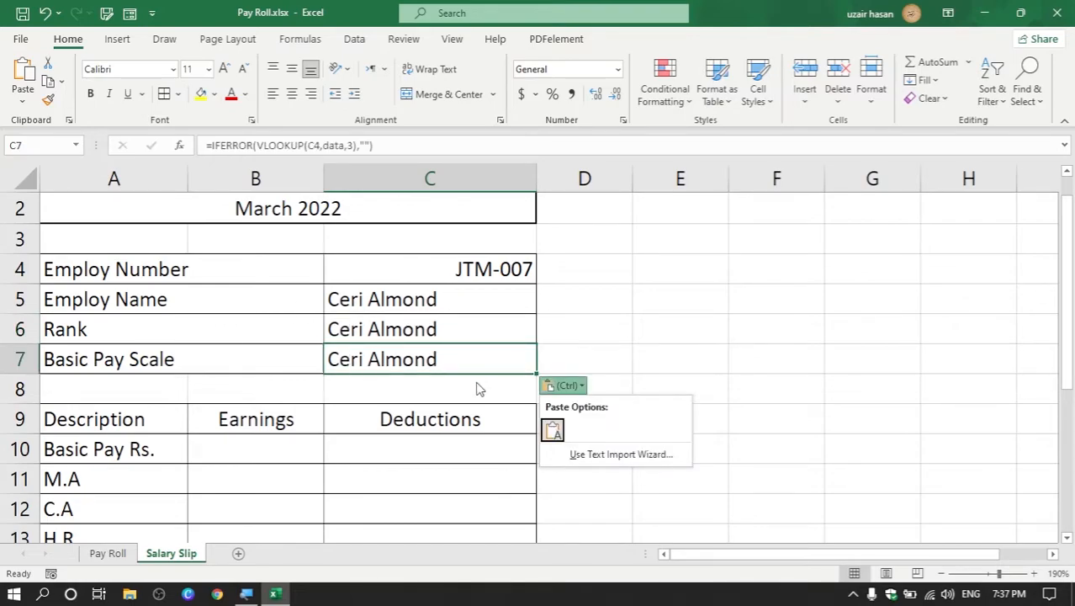
Step: Change the lookup column index in the Rank cell C6 to 4, making it =IFERROR(VLOOKUP(C4,data,4),"")
{"action": "left_click", "coordinate": [448, 331]}
{"action": "double_click", "coordinate": [445, 329]}
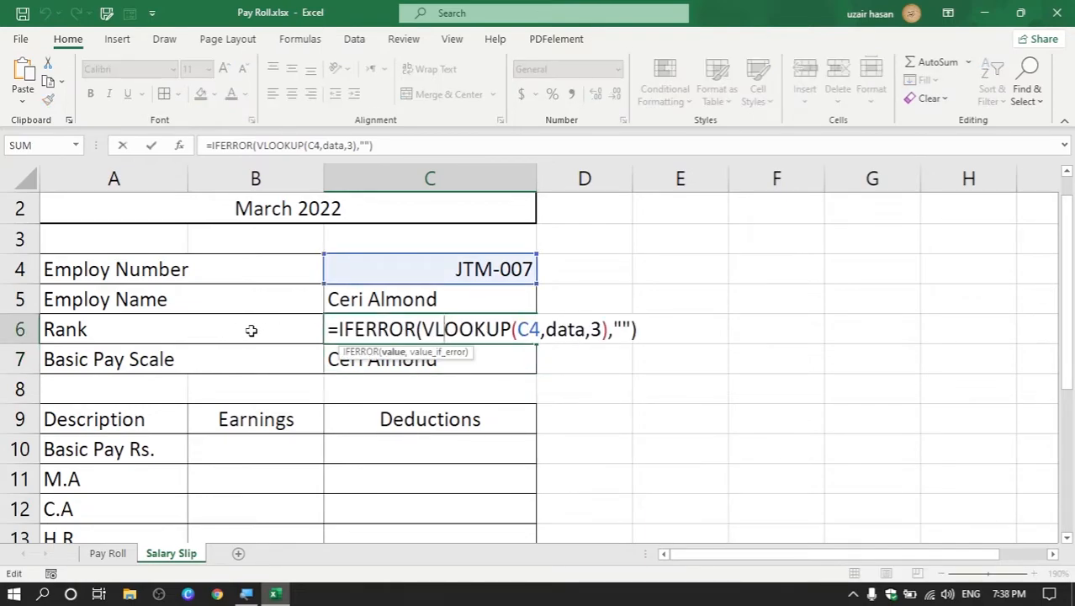
{"action": "double_click", "coordinate": [595, 330]}
{"action": "type", "text": "4"}
{"action": "key", "text": "Return"}
Step: Change the lookup column index in the Basic Pay Scale cell C7 to 6, making it =IFERROR(VLOOKUP(C4,data,6),"")
{"action": "double_click", "coordinate": [463, 353]}
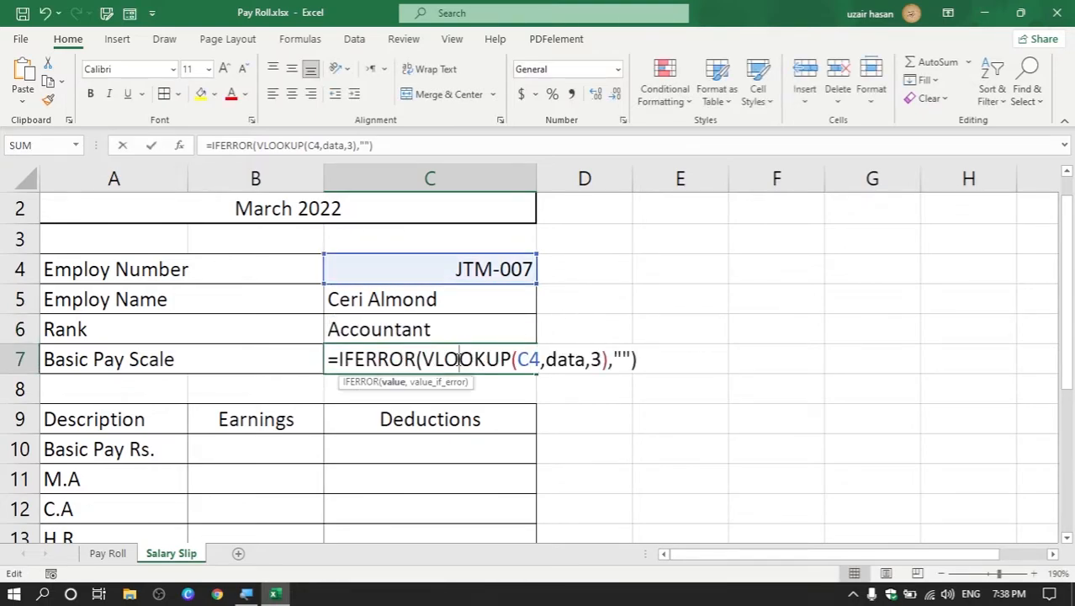
{"action": "double_click", "coordinate": [595, 359]}
{"action": "left_click_drag", "start_coordinate": [590, 360], "coordinate": [602, 359]}
{"action": "type", "text": "6"}
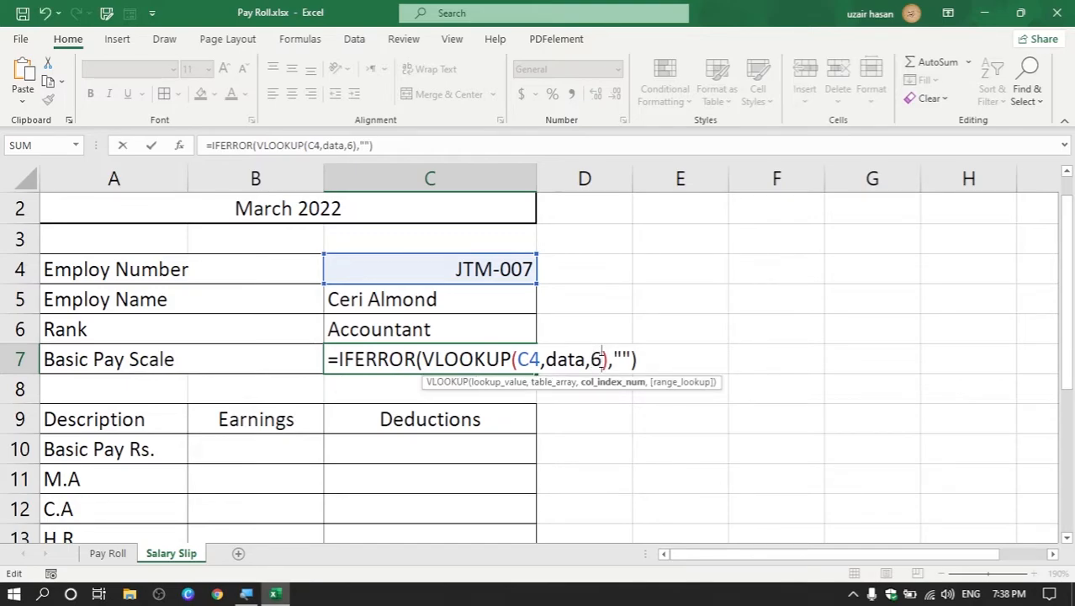
{"action": "key", "text": "Return"}
Step: Choose the fourth employee number from the drop-down list in C4 and check the Employ Name, Rank and Basic Pay Scale lookups
{"action": "left_click", "coordinate": [492, 269]}
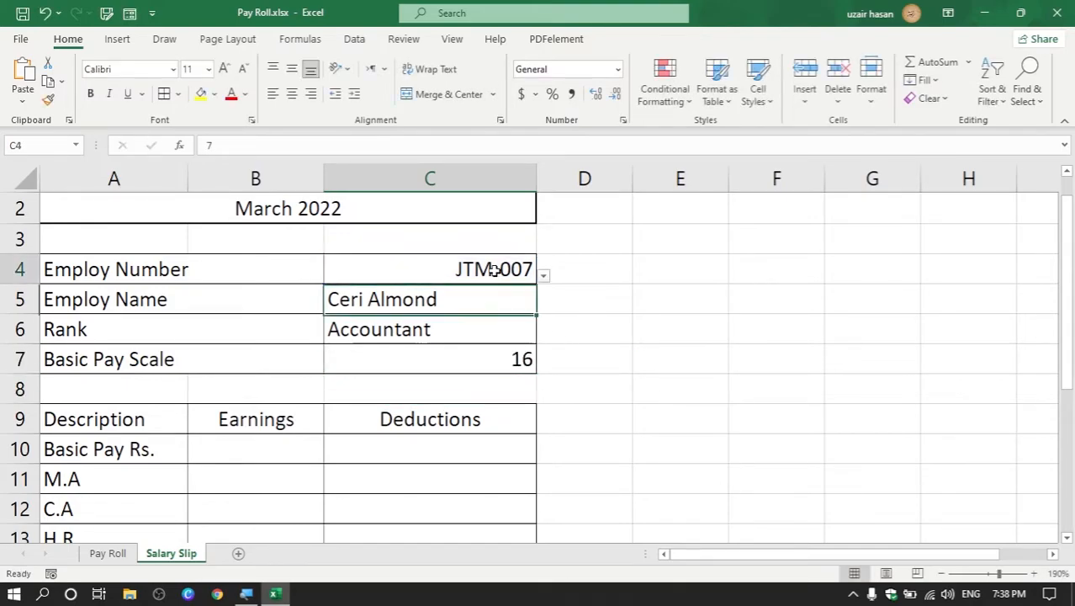
{"action": "left_click", "coordinate": [541, 276]}
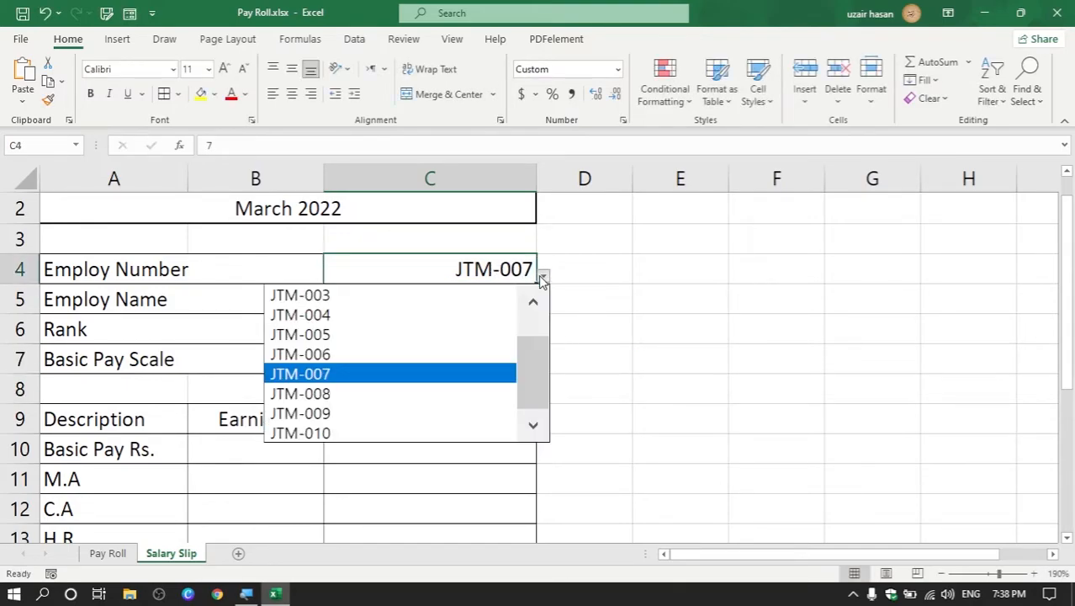
{"action": "left_click", "coordinate": [461, 318]}
{"action": "left_click", "coordinate": [450, 301]}
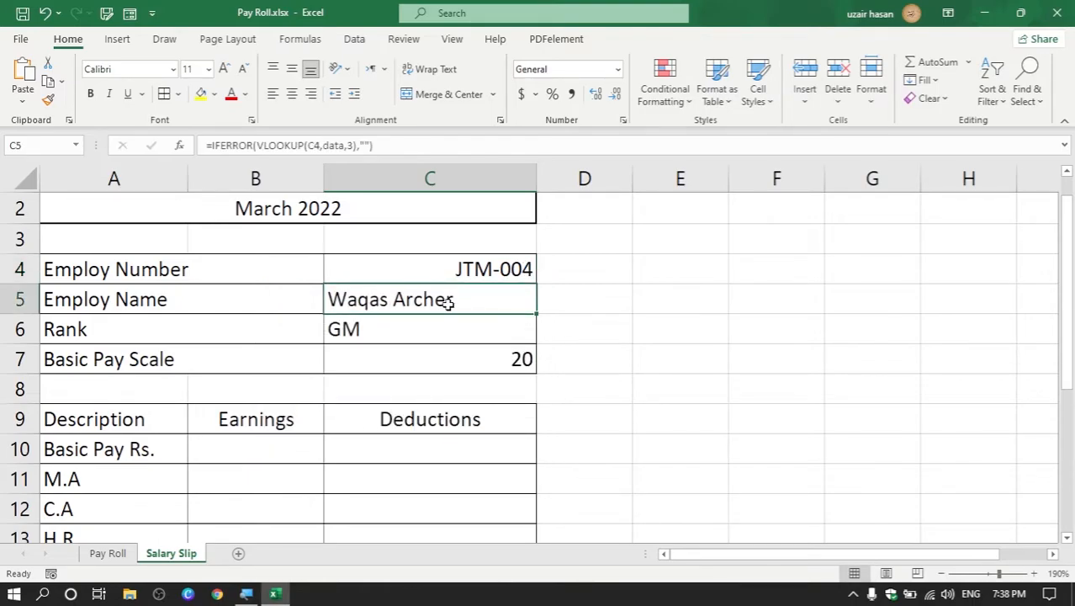
{"action": "left_click", "coordinate": [429, 334]}
{"action": "left_click", "coordinate": [432, 361]}
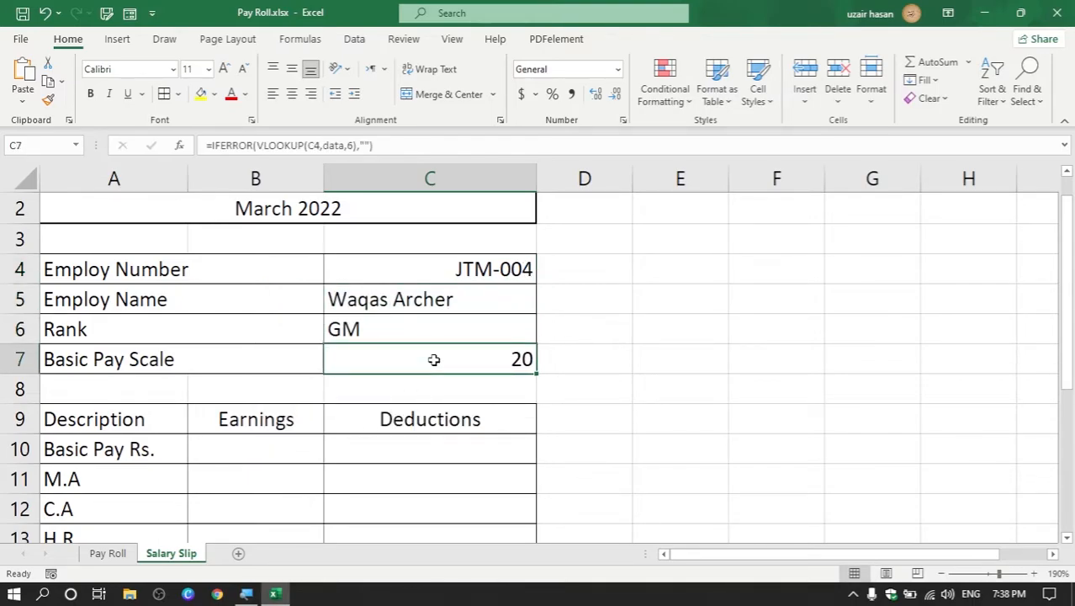
{"action": "left_click_drag", "start_coordinate": [436, 303], "coordinate": [437, 355]}
{"action": "scroll", "coordinate": [440, 349], "scroll_direction": "down", "scroll_amount": 1}
{"action": "scroll", "coordinate": [440, 345], "scroll_direction": "up", "scroll_amount": 1}
{"action": "left_click", "coordinate": [496, 272]}
Step: Examine the empty Earnings rows, and check the column index numbers above the B-PAY to S.A headings on the Pay Roll sheet
{"action": "scroll", "coordinate": [377, 328], "scroll_direction": "down", "scroll_amount": 1}
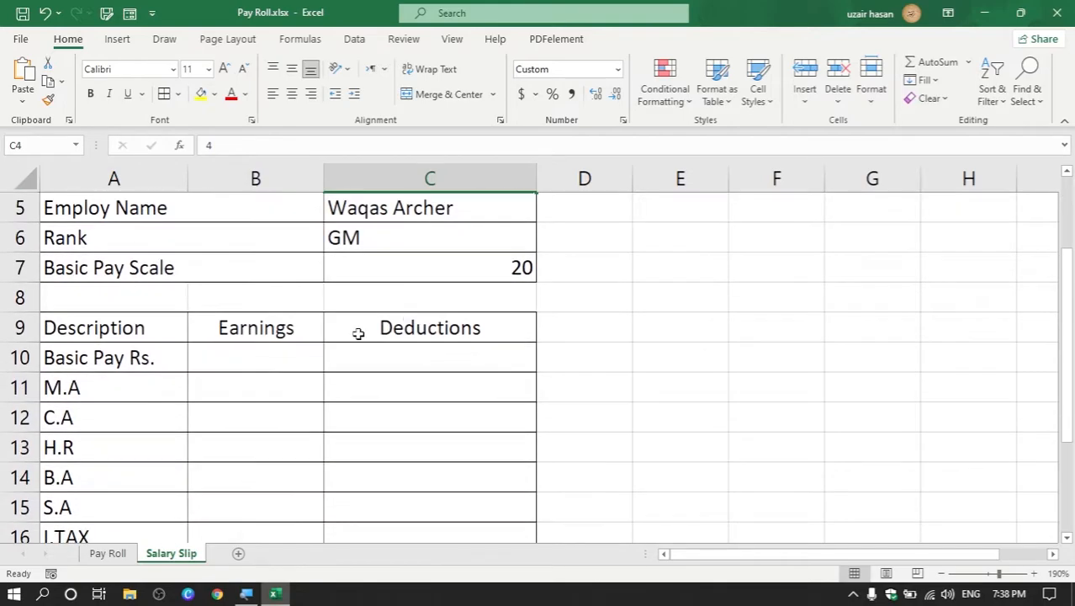
{"action": "left_click_drag", "start_coordinate": [286, 354], "coordinate": [283, 434]}
{"action": "scroll", "coordinate": [483, 427], "scroll_direction": "down", "scroll_amount": 2}
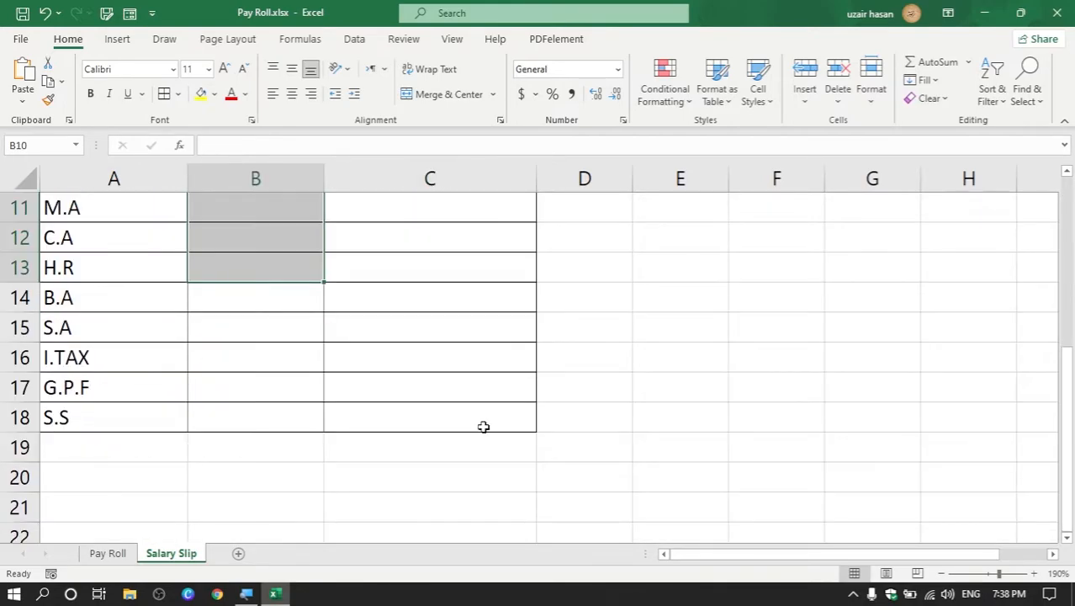
{"action": "scroll", "coordinate": [484, 421], "scroll_direction": "up", "scroll_amount": 1}
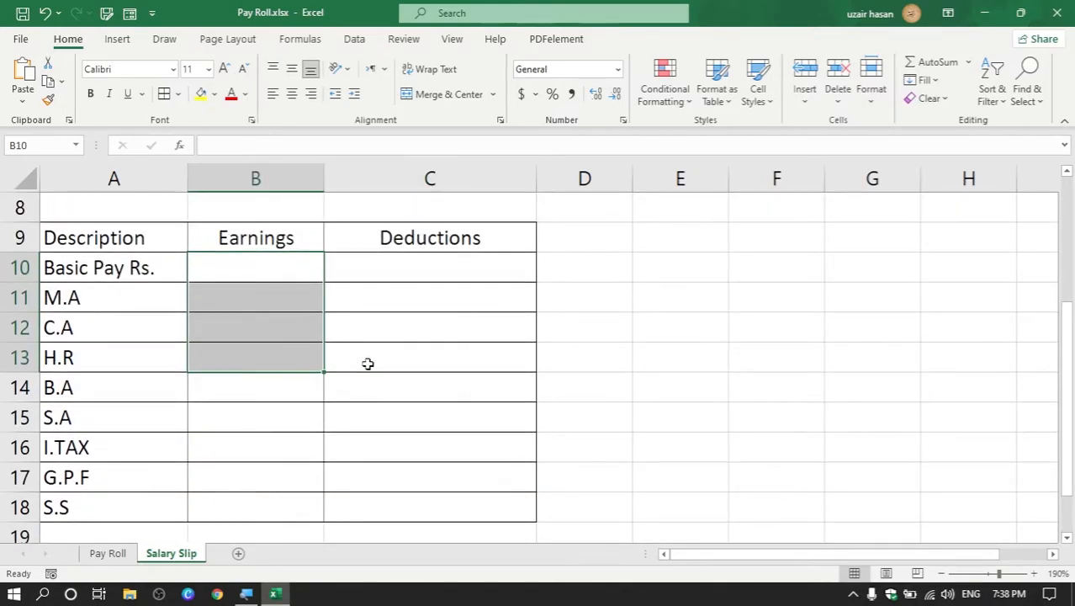
{"action": "left_click", "coordinate": [108, 557]}
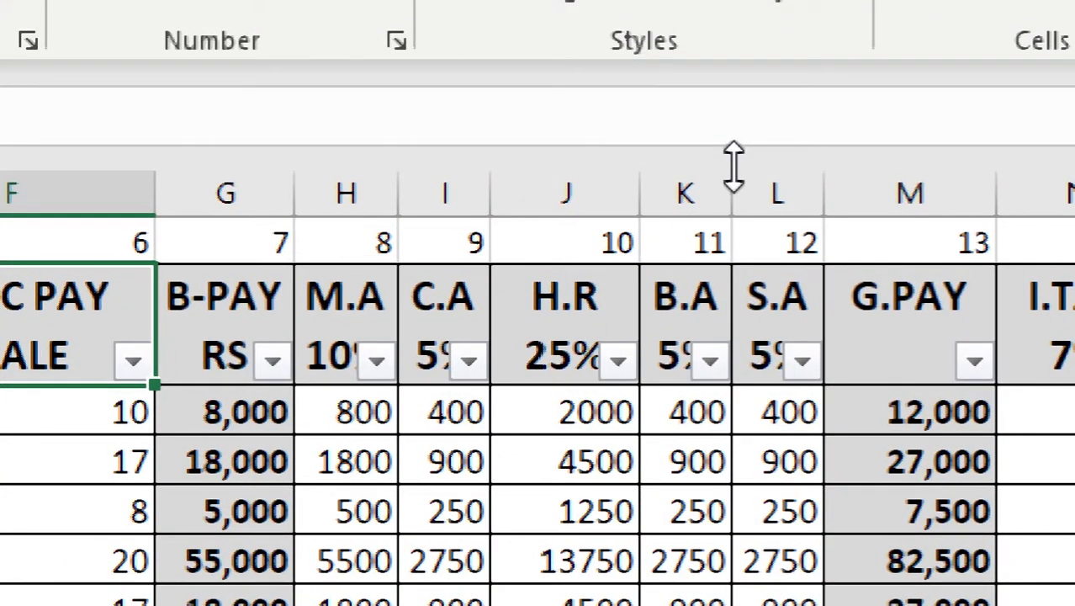
{"action": "left_click", "coordinate": [216, 307]}
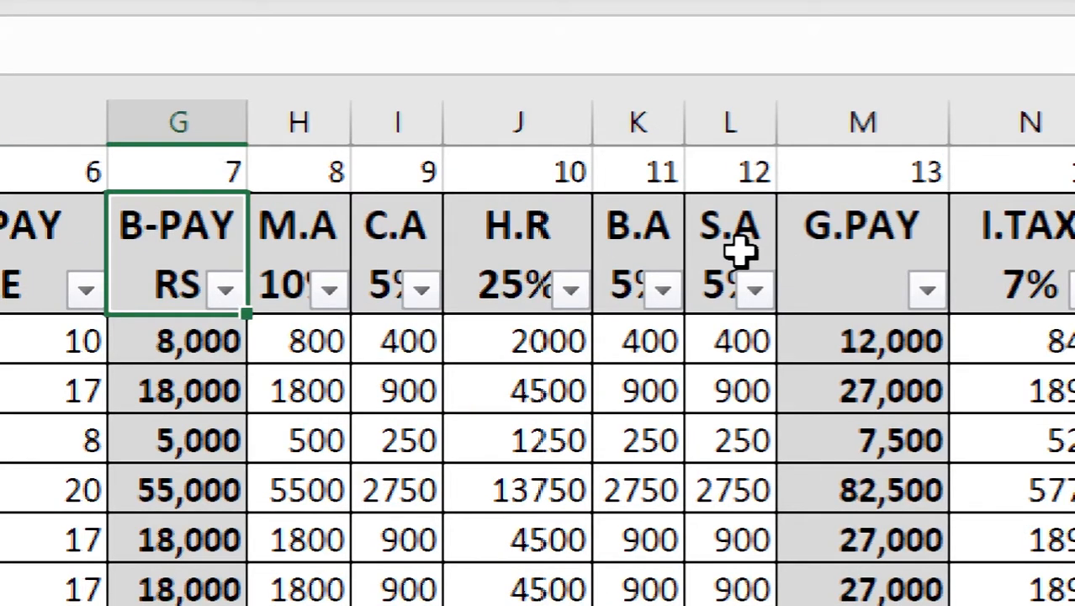
{"action": "left_click", "coordinate": [786, 320]}
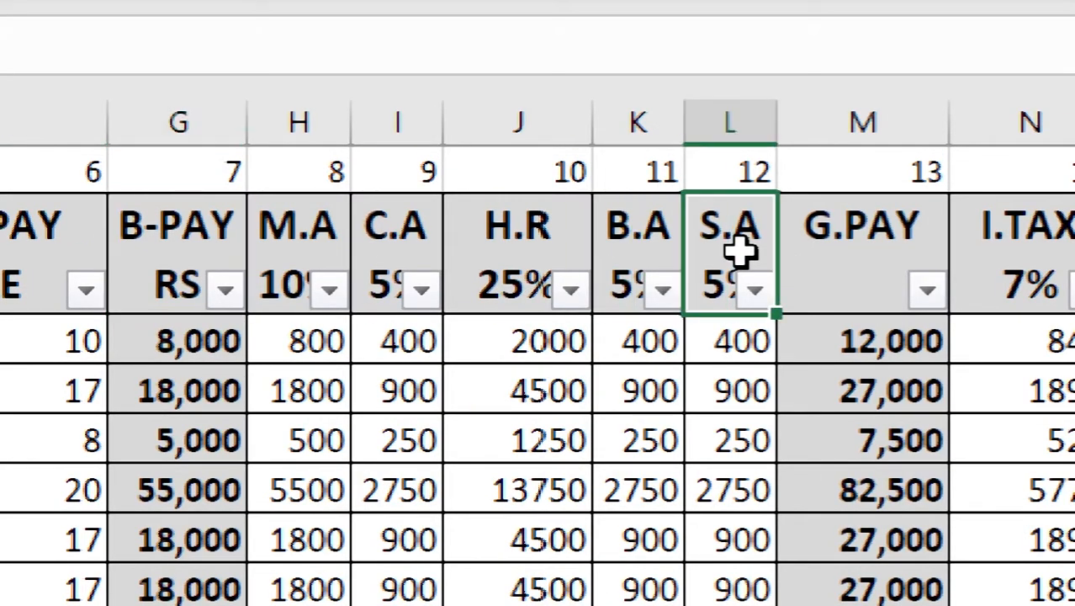
{"action": "left_click_drag", "start_coordinate": [158, 260], "coordinate": [732, 260]}
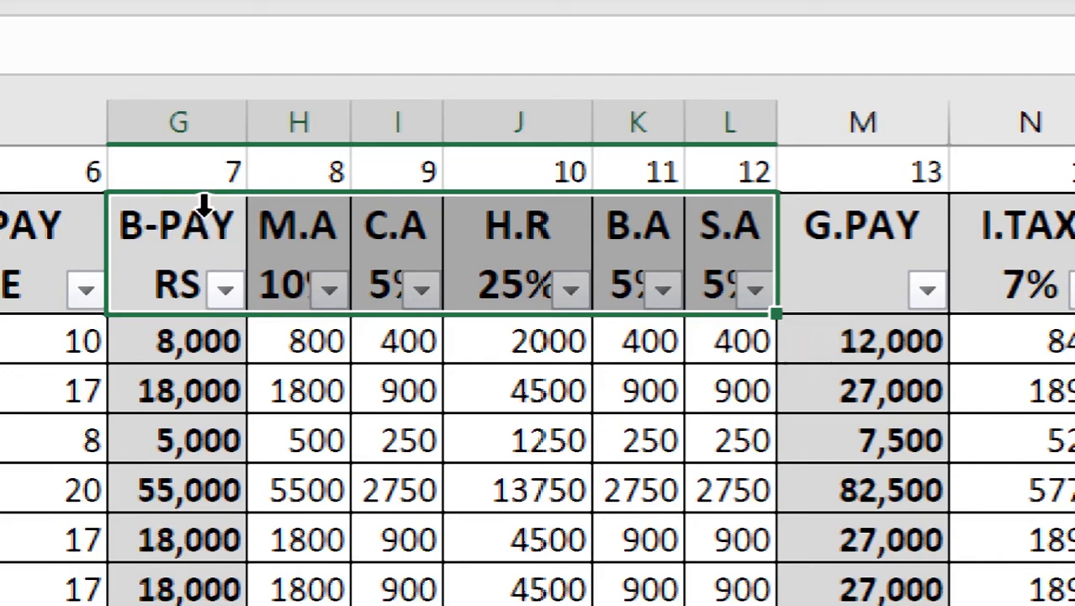
{"action": "left_click", "coordinate": [193, 167]}
{"action": "left_click", "coordinate": [755, 170]}
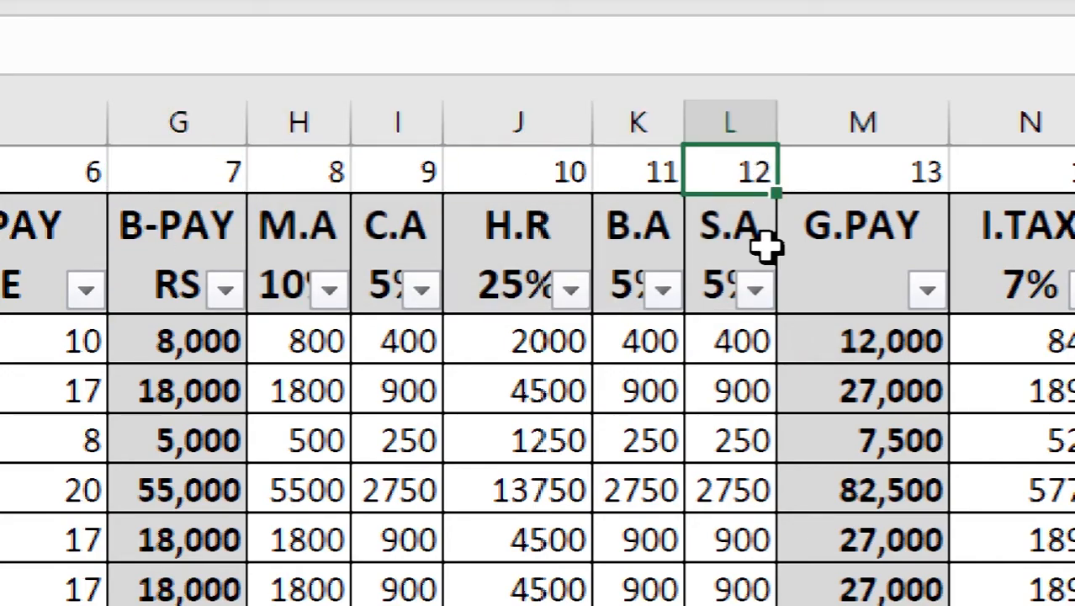
{"action": "left_click_drag", "start_coordinate": [240, 171], "coordinate": [725, 180]}
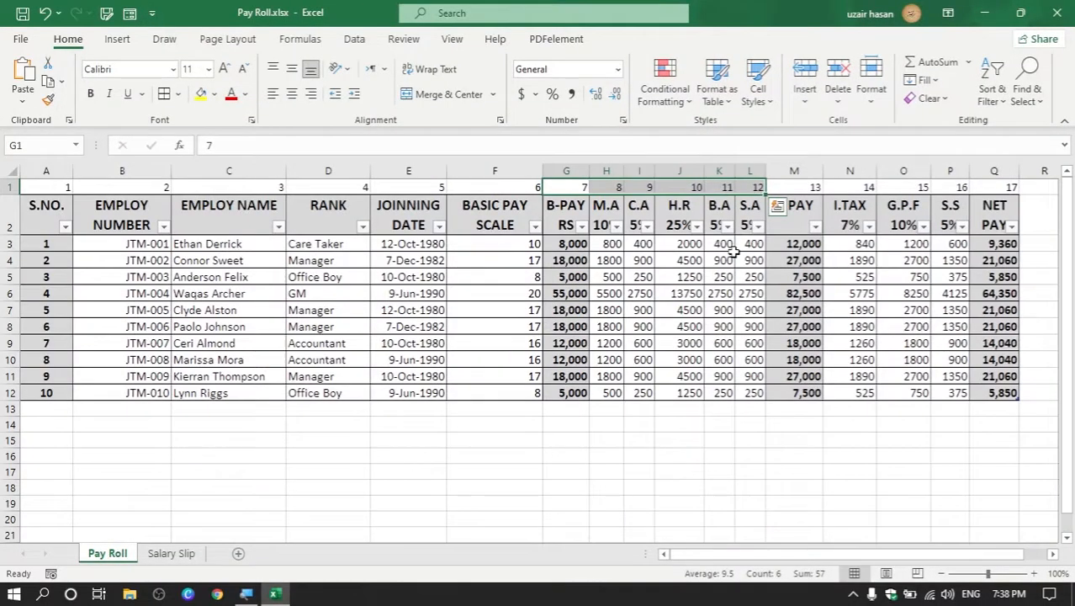
Step: Return to the Salary Slip sheet and review the Earnings rows from Basic Pay Rs. to S.A that need lookups
{"action": "left_click", "coordinate": [182, 556]}
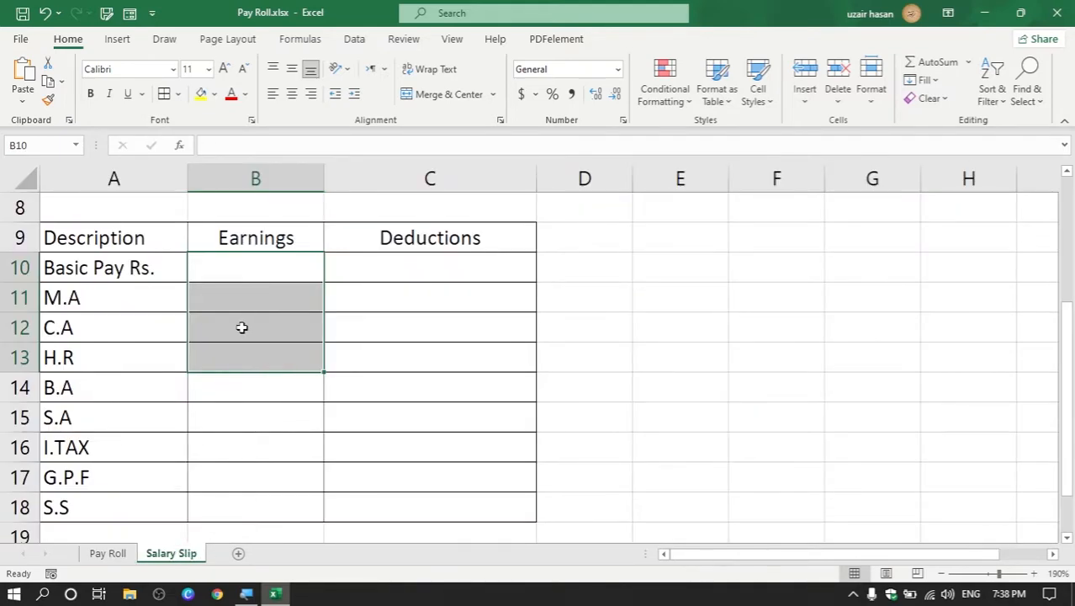
{"action": "left_click", "coordinate": [295, 271]}
{"action": "scroll", "coordinate": [336, 274], "scroll_direction": "up", "scroll_amount": 2}
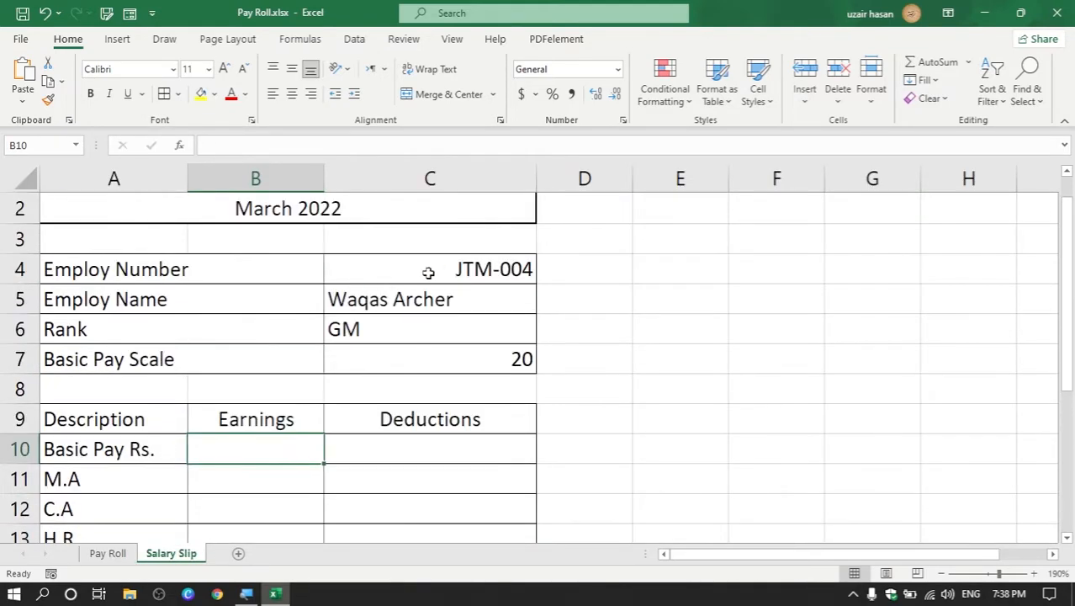
{"action": "left_click", "coordinate": [426, 300]}
{"action": "scroll", "coordinate": [328, 362], "scroll_direction": "down", "scroll_amount": 1}
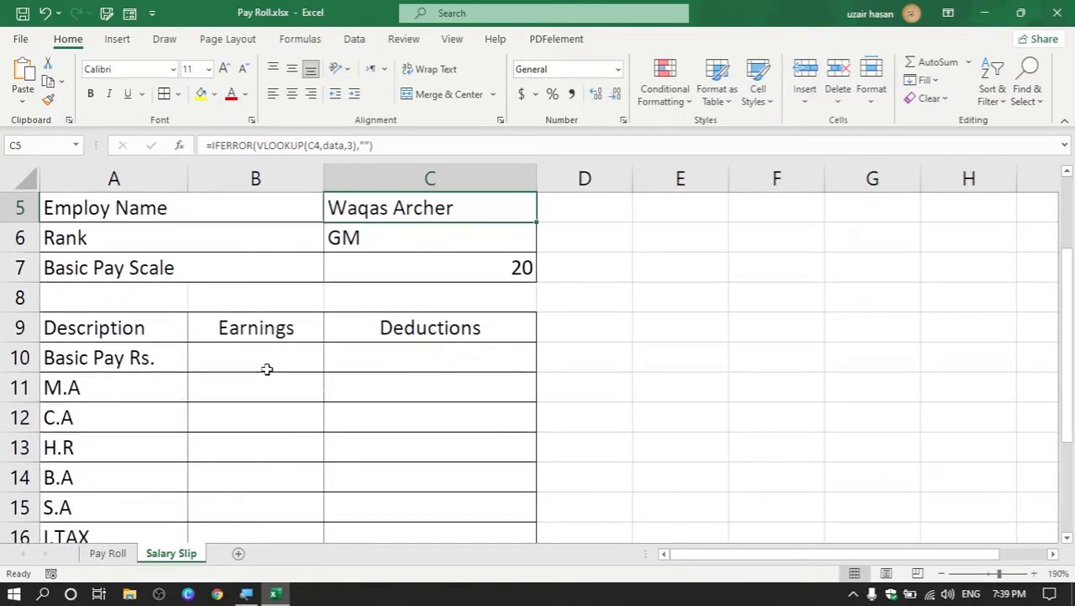
{"action": "scroll", "coordinate": [336, 380], "scroll_direction": "down", "scroll_amount": 1}
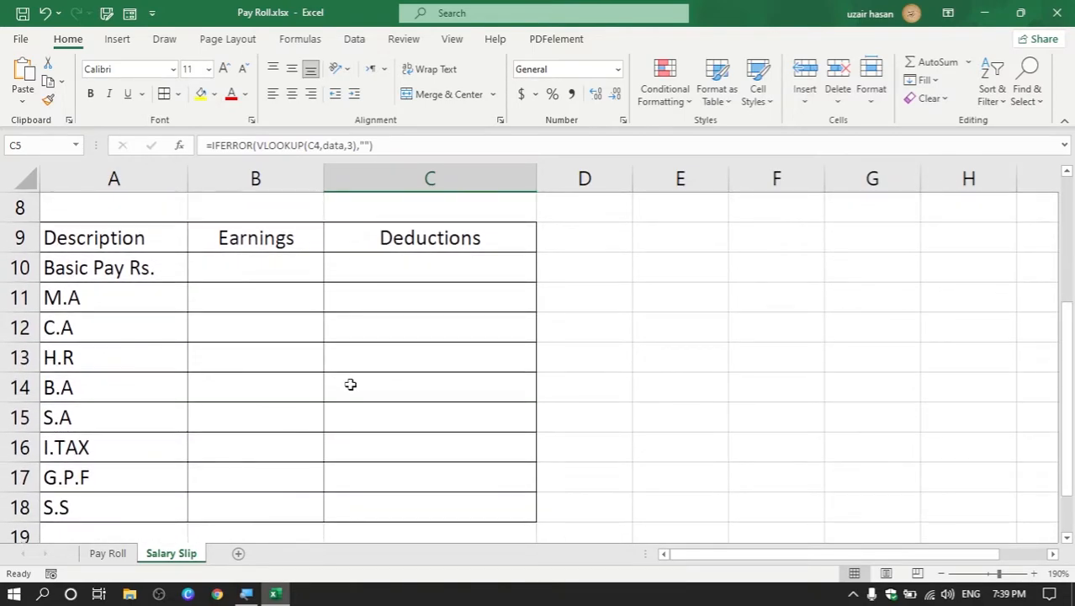
{"action": "left_click", "coordinate": [141, 269]}
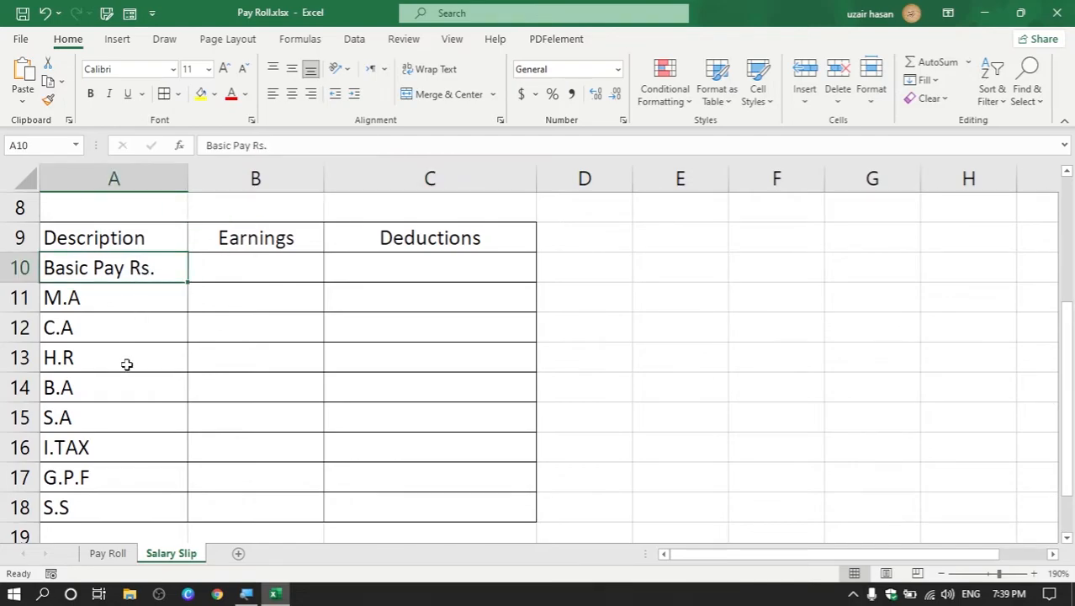
{"action": "left_click", "coordinate": [115, 420]}
{"action": "left_click_drag", "start_coordinate": [115, 278], "coordinate": [121, 421]}
{"action": "left_click_drag", "start_coordinate": [242, 271], "coordinate": [249, 418]}
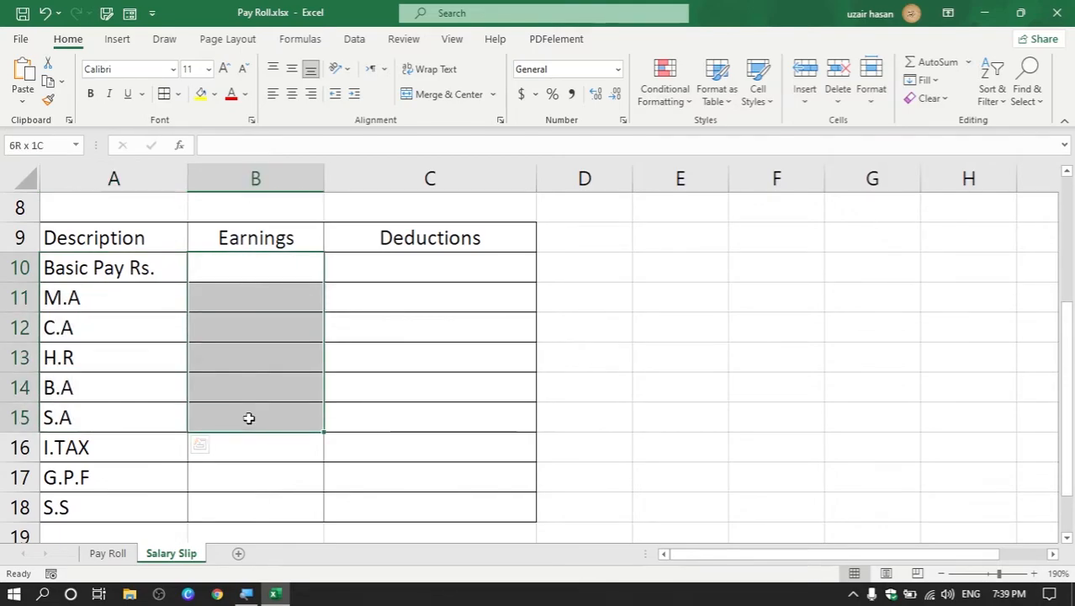
Step: Paste the copied formula =IFERROR(VLOOKUP(C4,data,3),"") into each Earnings cell from Basic Pay Rs. to S.A, B10 to B15
{"action": "left_click", "coordinate": [239, 271]}
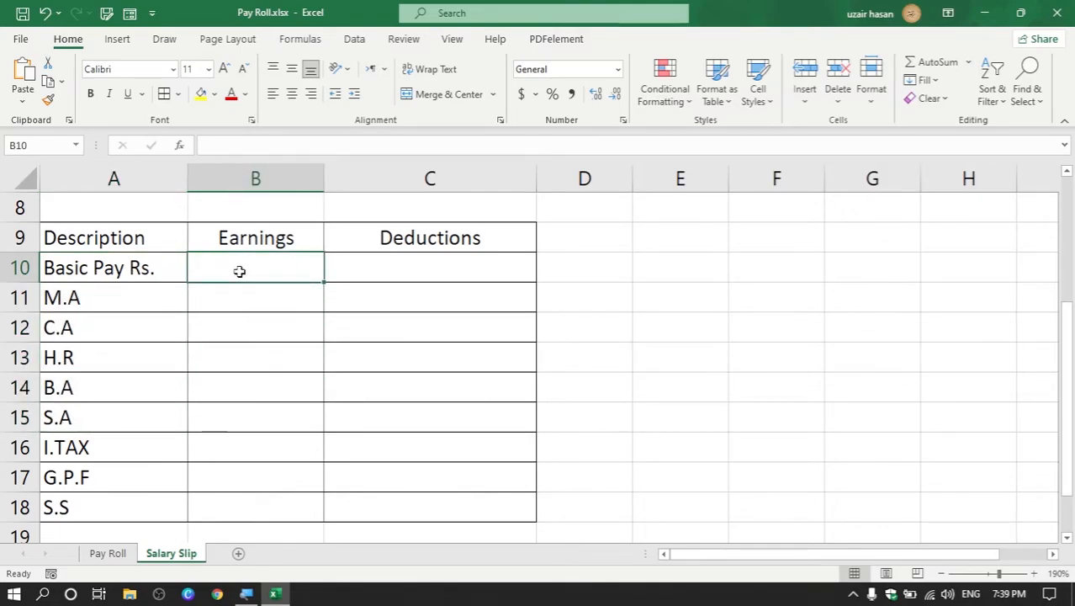
{"action": "type", "text": "=IFERROR(VLOOKUP(C6,Data,3),\"\")"}
{"action": "left_click", "coordinate": [247, 294]}
{"action": "key", "text": "ctrl+v"}
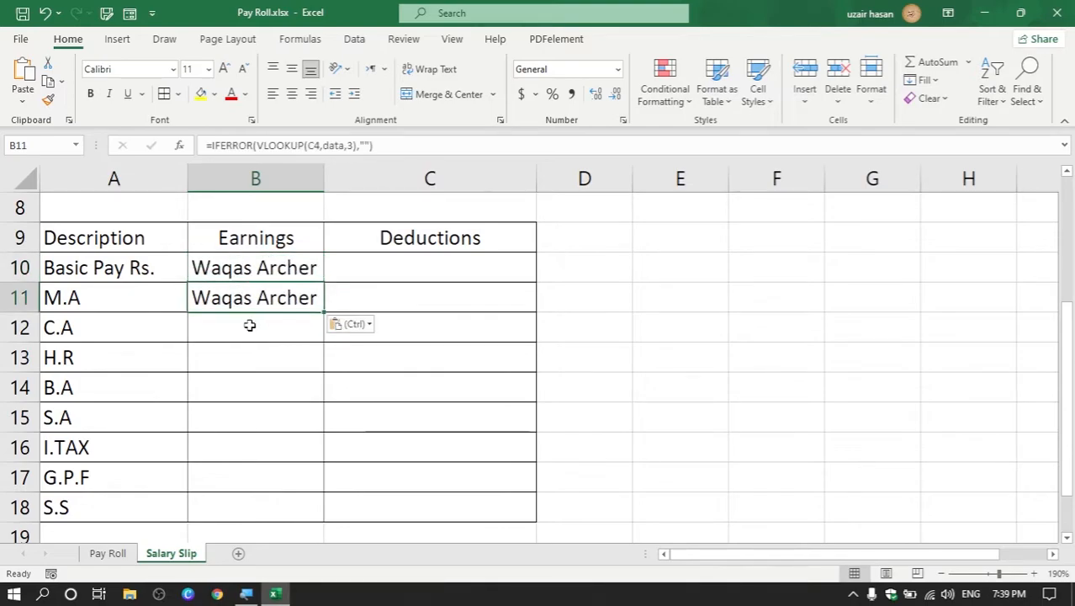
{"action": "left_click", "coordinate": [250, 326]}
{"action": "key", "text": "ctrl+v"}
{"action": "left_click", "coordinate": [248, 364]}
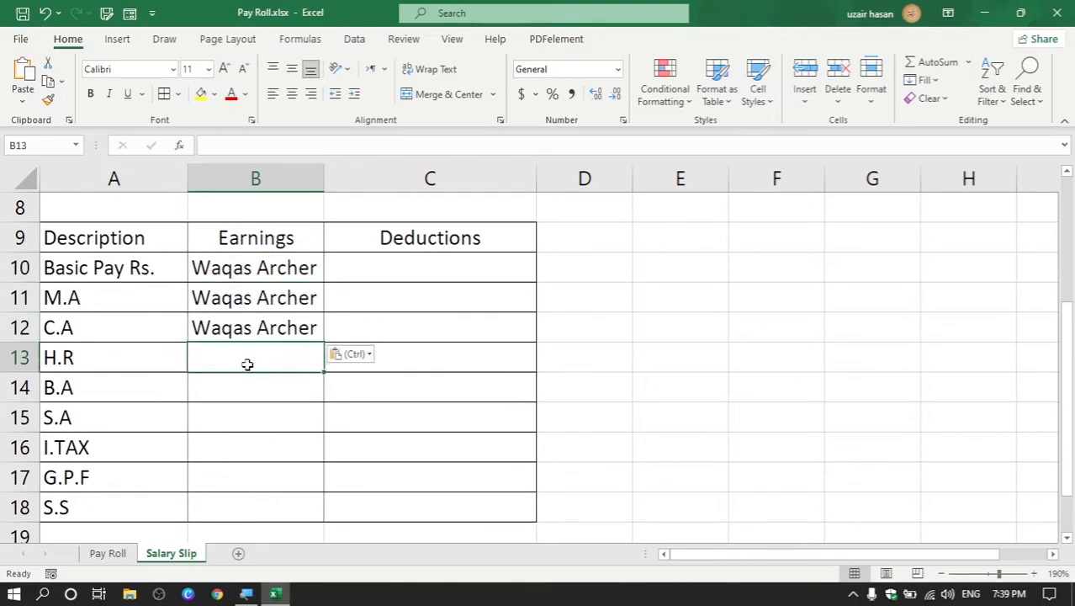
{"action": "key", "text": "ctrl+v"}
{"action": "left_click", "coordinate": [245, 393]}
{"action": "key", "text": "ctrl+v"}
{"action": "left_click", "coordinate": [245, 417]}
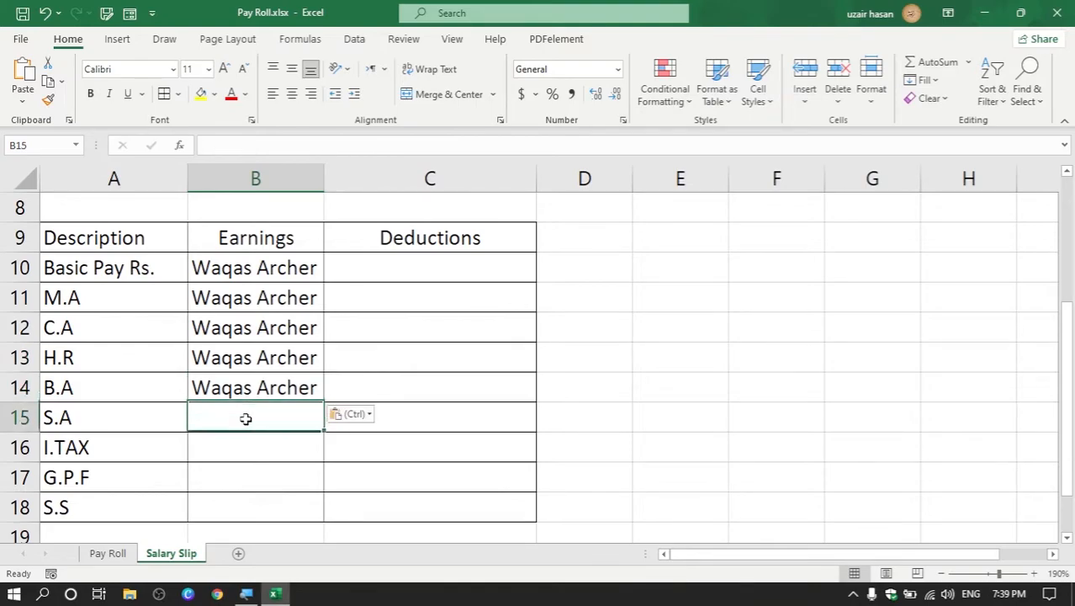
{"action": "type", "text": "=IFERROR(VLOOKUP(C4,data,3),\"\")"}
Step: Paste the copied formula =IFERROR(VLOOKUP(C4,data,3),"") into the Deductions cells for I.TAX, G.P.F and S.S, C16 to C18
{"action": "left_click", "coordinate": [149, 452]}
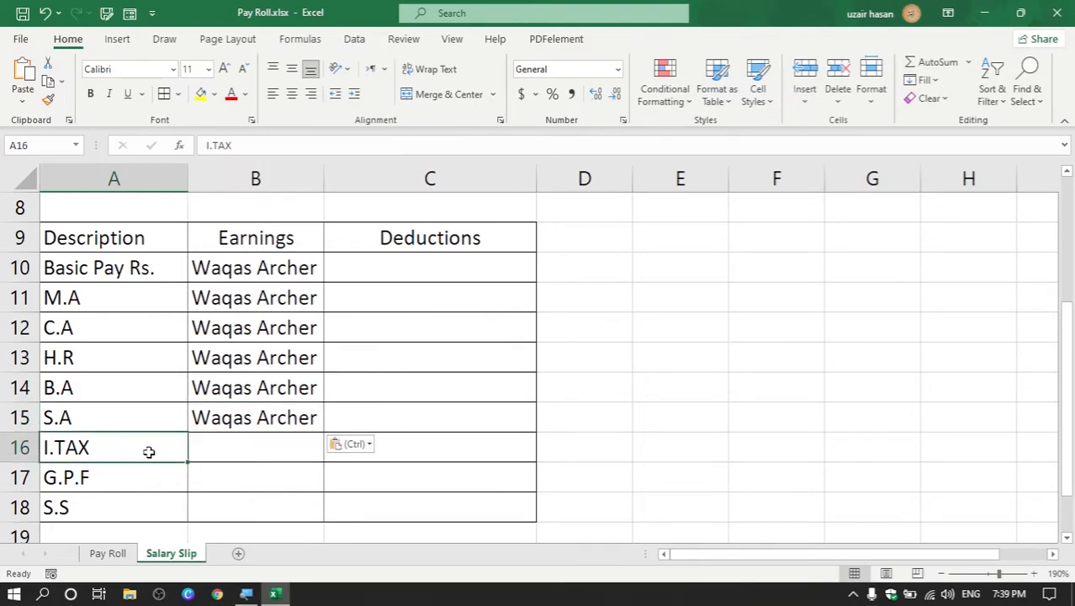
{"action": "left_click", "coordinate": [138, 473]}
{"action": "left_click", "coordinate": [140, 508]}
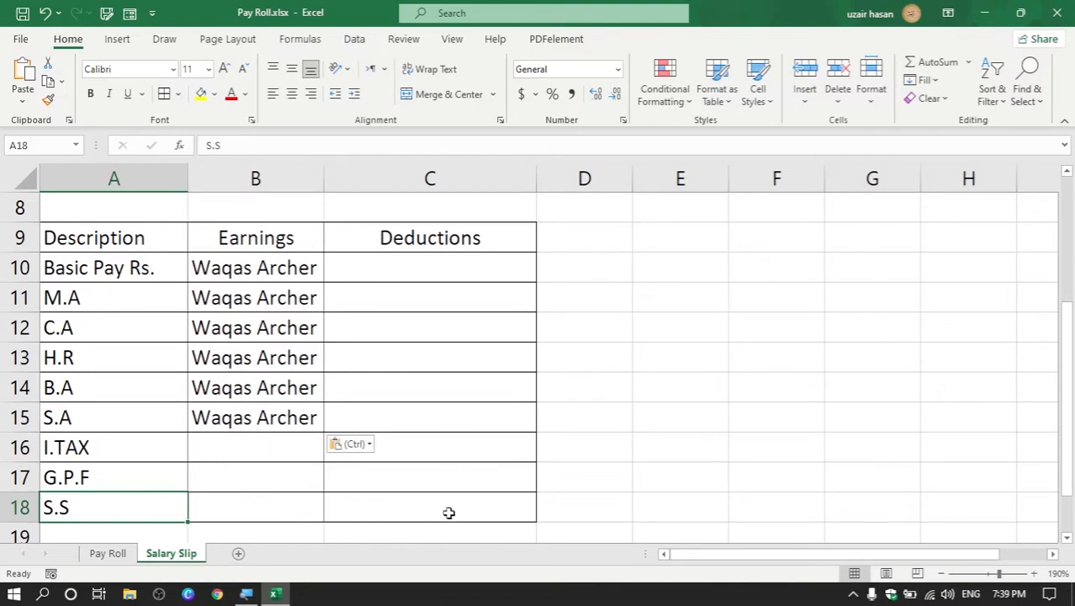
{"action": "left_click", "coordinate": [442, 443]}
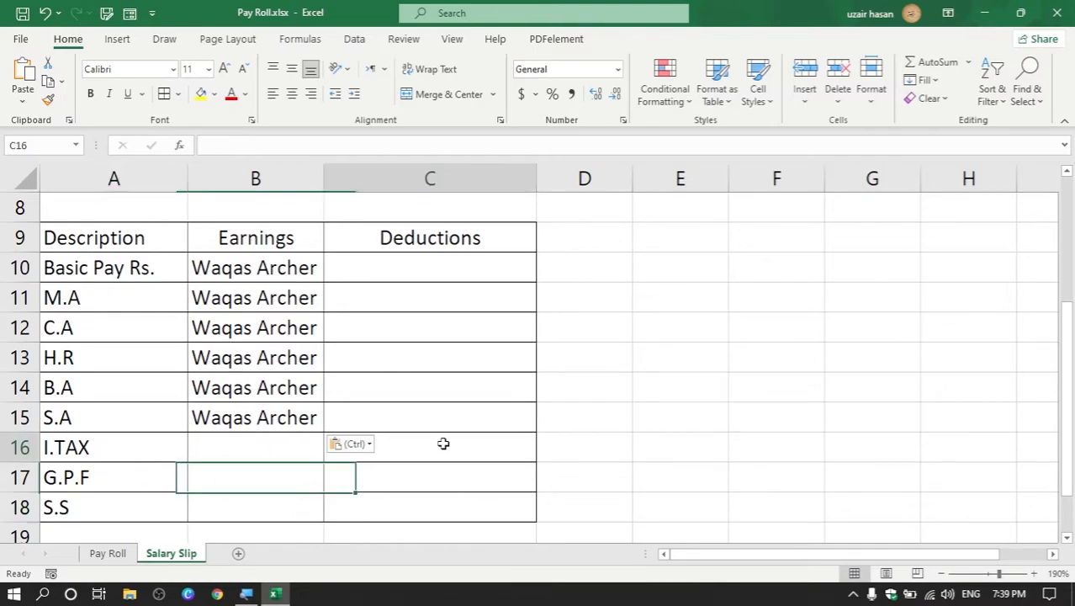
{"action": "type", "text": "Waqas Archer"}
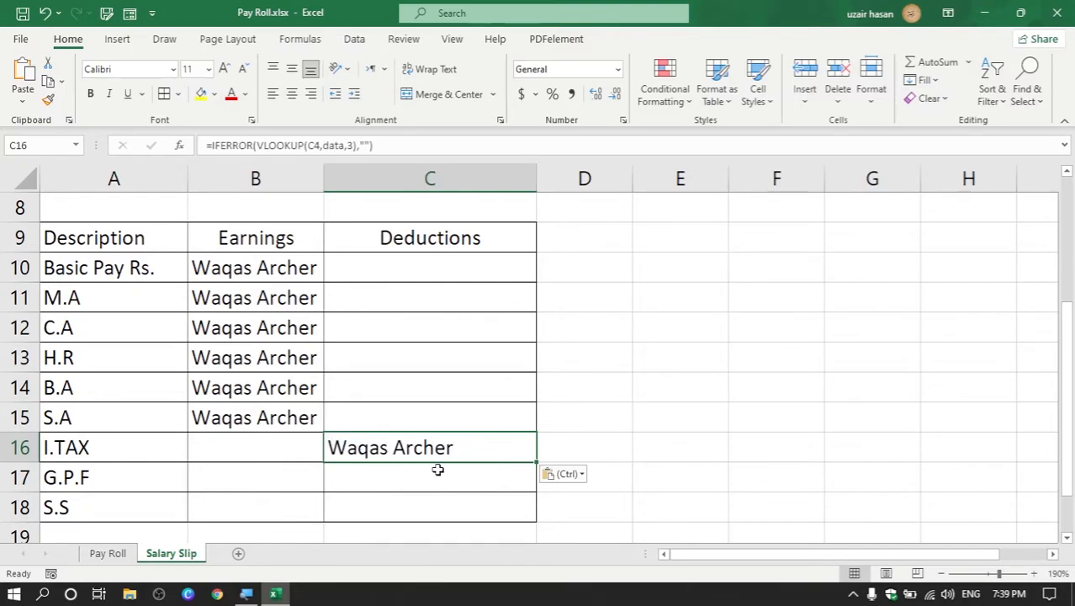
{"action": "left_click", "coordinate": [437, 468]}
{"action": "type", "text": "Waqas Archer"}
{"action": "left_click", "coordinate": [436, 508]}
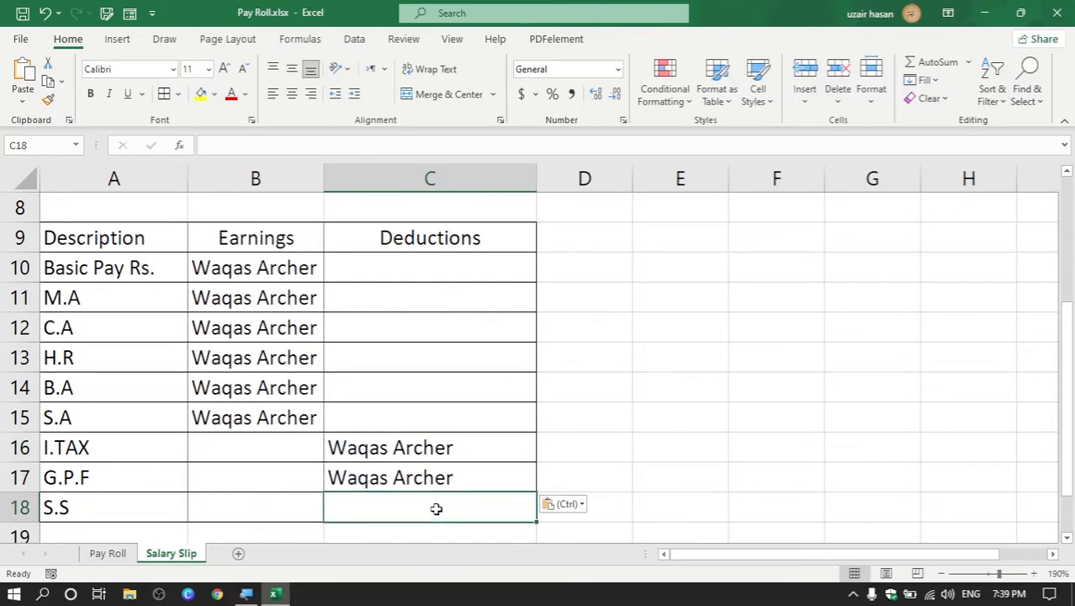
{"action": "type", "text": "=IFERROR(VLOOKUP(C4,data,3),\"\")"}
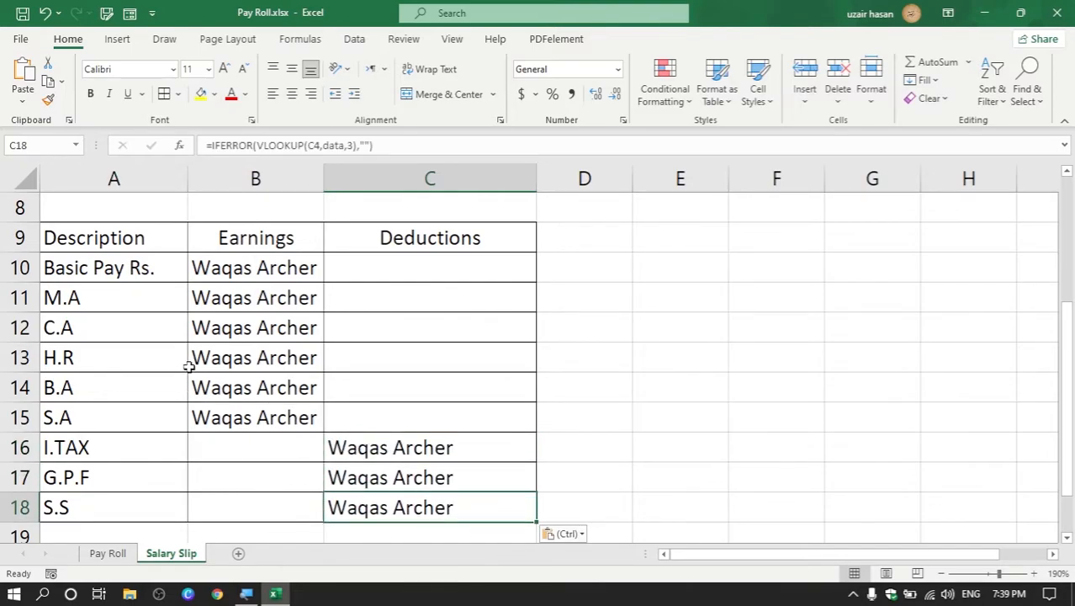
Step: Change the column index in the Basic Pay Rs. lookup formula in B10 to 7
{"action": "left_click", "coordinate": [139, 274]}
{"action": "left_click", "coordinate": [242, 269]}
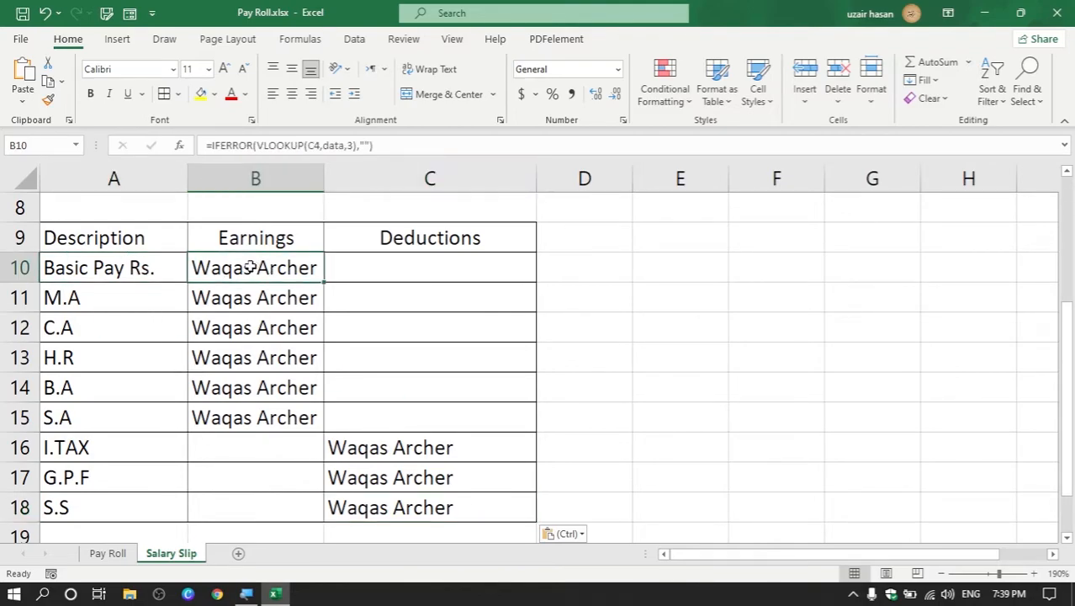
{"action": "double_click", "coordinate": [250, 268]}
{"action": "left_click", "coordinate": [465, 267]}
{"action": "key", "text": "BackSpace"}
{"action": "type", "text": "7"}
{"action": "key", "text": "Return"}
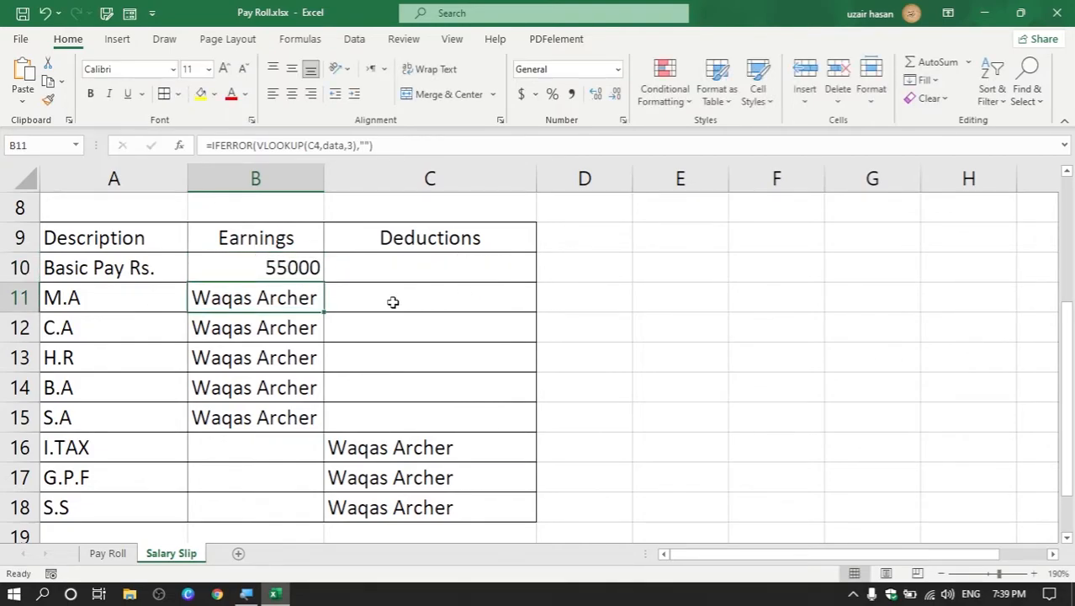
Step: Set the lookup column index to 8 for M.A in B11 and to 9 for C.A in B12
{"action": "double_click", "coordinate": [299, 296]}
{"action": "left_click", "coordinate": [465, 298]}
{"action": "key", "text": "BackSpace"}
{"action": "type", "text": "8"}
{"action": "key", "text": "Return"}
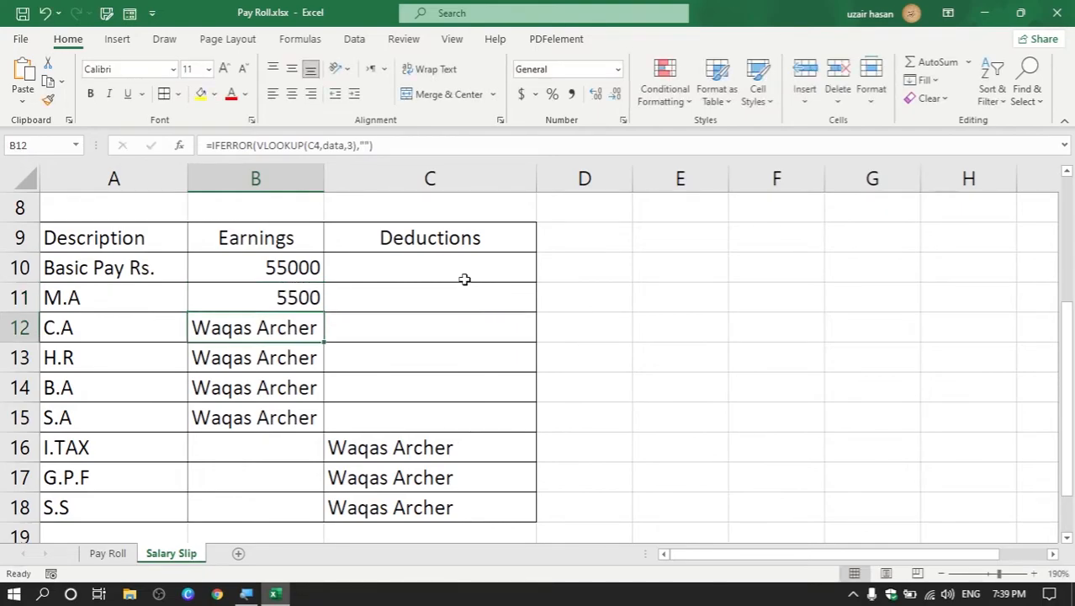
{"action": "double_click", "coordinate": [308, 320]}
{"action": "left_click", "coordinate": [465, 327]}
{"action": "key", "text": "BackSpace"}
{"action": "type", "text": "9"}
{"action": "key", "text": "Return"}
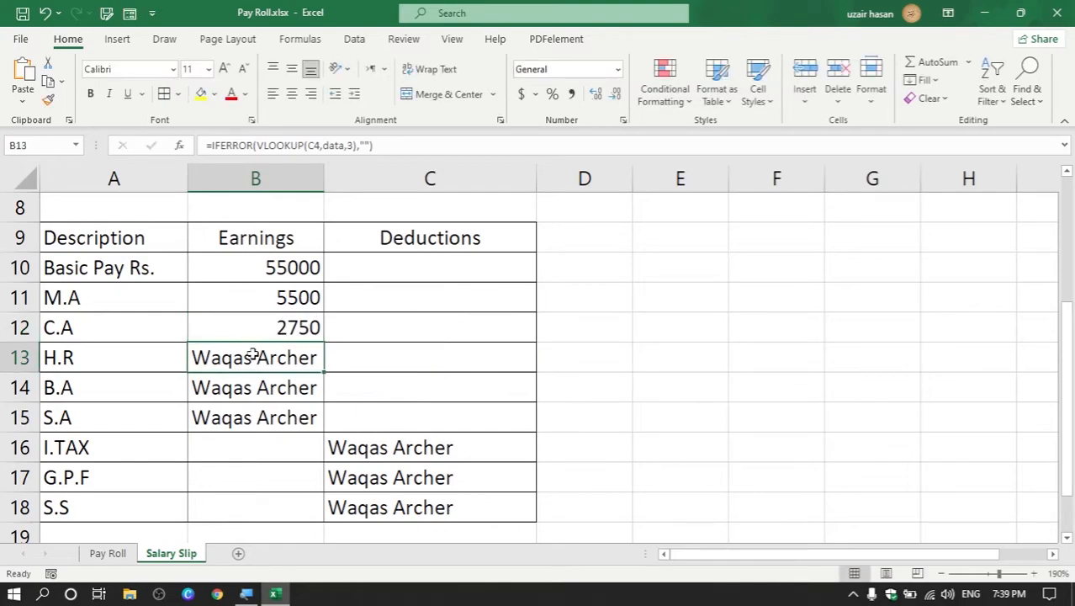
Step: Set the lookup column index to 10 for H.R in B13 and to 11 for B.A in B14
{"action": "double_click", "coordinate": [252, 354]}
{"action": "left_click", "coordinate": [465, 359]}
{"action": "key", "text": "BackSpace"}
{"action": "type", "text": "10"}
{"action": "key", "text": "Return"}
{"action": "double_click", "coordinate": [304, 386]}
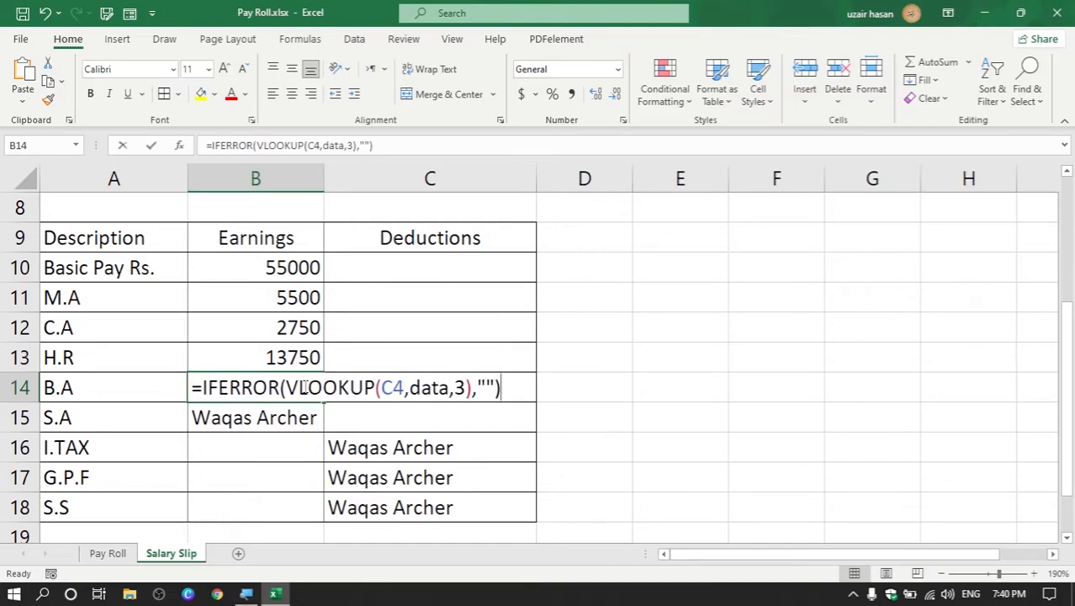
{"action": "left_click", "coordinate": [465, 387]}
{"action": "key", "text": "BackSpace"}
{"action": "type", "text": "11"}
{"action": "key", "text": "Return"}
Step: Set the lookup column index to 11 for S.A in B15 and review the Earnings amounts in B10 to B15
{"action": "double_click", "coordinate": [307, 415]}
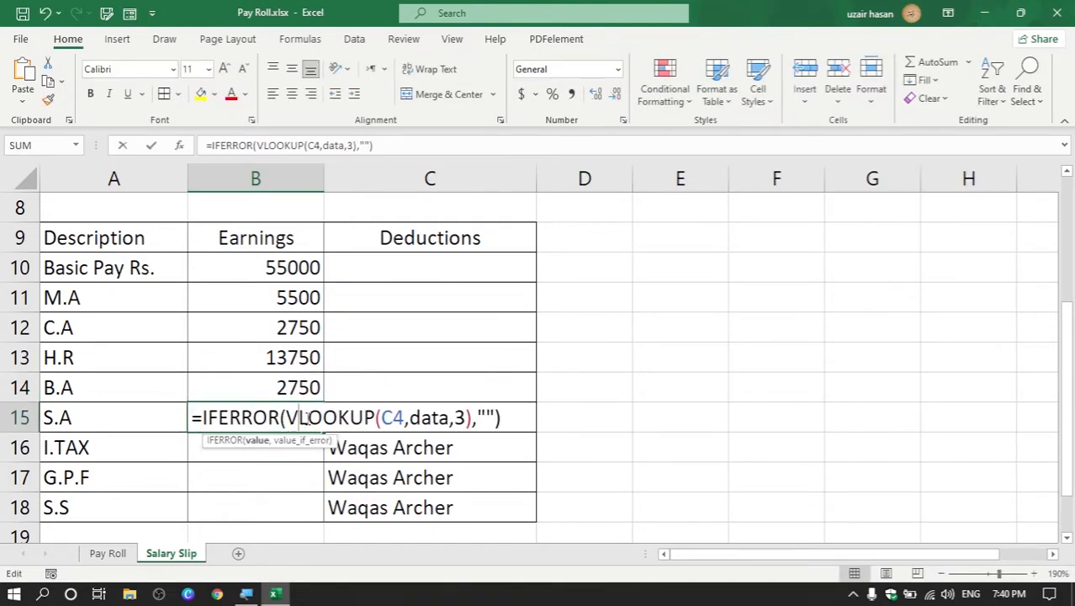
{"action": "left_click", "coordinate": [467, 418]}
{"action": "key", "text": "BackSpace"}
{"action": "type", "text": "11"}
{"action": "key", "text": "Return"}
{"action": "left_click_drag", "start_coordinate": [304, 267], "coordinate": [290, 413]}
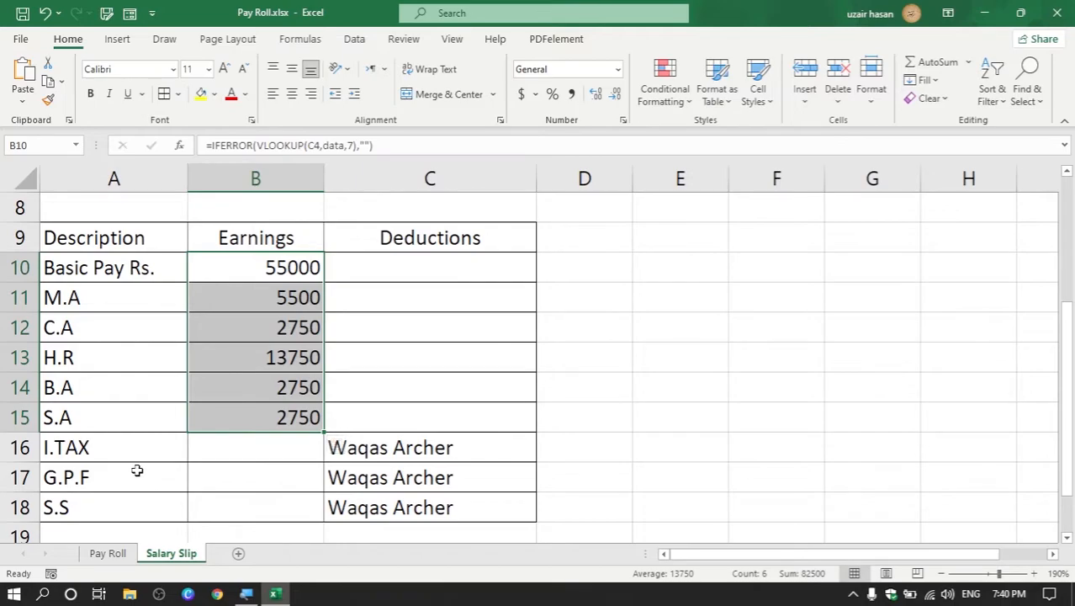
Step: Examine the column index numbers above the I.TAX, G.P.F and S.S headings on the Pay Roll sheet for the Deductions lookups
{"action": "left_click_drag", "start_coordinate": [337, 446], "coordinate": [336, 505]}
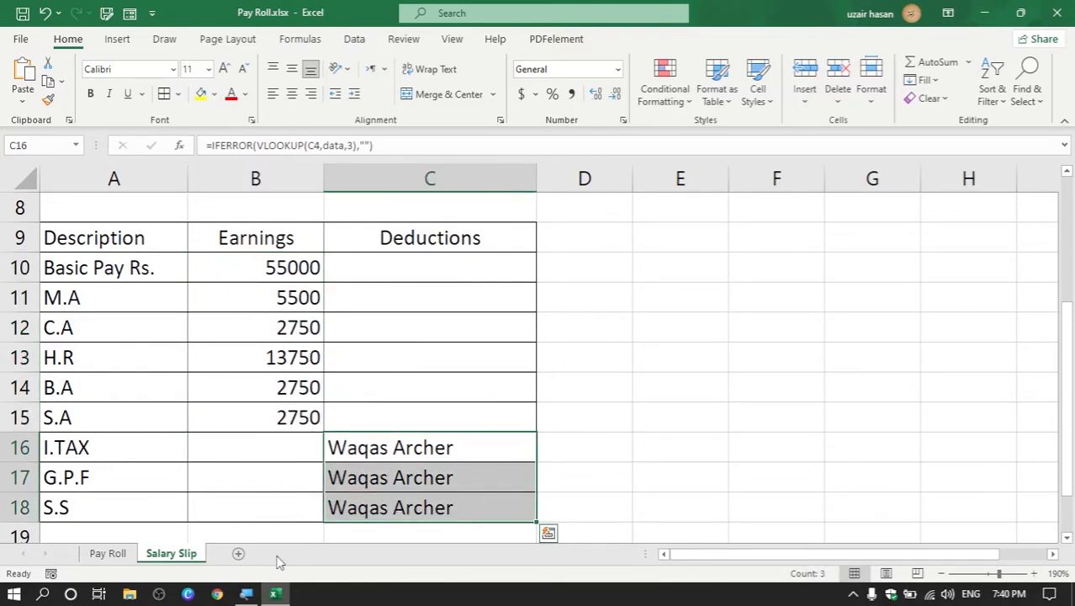
{"action": "left_click", "coordinate": [105, 553]}
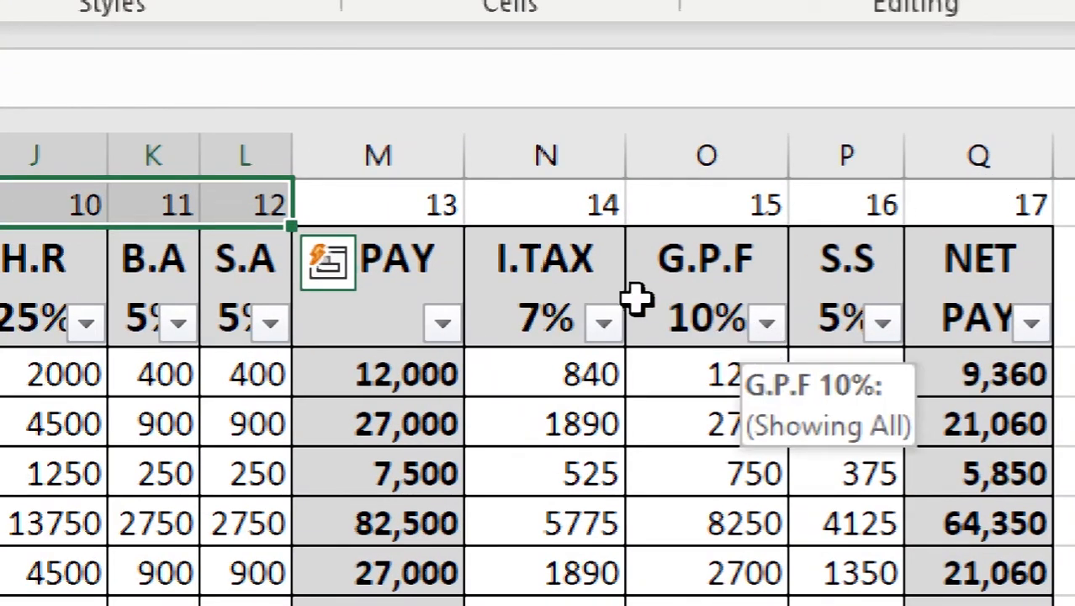
{"action": "left_click", "coordinate": [532, 312]}
{"action": "left_click", "coordinate": [704, 320]}
{"action": "left_click", "coordinate": [828, 312]}
{"action": "left_click_drag", "start_coordinate": [844, 298], "coordinate": [505, 286]}
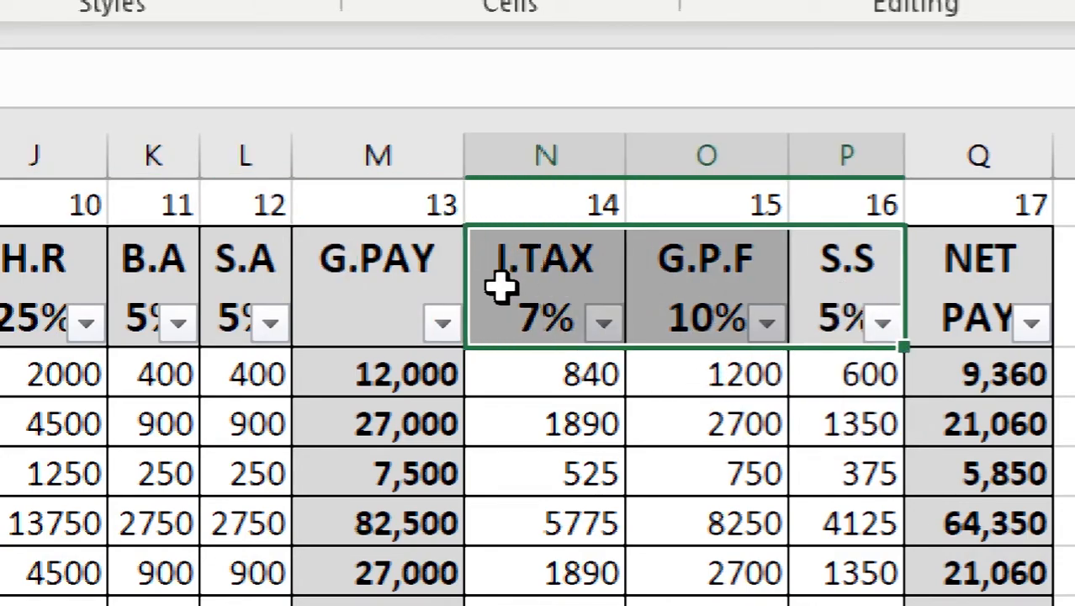
{"action": "left_click", "coordinate": [548, 205]}
{"action": "left_click", "coordinate": [719, 208]}
{"action": "left_click", "coordinate": [864, 206]}
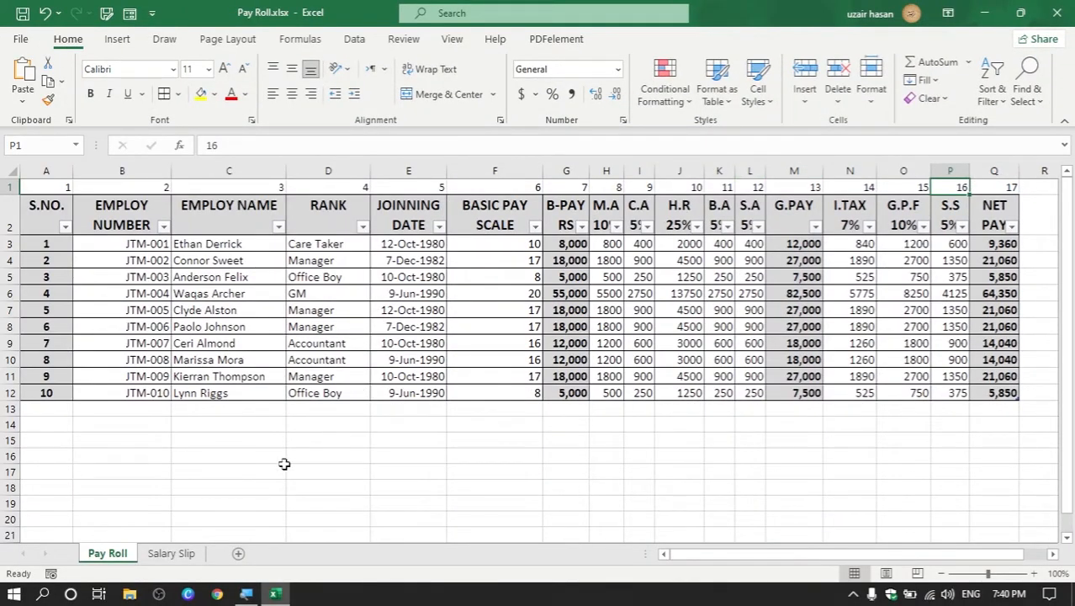
Step: On the Salary Slip sheet, set the lookup column index to 14 for I.TAX in C16 and to 15 for G.P.F in C17
{"action": "left_click", "coordinate": [171, 552]}
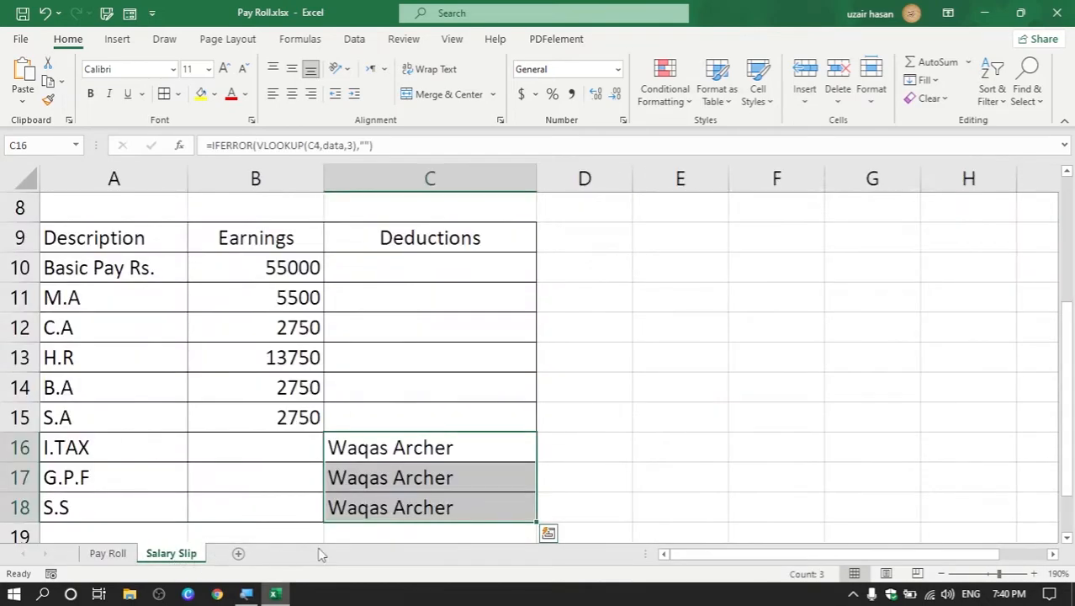
{"action": "double_click", "coordinate": [440, 455]}
{"action": "key", "text": "BackSpace"}
{"action": "type", "text": "1"}
{"action": "key", "text": "Return"}
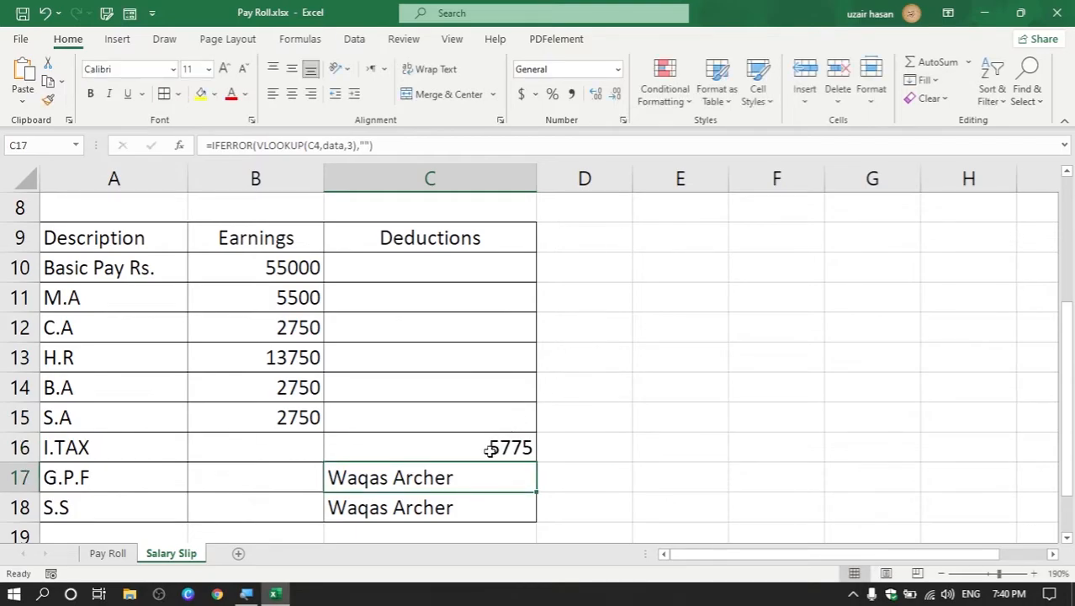
{"action": "double_click", "coordinate": [481, 486]}
{"action": "left_click", "coordinate": [599, 478]}
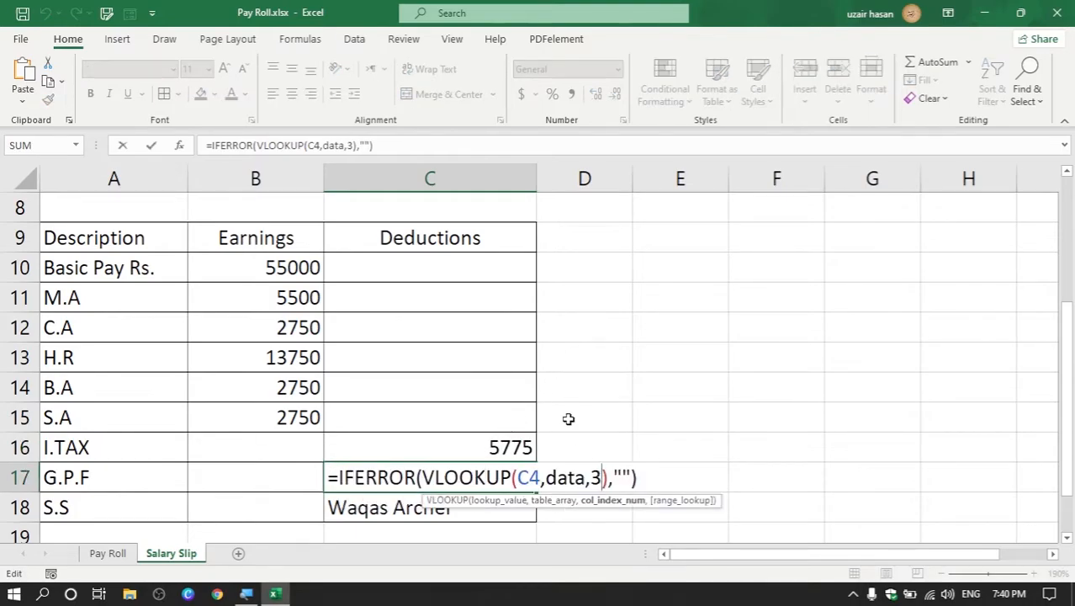
{"action": "key", "text": "BackSpace"}
{"action": "key", "text": "Return"}
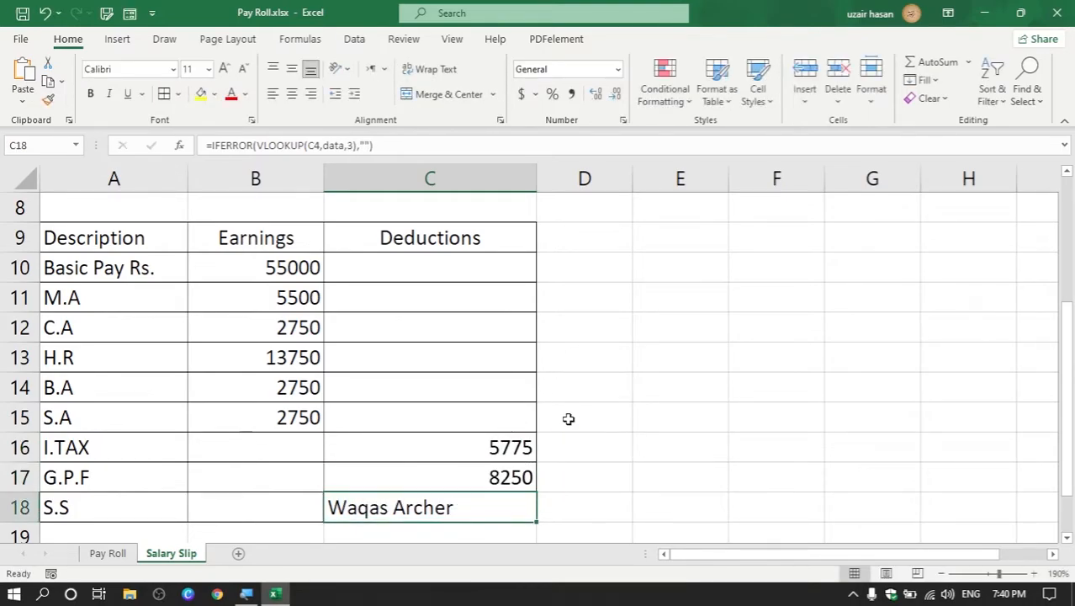
Step: Set the column index in the S.S lookup formula in C18 to 16
{"action": "double_click", "coordinate": [460, 506]}
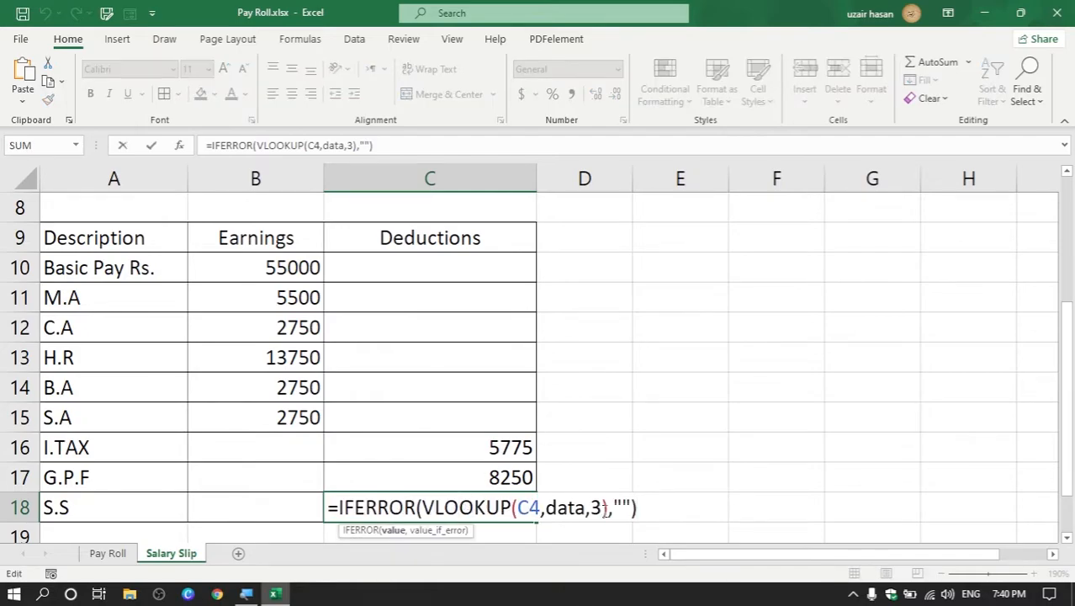
{"action": "left_click", "coordinate": [602, 507]}
{"action": "key", "text": "BackSpace"}
{"action": "type", "text": "16"}
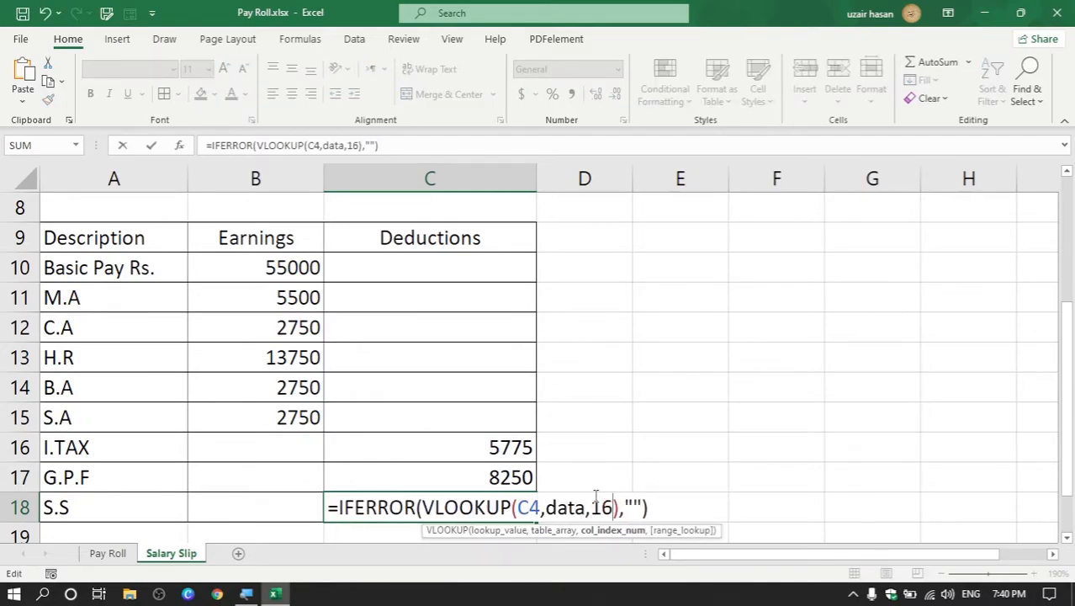
{"action": "key", "text": "Return"}
Step: Choose the second employee number from the drop-down list in C4
{"action": "scroll", "coordinate": [317, 427], "scroll_direction": "up", "scroll_amount": 3}
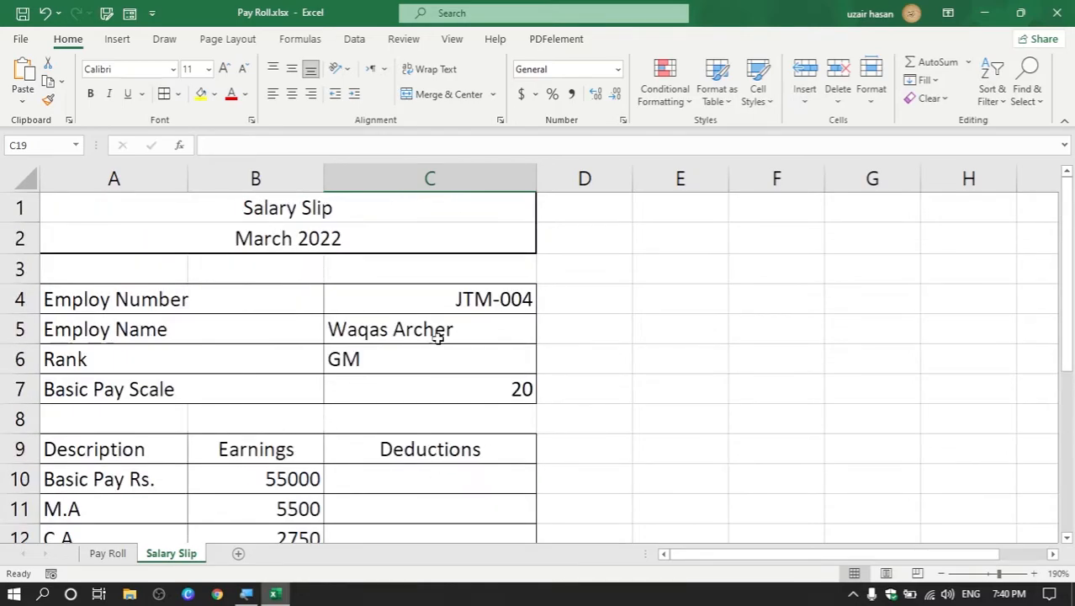
{"action": "left_click", "coordinate": [434, 300]}
{"action": "left_click", "coordinate": [544, 306]}
{"action": "left_click", "coordinate": [533, 335]}
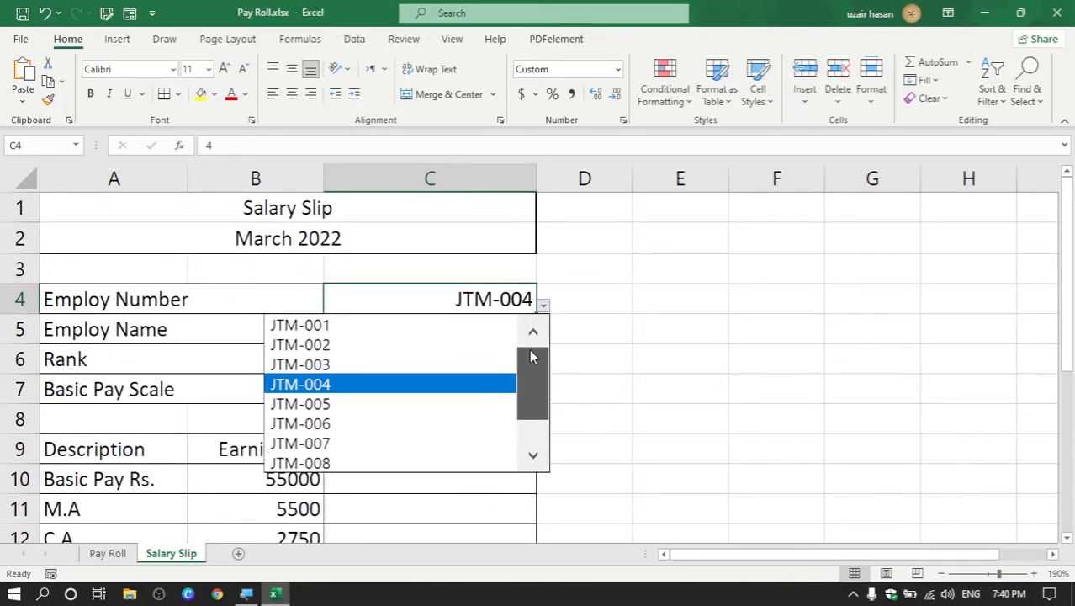
{"action": "left_click", "coordinate": [402, 353]}
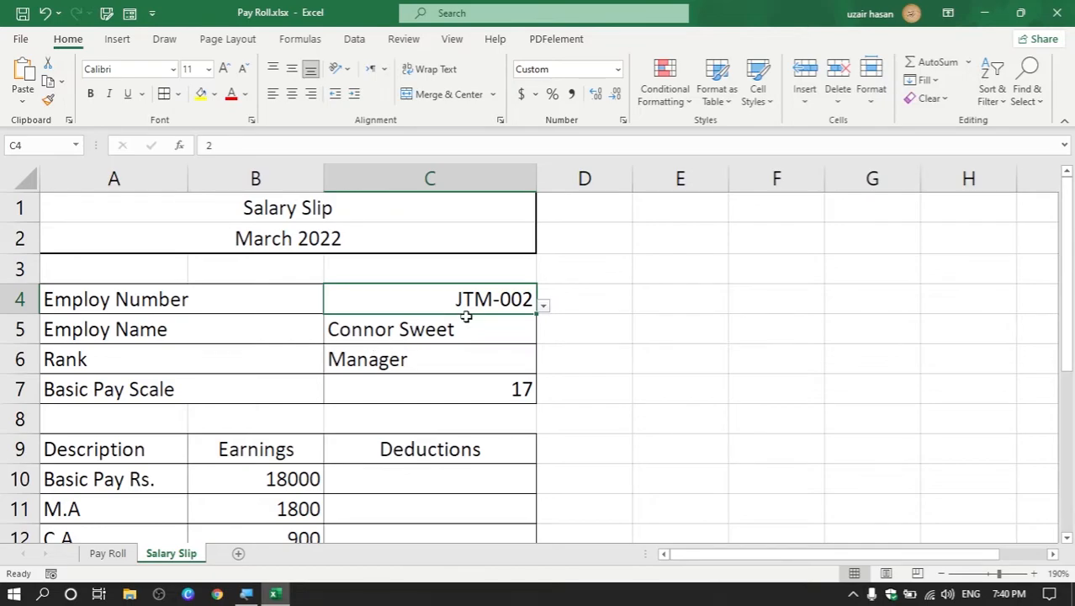
Step: Compare the second employee's name and M.A amount on the Pay Roll sheet with those on the Salary Slip sheet
{"action": "left_click", "coordinate": [107, 554]}
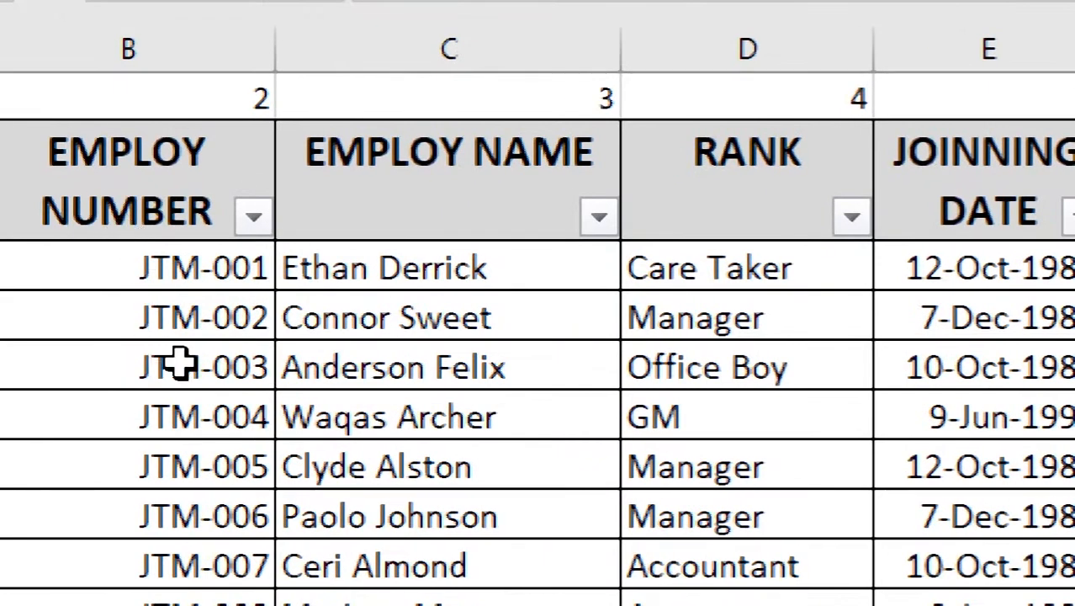
{"action": "left_click", "coordinate": [150, 264]}
{"action": "left_click", "coordinate": [462, 322]}
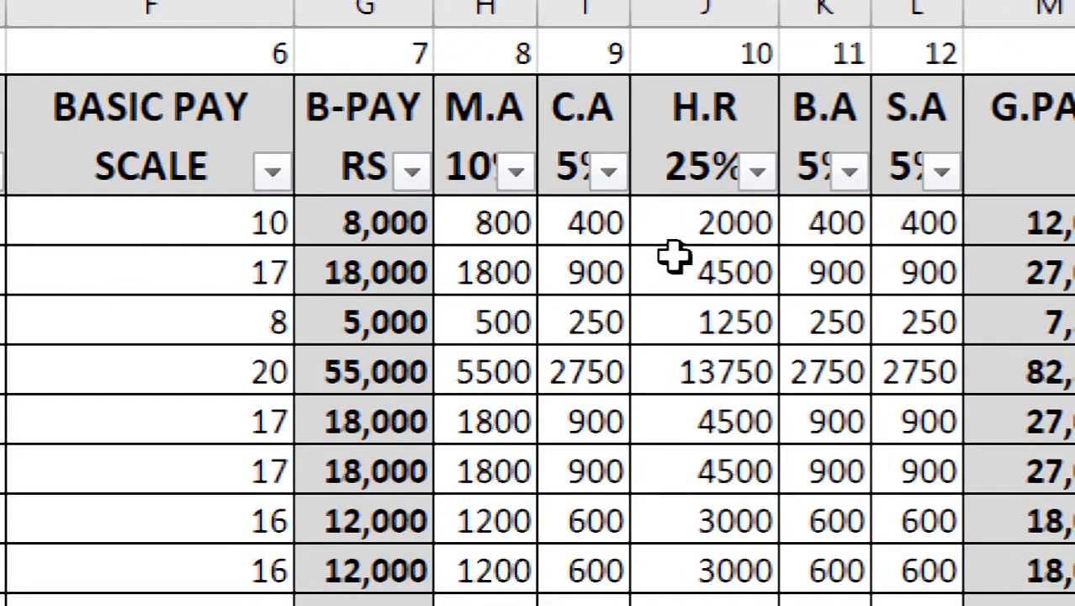
{"action": "left_click", "coordinate": [504, 284]}
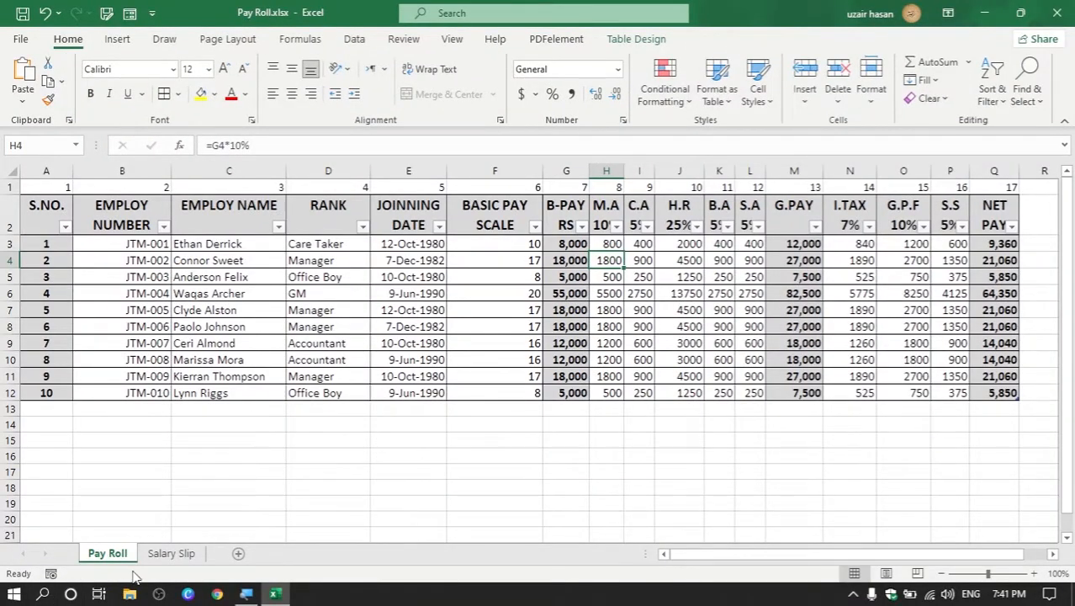
{"action": "left_click", "coordinate": [153, 557]}
{"action": "left_click", "coordinate": [85, 496]}
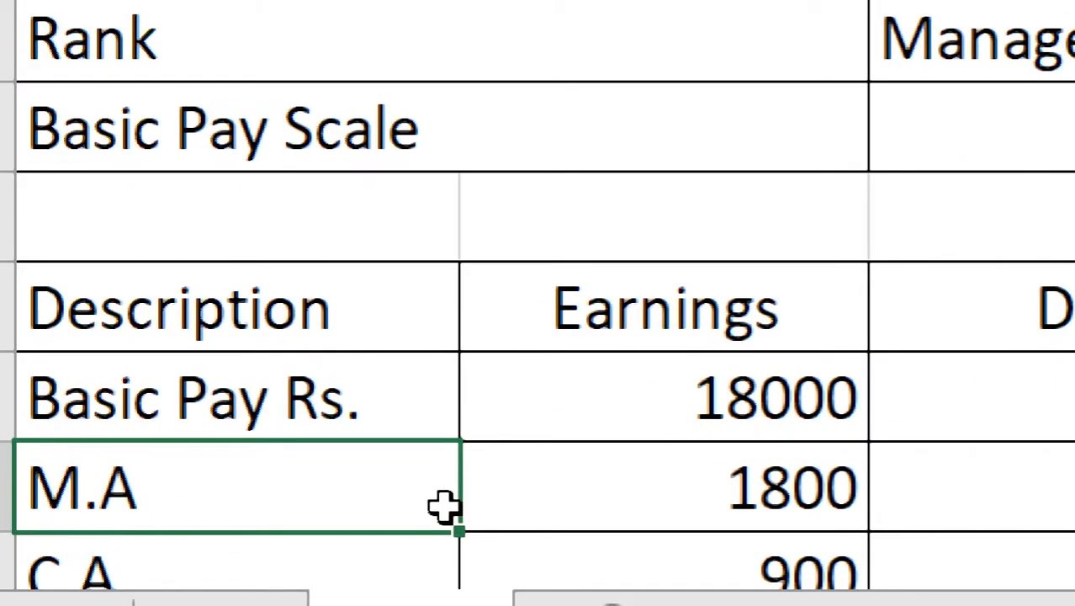
{"action": "left_click", "coordinate": [656, 497]}
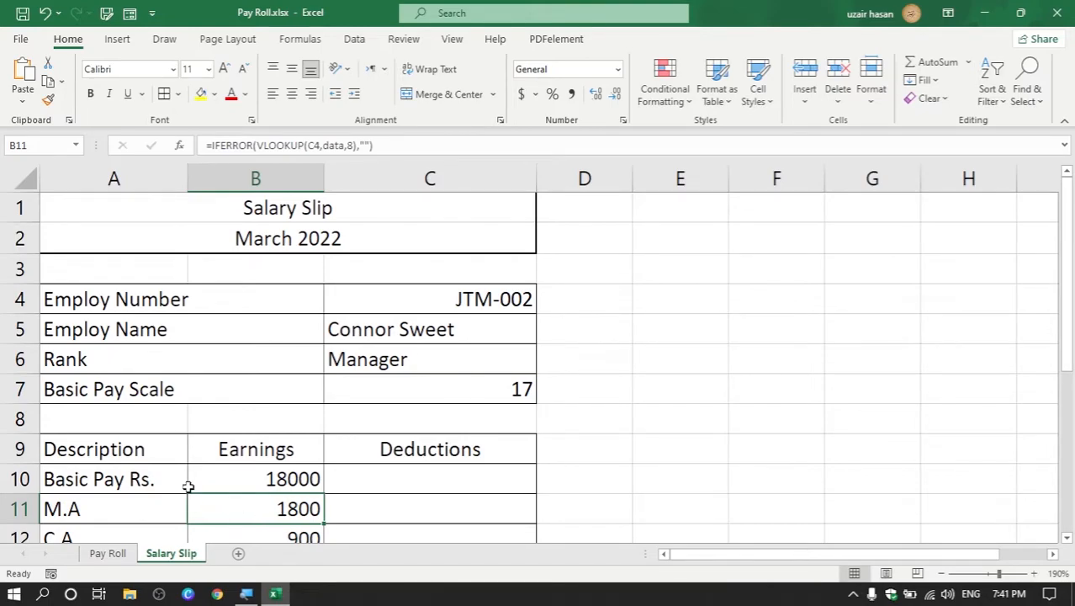
Step: Review the Earnings and Deductions amounts down to the S.S row and the empty rows beneath the salary slip table
{"action": "scroll", "coordinate": [188, 486], "scroll_direction": "down", "scroll_amount": 4}
{"action": "scroll", "coordinate": [187, 481], "scroll_direction": "down", "scroll_amount": 1}
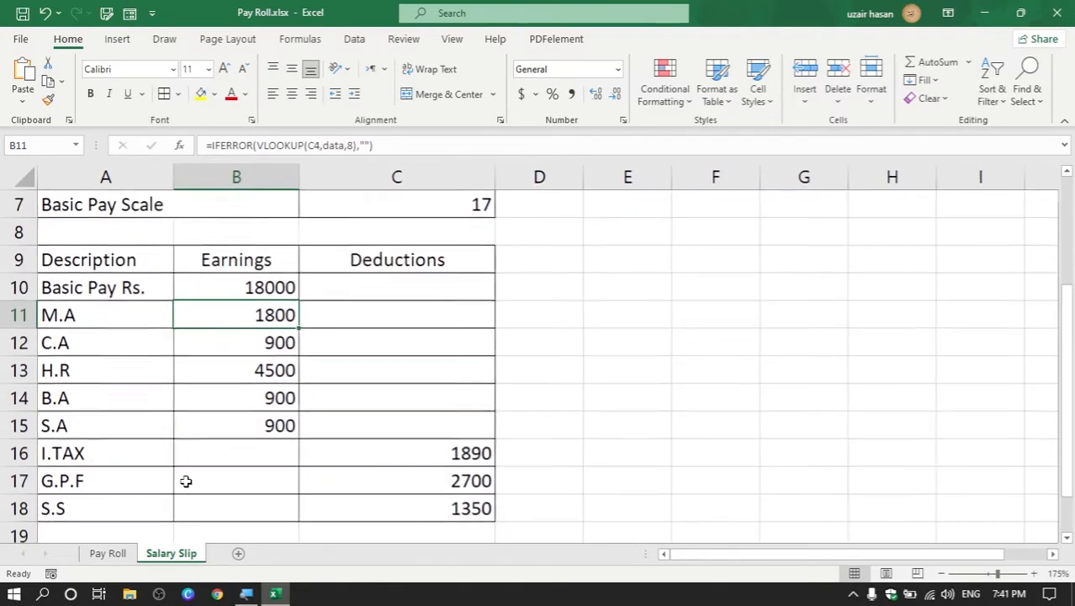
{"action": "left_click_drag", "start_coordinate": [259, 264], "coordinate": [259, 416]}
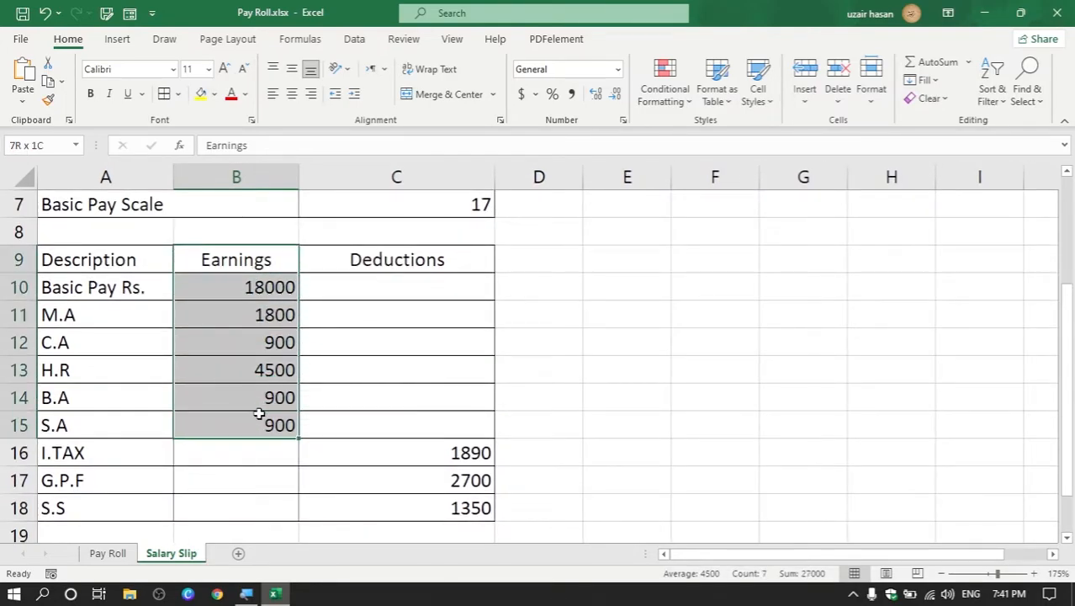
{"action": "left_click_drag", "start_coordinate": [414, 340], "coordinate": [434, 504]}
{"action": "scroll", "coordinate": [431, 430], "scroll_direction": "down", "scroll_amount": 1}
{"action": "scroll", "coordinate": [431, 429], "scroll_direction": "down", "scroll_amount": 1}
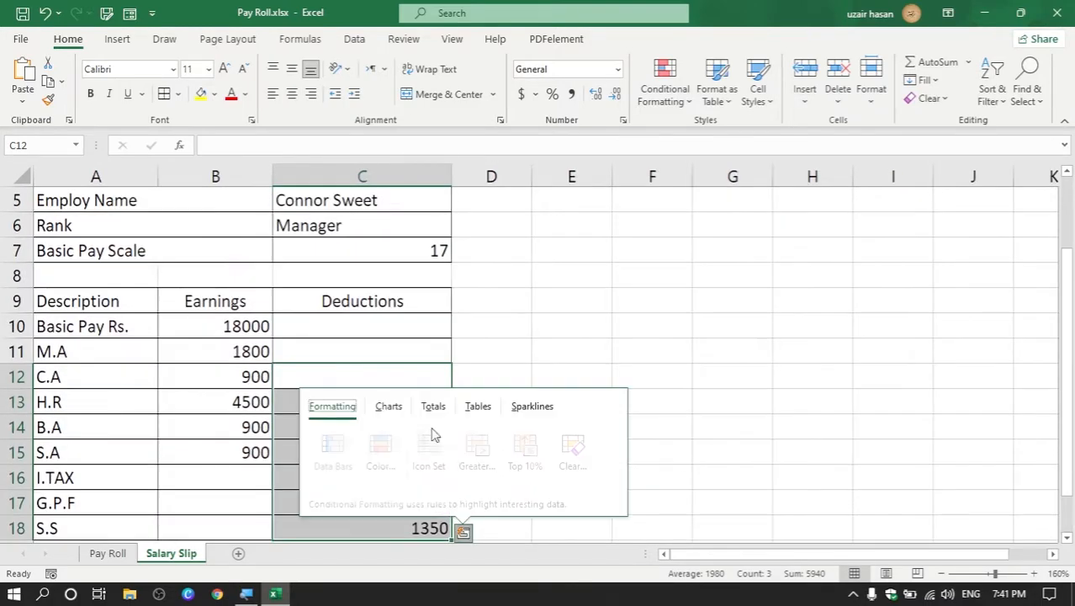
{"action": "scroll", "coordinate": [384, 386], "scroll_direction": "down", "scroll_amount": 1}
{"action": "scroll", "coordinate": [383, 386], "scroll_direction": "down", "scroll_amount": 1}
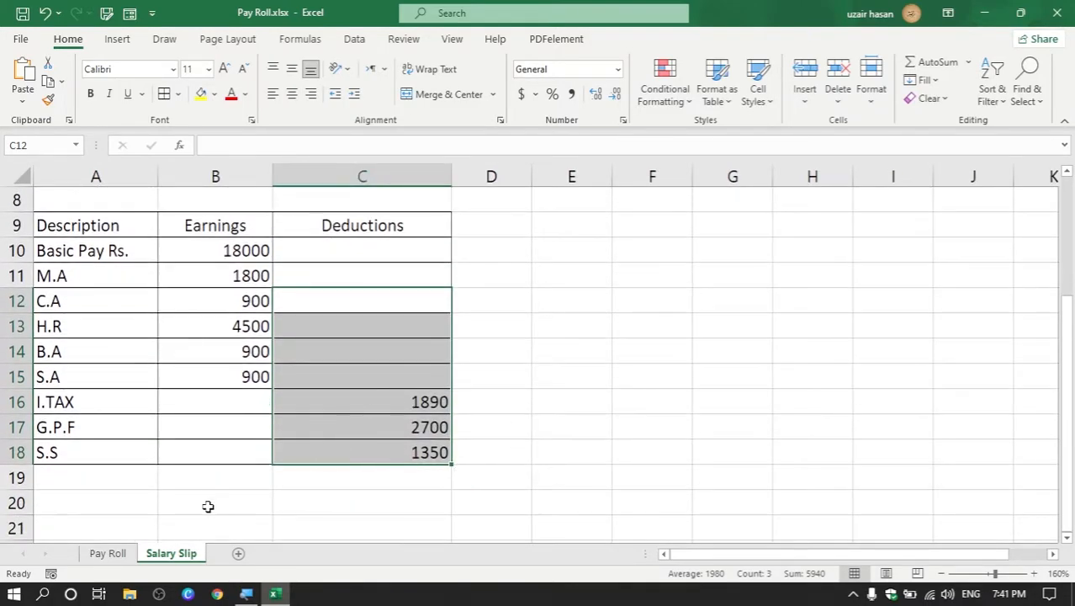
Step: Total the Earnings column in B20 with the formula =SUM(B10:B18), leaving row 19 empty beneath the table
{"action": "left_click", "coordinate": [5, 479]}
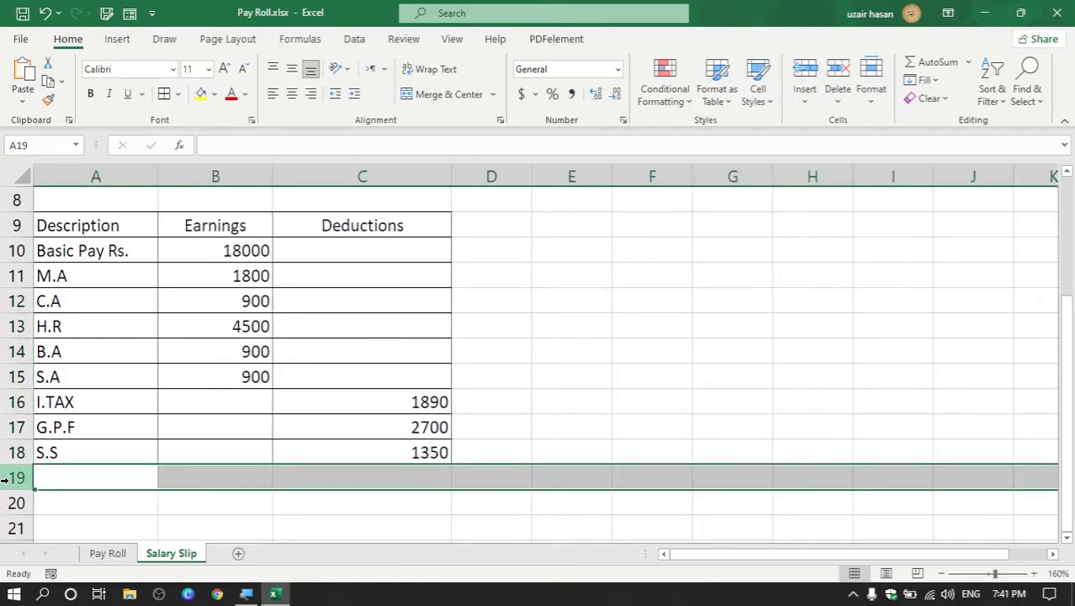
{"action": "left_click", "coordinate": [9, 502]}
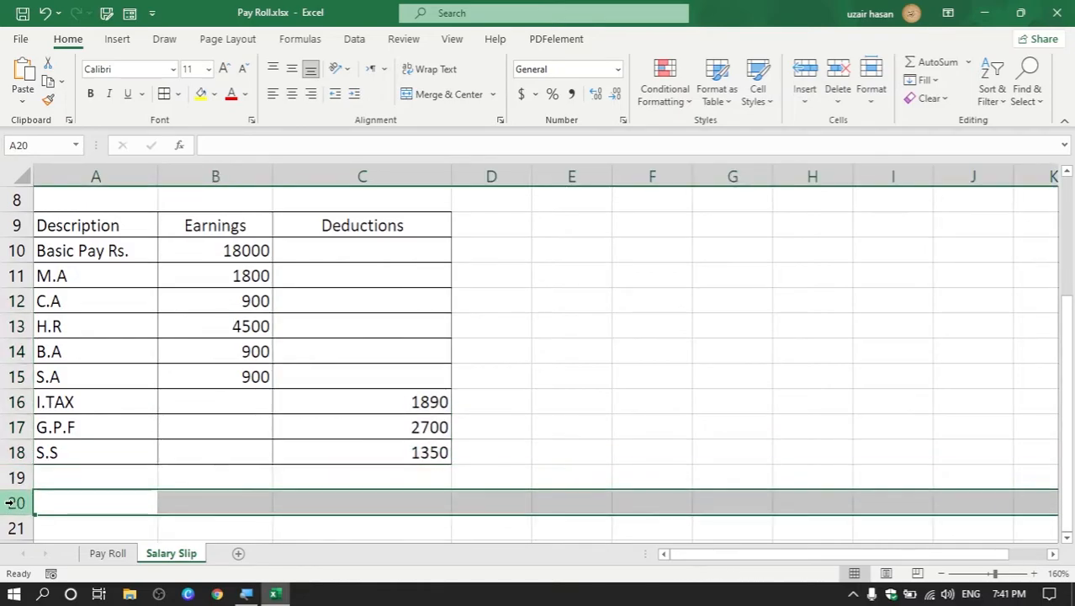
{"action": "left_click", "coordinate": [190, 502]}
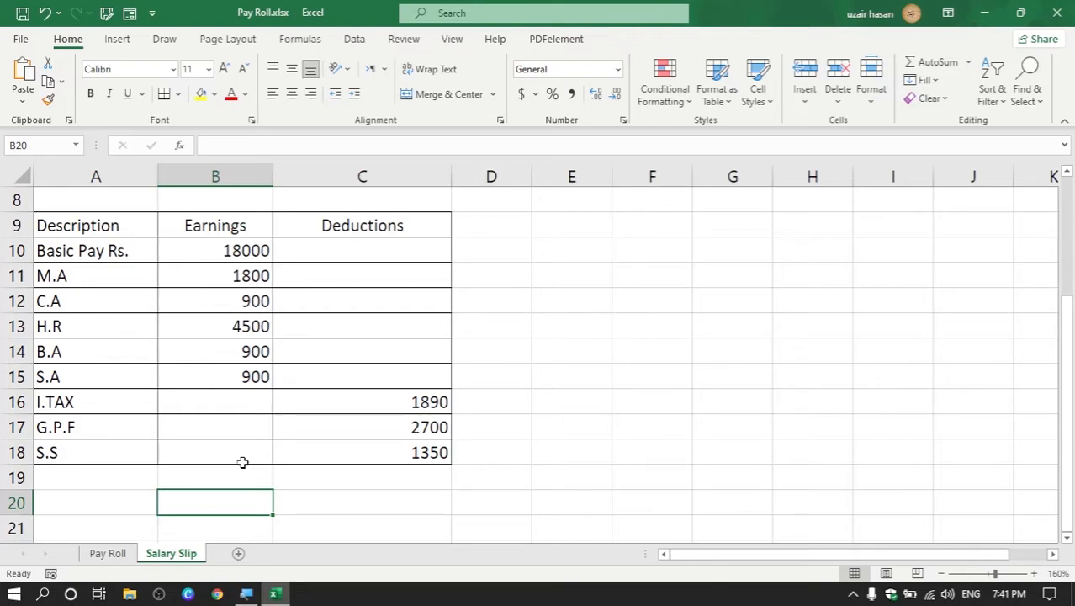
{"action": "type", "text": "=sum"}
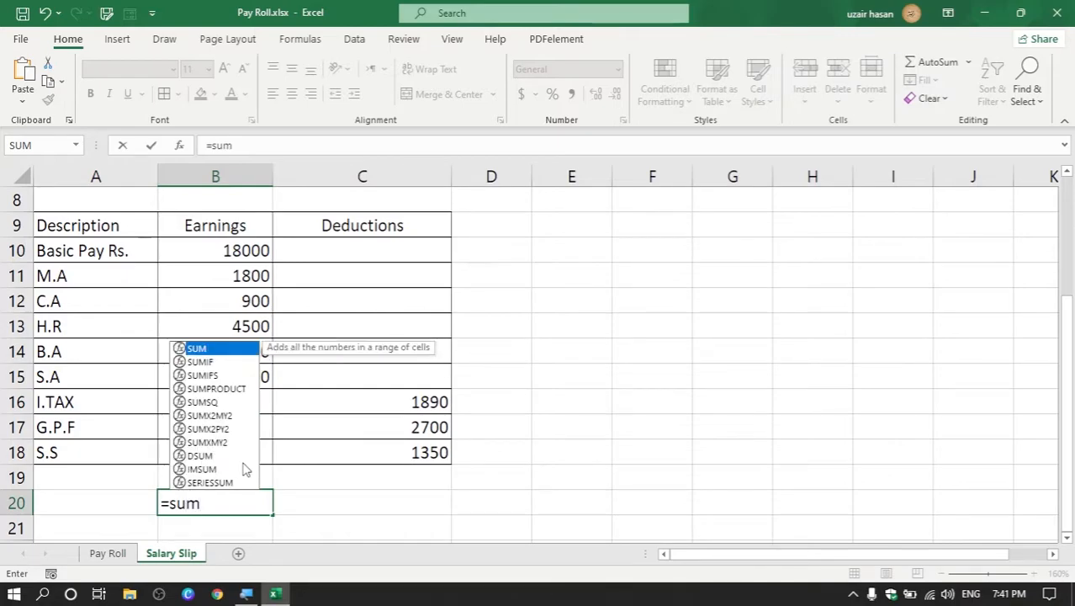
{"action": "type", "text": "("}
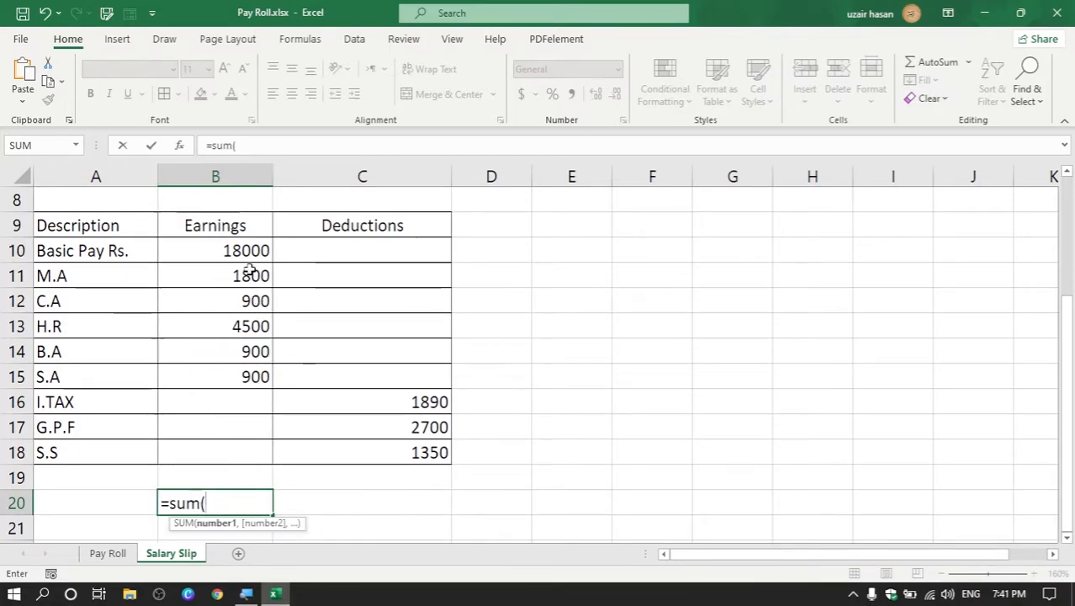
{"action": "left_click_drag", "start_coordinate": [250, 247], "coordinate": [241, 451]}
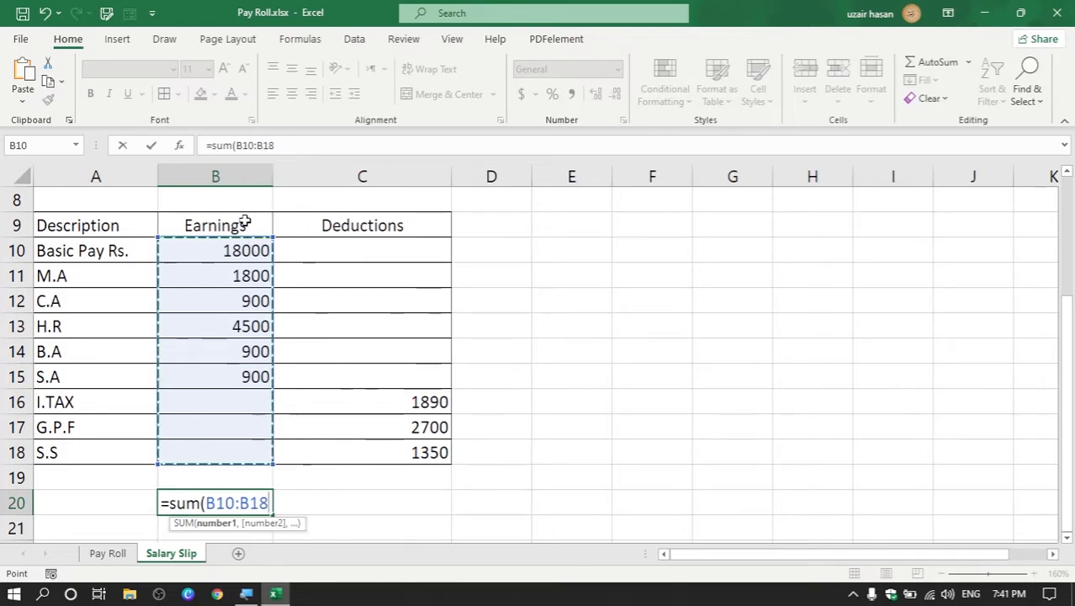
{"action": "type", "text": ")"}
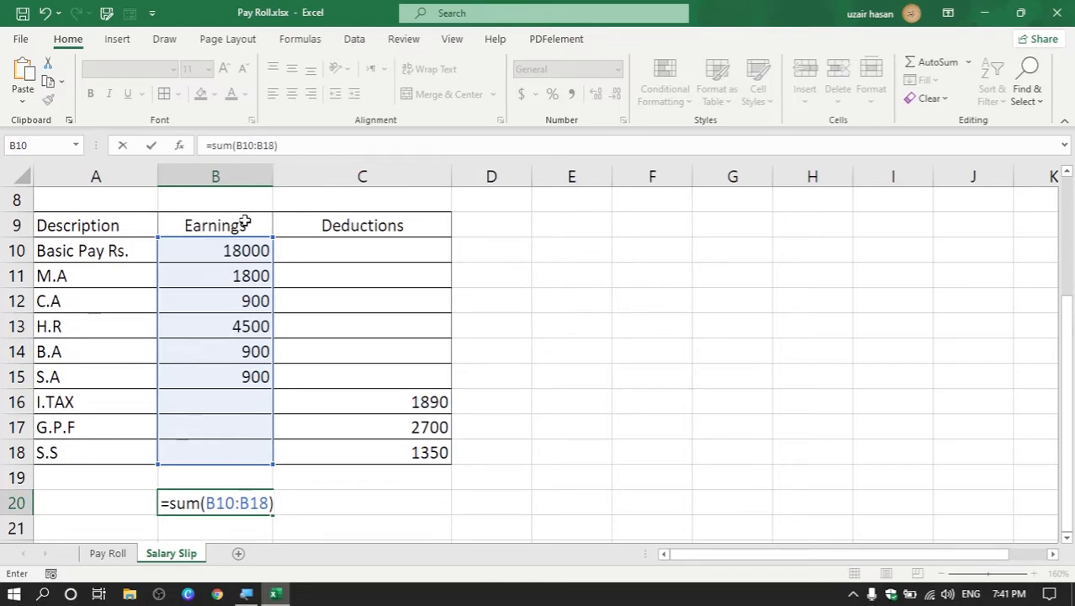
{"action": "key", "text": "Return"}
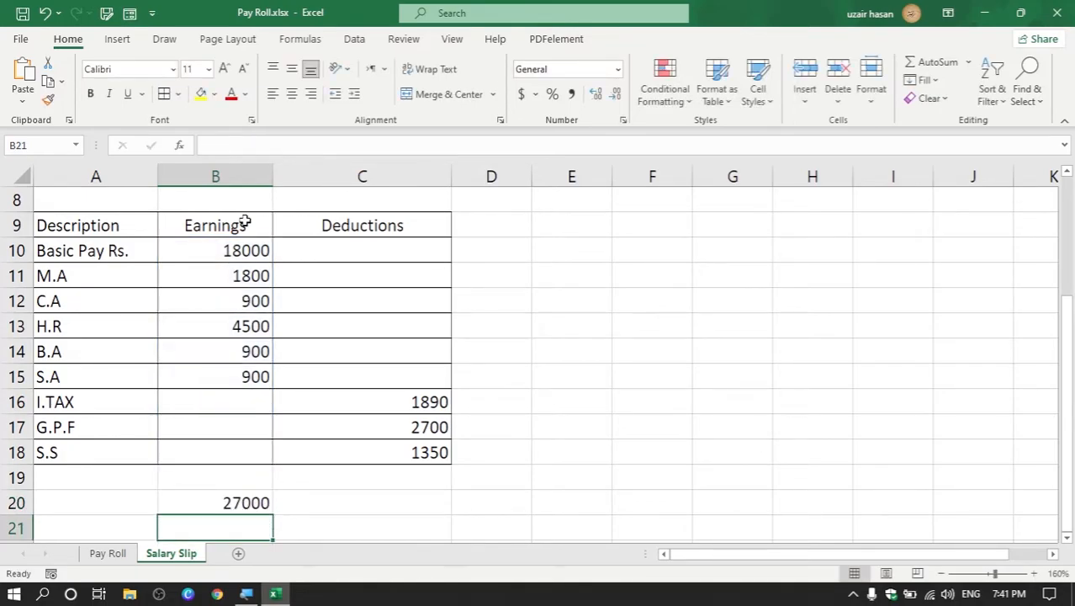
Step: Copy the total formula from B20 into C20 for the Deductions and apply All Borders to both cells
{"action": "left_click", "coordinate": [240, 503]}
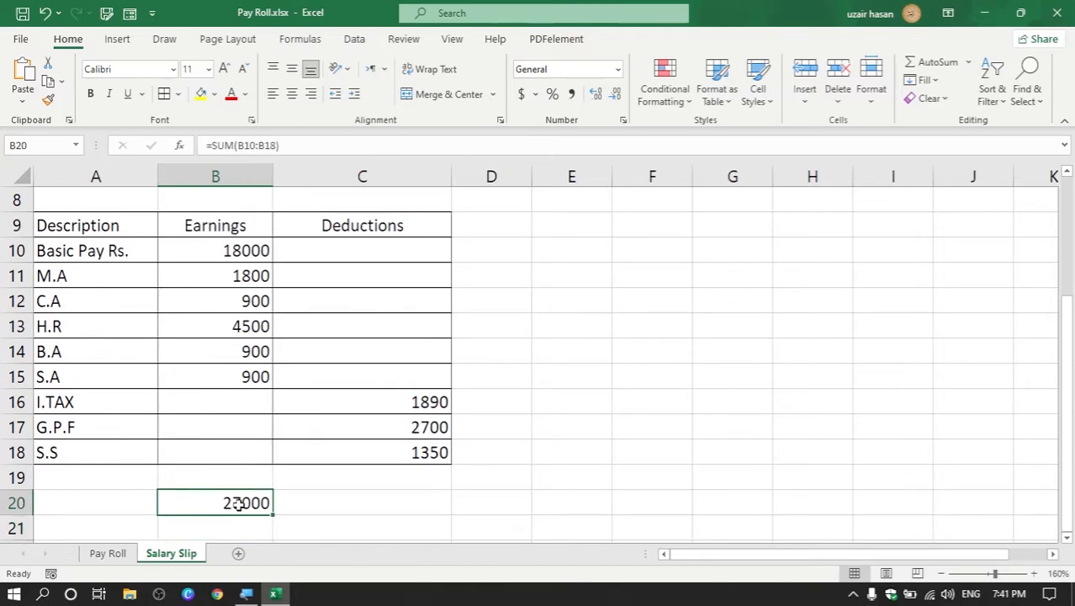
{"action": "left_click_drag", "start_coordinate": [273, 516], "coordinate": [415, 517]}
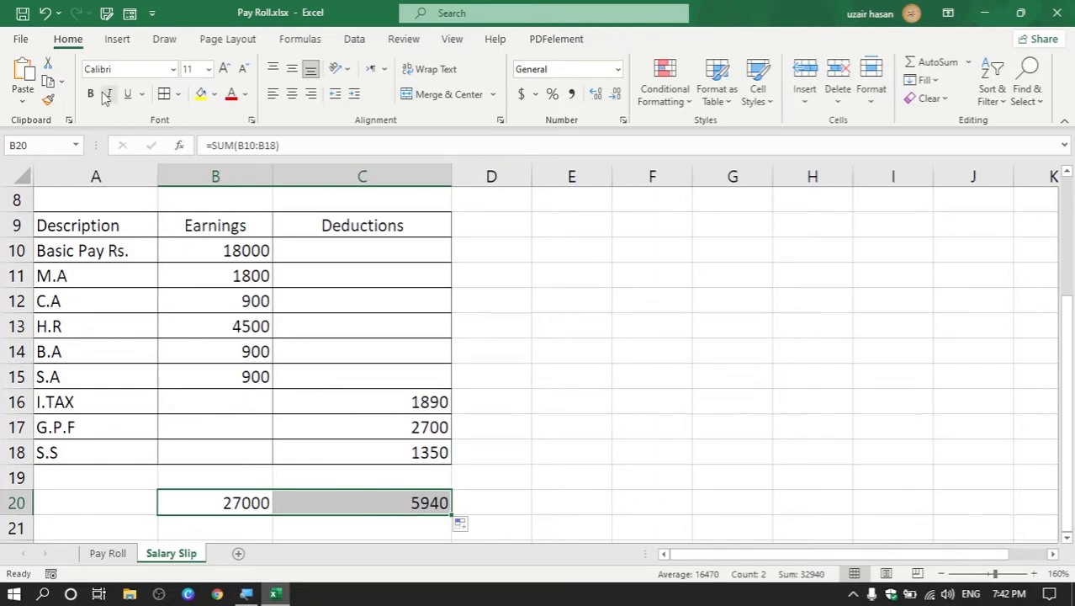
{"action": "left_click", "coordinate": [179, 95]}
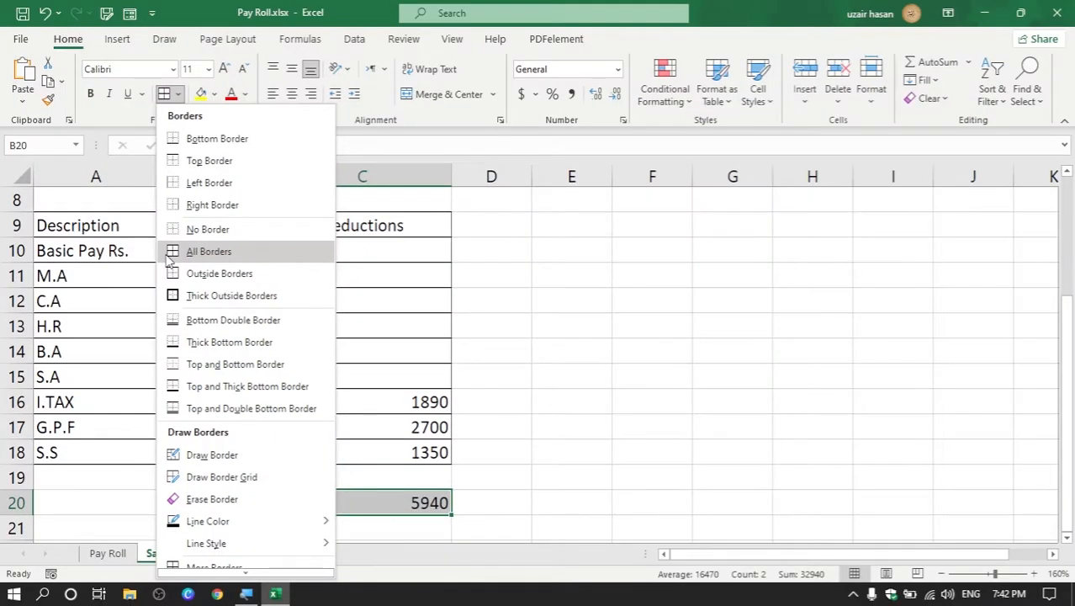
{"action": "left_click", "coordinate": [170, 257]}
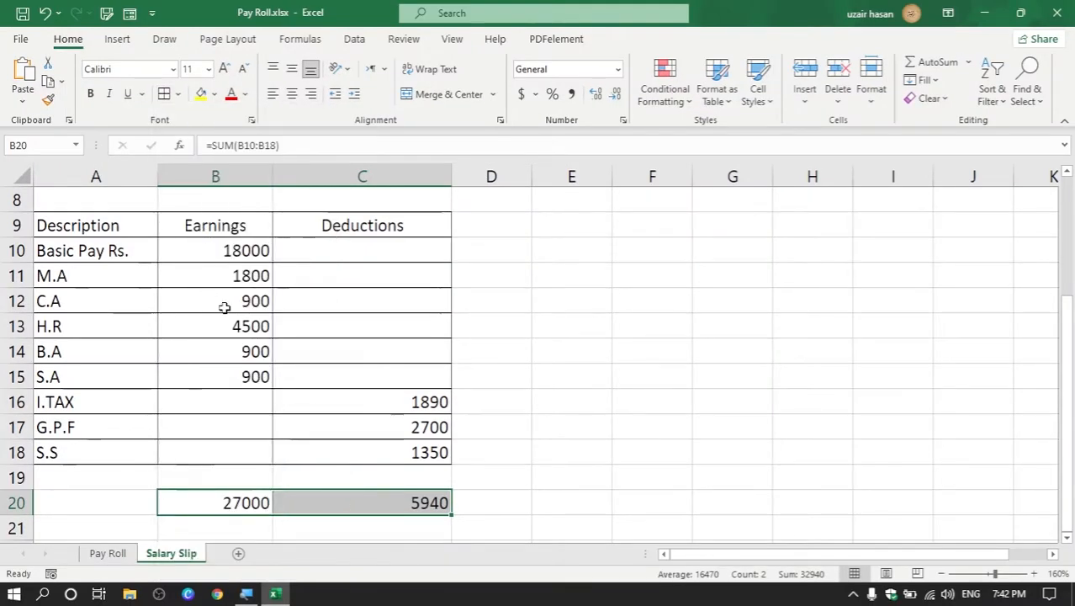
Step: Merge and center A22:C22 and A23:C23 as two separate rows beneath the totals
{"action": "scroll", "coordinate": [224, 306], "scroll_direction": "down", "scroll_amount": 1}
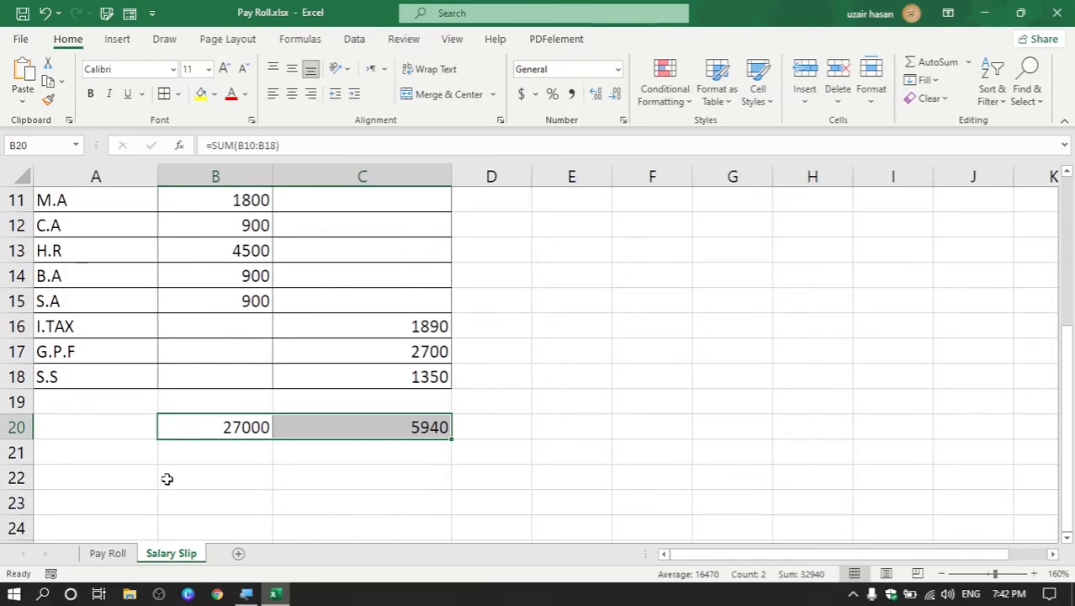
{"action": "left_click", "coordinate": [12, 453]}
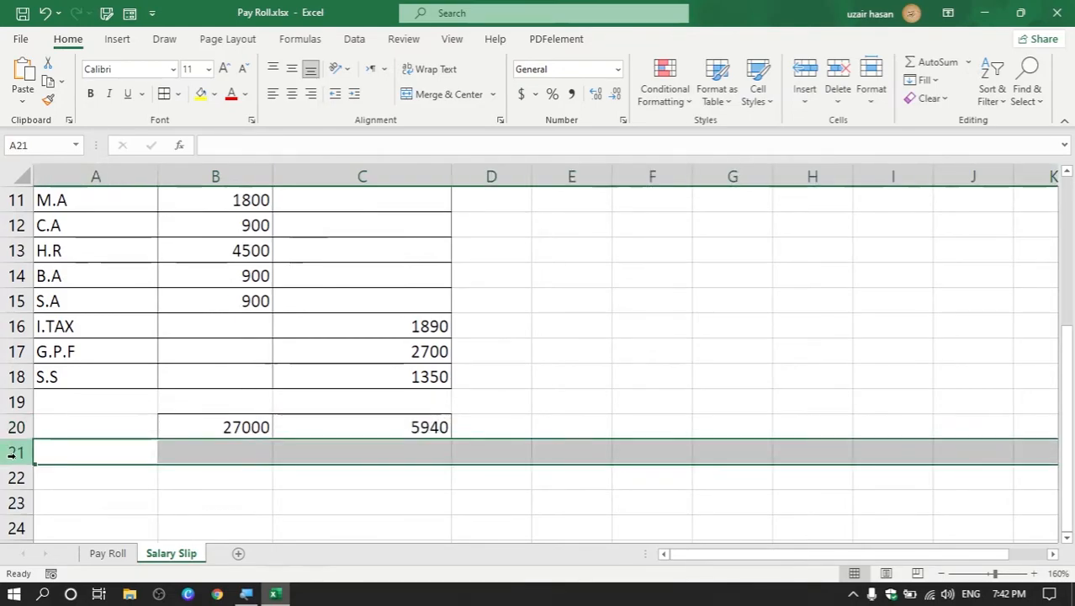
{"action": "left_click", "coordinate": [12, 476]}
{"action": "left_click_drag", "start_coordinate": [95, 477], "coordinate": [333, 493]}
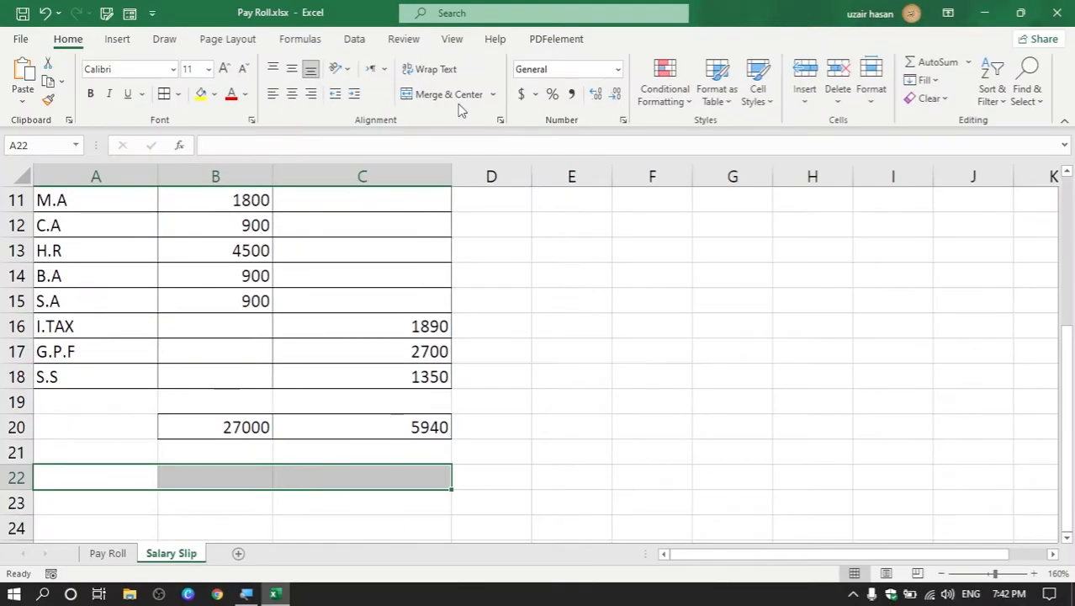
{"action": "left_click", "coordinate": [459, 93]}
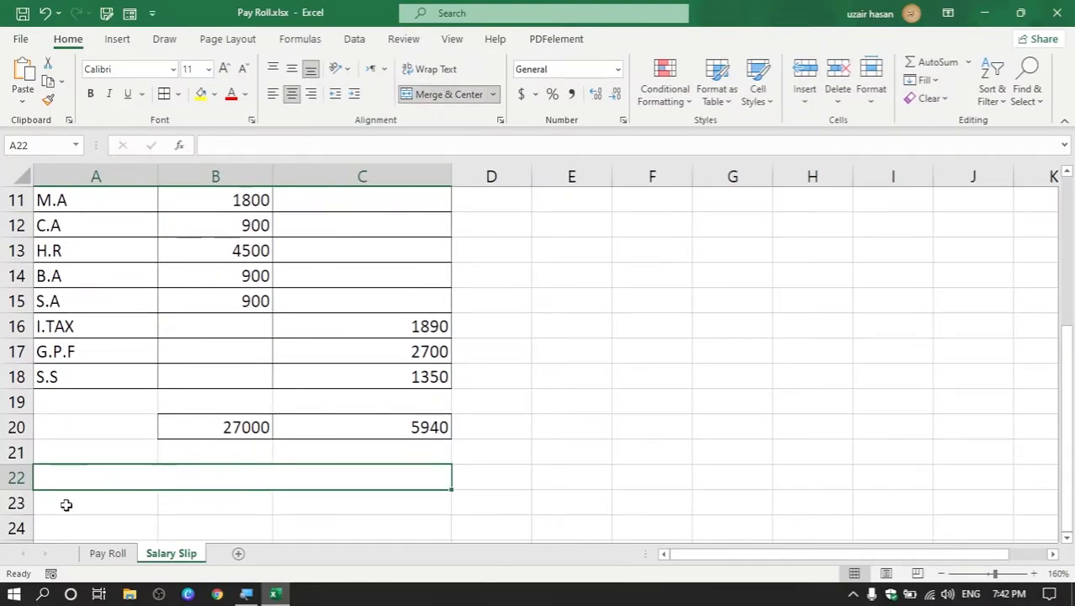
{"action": "left_click_drag", "start_coordinate": [74, 505], "coordinate": [337, 505]}
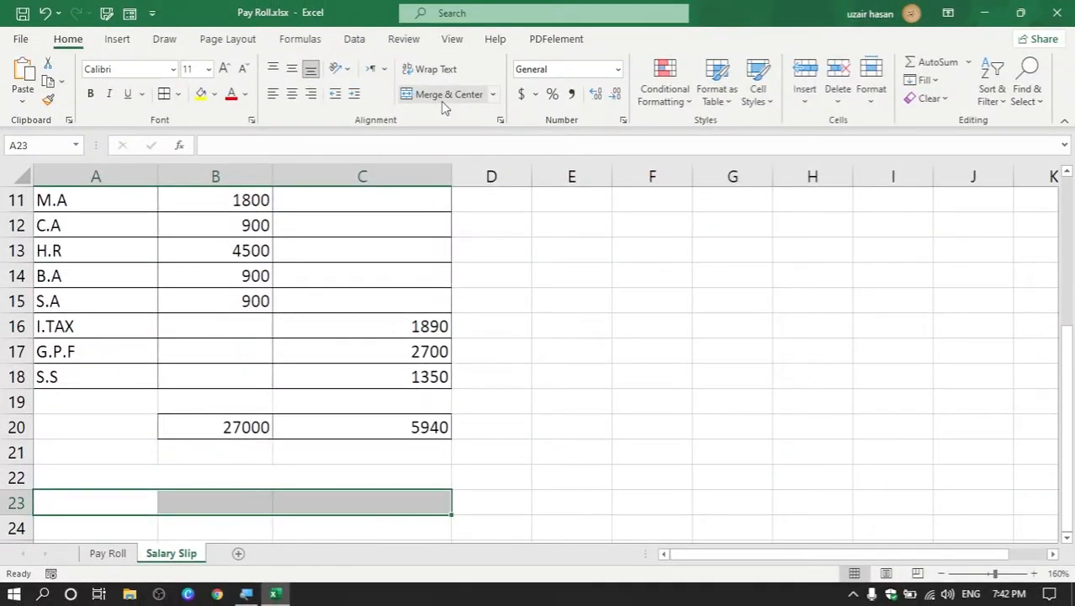
{"action": "left_click", "coordinate": [444, 94]}
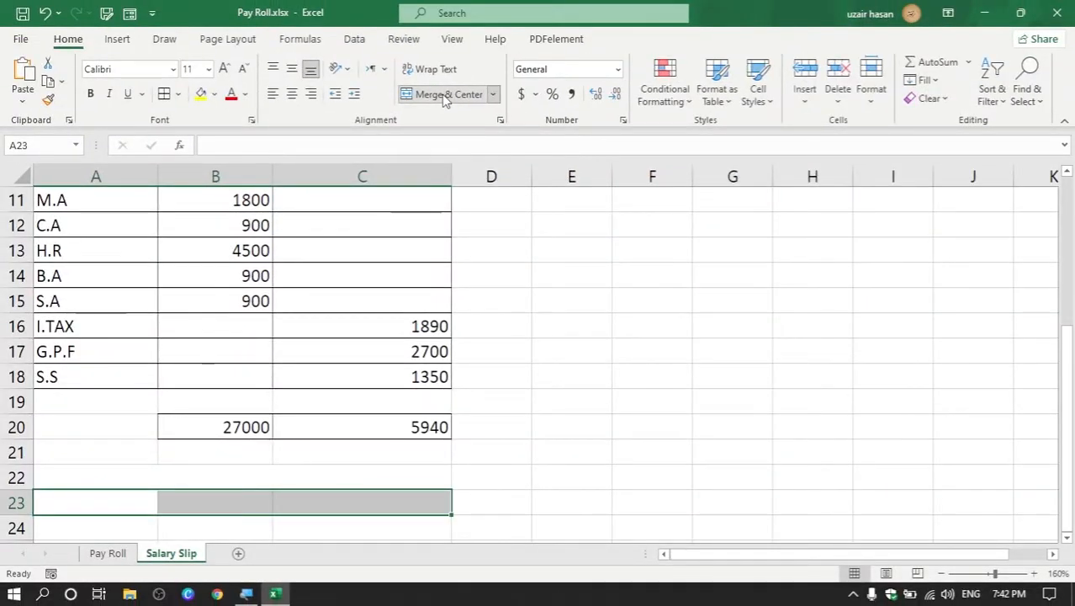
Step: Apply All Borders to the merged rows 22 and 23 and enter the heading Net Pay in row 22
{"action": "left_click_drag", "start_coordinate": [186, 480], "coordinate": [185, 492]}
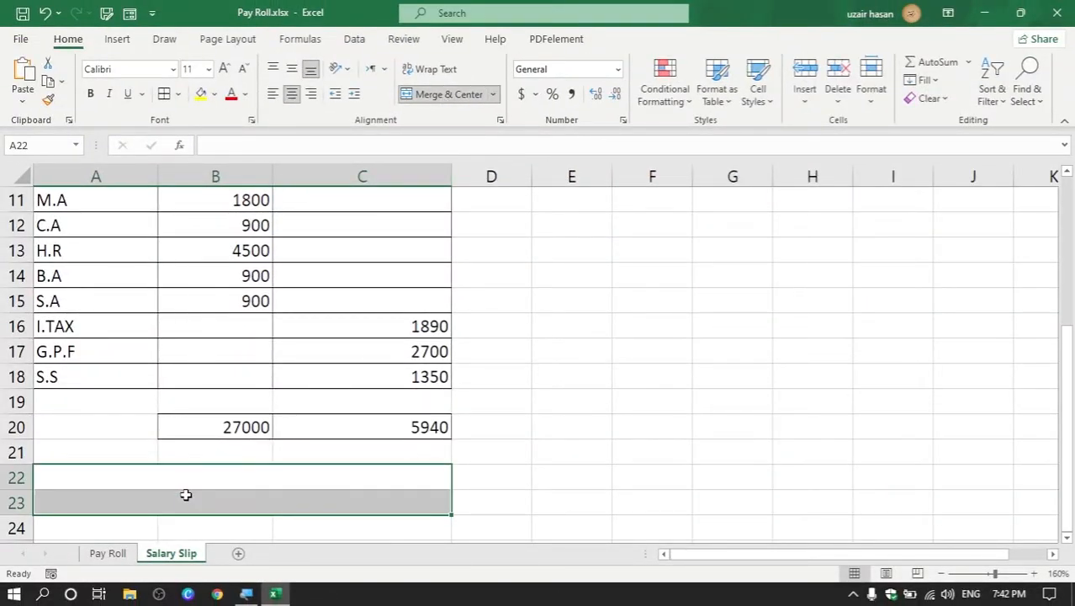
{"action": "left_click", "coordinate": [177, 95]}
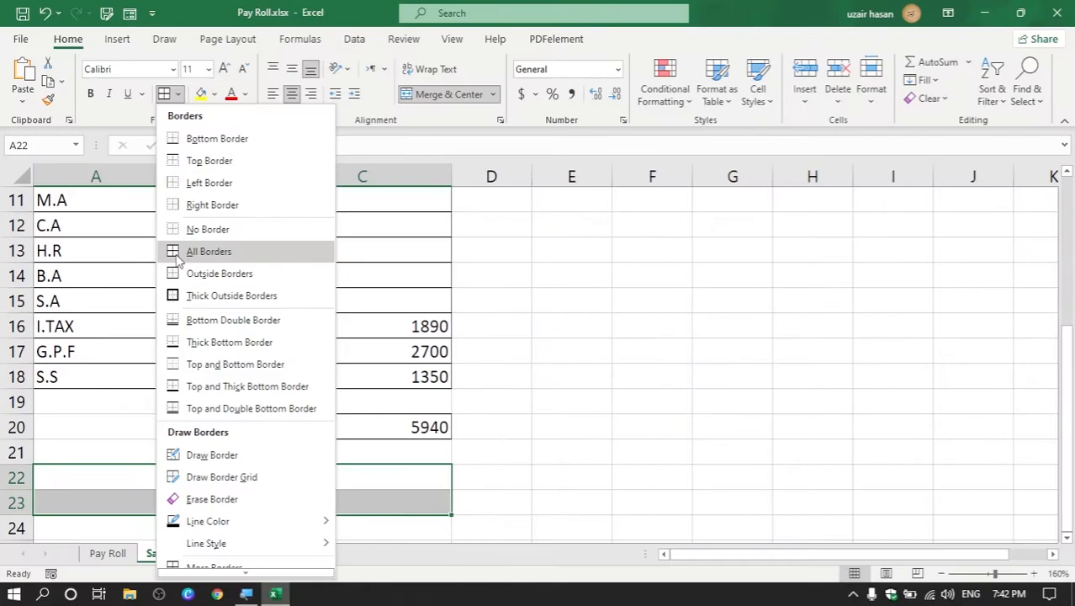
{"action": "left_click", "coordinate": [180, 259]}
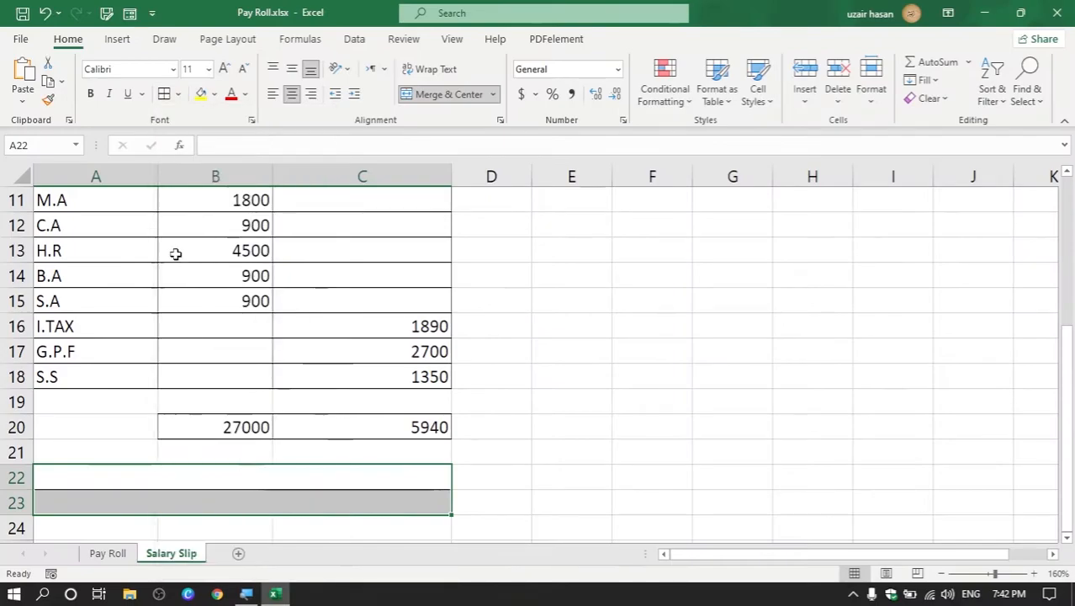
{"action": "left_click", "coordinate": [236, 478]}
{"action": "type", "text": "Net Pay"}
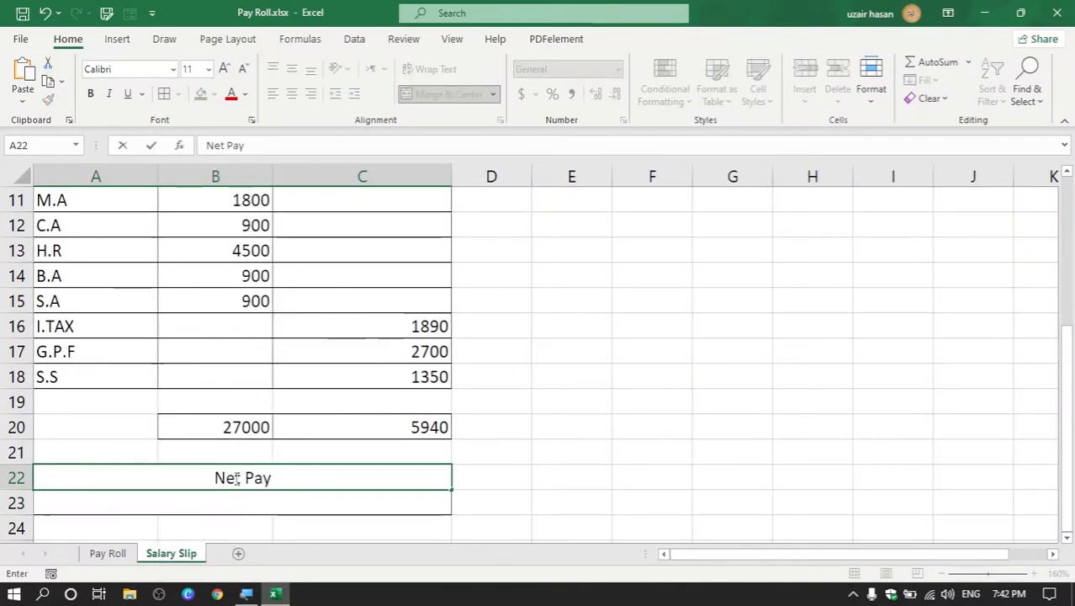
{"action": "key", "text": "Return"}
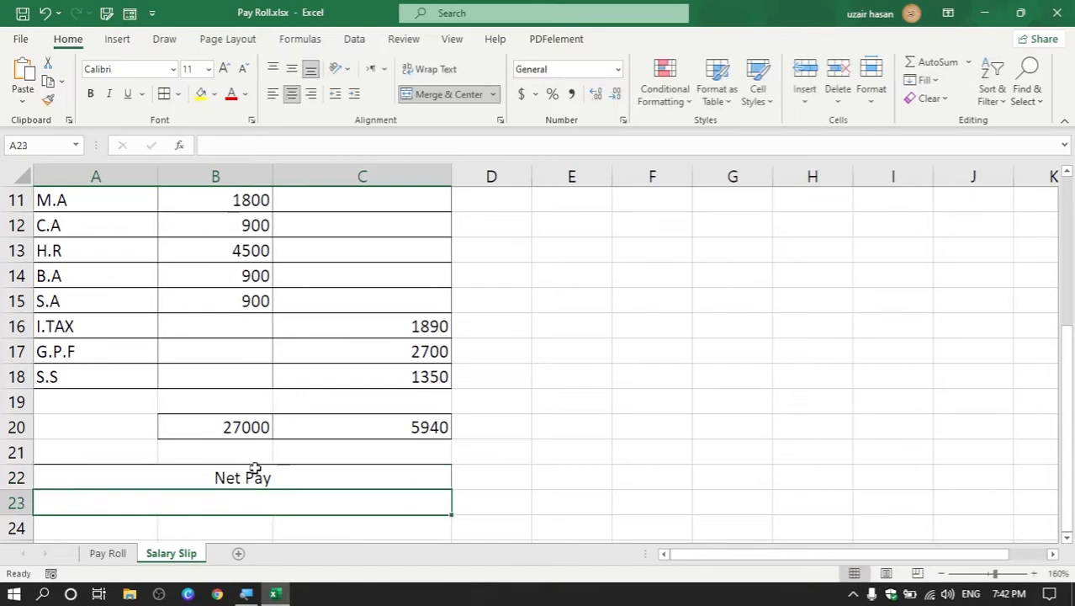
Step: Calculate the net pay in merged cell A23 with the formula =B20-C20
{"action": "left_click", "coordinate": [240, 428]}
{"action": "left_click", "coordinate": [376, 425]}
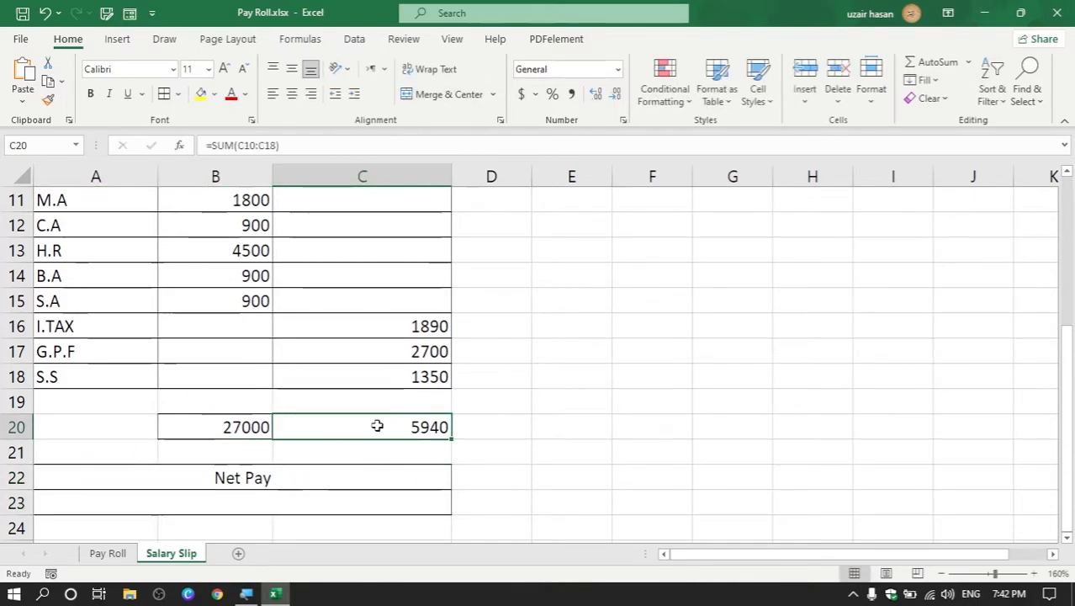
{"action": "left_click", "coordinate": [255, 503]}
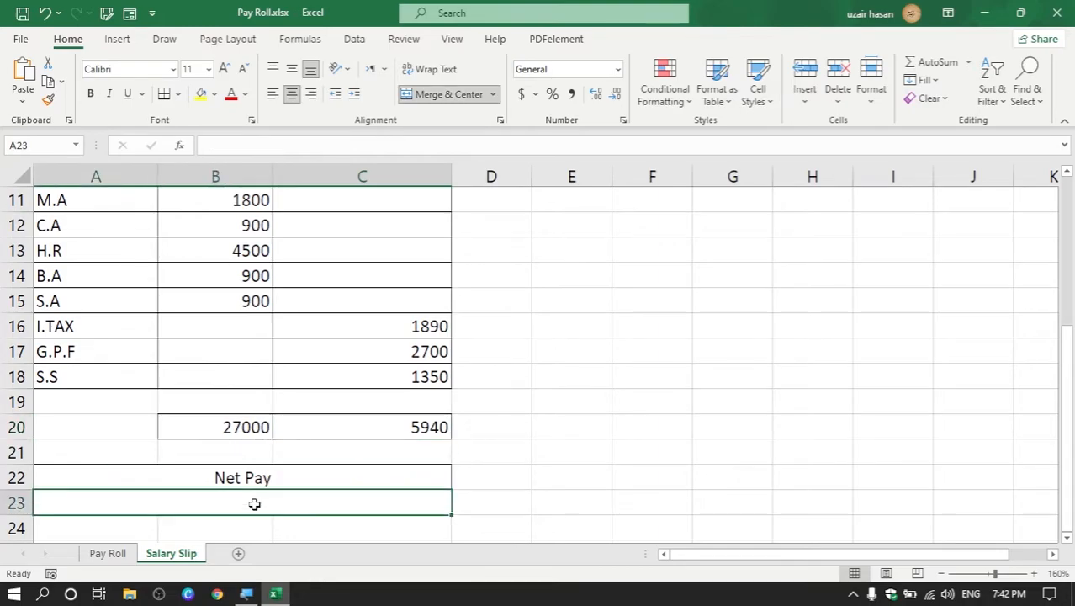
{"action": "type", "text": "="}
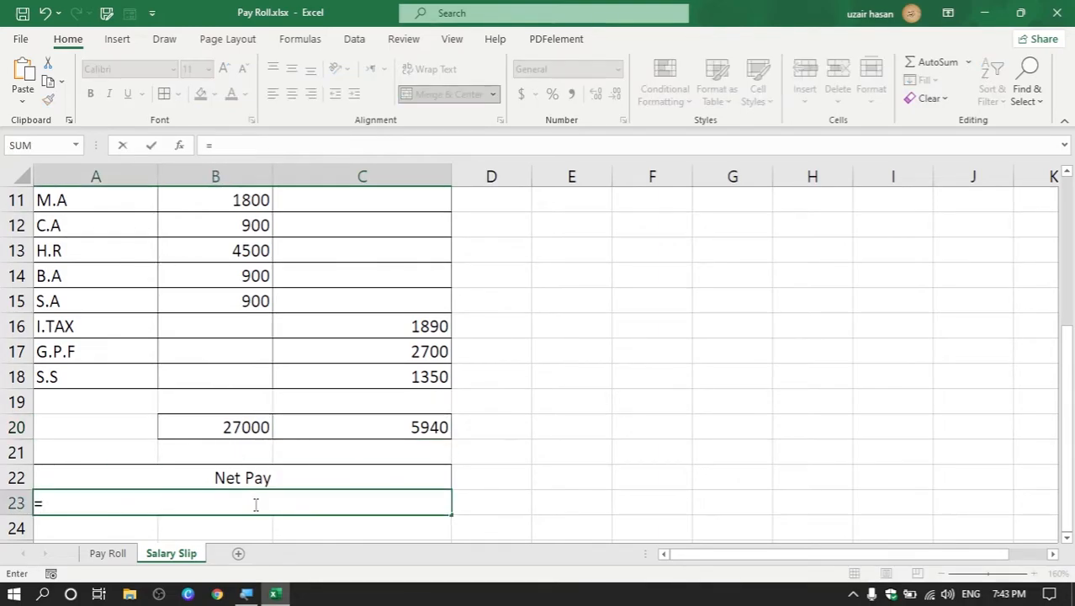
{"action": "left_click", "coordinate": [242, 427]}
{"action": "type", "text": "-"}
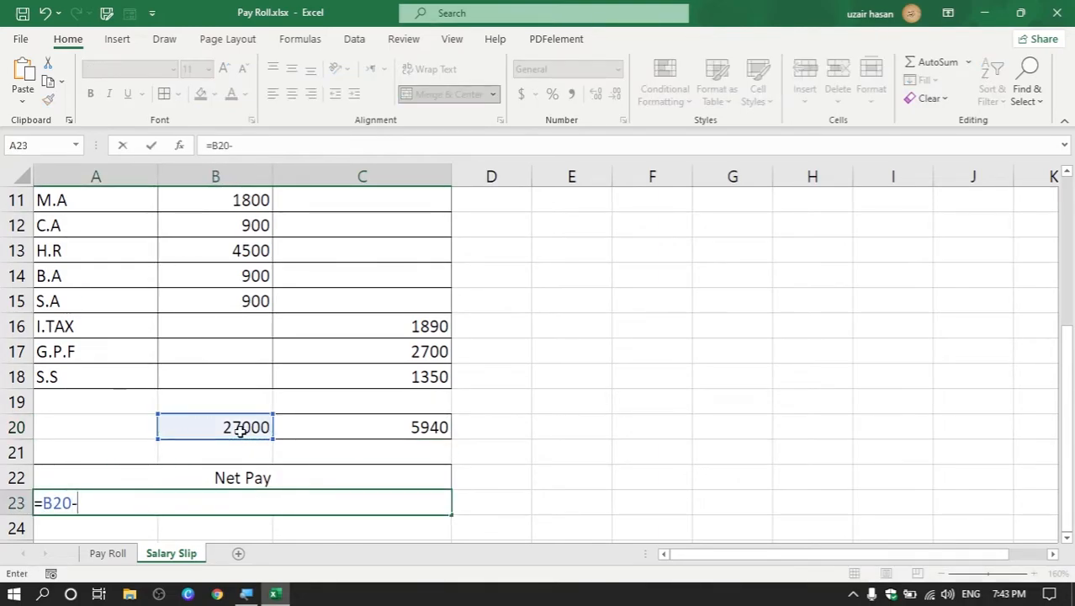
{"action": "left_click", "coordinate": [322, 426]}
{"action": "key", "text": "Return"}
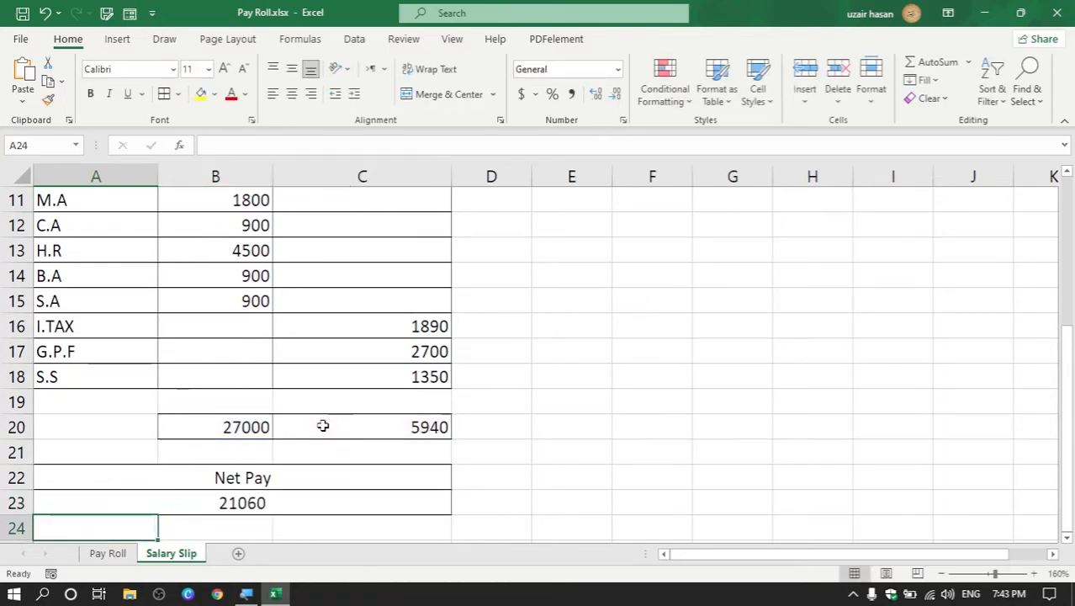
Step: Compare the salary slip's net pay for the selected employee with that employee's G.PAY and NET PAY on the Pay Roll sheet
{"action": "left_click", "coordinate": [307, 504]}
{"action": "scroll", "coordinate": [283, 458], "scroll_direction": "up", "scroll_amount": 3}
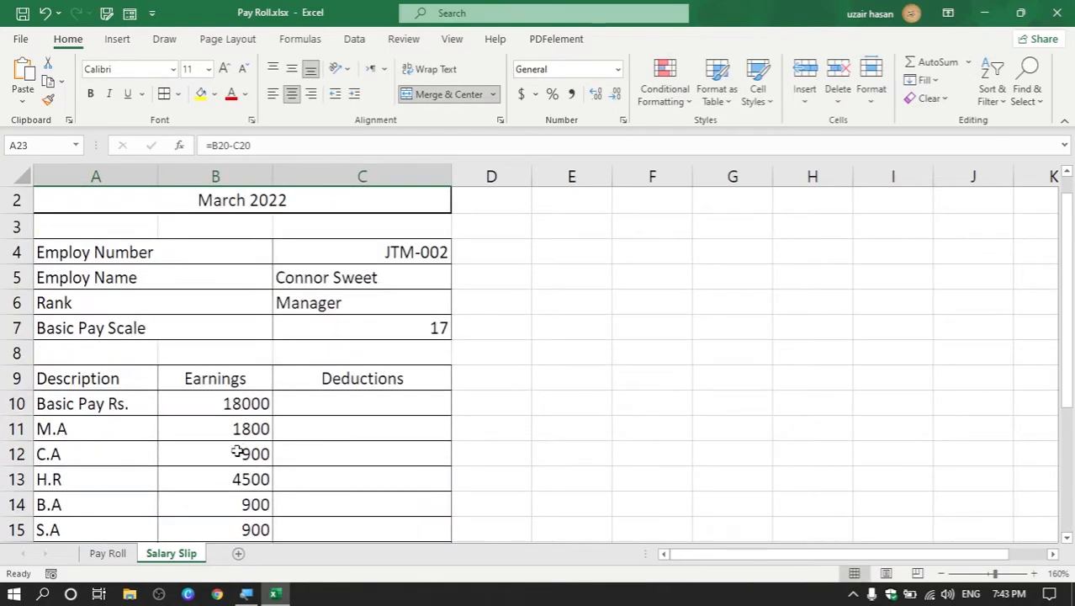
{"action": "left_click", "coordinate": [441, 255]}
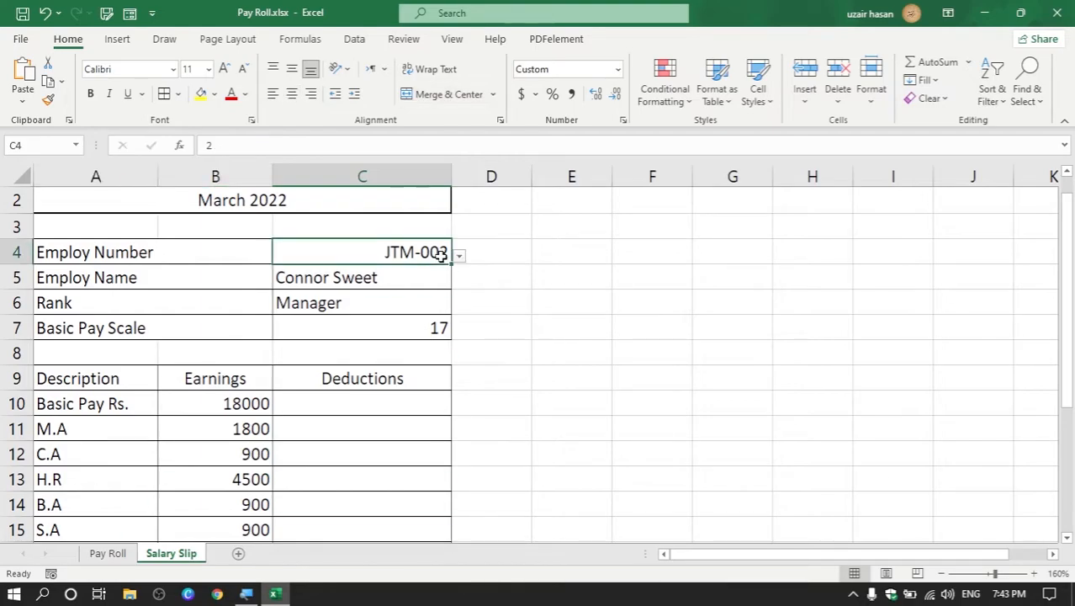
{"action": "left_click", "coordinate": [379, 282]}
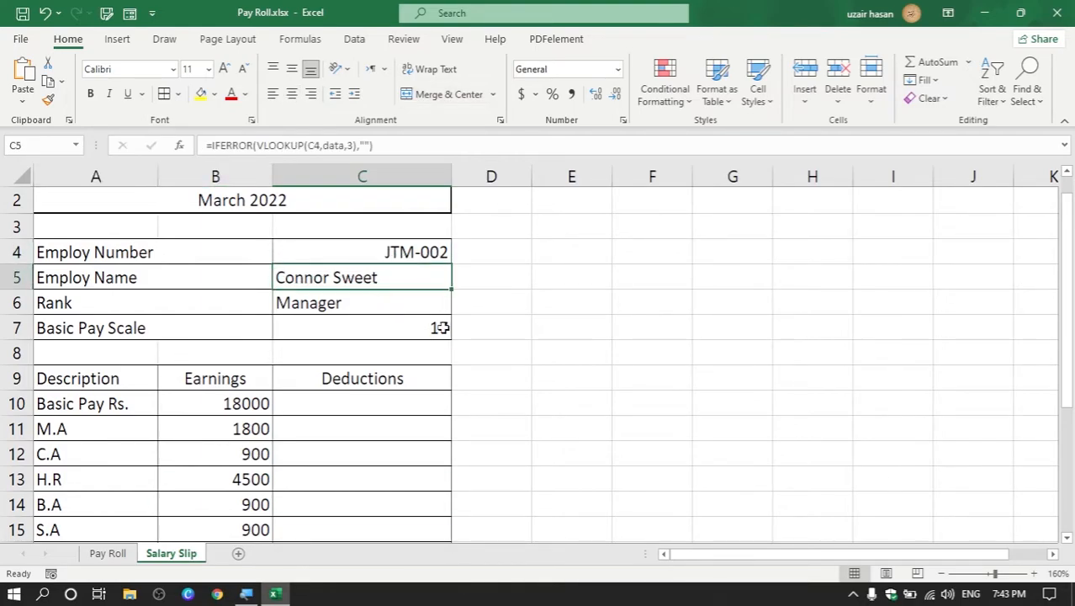
{"action": "scroll", "coordinate": [442, 325], "scroll_direction": "down", "scroll_amount": 3}
{"action": "left_click", "coordinate": [345, 492]}
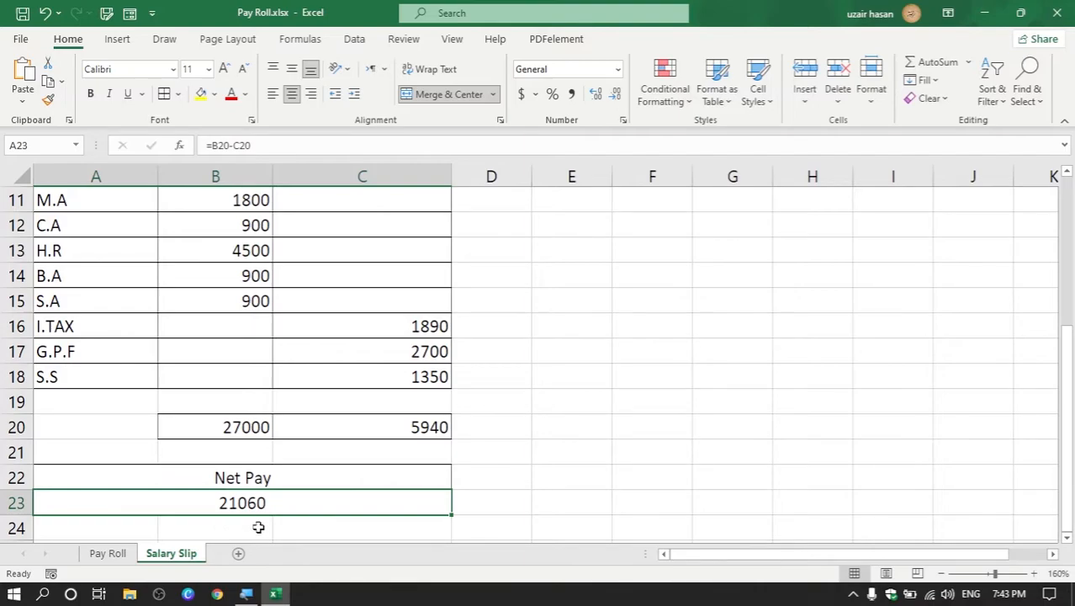
{"action": "left_click", "coordinate": [107, 552]}
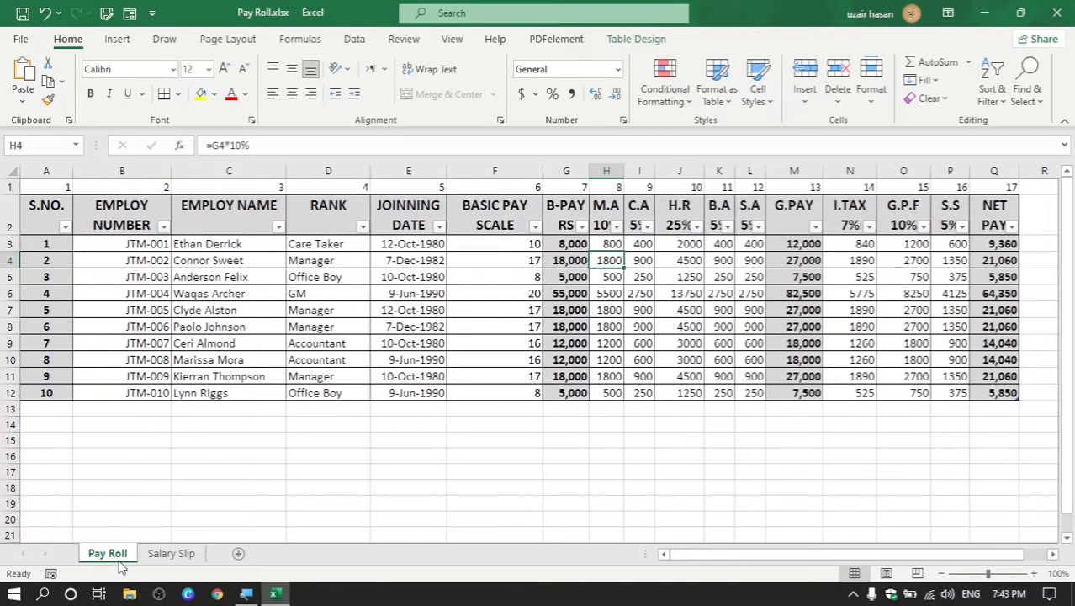
{"action": "left_click", "coordinate": [146, 260]}
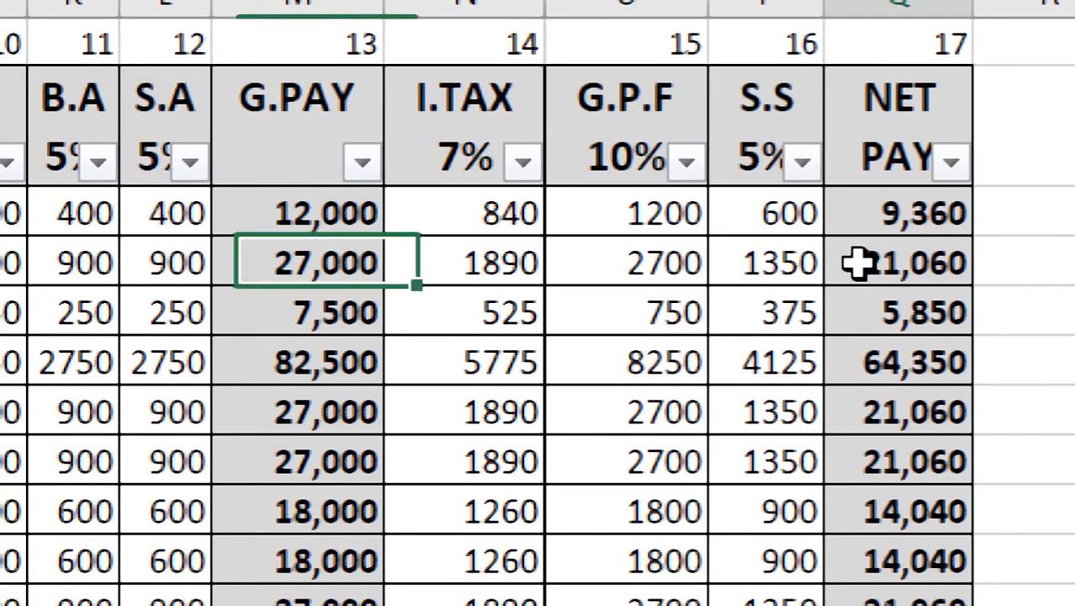
{"action": "left_click", "coordinate": [982, 260]}
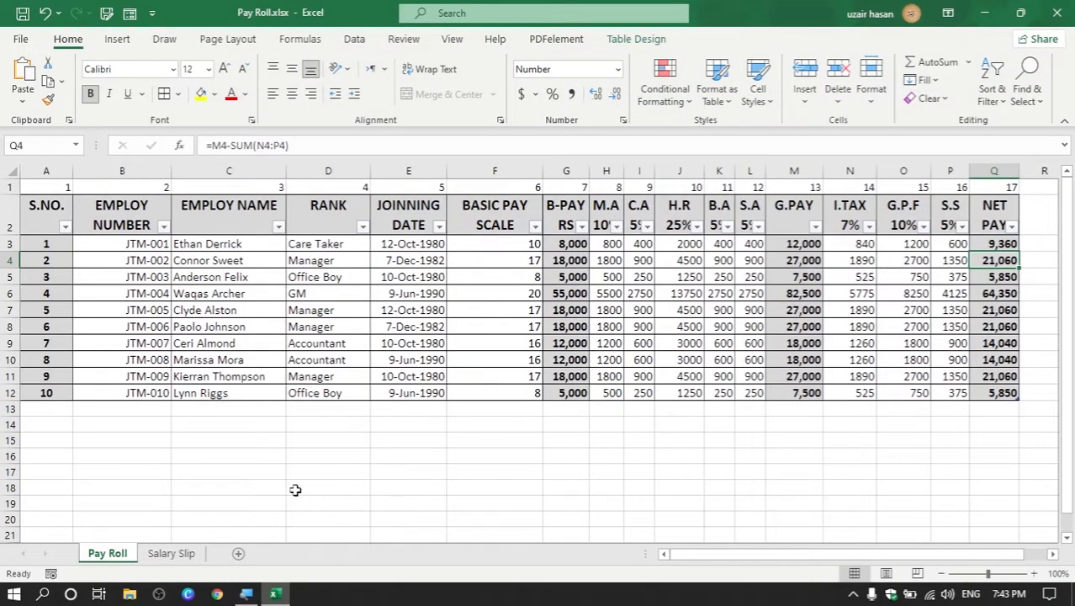
Step: On the Salary Slip sheet, merge and center A25:C25 beneath the net pay and apply Thick Outside Borders to it
{"action": "left_click", "coordinate": [176, 554]}
{"action": "scroll", "coordinate": [206, 437], "scroll_direction": "up", "scroll_amount": 3}
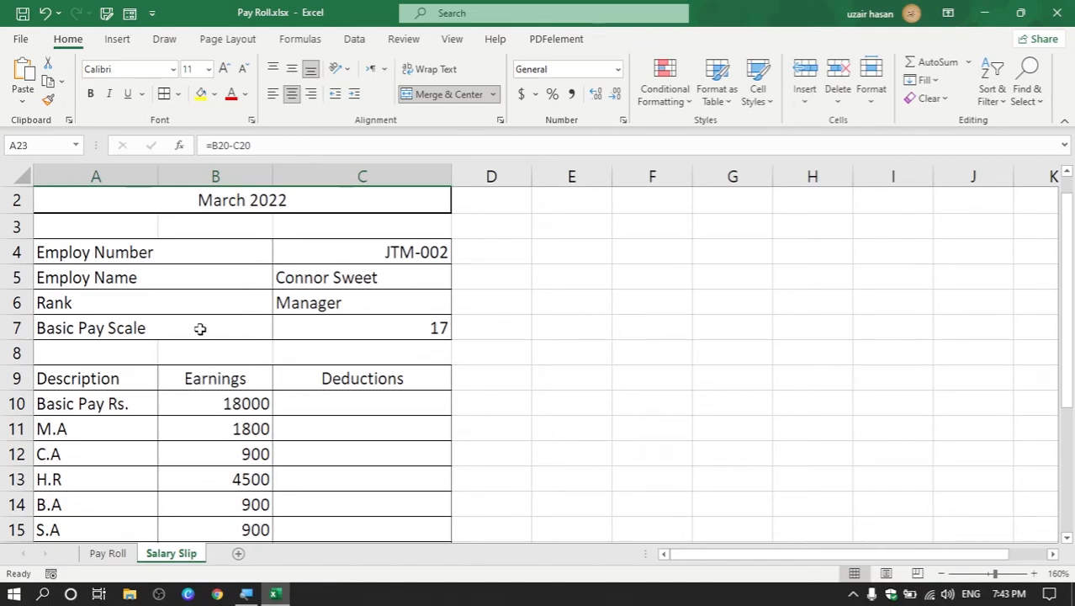
{"action": "scroll", "coordinate": [203, 366], "scroll_direction": "down", "scroll_amount": 5}
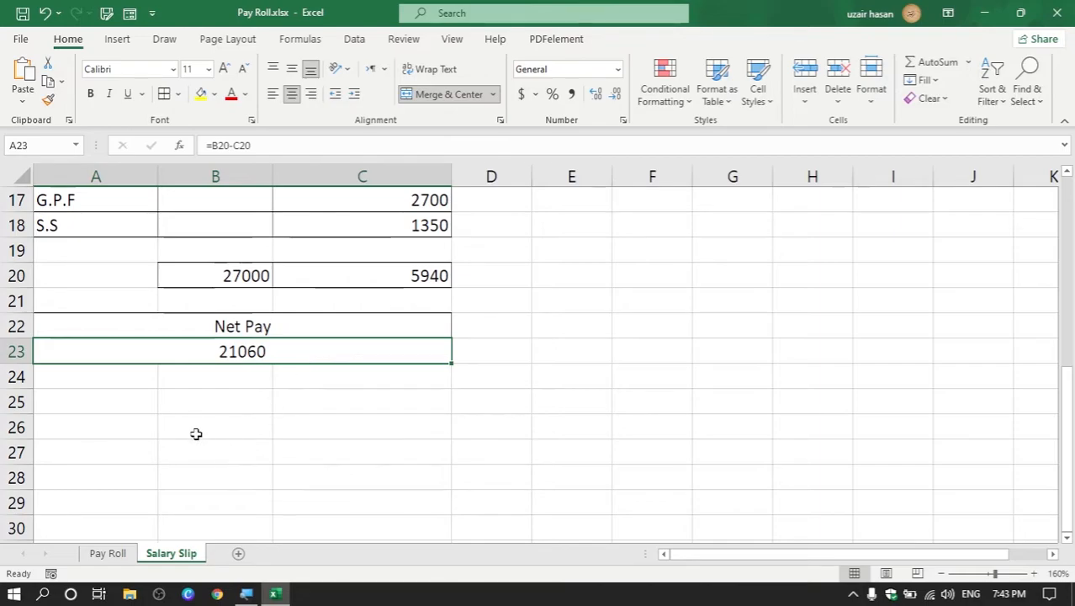
{"action": "left_click", "coordinate": [19, 375]}
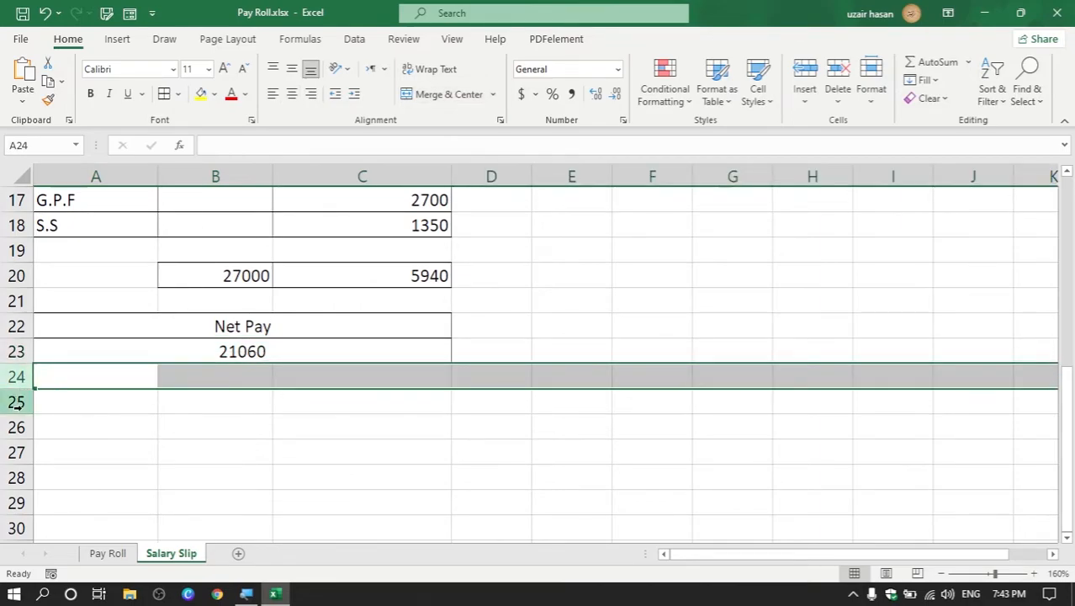
{"action": "left_click", "coordinate": [24, 412]}
{"action": "left_click_drag", "start_coordinate": [76, 404], "coordinate": [291, 404]}
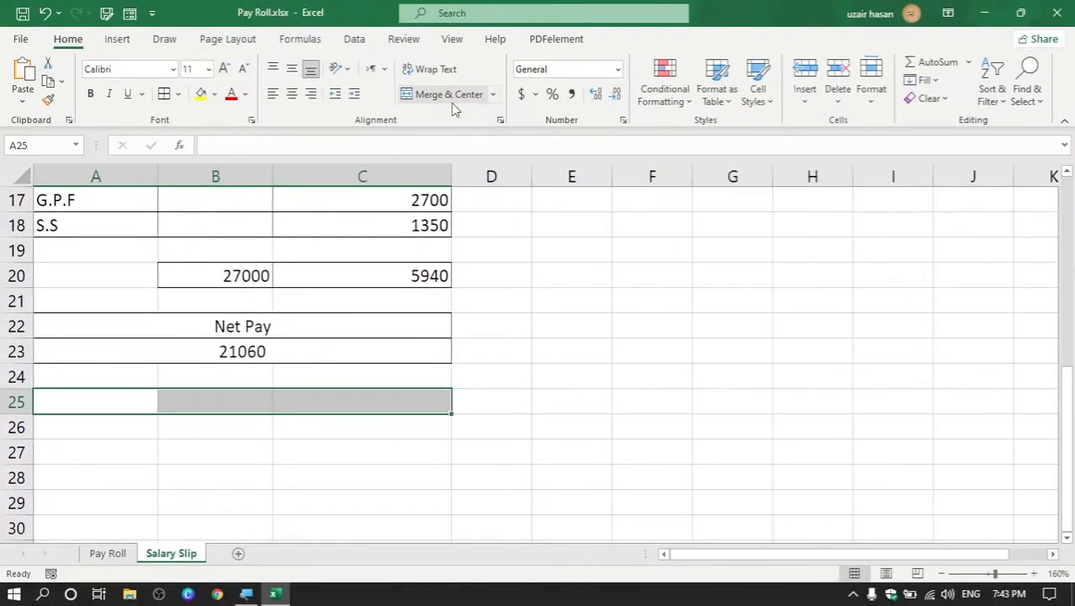
{"action": "left_click", "coordinate": [446, 84]}
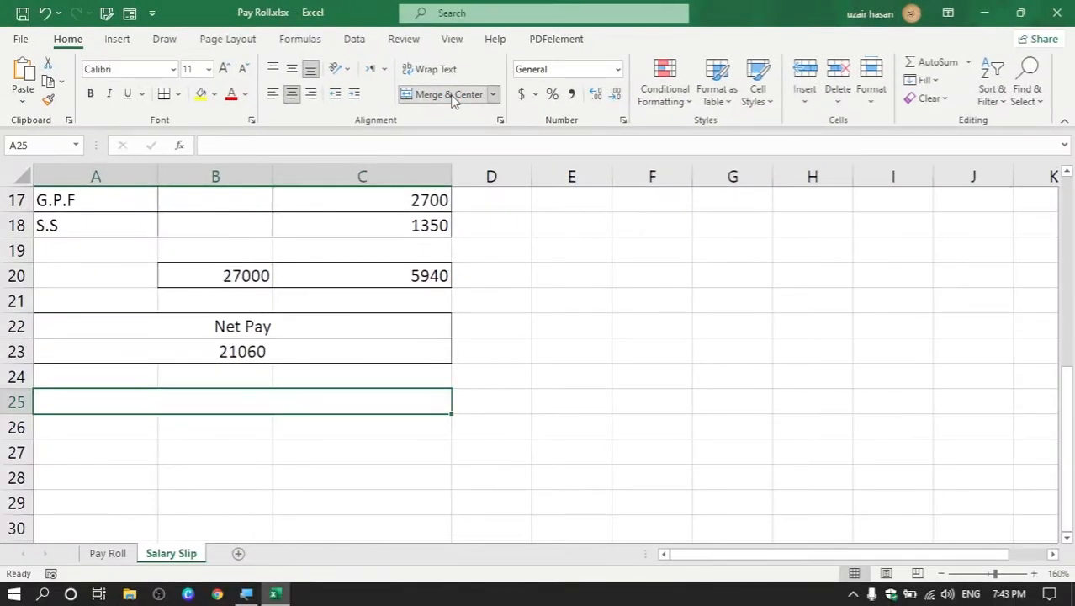
{"action": "left_click", "coordinate": [174, 98]}
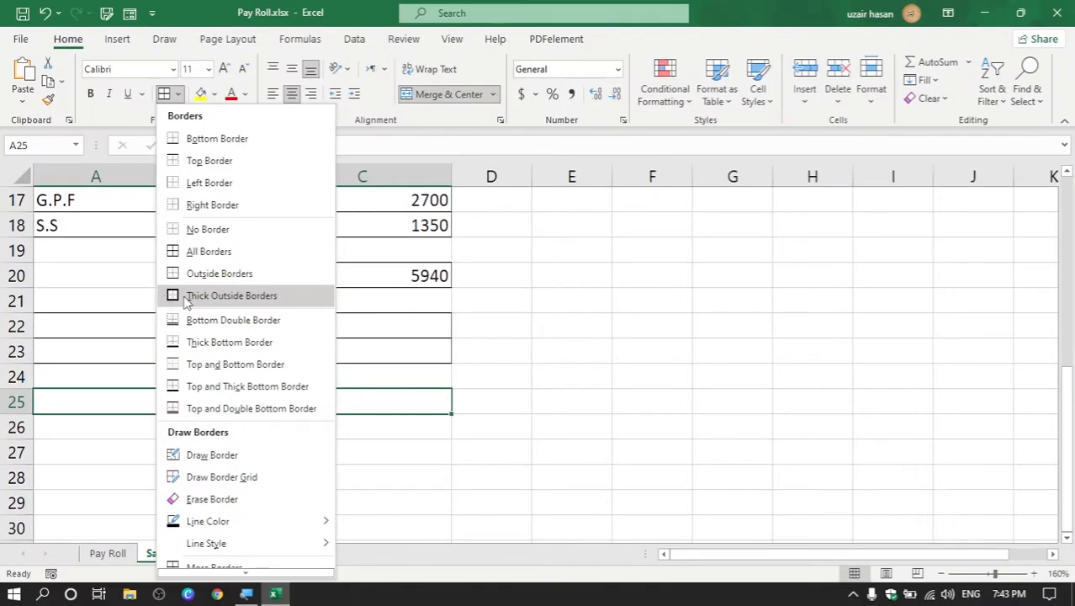
{"action": "left_click", "coordinate": [187, 301]}
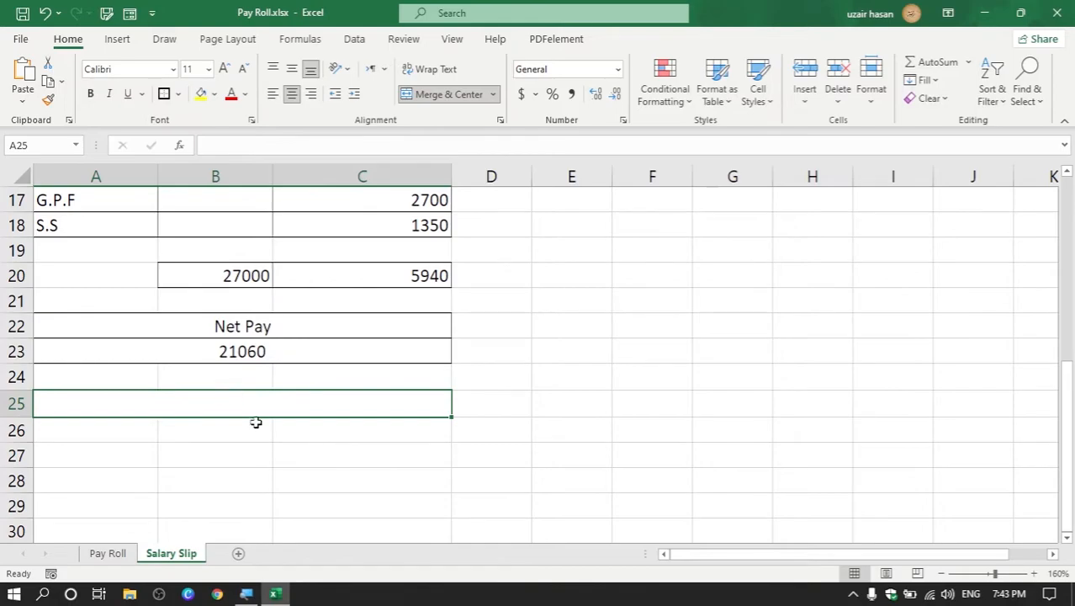
Step: Switch to Notepad, copy the entire EnglishNumber function code from Code.txt, and return to the Excel workbook
{"action": "left_click", "coordinate": [263, 432]}
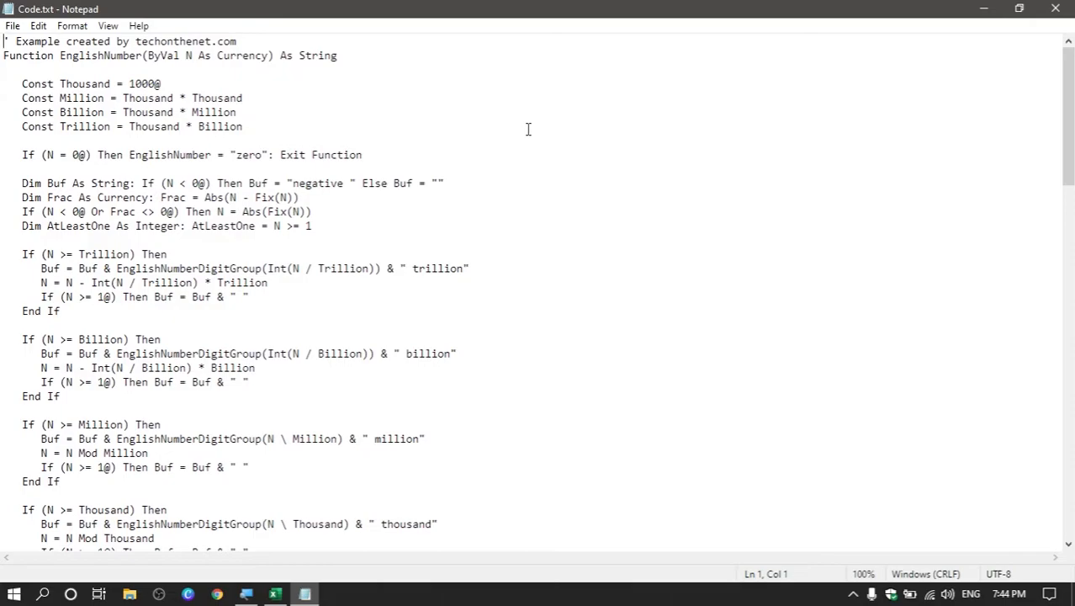
{"action": "key", "text": "ctrl+a"}
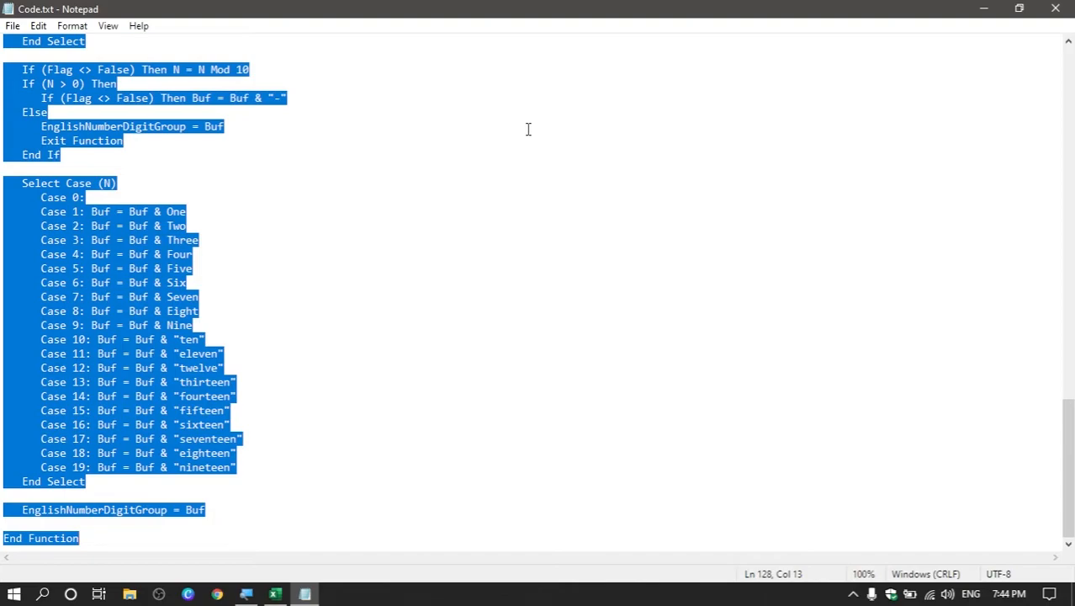
{"action": "left_click", "coordinate": [276, 594]}
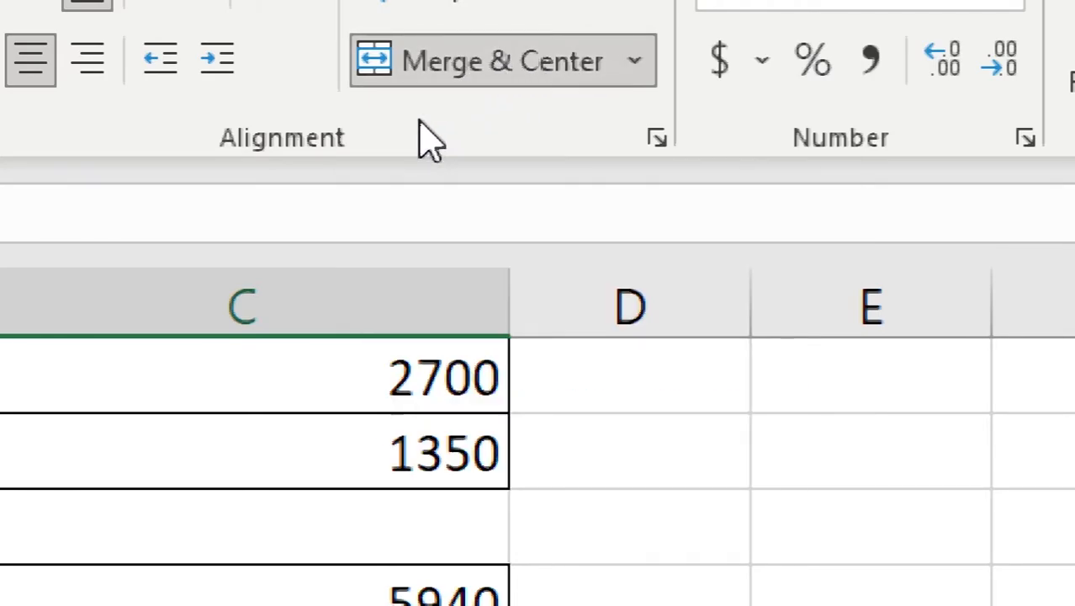
Step: Enable the Developer tab in the Customize Ribbon options and apply the change
{"action": "right_click", "coordinate": [426, 139]}
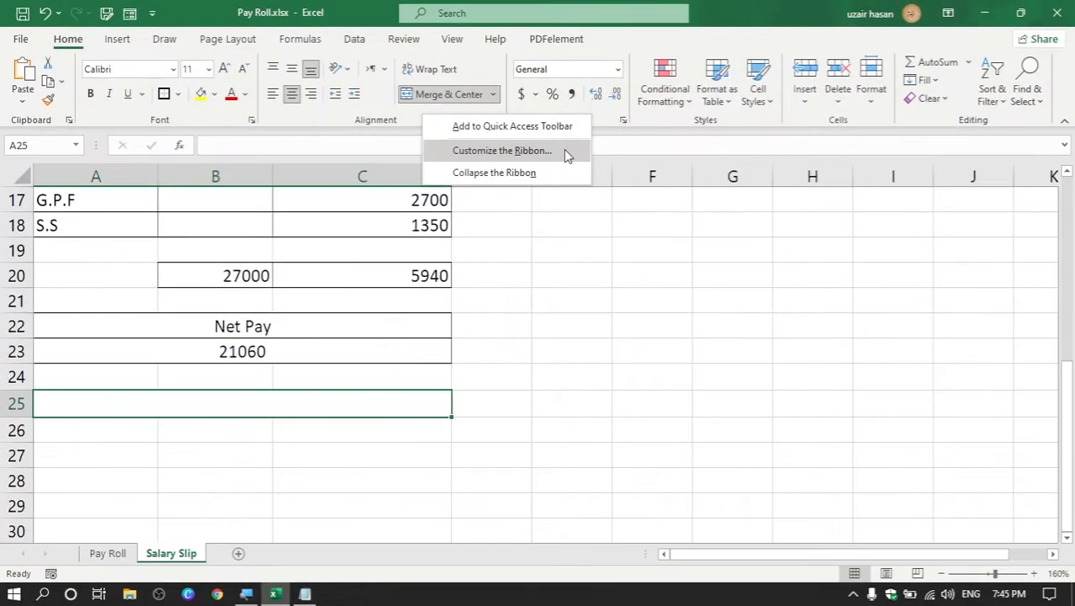
{"action": "left_click", "coordinate": [851, 228]}
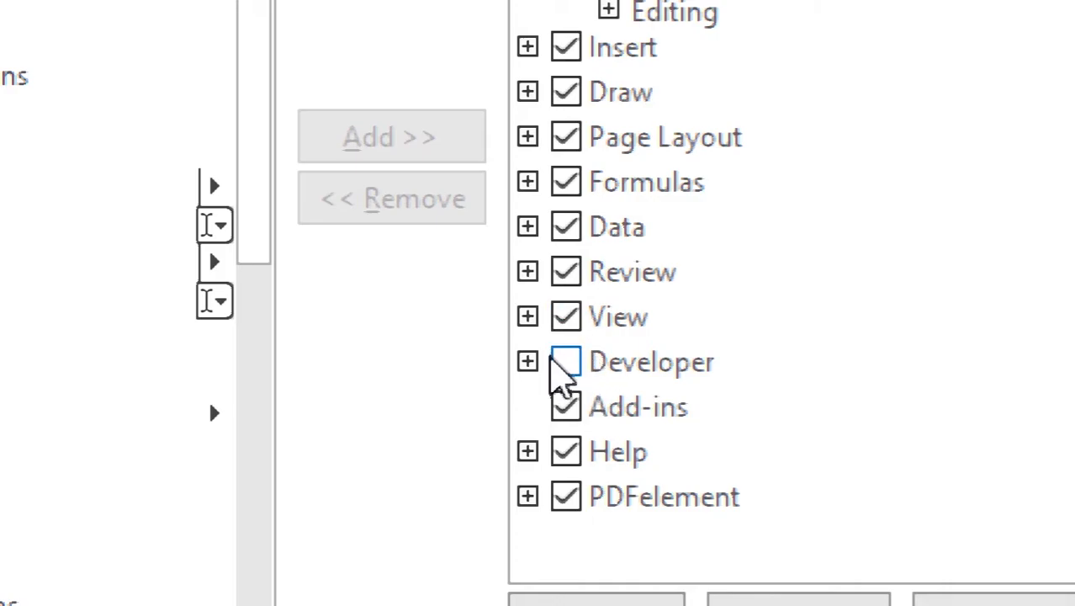
{"action": "left_click", "coordinate": [564, 363]}
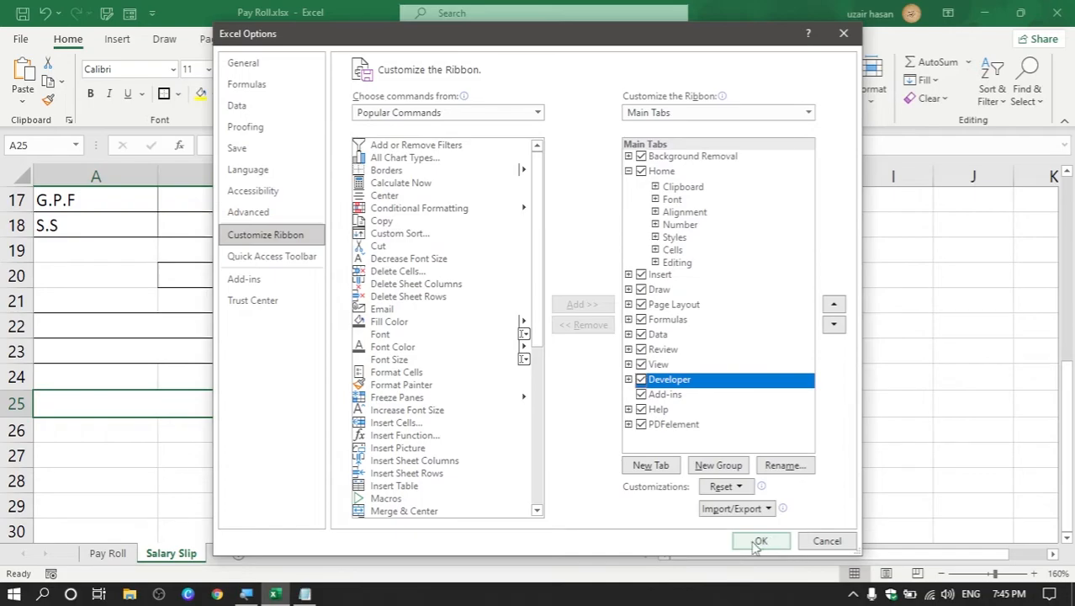
{"action": "left_click", "coordinate": [761, 540]}
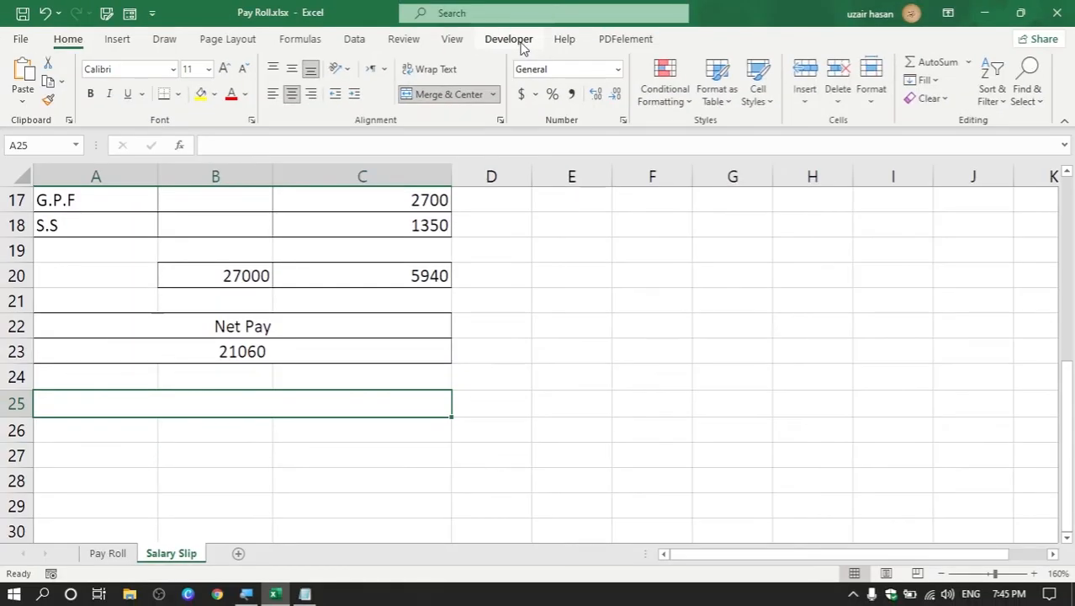
Step: Insert a new module in the workbook's Visual Basic project, paste the copied EnglishNumber code into it, and return to the worksheet
{"action": "left_click", "coordinate": [512, 43]}
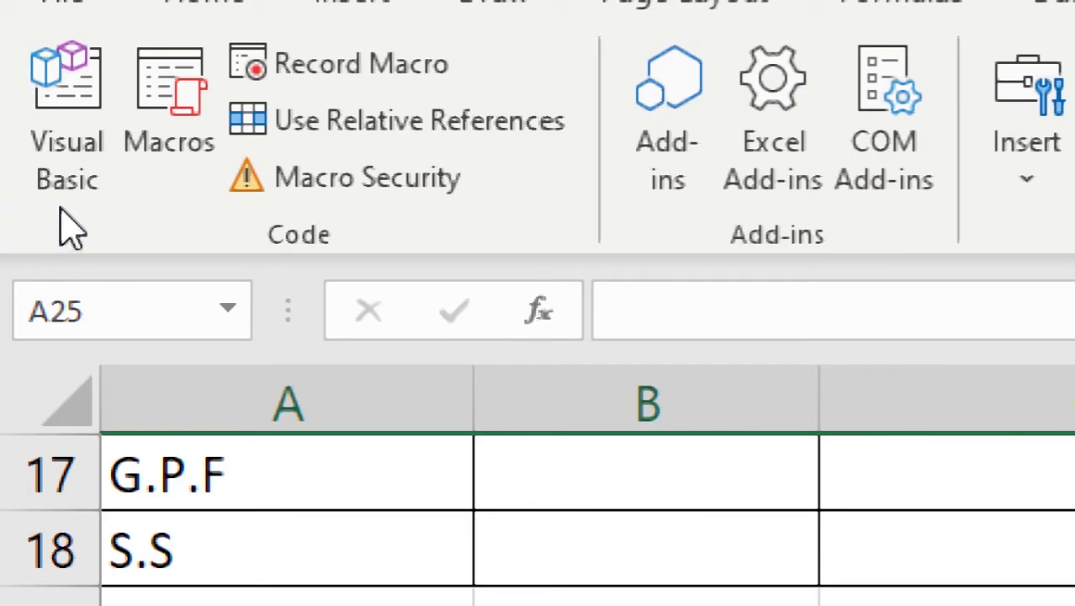
{"action": "left_click", "coordinate": [84, 108]}
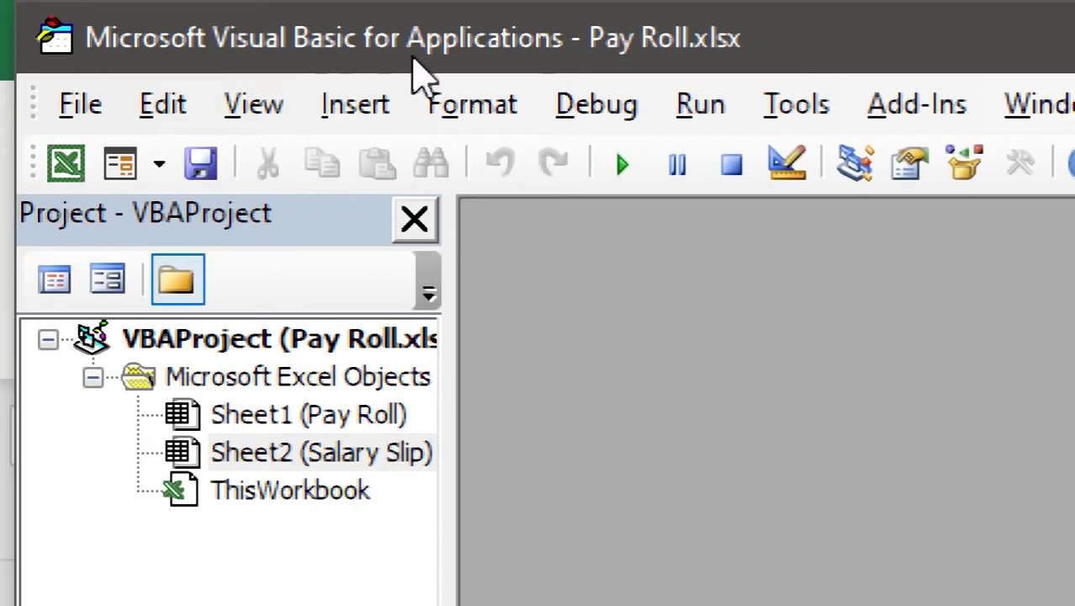
{"action": "left_click", "coordinate": [383, 134]}
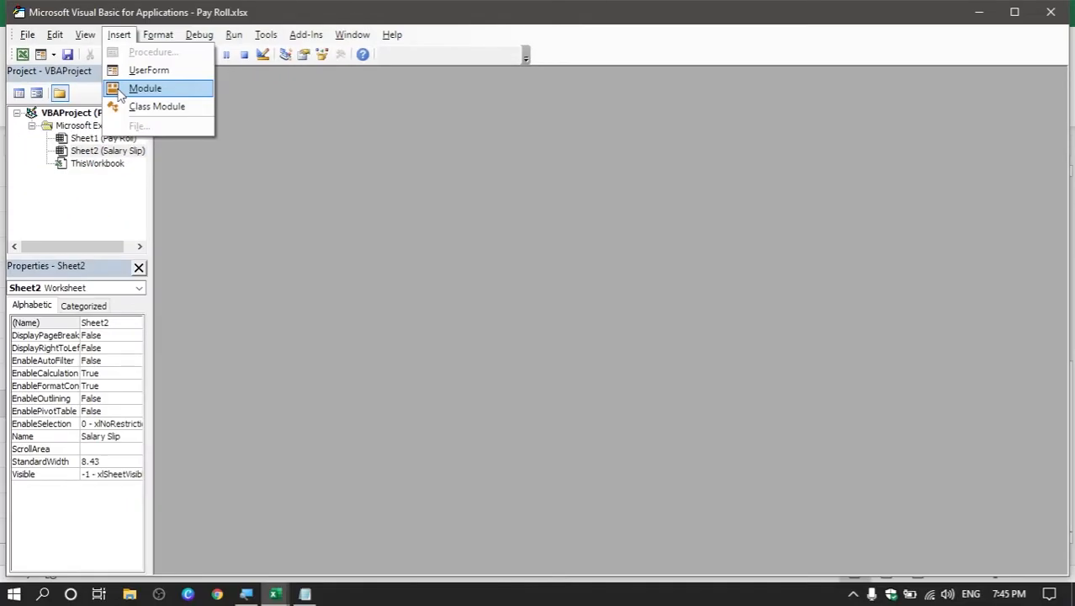
{"action": "left_click", "coordinate": [361, 268]}
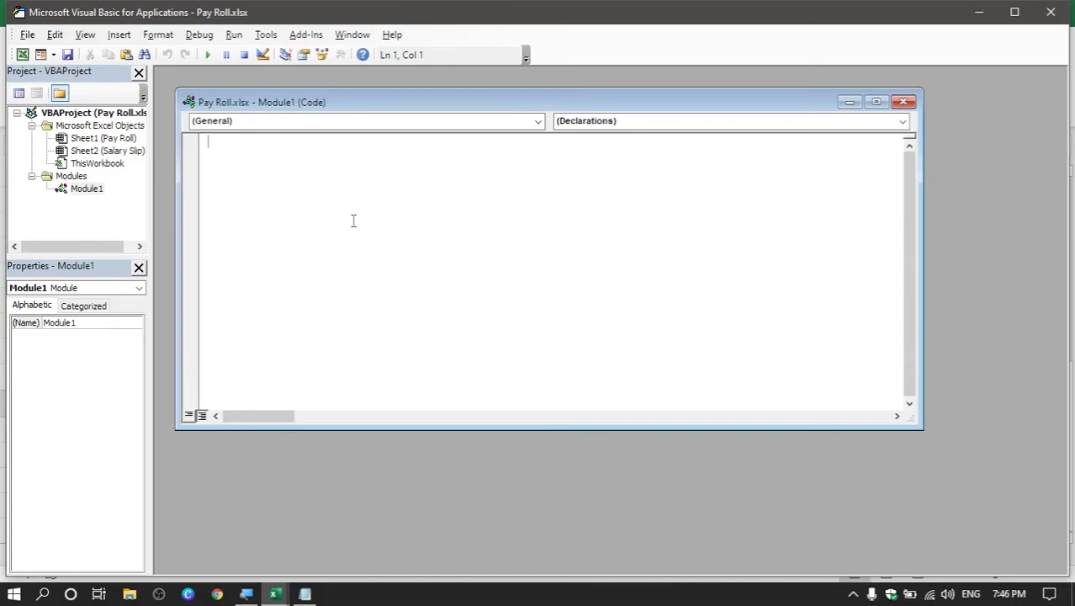
{"action": "key", "text": "ctrl+v"}
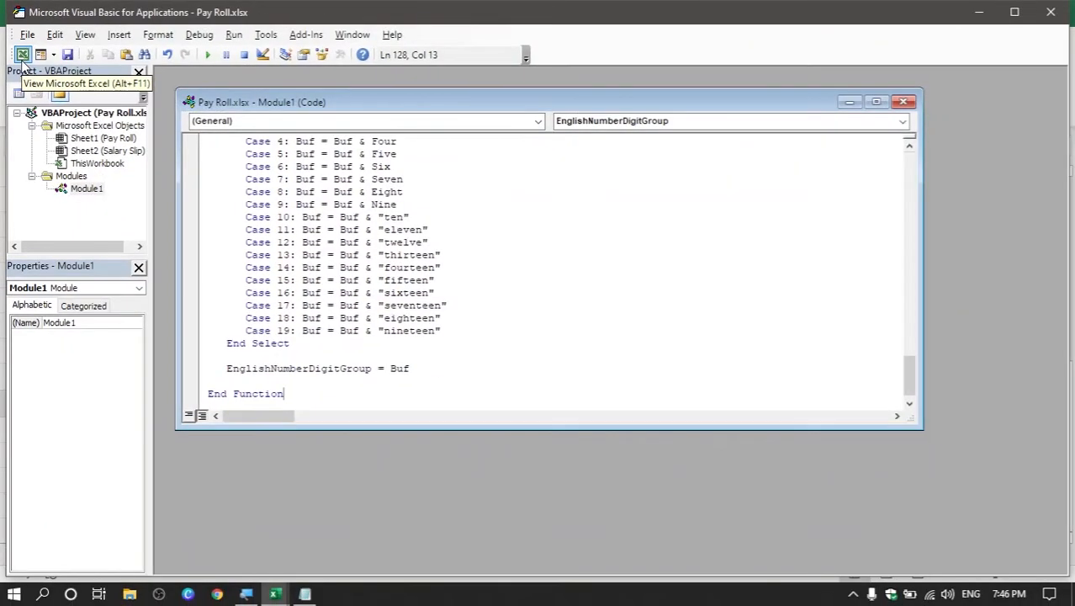
{"action": "left_click", "coordinate": [55, 167]}
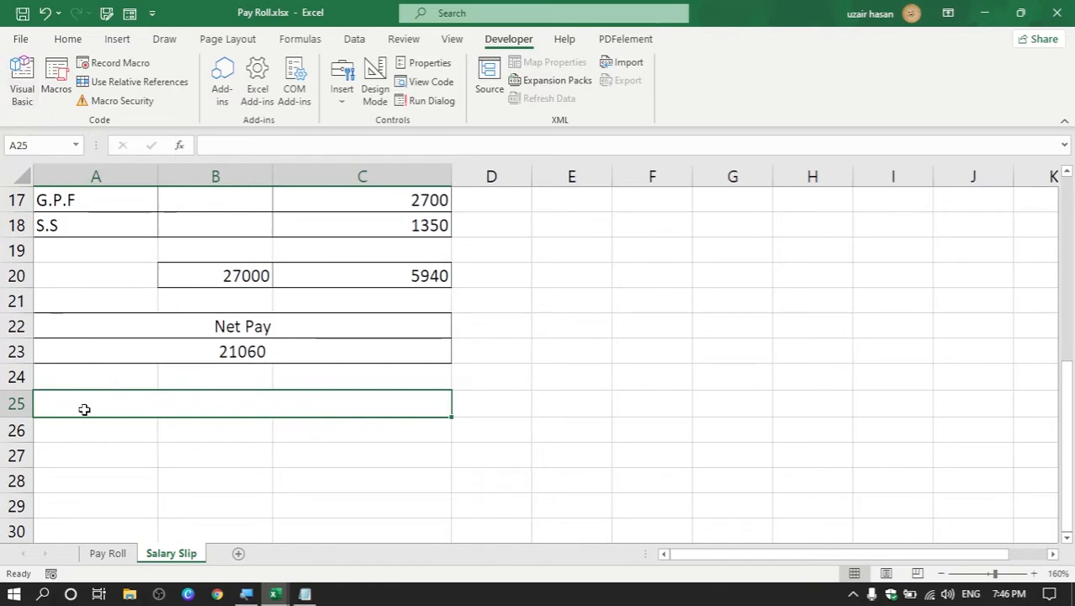
Step: Convert the net pay to words in merged cell A25 with the formula =EnglishNumber(A23)
{"action": "type", "text": "=en"}
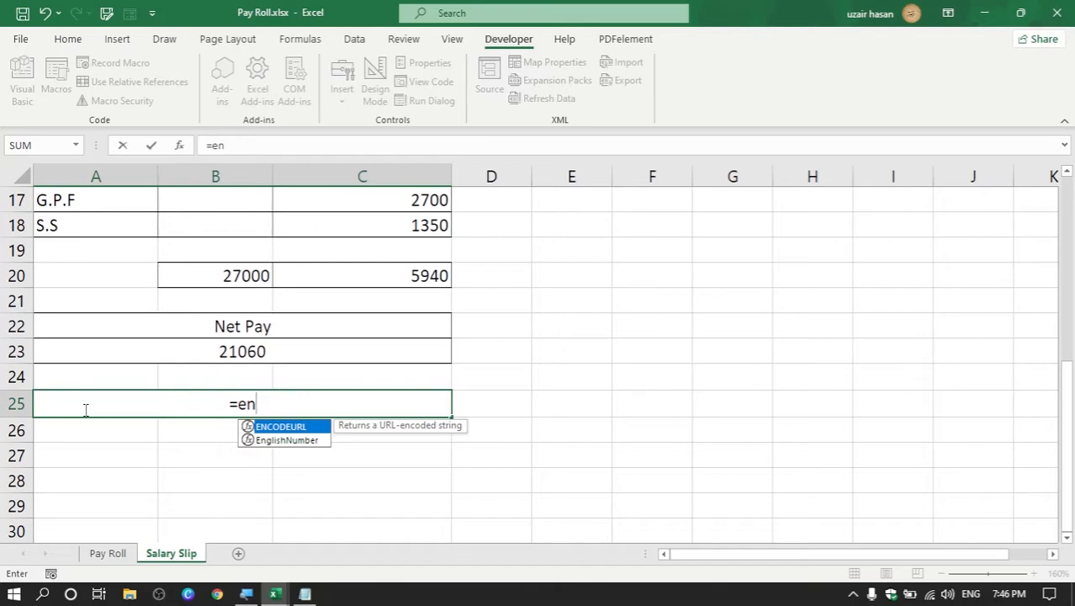
{"action": "key", "text": "Down"}
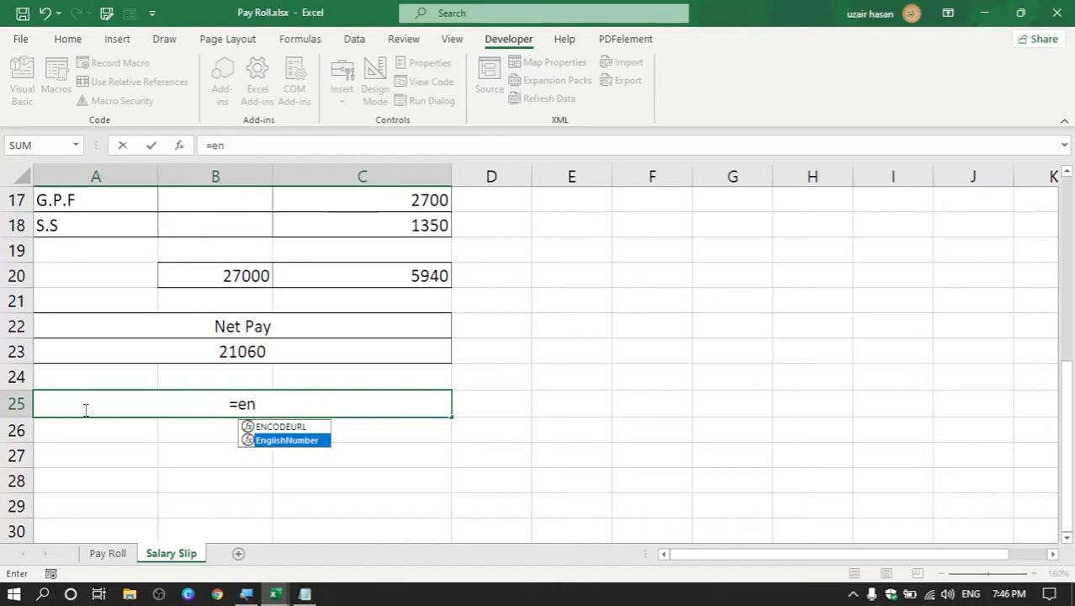
{"action": "key", "text": "Tab"}
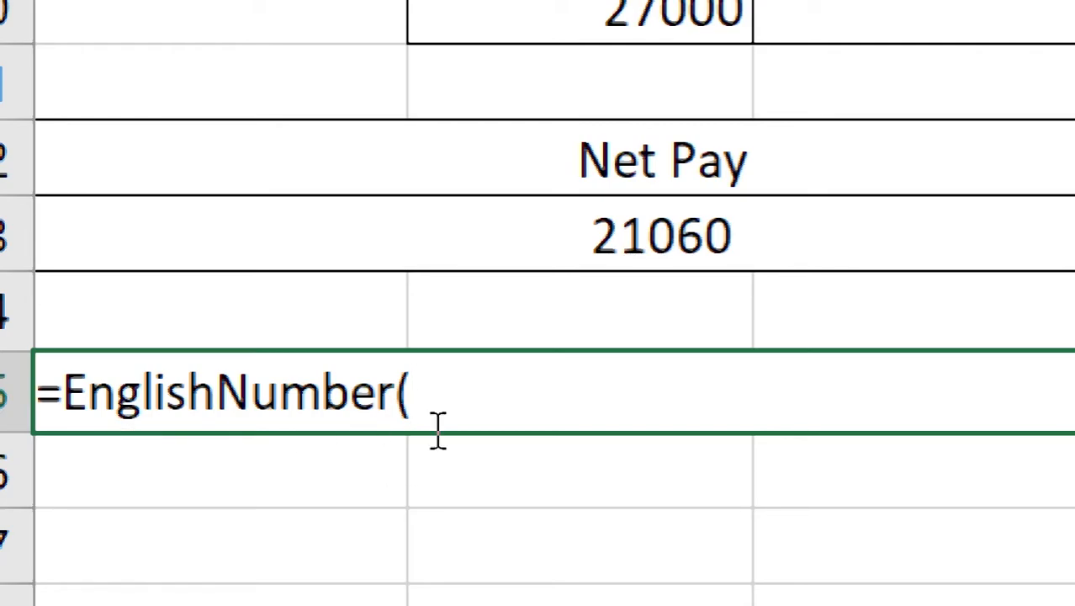
{"action": "left_click", "coordinate": [573, 236]}
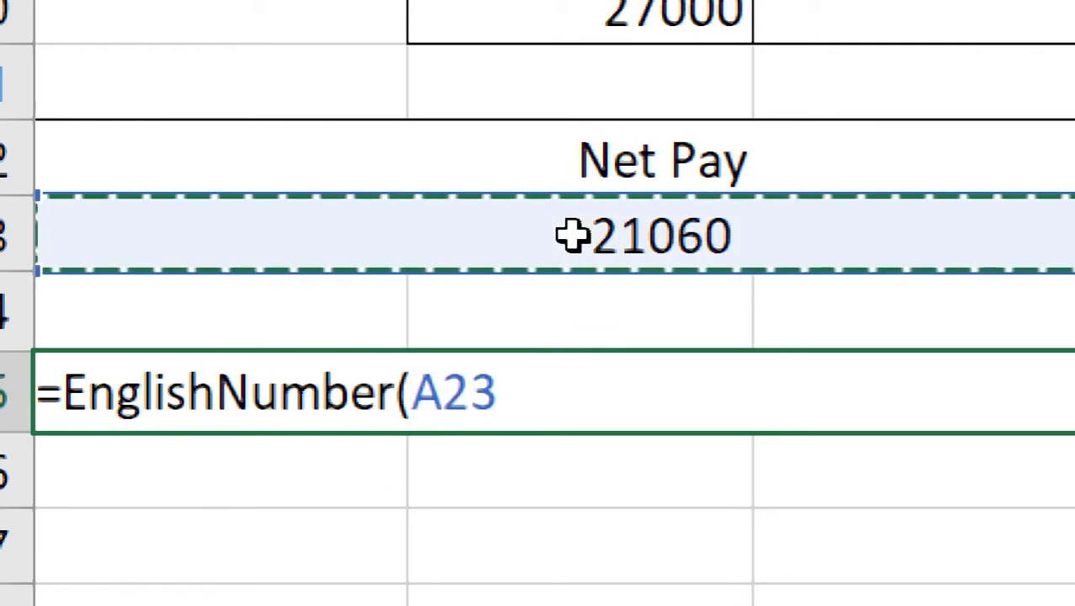
{"action": "type", "text": ")"}
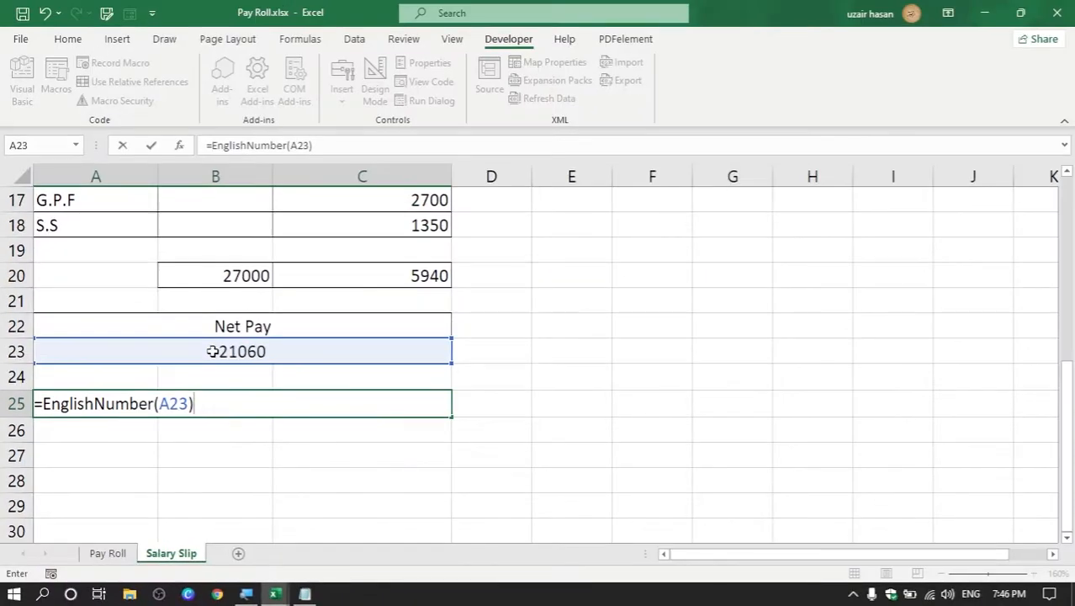
{"action": "key", "text": "Return"}
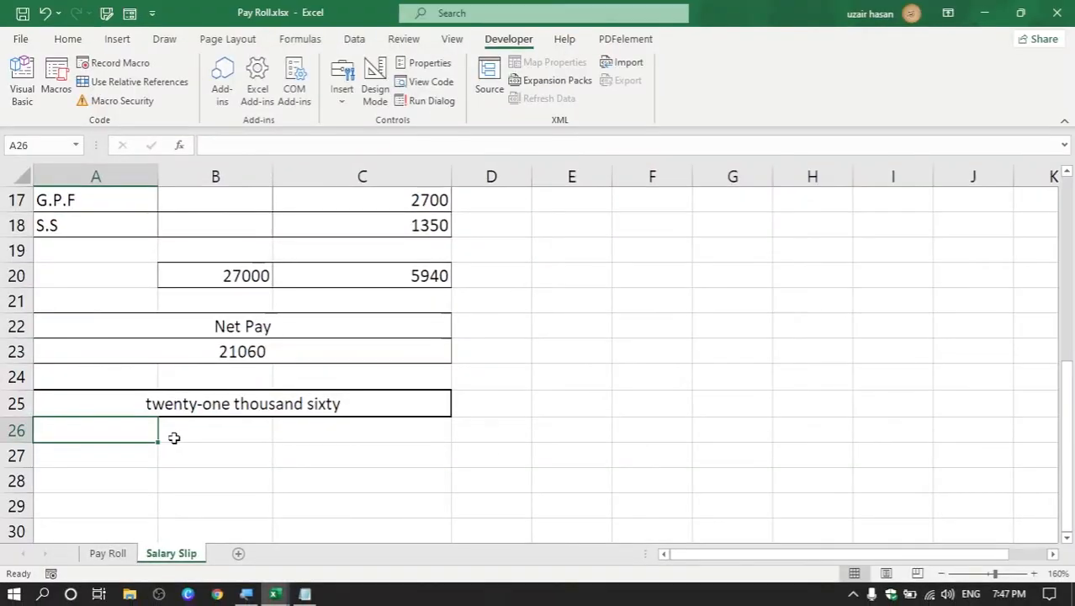
Step: Wrap the A25 formula in PROPER to capitalize each word, making it =PROPER(EnglishNumber(A23))
{"action": "left_click", "coordinate": [145, 405]}
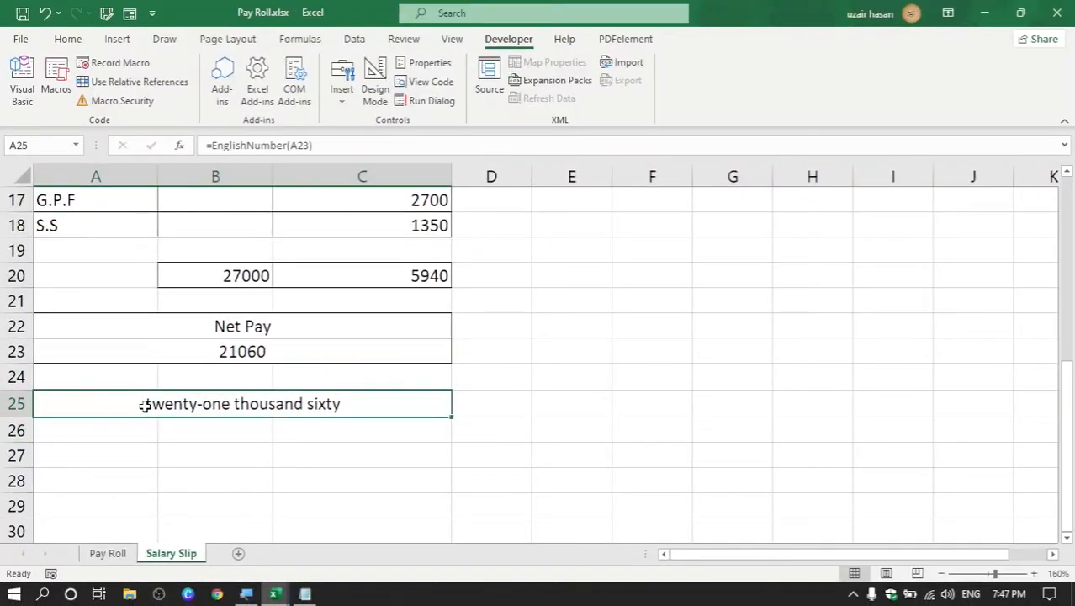
{"action": "double_click", "coordinate": [145, 406]}
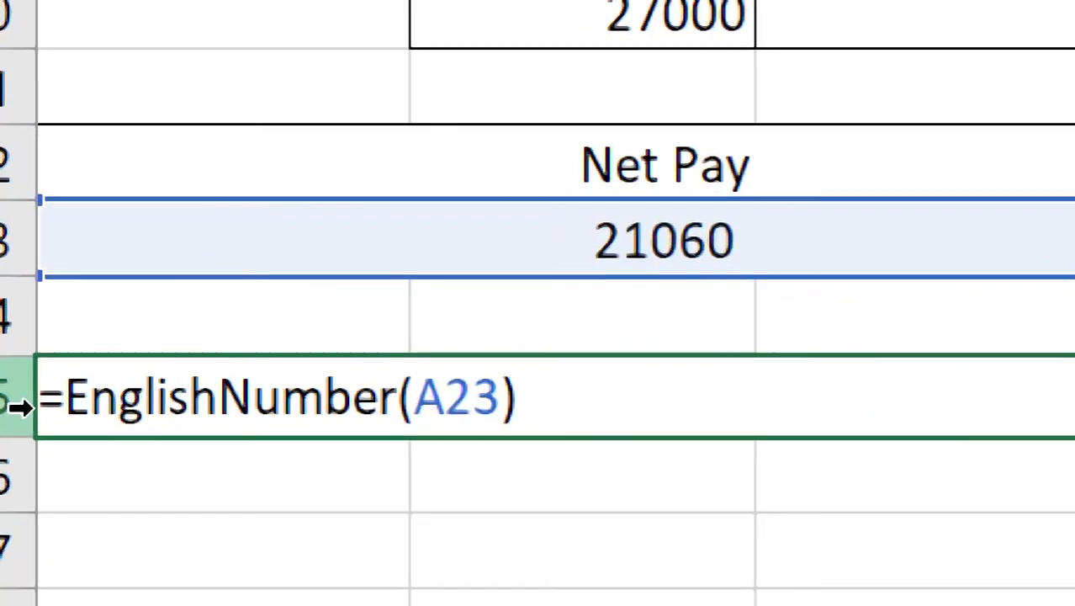
{"action": "left_click", "coordinate": [71, 412]}
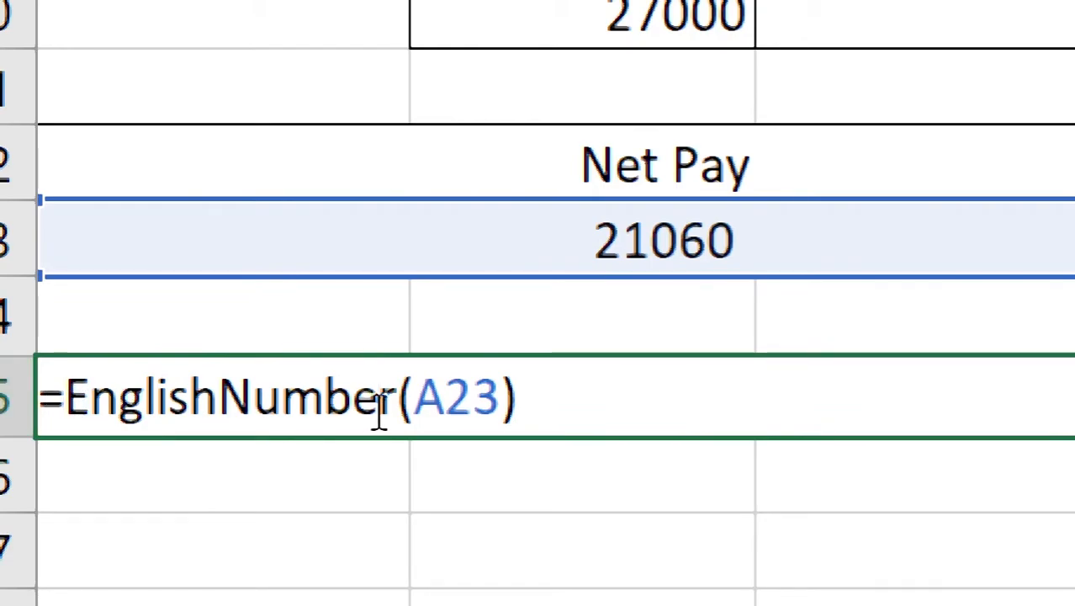
{"action": "type", "text": "proper"}
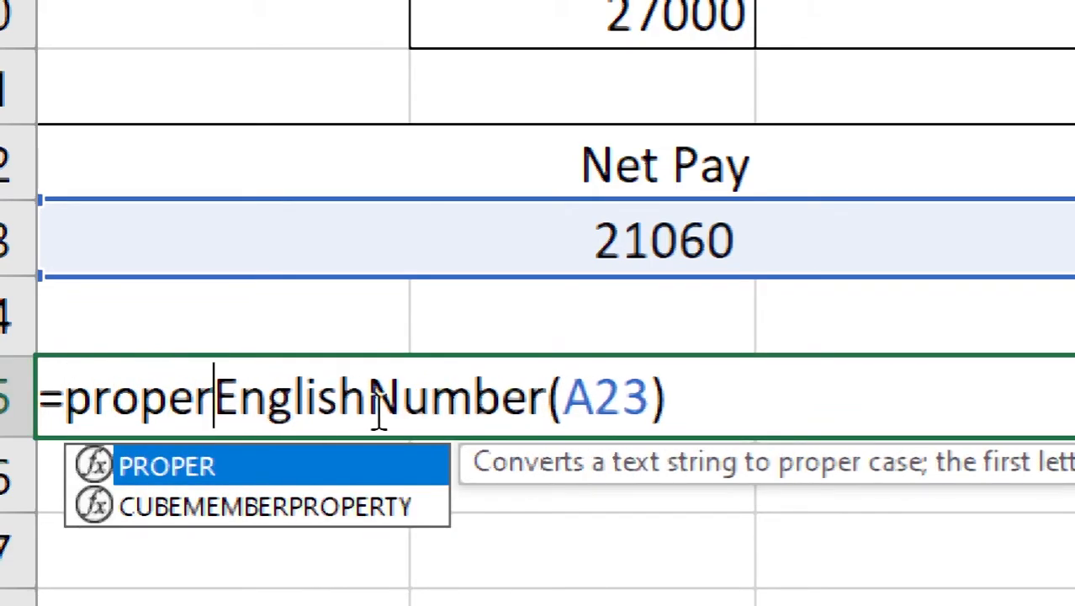
{"action": "type", "text": "("}
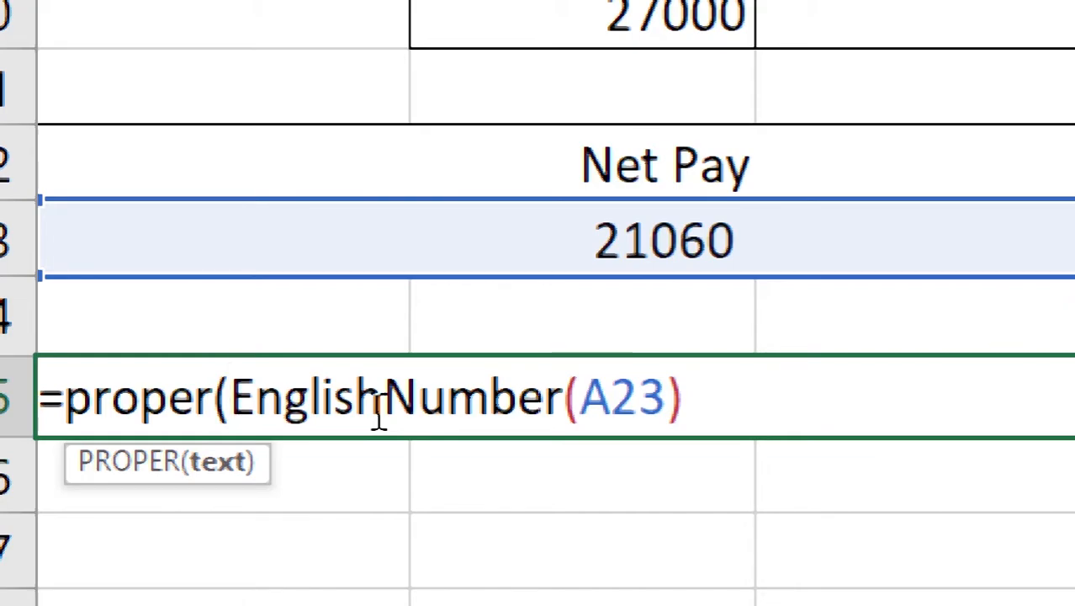
{"action": "left_click_drag", "start_coordinate": [219, 408], "coordinate": [235, 408]}
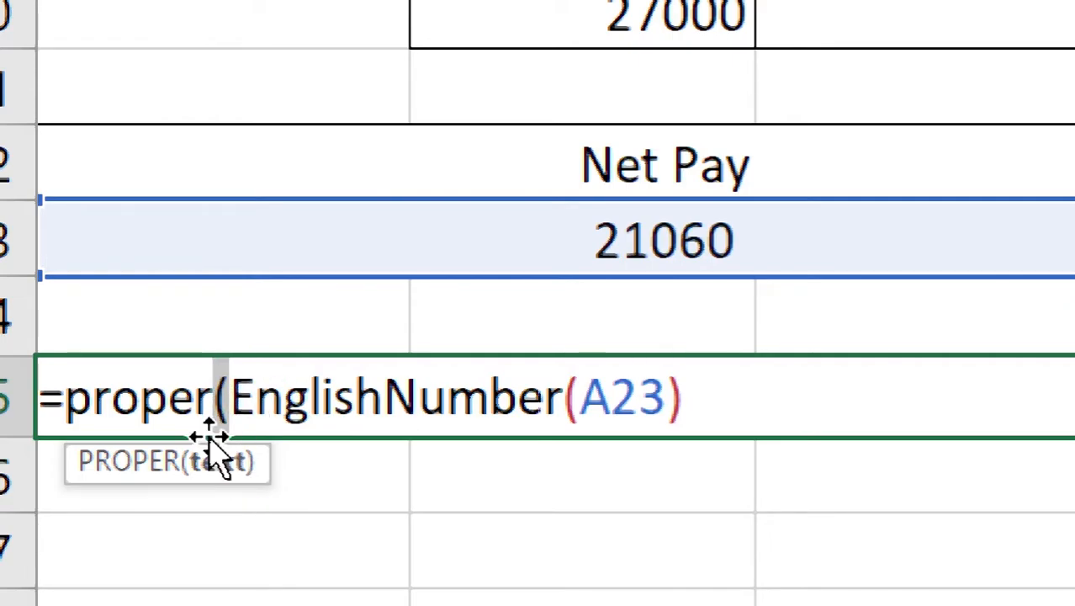
{"action": "left_click", "coordinate": [759, 408]}
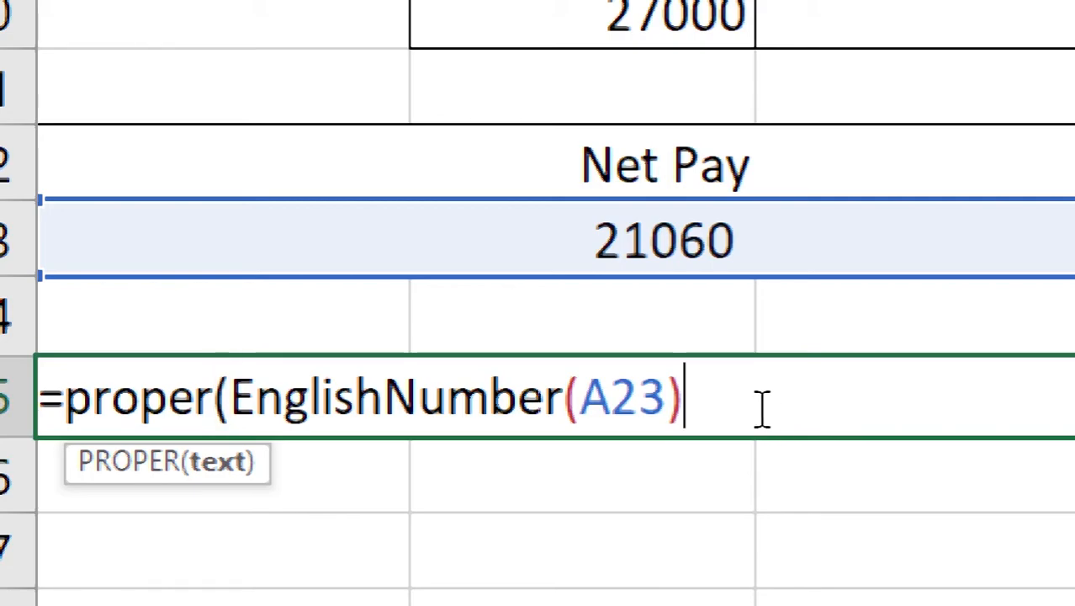
{"action": "type", "text": ")"}
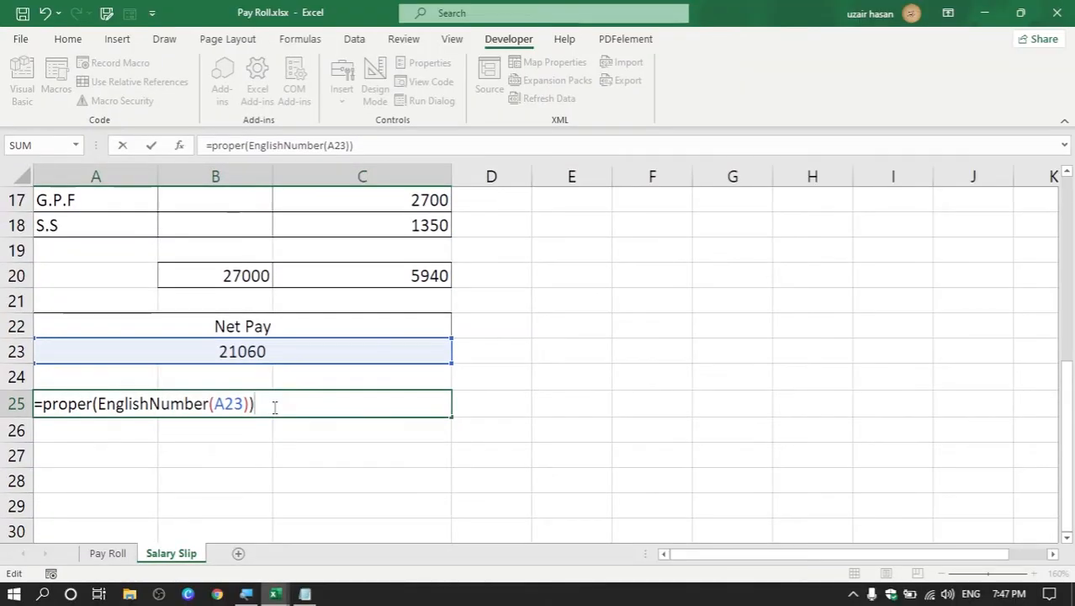
{"action": "key", "text": "Return"}
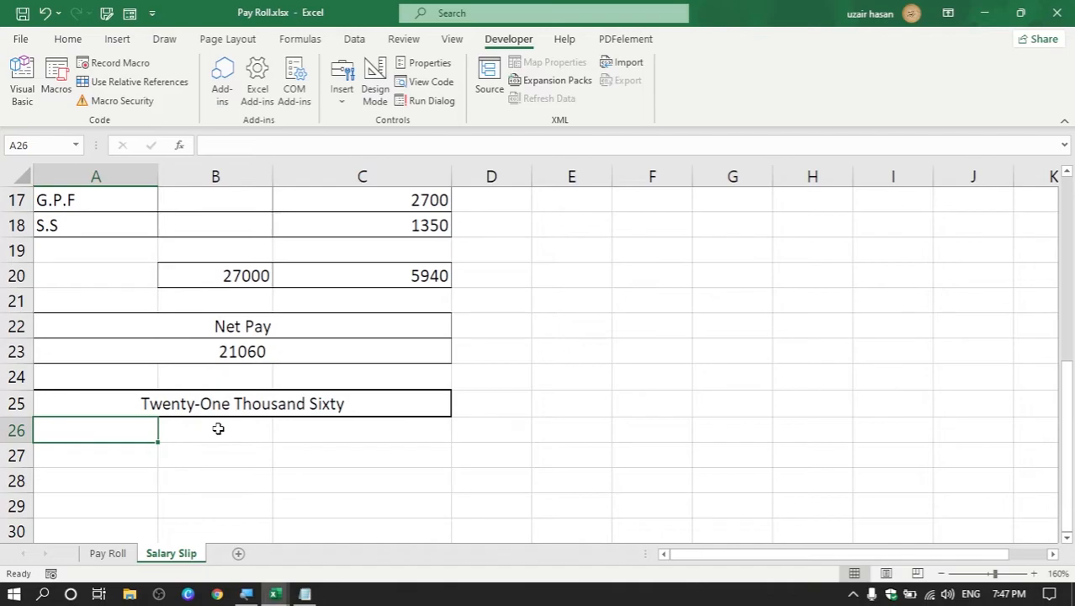
Step: Append the text " Only" to the net-pay-in-words formula in A25, making it =PROPER(EnglishNumber(A23))&" Only"
{"action": "double_click", "coordinate": [358, 404]}
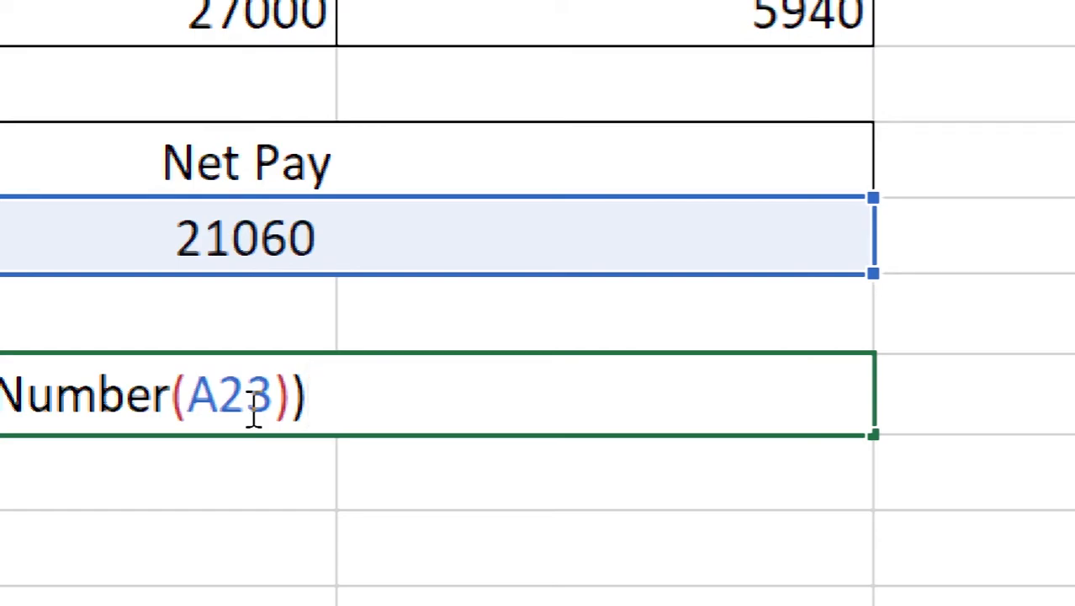
{"action": "type", "text": "&"}
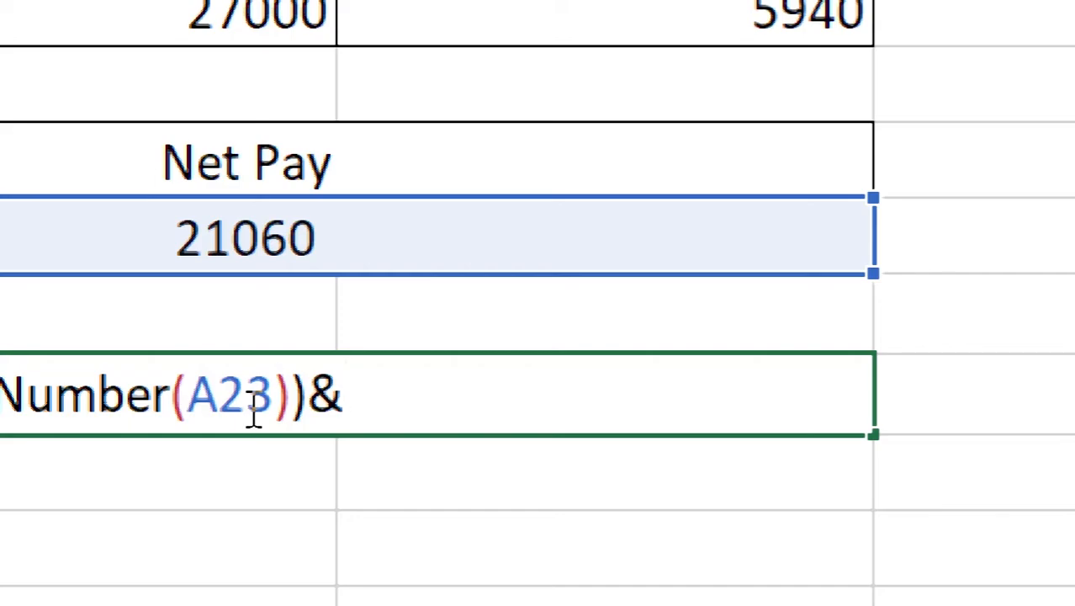
{"action": "type", "text": "\" O"}
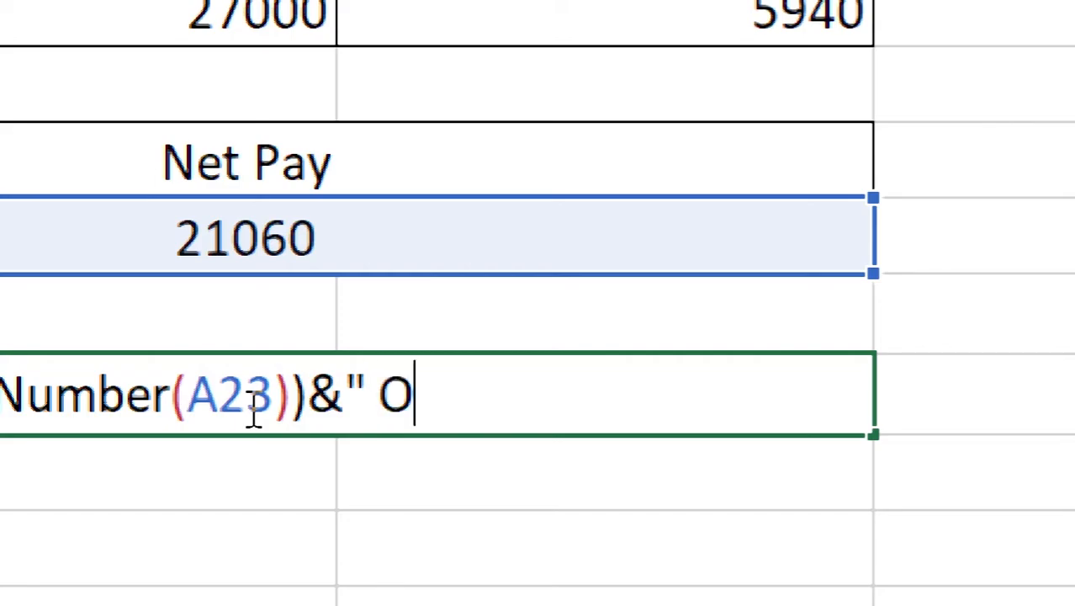
{"action": "type", "text": "nly\""}
{"action": "left_click_drag", "start_coordinate": [367, 393], "coordinate": [380, 394]}
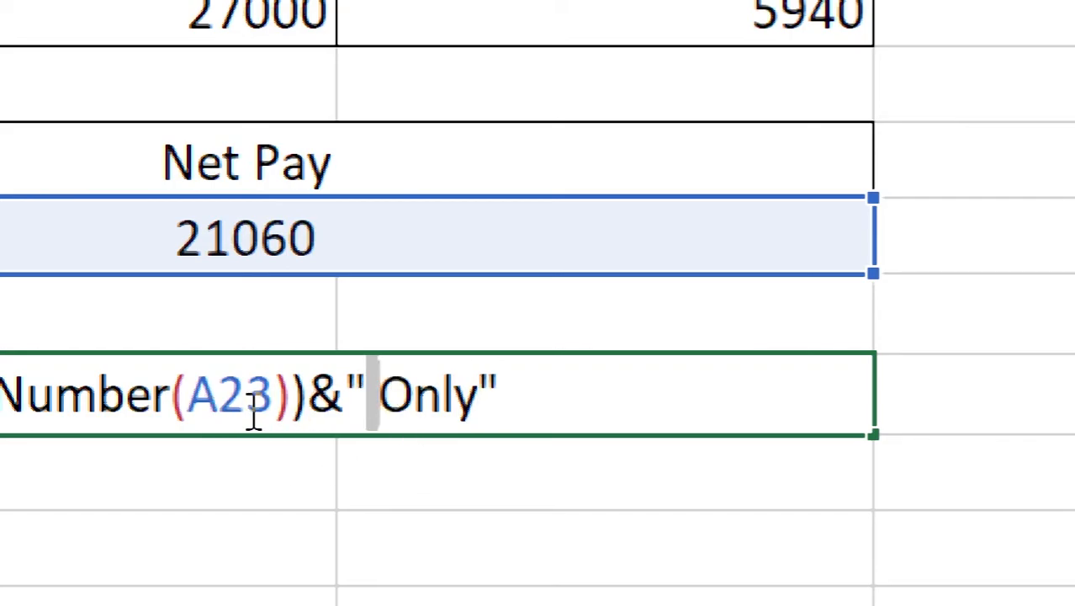
{"action": "left_click_drag", "start_coordinate": [307, 396], "coordinate": [210, 406]}
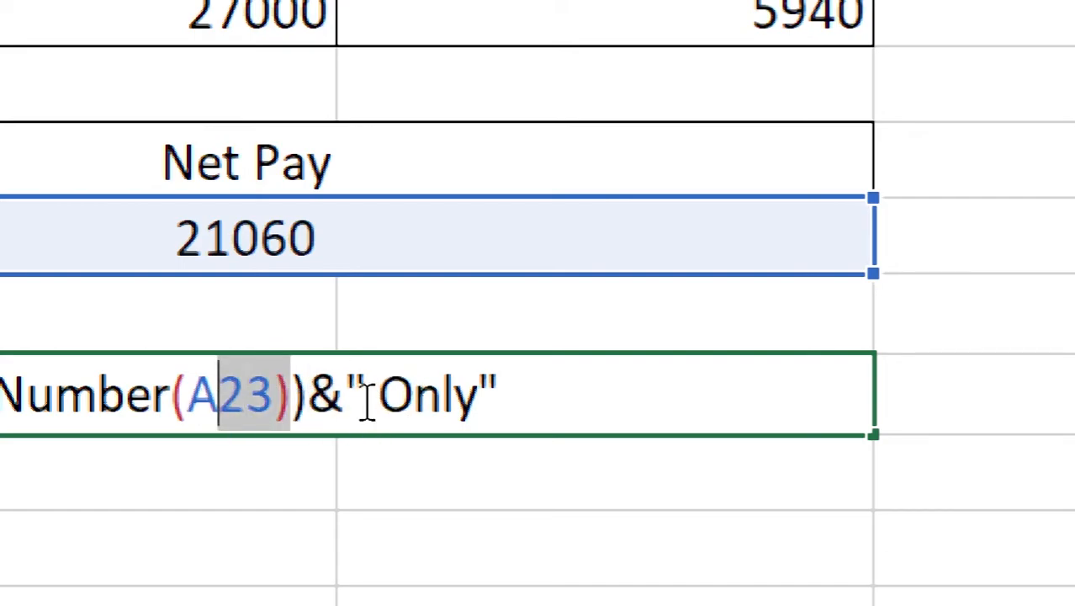
{"action": "left_click_drag", "start_coordinate": [368, 402], "coordinate": [379, 402]}
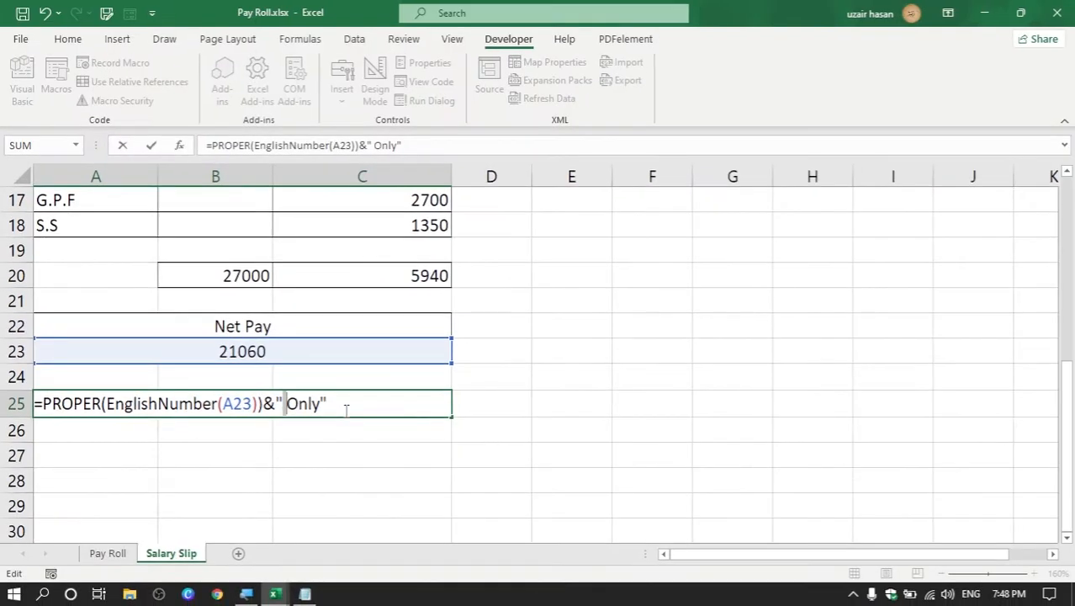
{"action": "key", "text": "Return"}
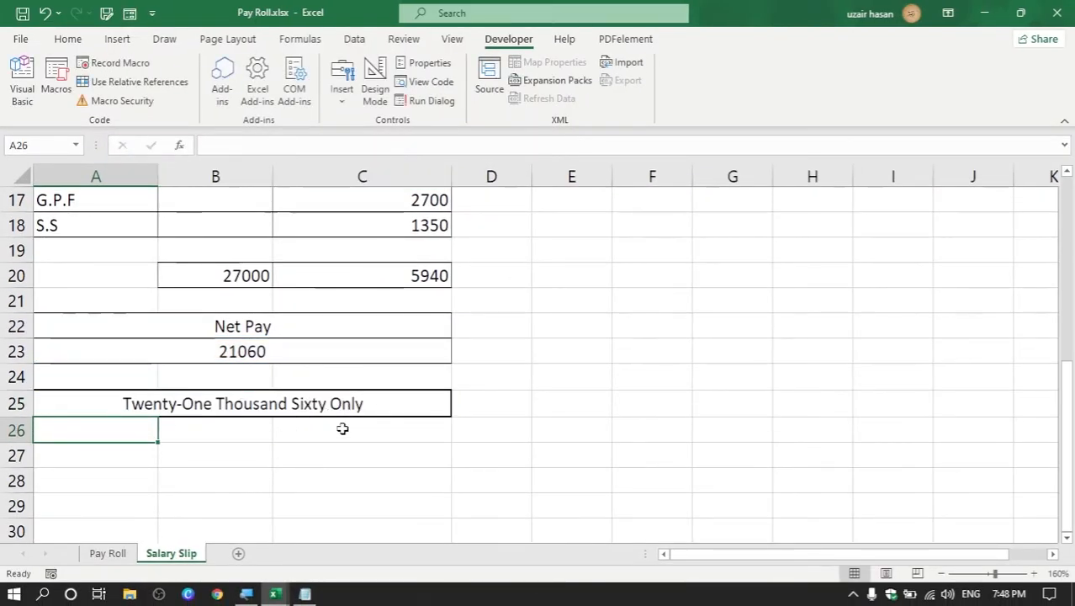
Step: Save the workbook to the Desktop as the Excel Macro-Enabled Workbook Pay Roll.xlsm
{"action": "scroll", "coordinate": [314, 421], "scroll_direction": "up", "scroll_amount": 2}
{"action": "scroll", "coordinate": [313, 421], "scroll_direction": "up", "scroll_amount": 4}
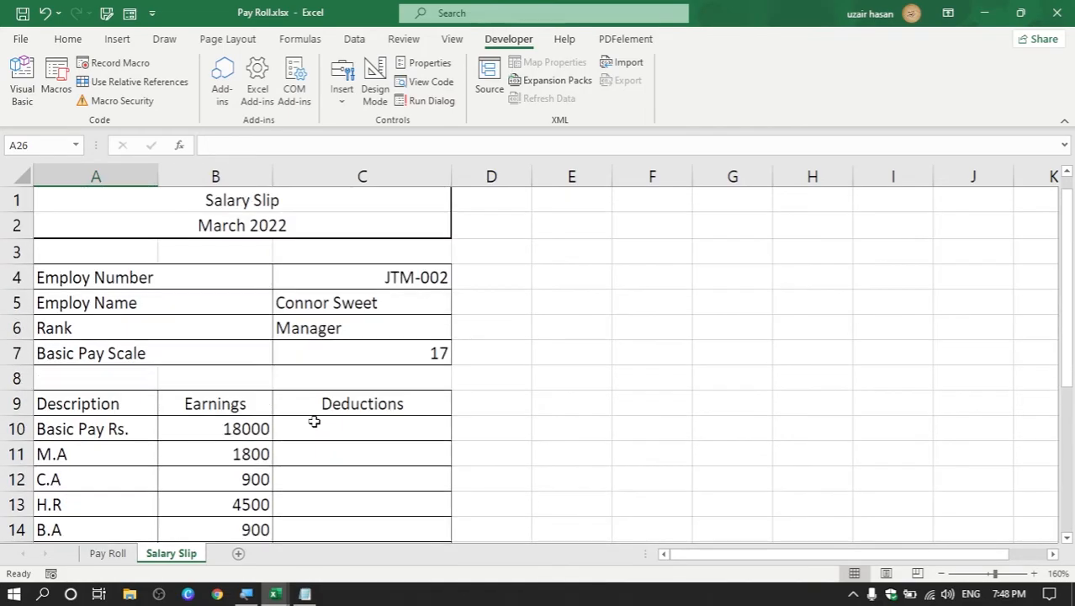
{"action": "scroll", "coordinate": [312, 422], "scroll_direction": "down", "scroll_amount": 1}
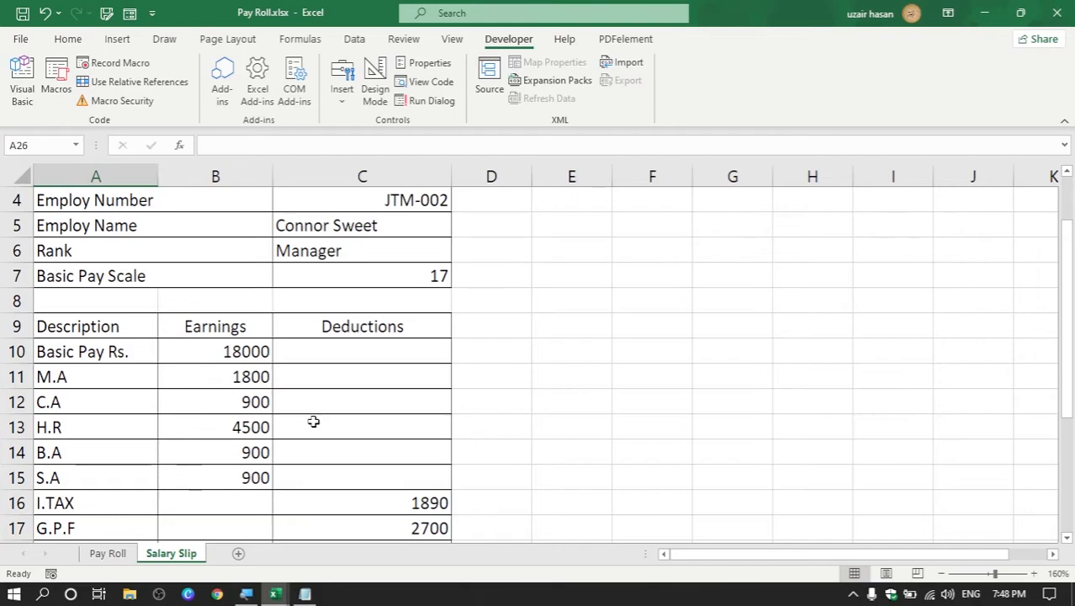
{"action": "key", "text": "F12"}
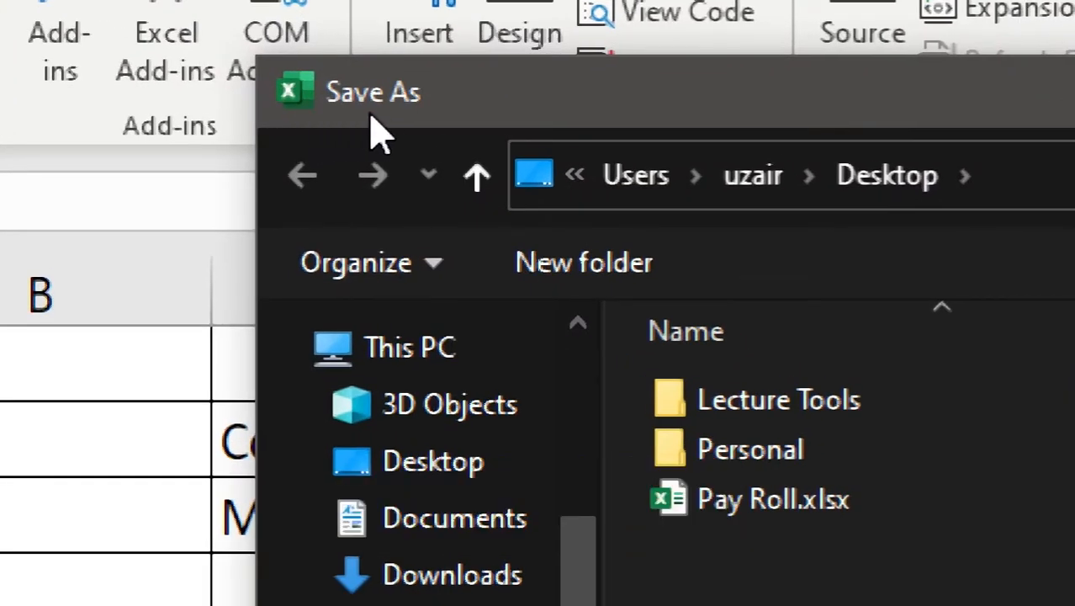
{"action": "left_click", "coordinate": [434, 481]}
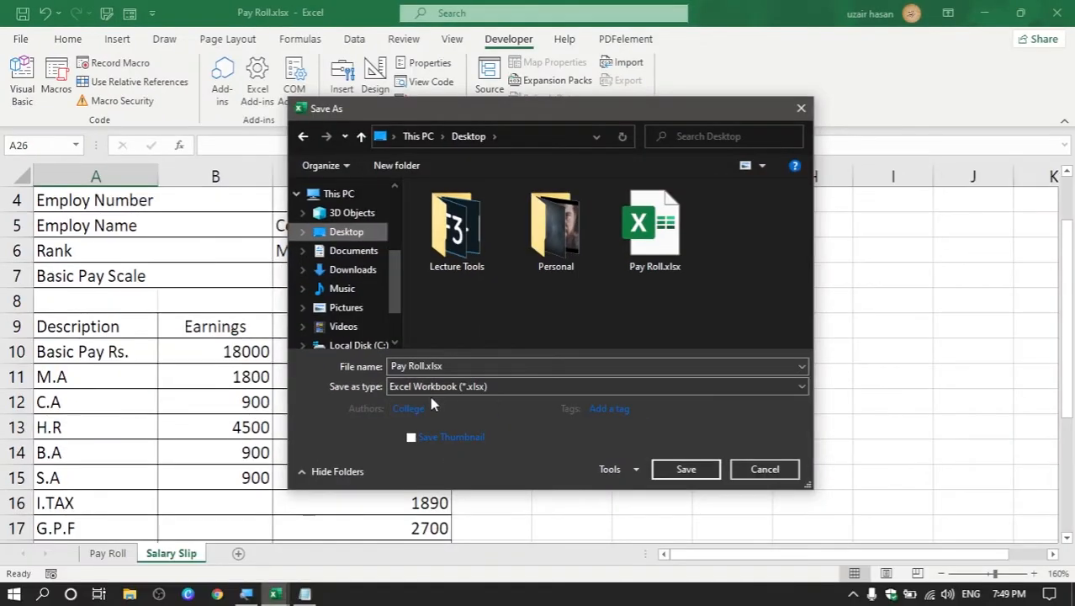
{"action": "left_click", "coordinate": [564, 403]}
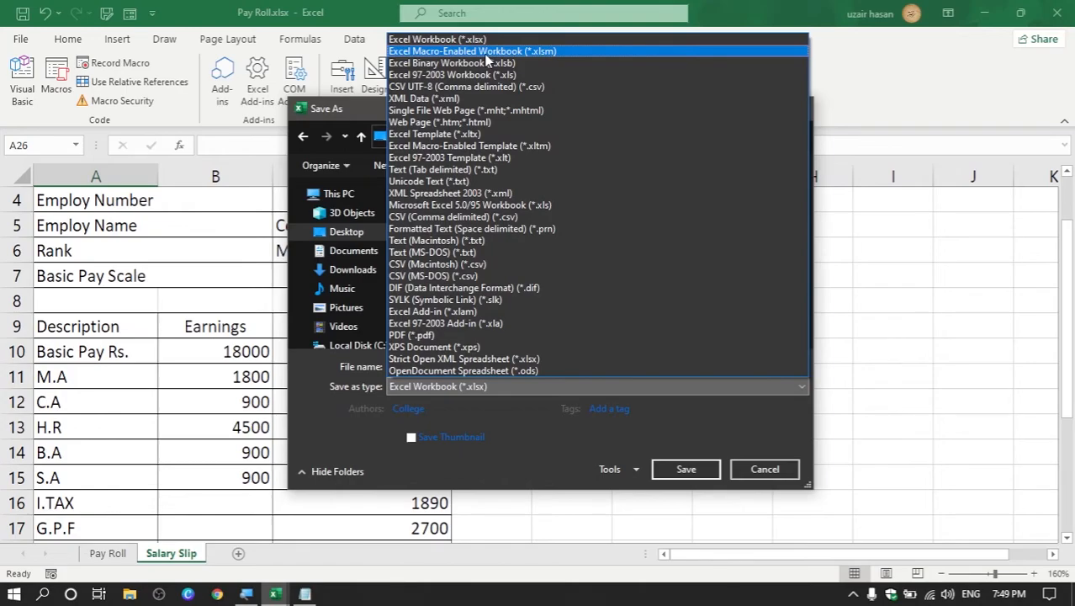
{"action": "left_click", "coordinate": [486, 52]}
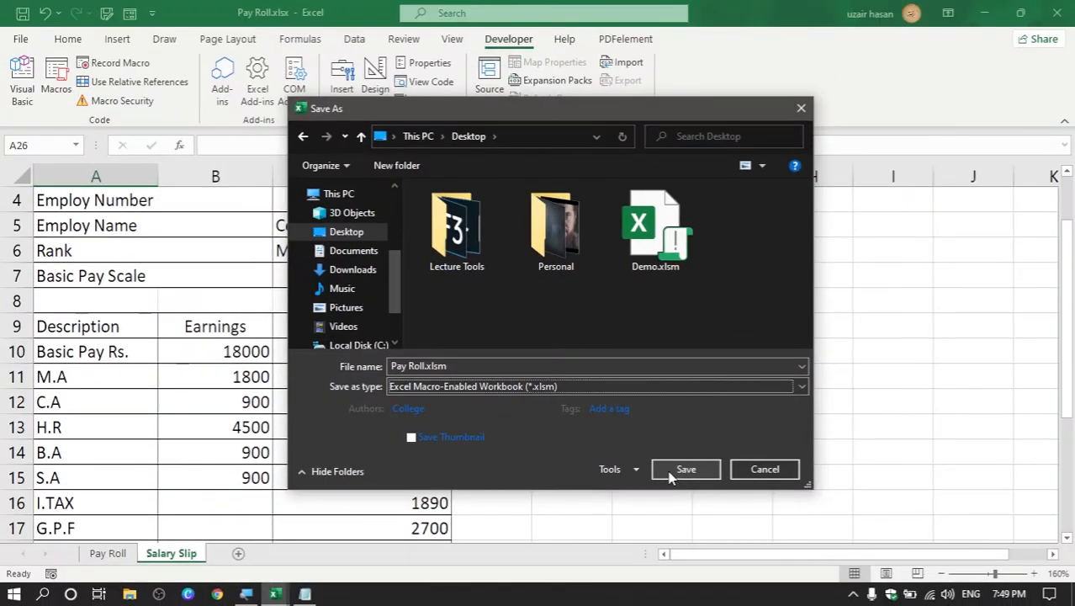
{"action": "left_click", "coordinate": [674, 485]}
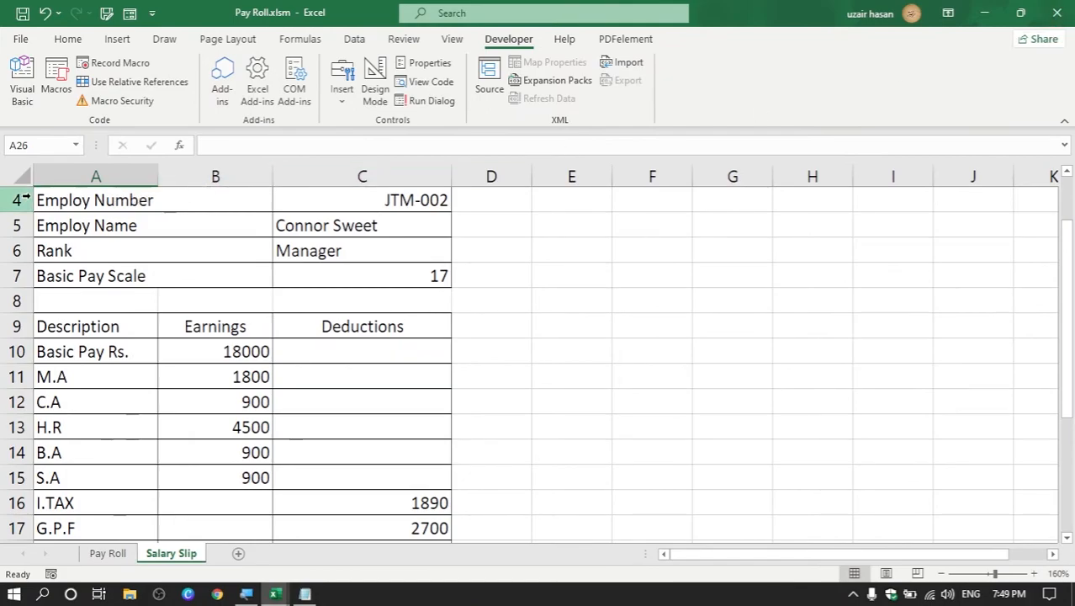
Step: Review the salary slip's columns and rows, from the employee details down to the net pay in words in A25
{"action": "left_click", "coordinate": [62, 176]}
{"action": "left_click", "coordinate": [197, 176]}
{"action": "left_click", "coordinate": [429, 177]}
{"action": "left_click", "coordinate": [458, 176]}
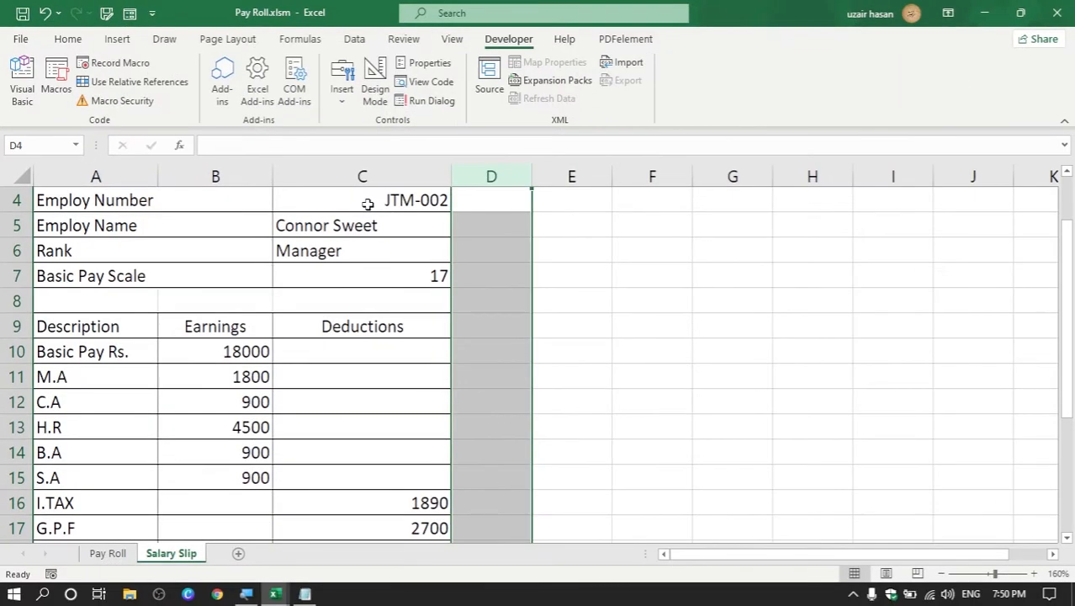
{"action": "scroll", "coordinate": [361, 210], "scroll_direction": "down", "scroll_amount": 4}
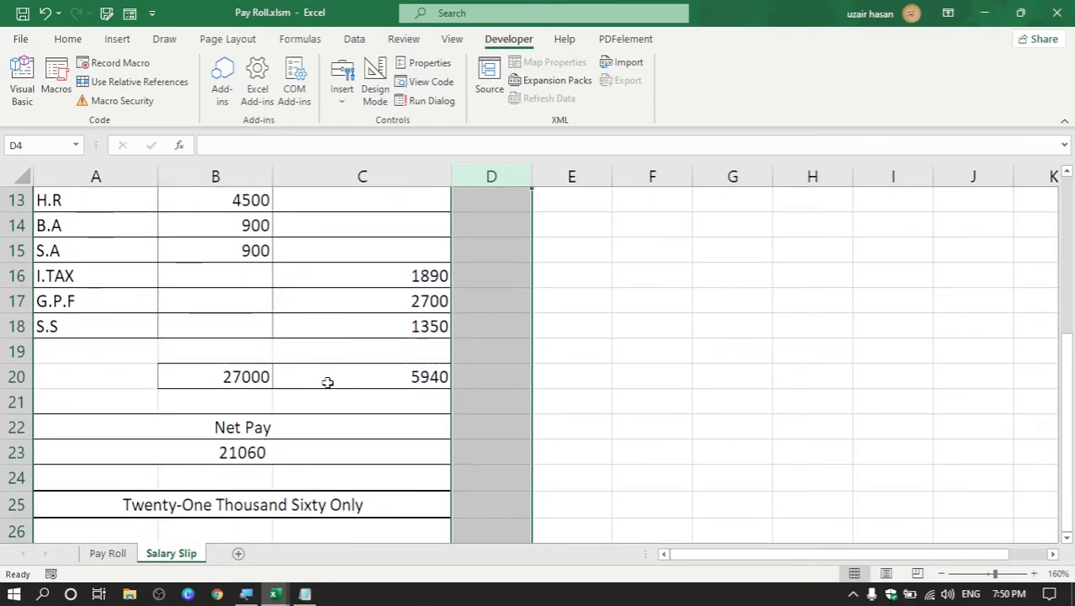
{"action": "left_click", "coordinate": [277, 430]}
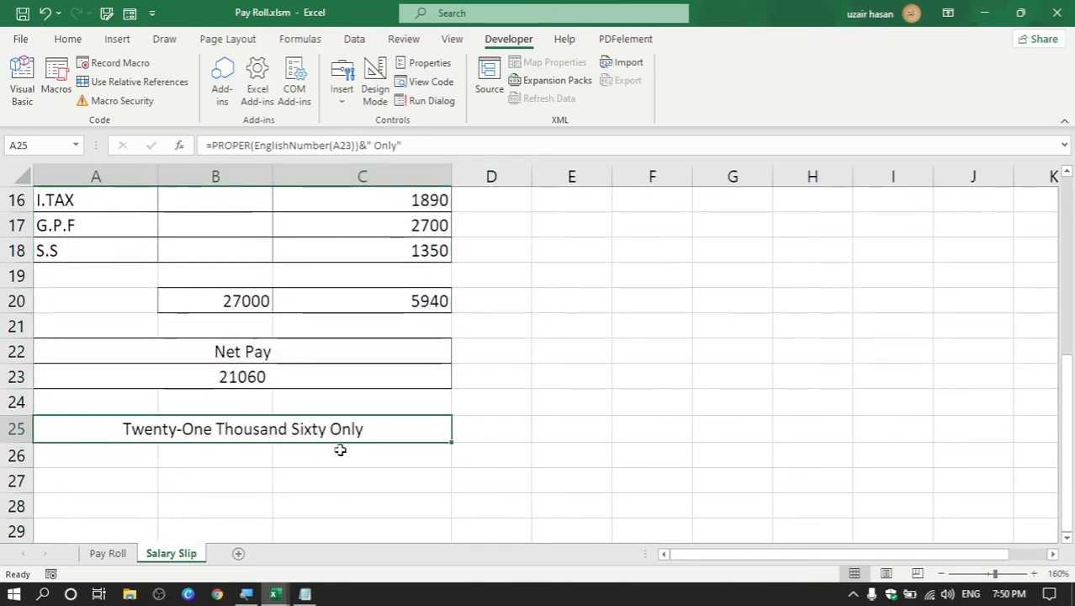
{"action": "scroll", "coordinate": [304, 378], "scroll_direction": "up", "scroll_amount": 4}
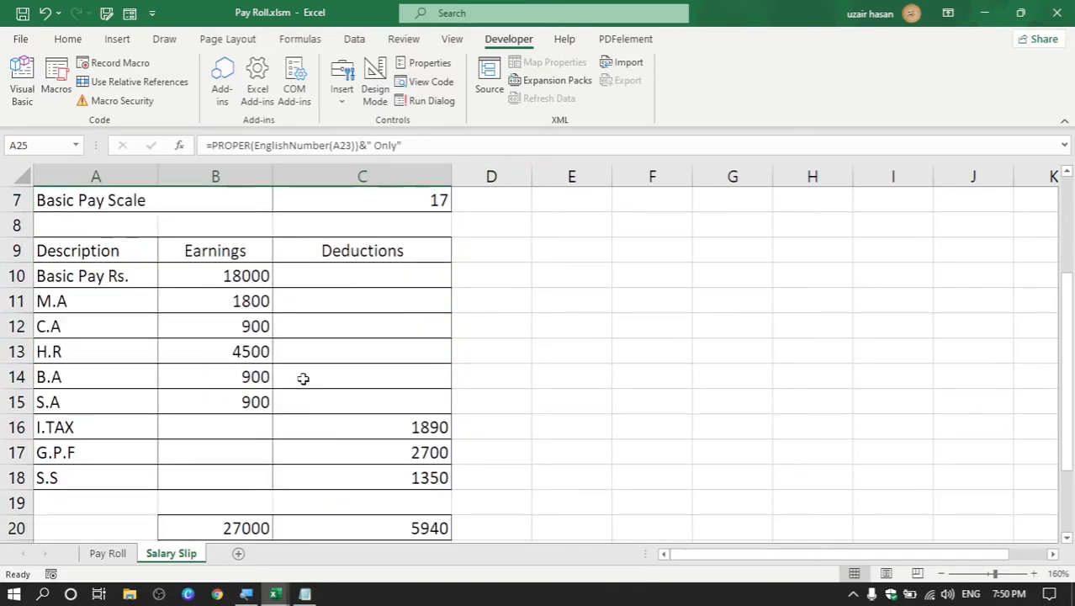
{"action": "scroll", "coordinate": [303, 379], "scroll_direction": "up", "scroll_amount": 1}
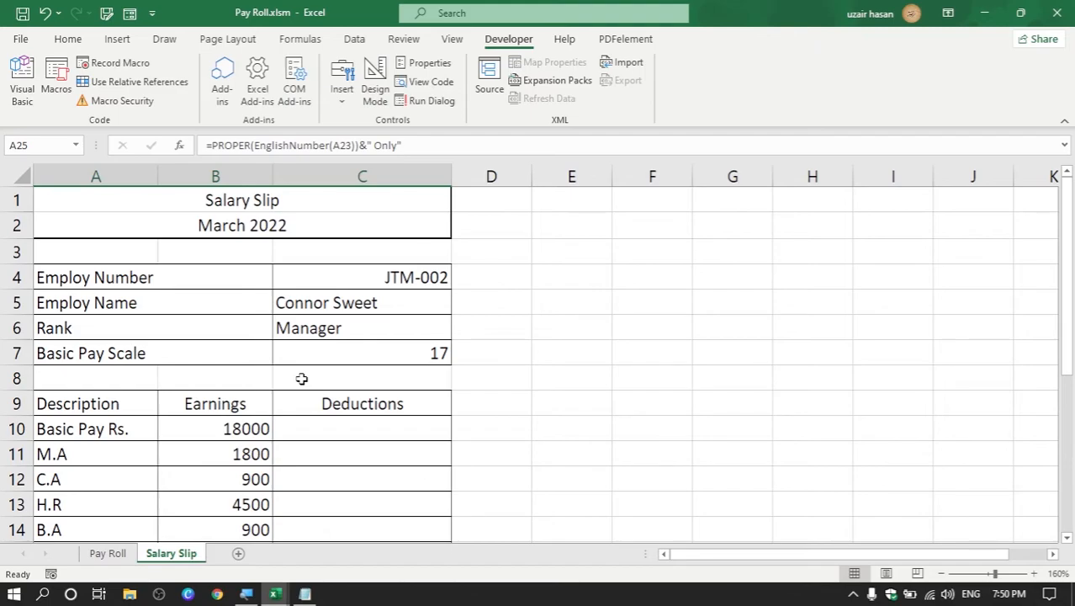
Step: Preview the salary slip for printing, center it horizontally on the page in Page Setup, and return to the worksheet
{"action": "key", "text": "ctrl+p"}
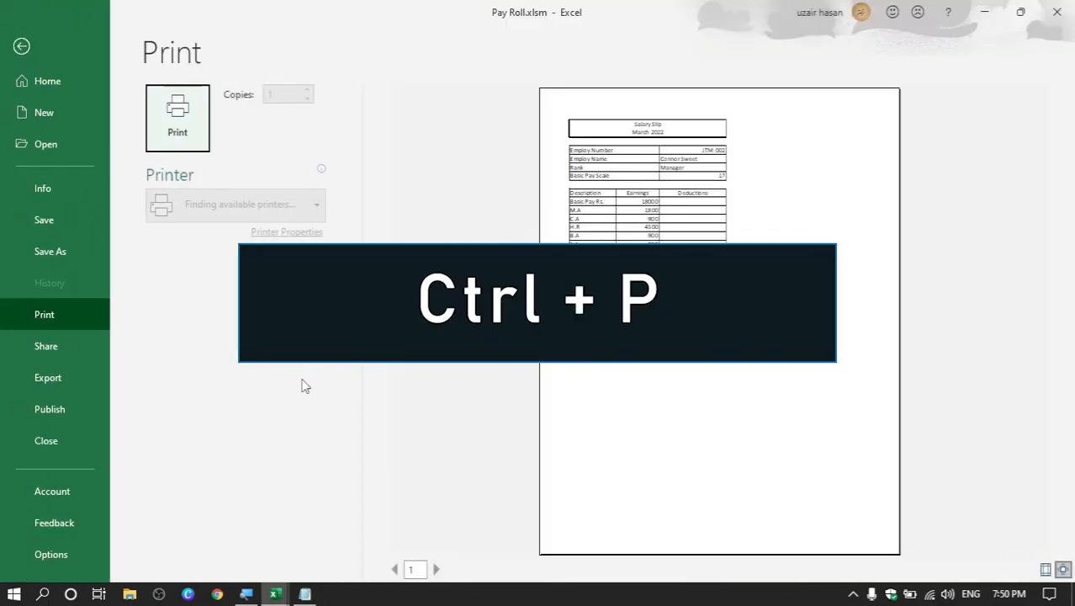
{"action": "left_click", "coordinate": [731, 139]}
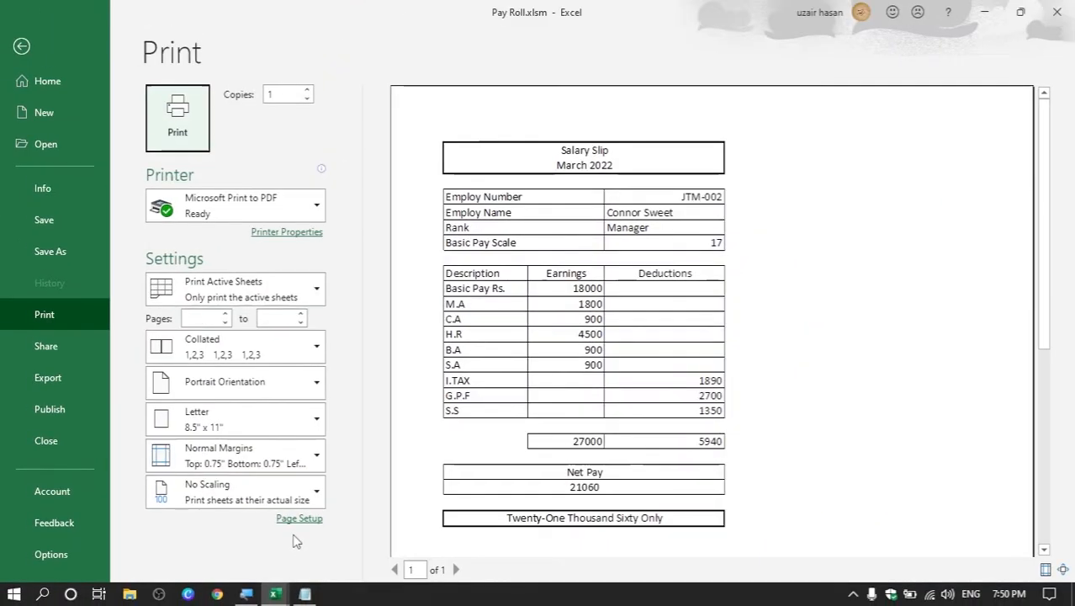
{"action": "left_click", "coordinate": [312, 490]}
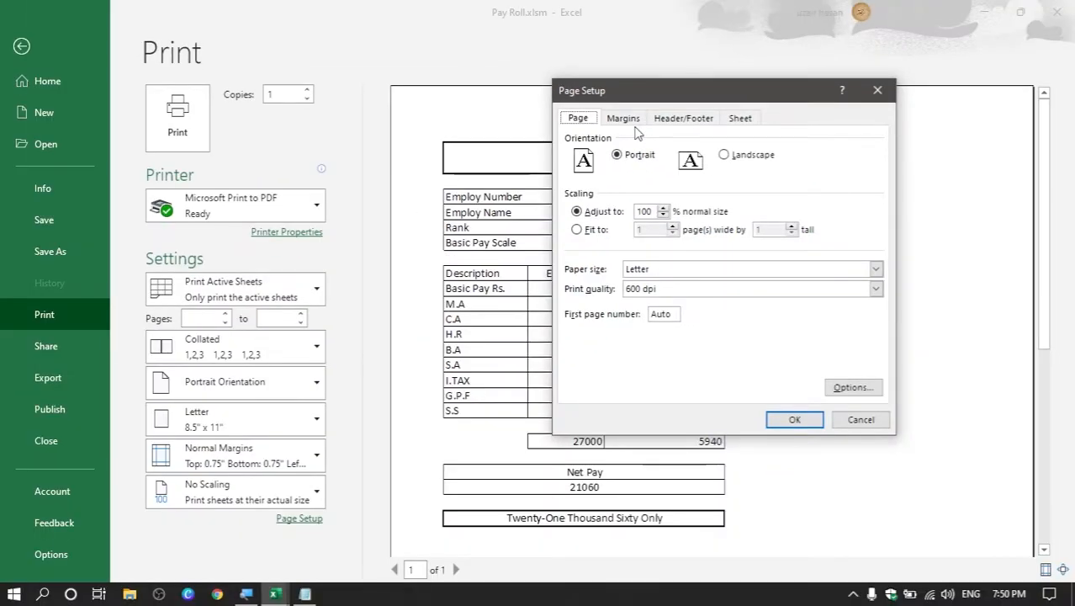
{"action": "left_click", "coordinate": [602, 102]}
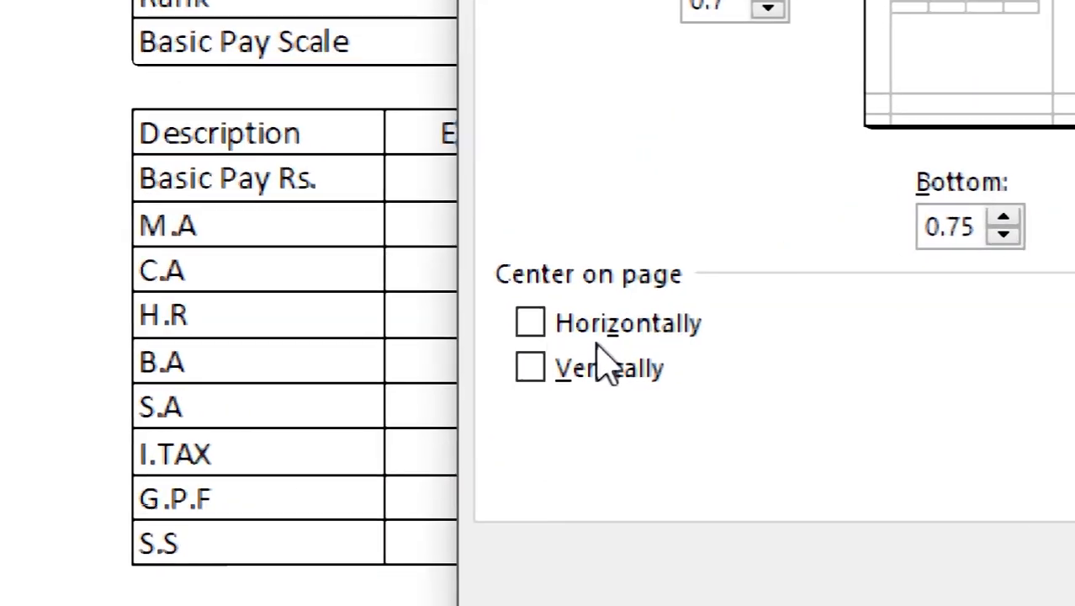
{"action": "left_click", "coordinate": [542, 336]}
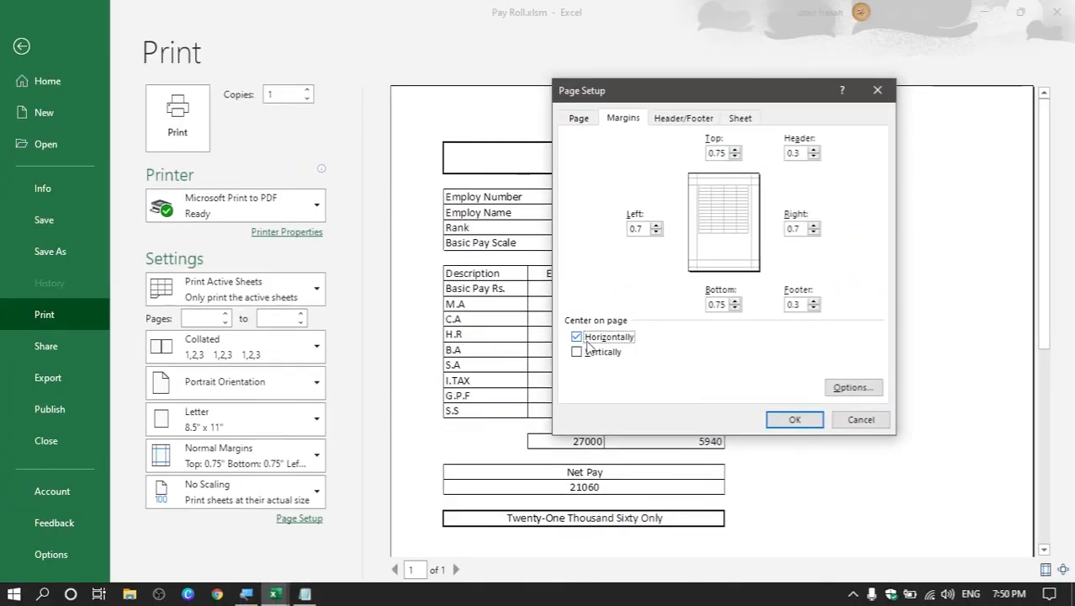
{"action": "left_click_drag", "start_coordinate": [664, 97], "coordinate": [374, 175]}
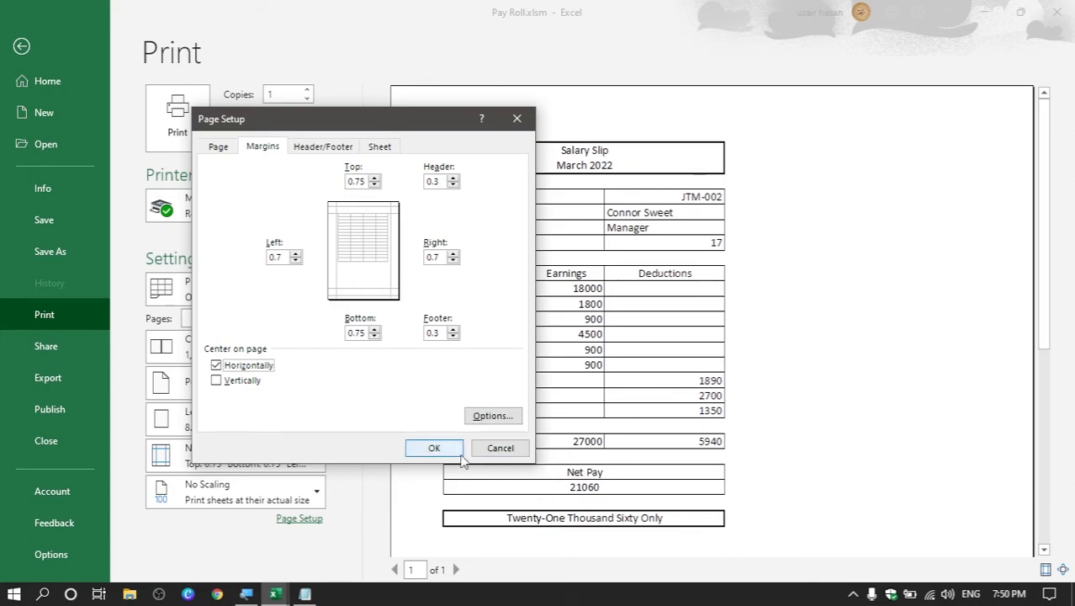
{"action": "left_click", "coordinate": [434, 448]}
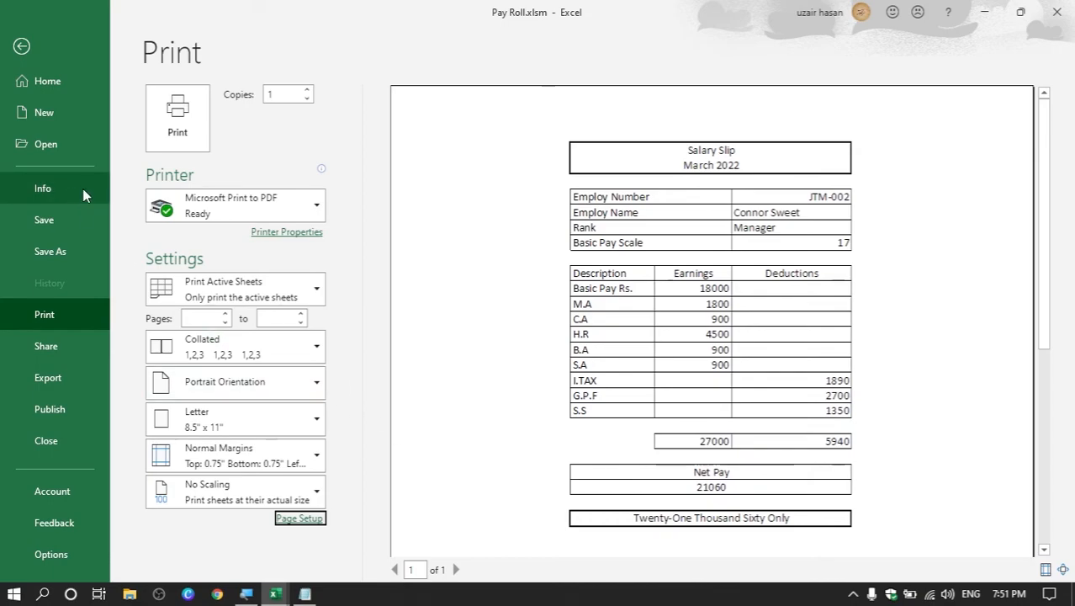
{"action": "left_click", "coordinate": [20, 47]}
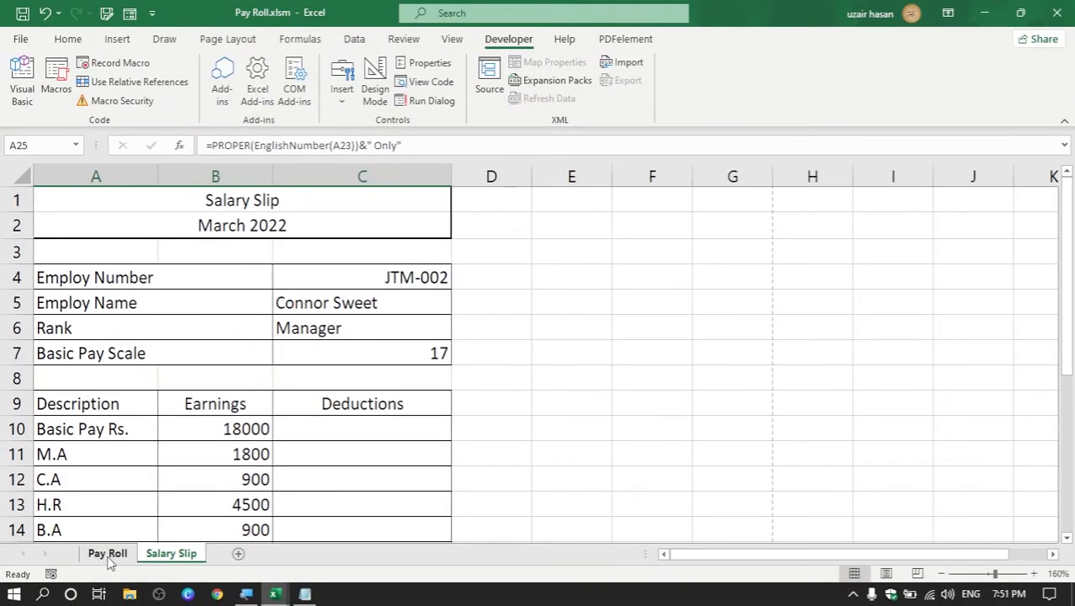
Step: Start a new employee record in row 13 of the Pay Roll sheet with the next employee number and serial number 11
{"action": "left_click", "coordinate": [107, 554]}
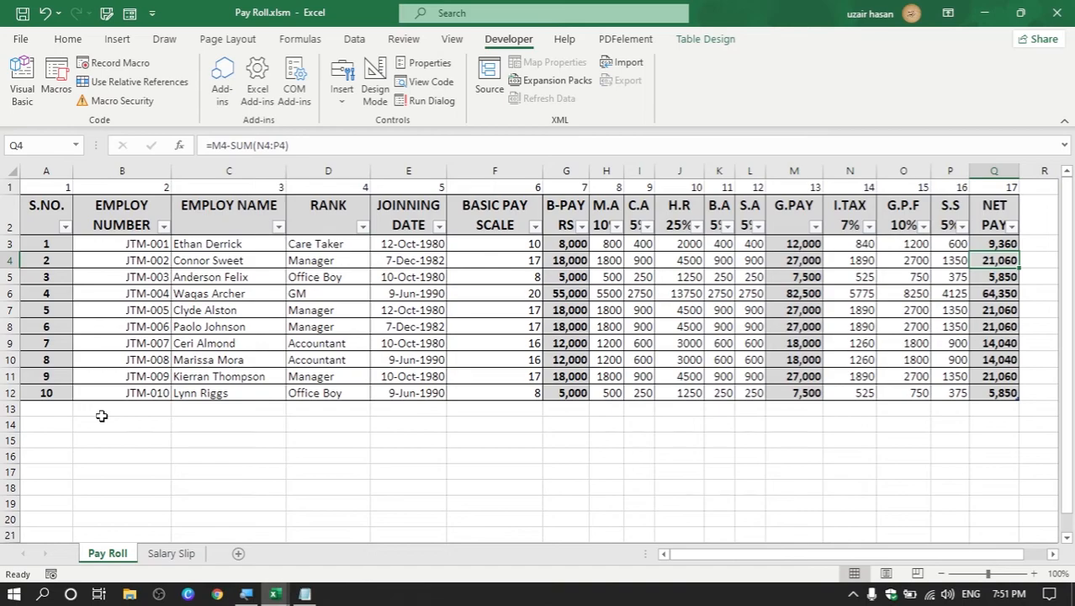
{"action": "left_click", "coordinate": [96, 409]}
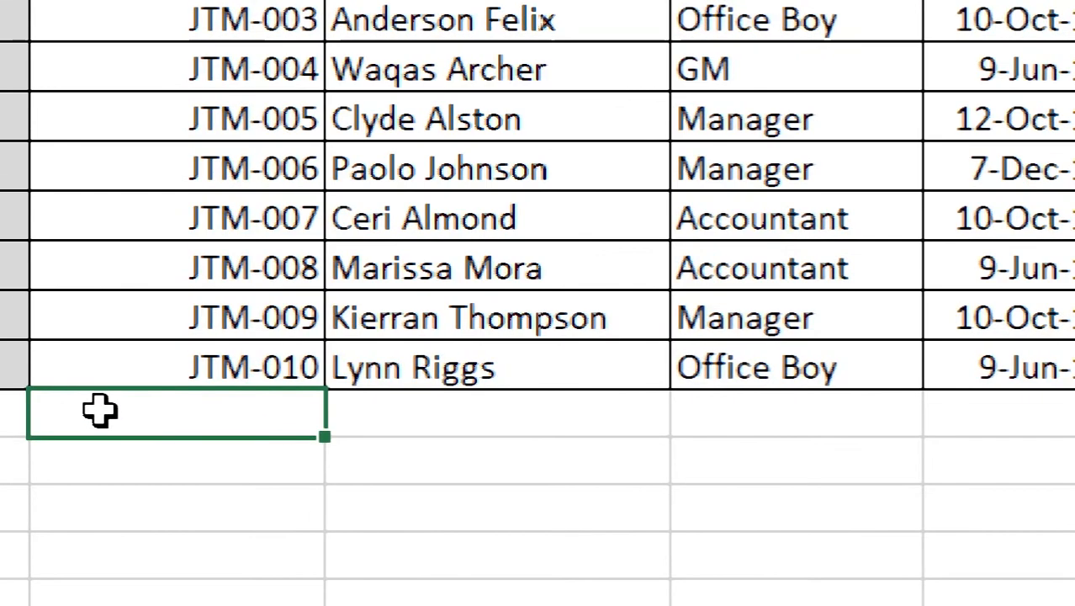
{"action": "type", "text": "11"}
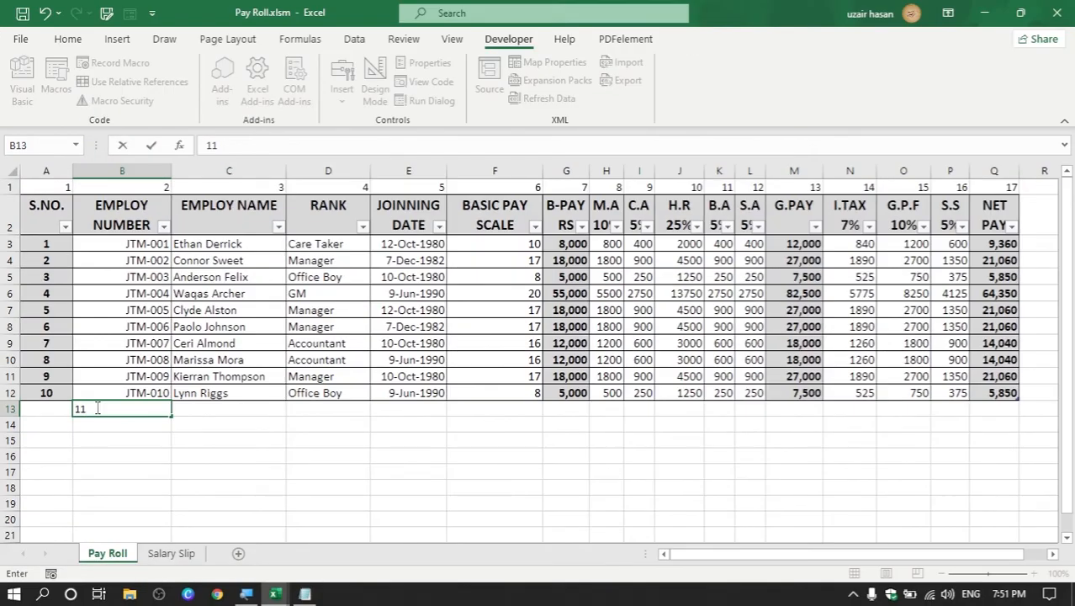
{"action": "key", "text": "Return"}
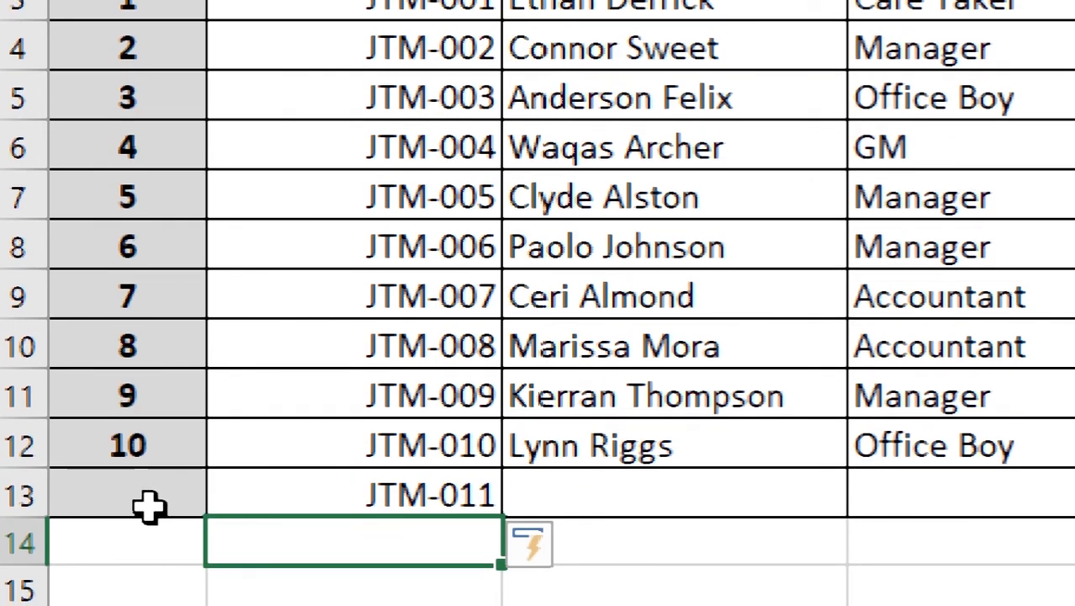
{"action": "left_click", "coordinate": [153, 499]}
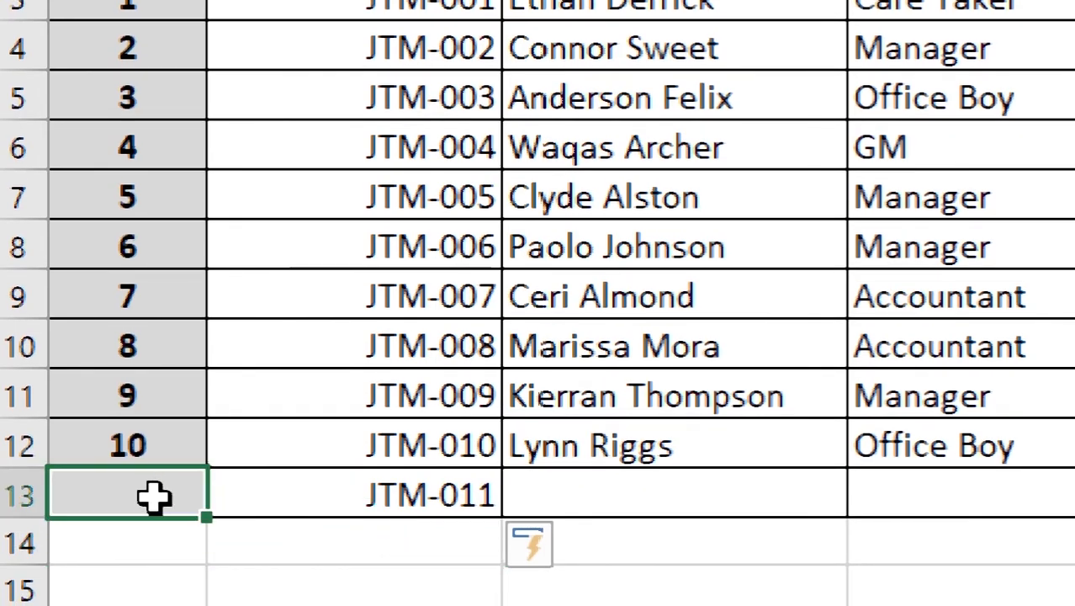
{"action": "type", "text": "11"}
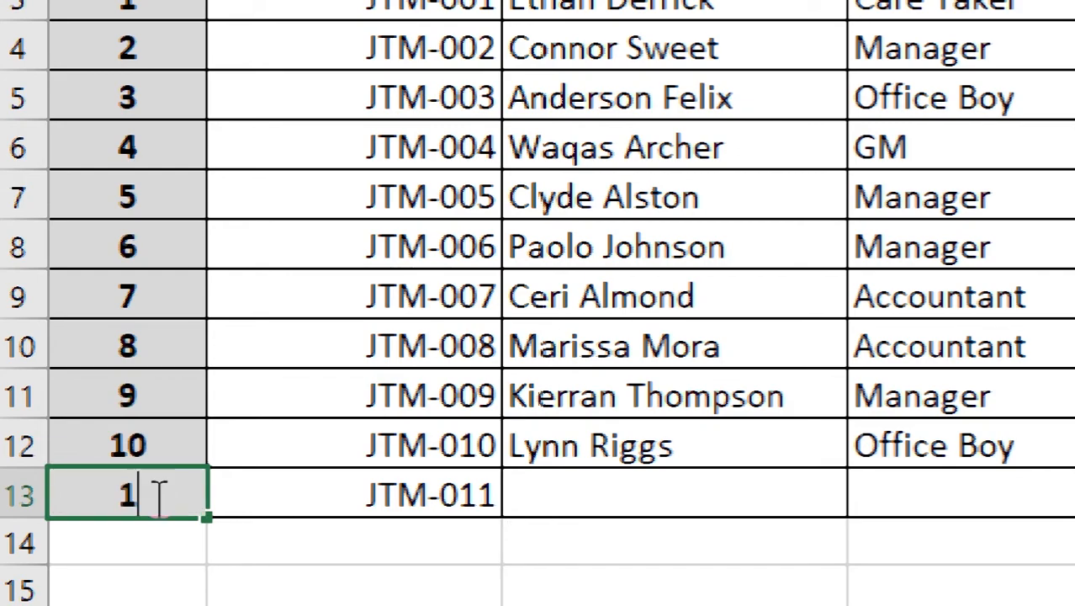
{"action": "key", "text": "Return"}
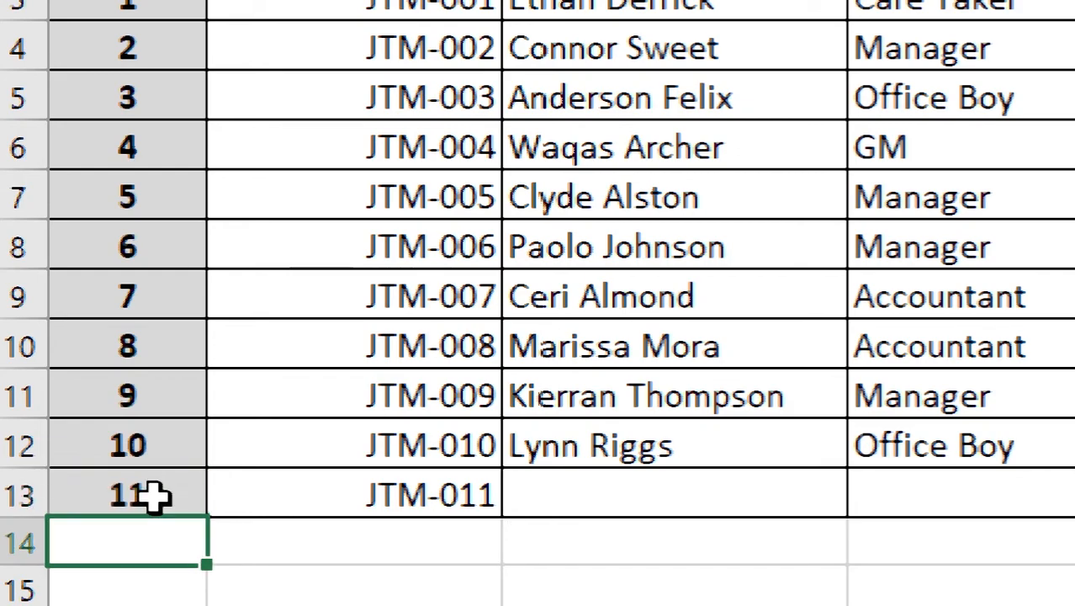
Step: Enter the new employee's name in C13 and the rank Manager in D13 of the Pay Roll sheet
{"action": "left_click", "coordinate": [709, 502]}
{"action": "type", "text": "Jonath"}
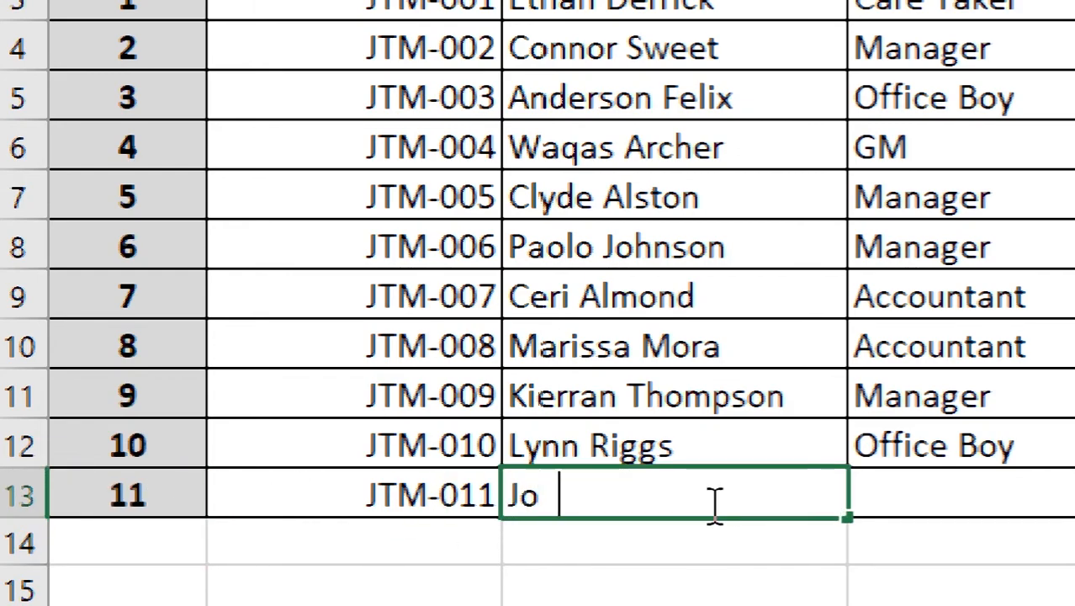
{"action": "type", "text": "an"}
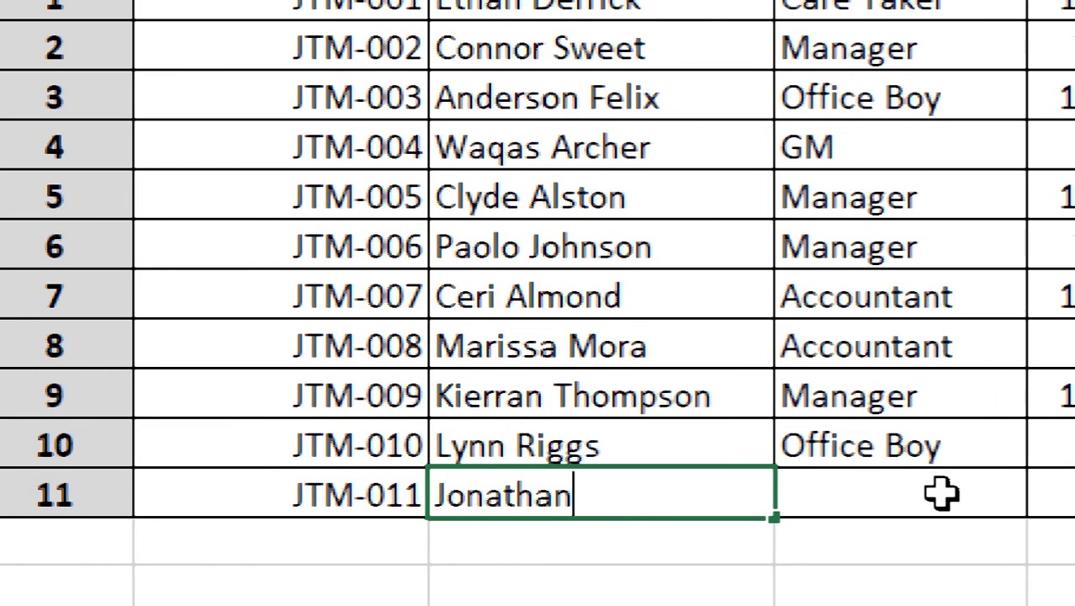
{"action": "key", "text": "Tab"}
{"action": "type", "text": "manager"}
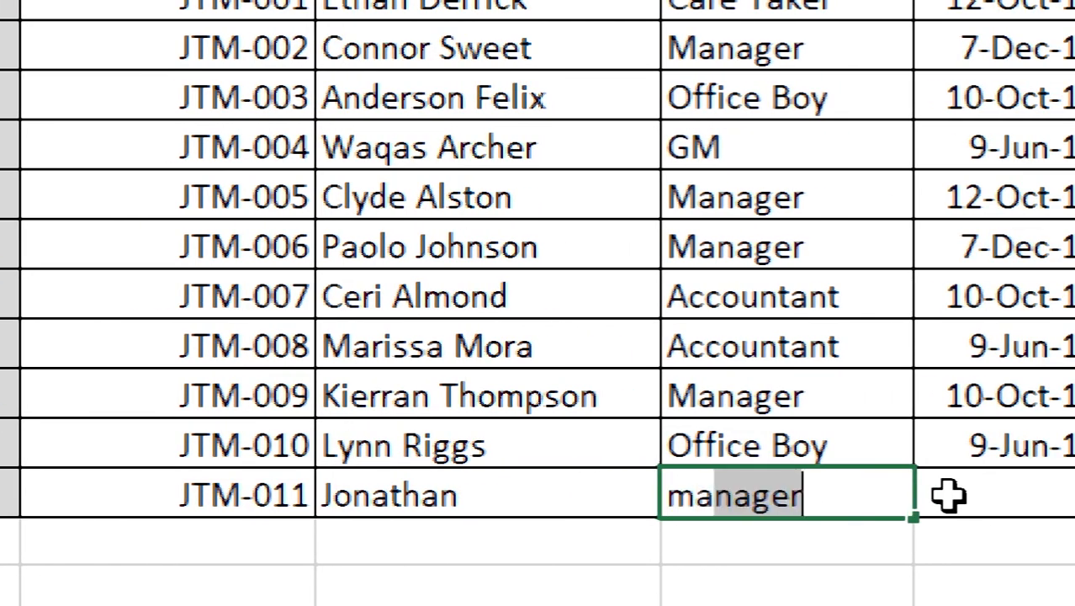
{"action": "key", "text": "Return"}
Step: Enter the new employee's joining date in row 13 as 9-Feb-2022
{"action": "left_click", "coordinate": [816, 495]}
{"action": "type", "text": "9-fe"}
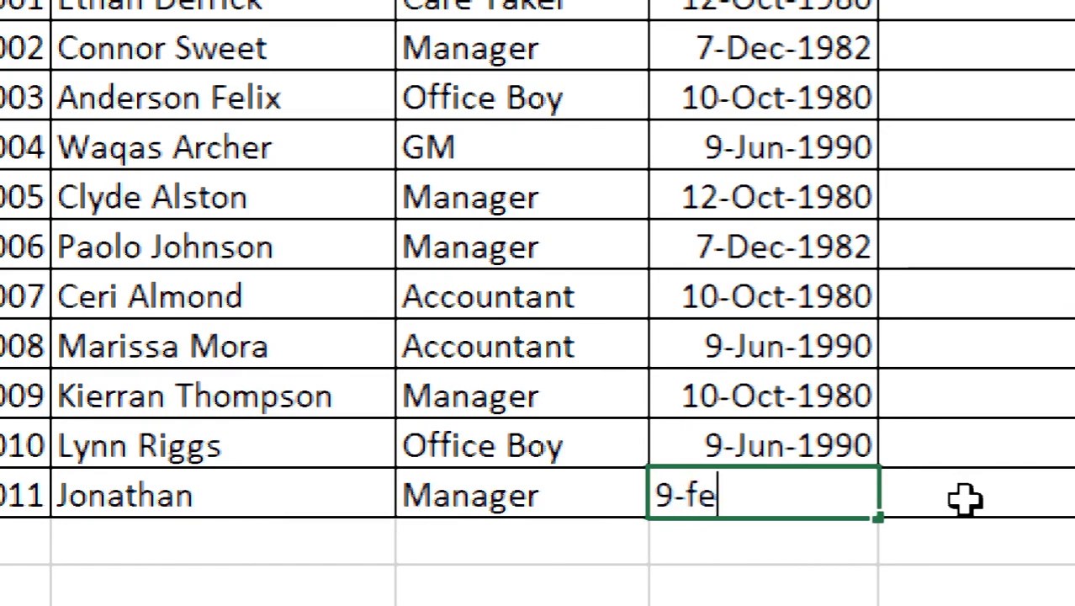
{"action": "type", "text": "b-2022"}
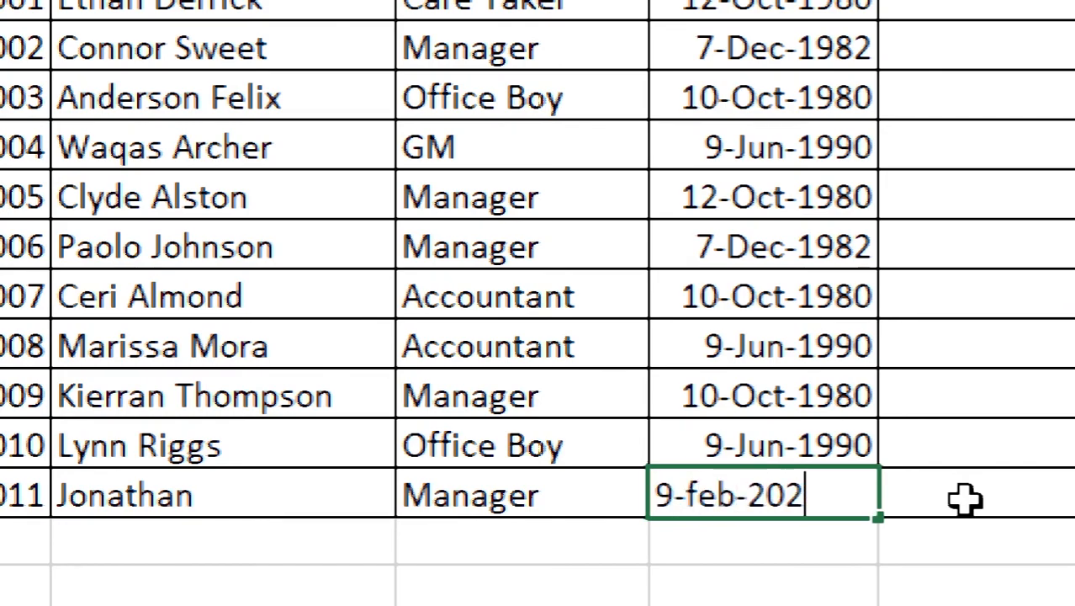
{"action": "key", "text": "Return"}
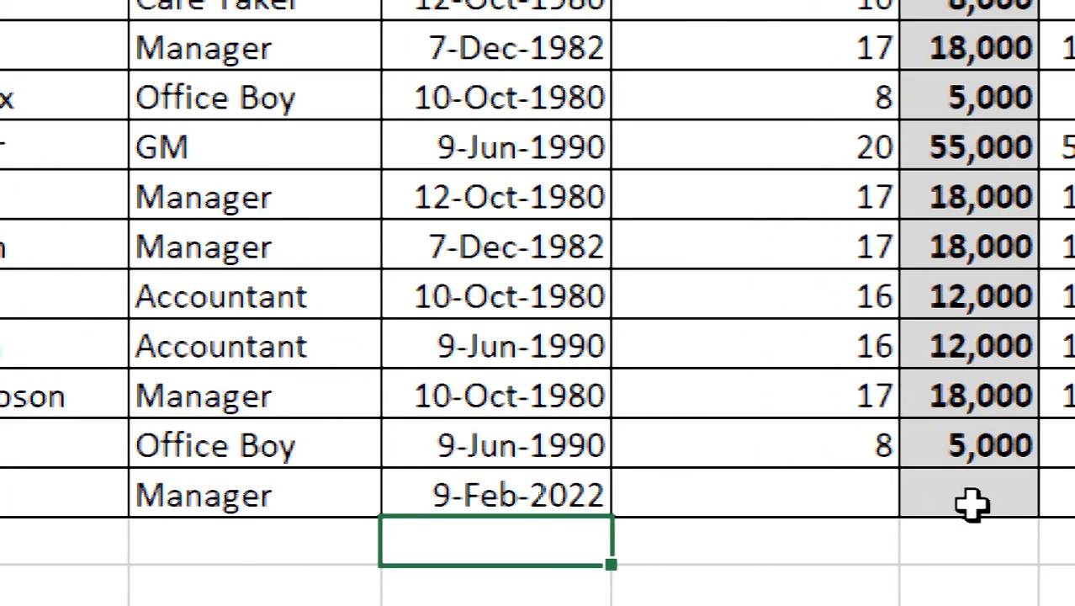
Step: Set the new employee's basic pay scale to 17 and basic pay to 65000 in row 13
{"action": "left_click", "coordinate": [848, 497]}
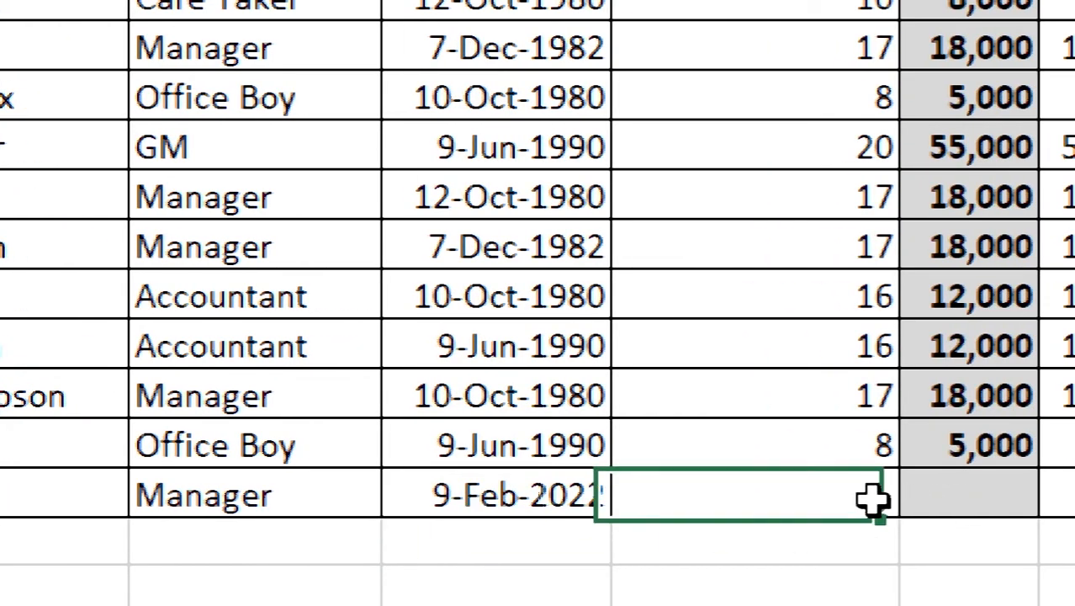
{"action": "type", "text": "17"}
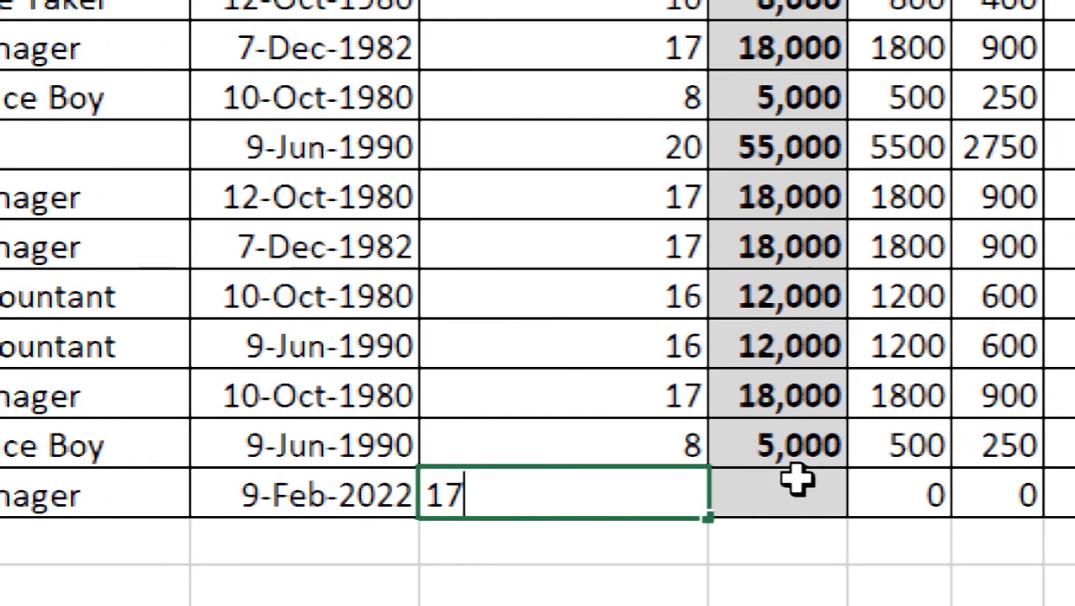
{"action": "left_click", "coordinate": [985, 495]}
{"action": "type", "text": "65000"}
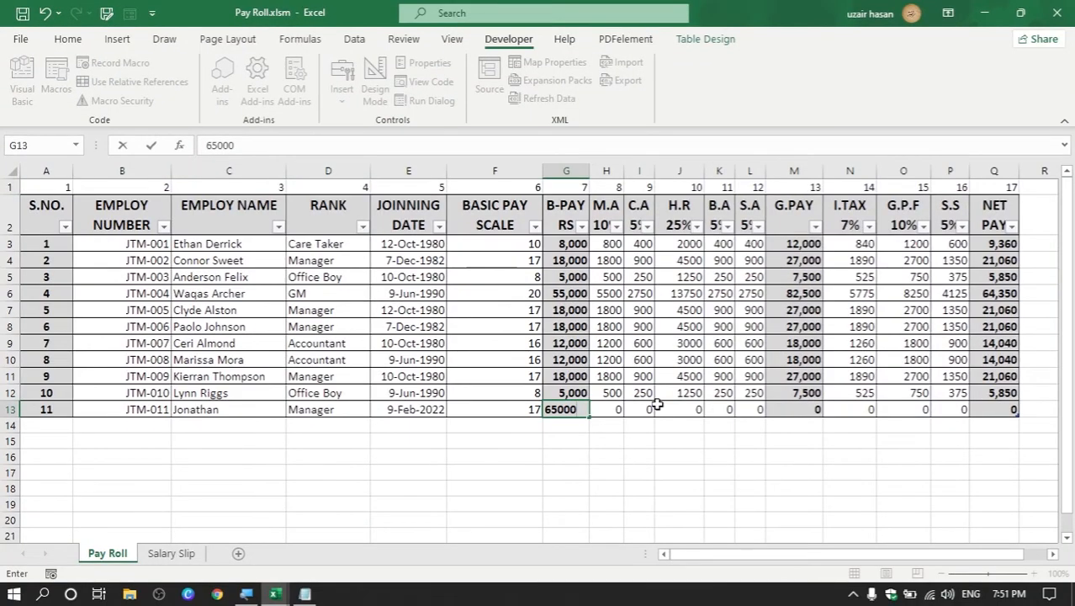
{"action": "key", "text": "ctrl+Return"}
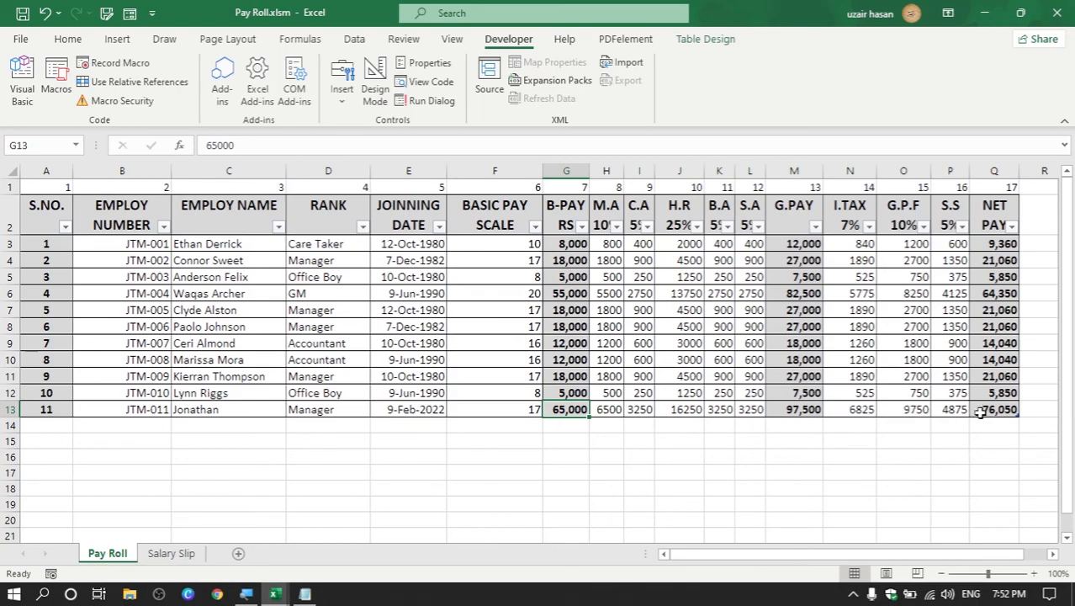
Step: Choose the newly added employee's number from the list in C4 of the Salary Slip sheet
{"action": "left_click_drag", "start_coordinate": [67, 216], "coordinate": [984, 407]}
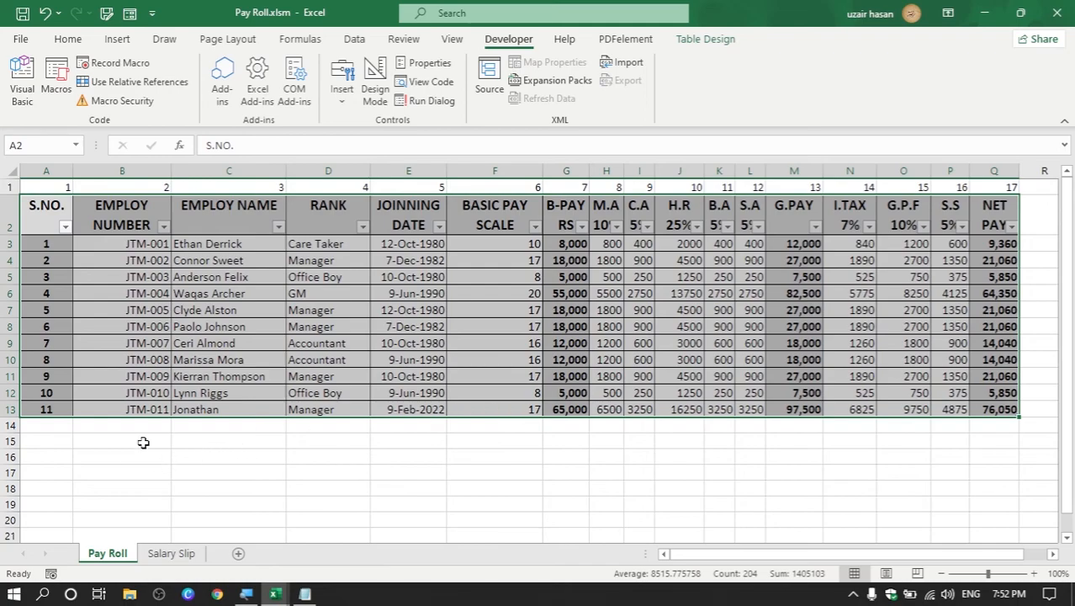
{"action": "left_click_drag", "start_coordinate": [132, 411], "coordinate": [214, 411]}
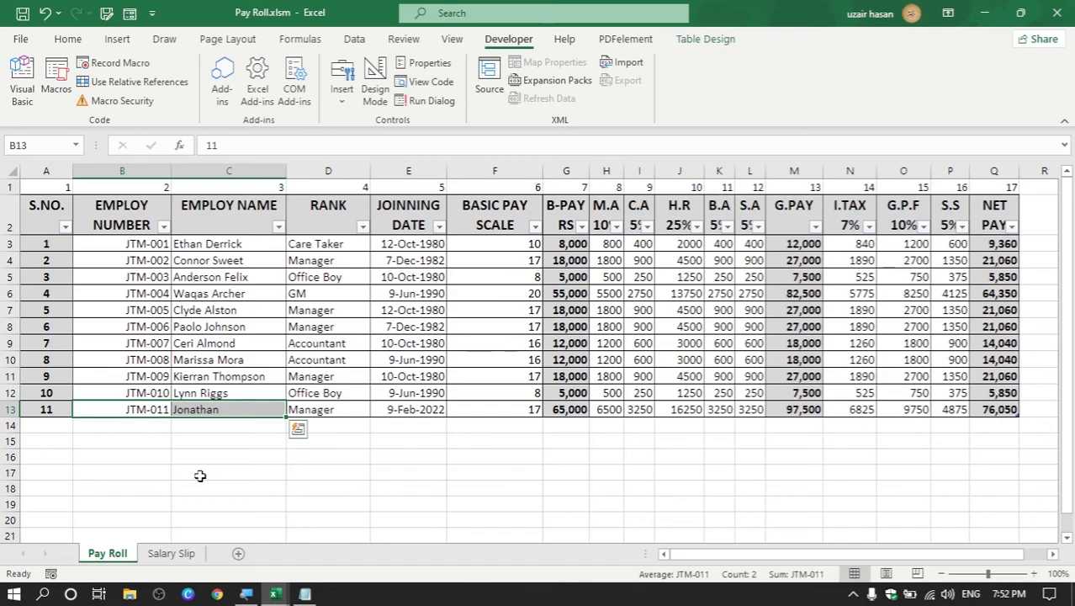
{"action": "left_click", "coordinate": [170, 553]}
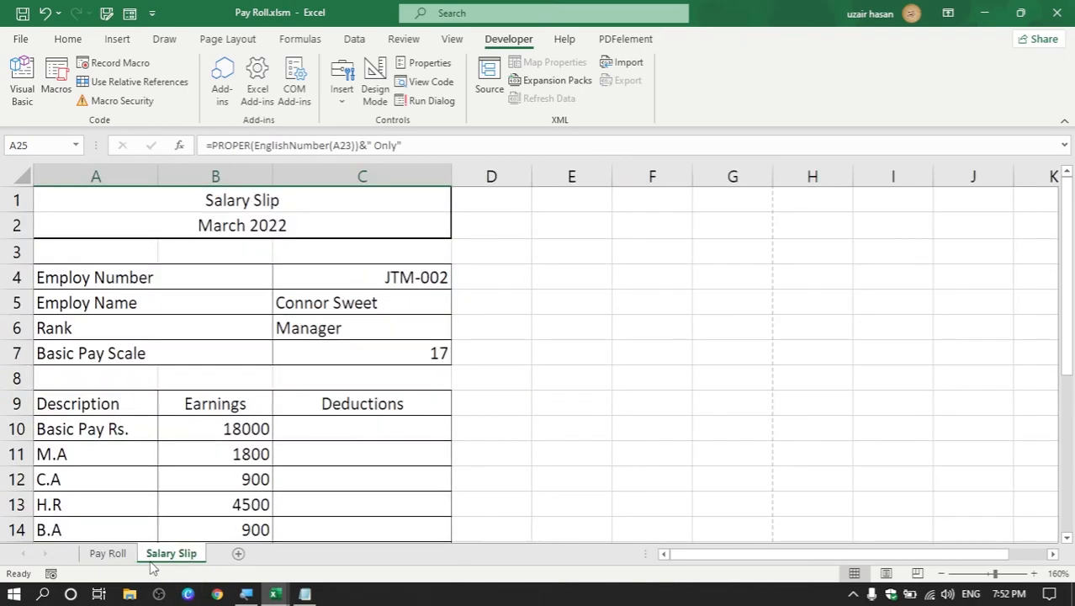
{"action": "left_click", "coordinate": [389, 278]}
{"action": "left_click", "coordinate": [459, 281]}
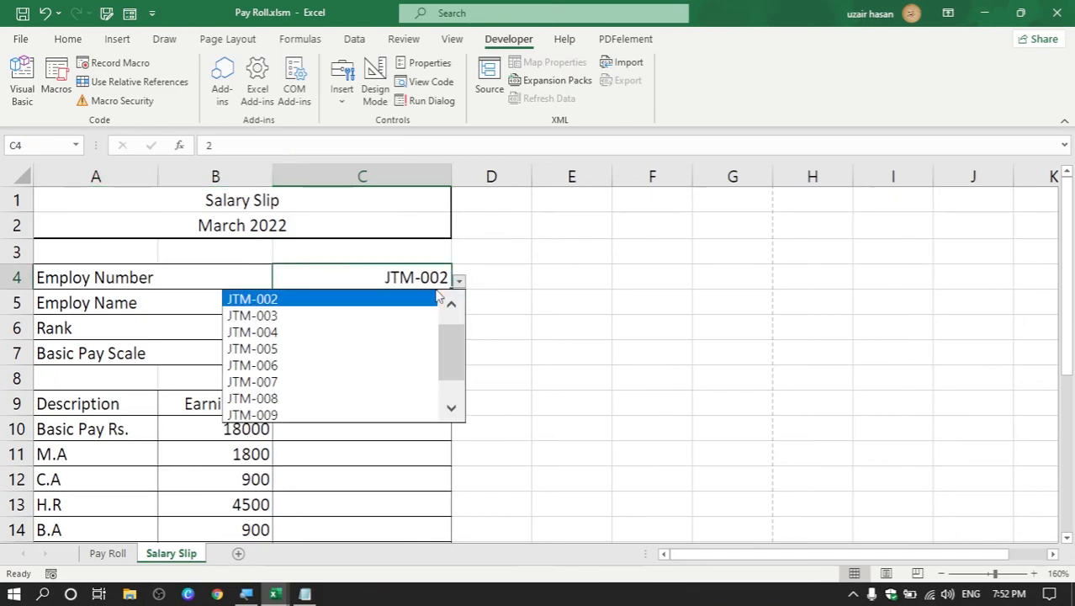
{"action": "scroll", "coordinate": [443, 349], "scroll_direction": "down", "scroll_amount": 1}
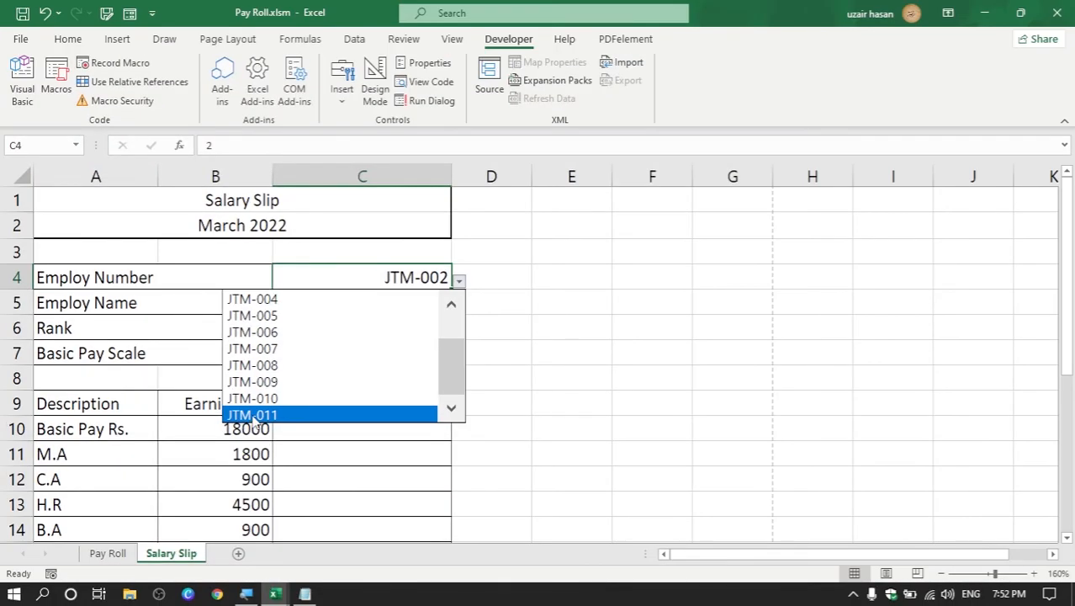
{"action": "left_click", "coordinate": [252, 415]}
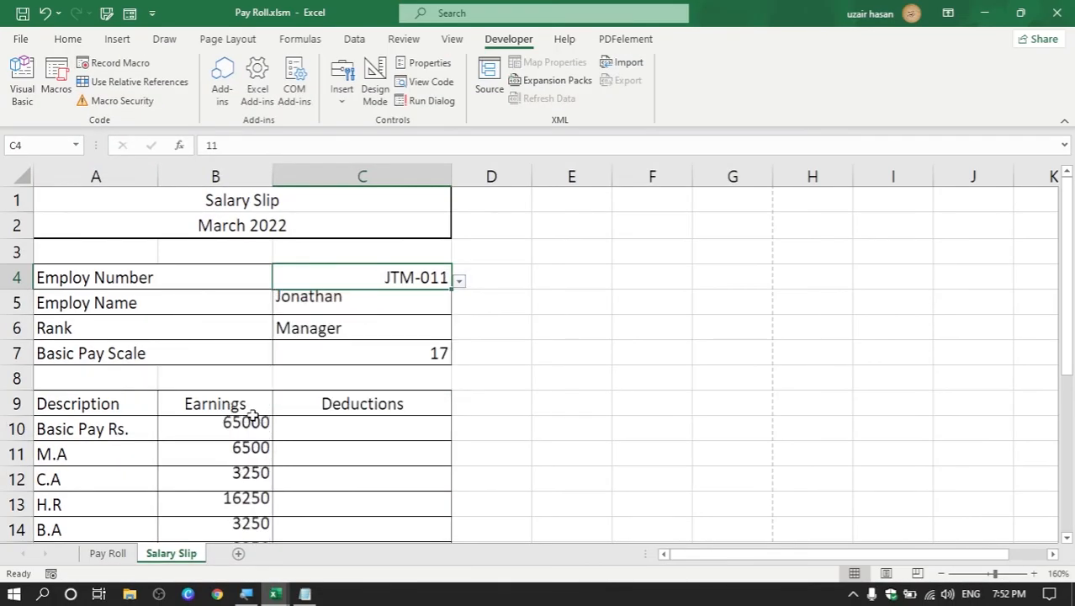
Step: Check the new employee's salary slip from the name down to the net pay in words, and preview it for printing
{"action": "left_click", "coordinate": [353, 307]}
{"action": "scroll", "coordinate": [313, 420], "scroll_direction": "down", "scroll_amount": 2}
{"action": "scroll", "coordinate": [313, 421], "scroll_direction": "down", "scroll_amount": 2}
{"action": "left_click_drag", "start_coordinate": [200, 428], "coordinate": [197, 521]}
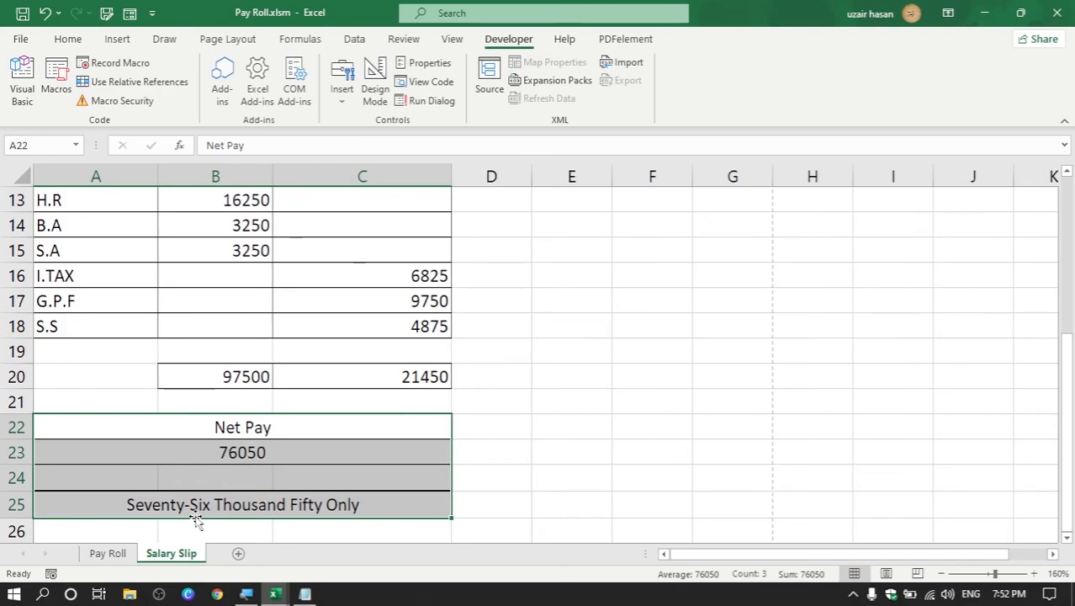
{"action": "scroll", "coordinate": [480, 429], "scroll_direction": "up", "scroll_amount": 4}
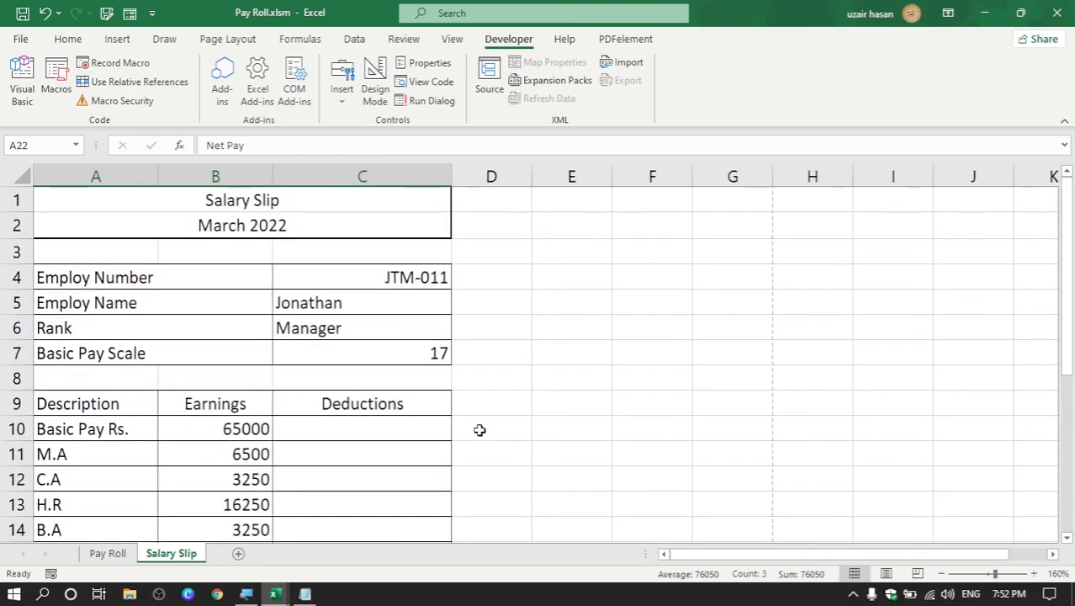
{"action": "key", "text": "ctrl+p"}
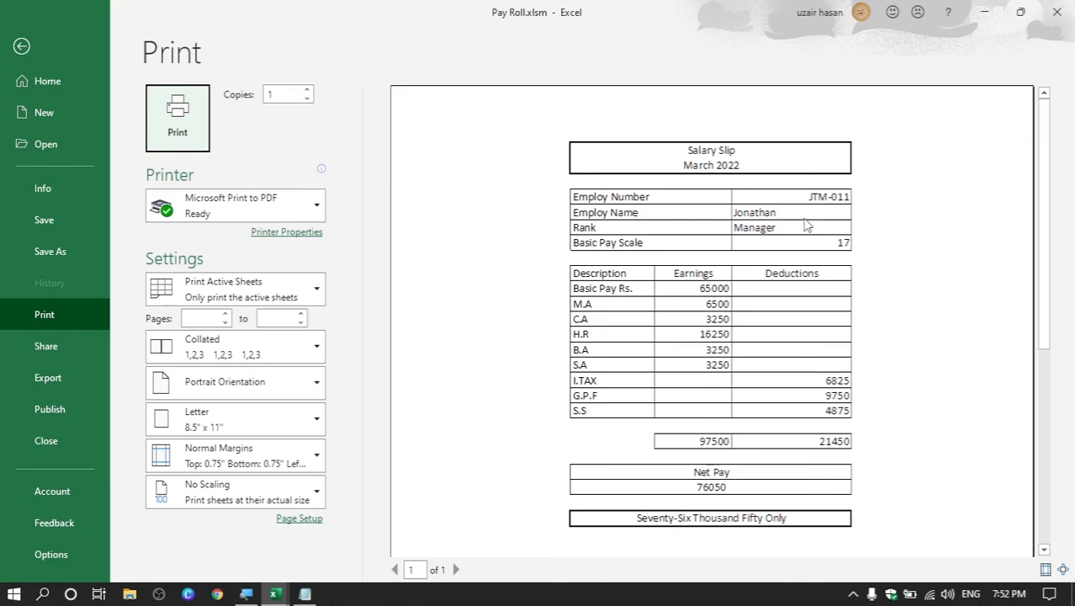
{"action": "key", "text": "Escape"}
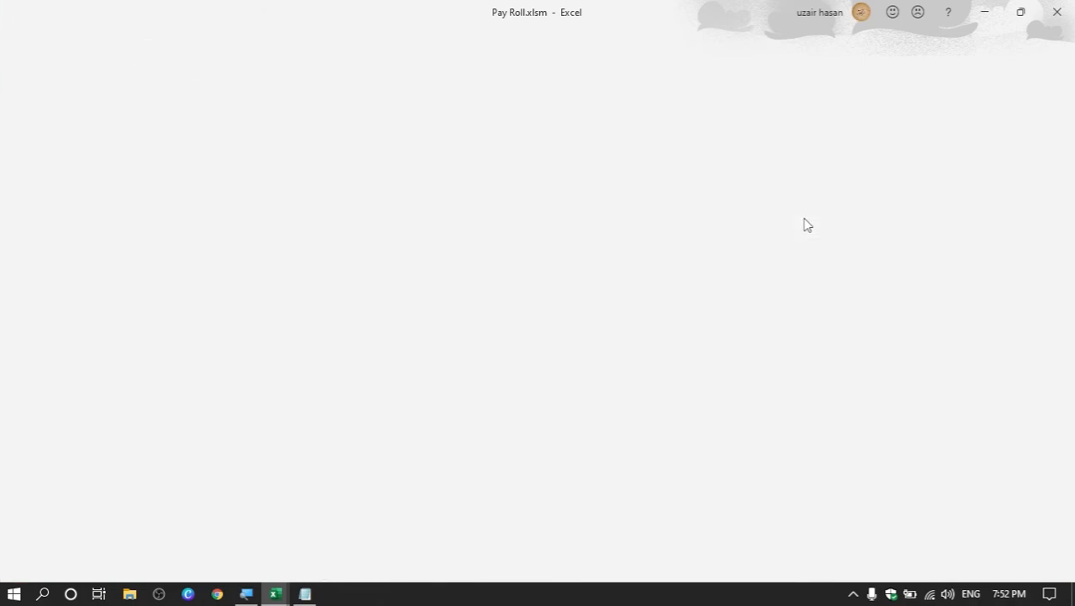